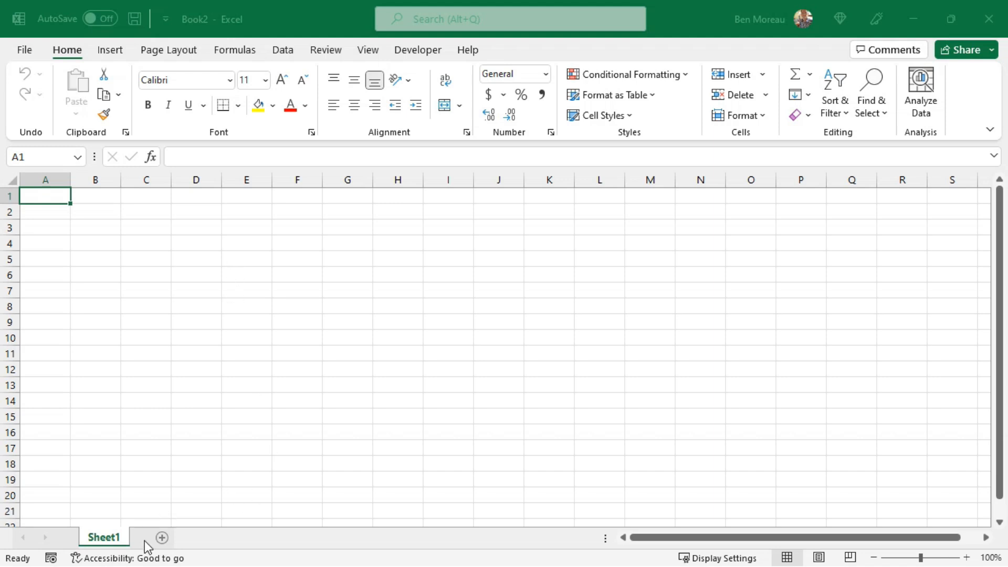
# Rename the Sheet1 worksheet as Schedule.
pyautogui.click(103, 534)
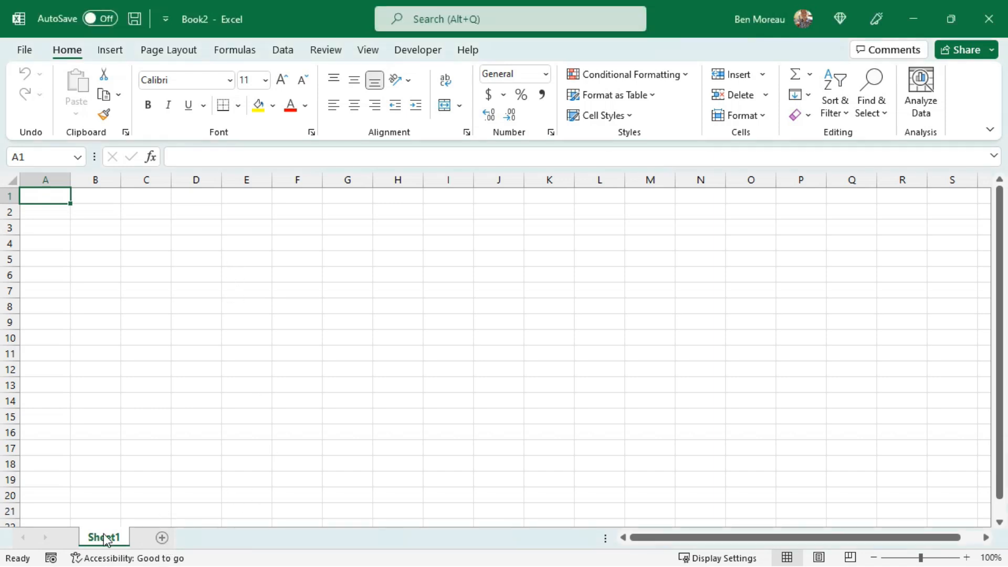
pyautogui.rightClick(103, 535)
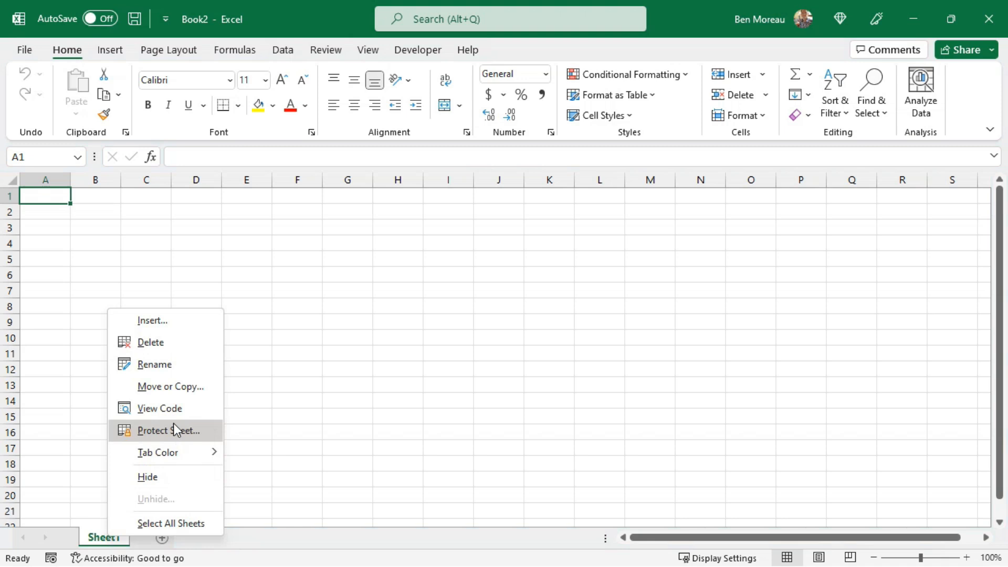
pyautogui.click(168, 366)
pyautogui.write('Sche')
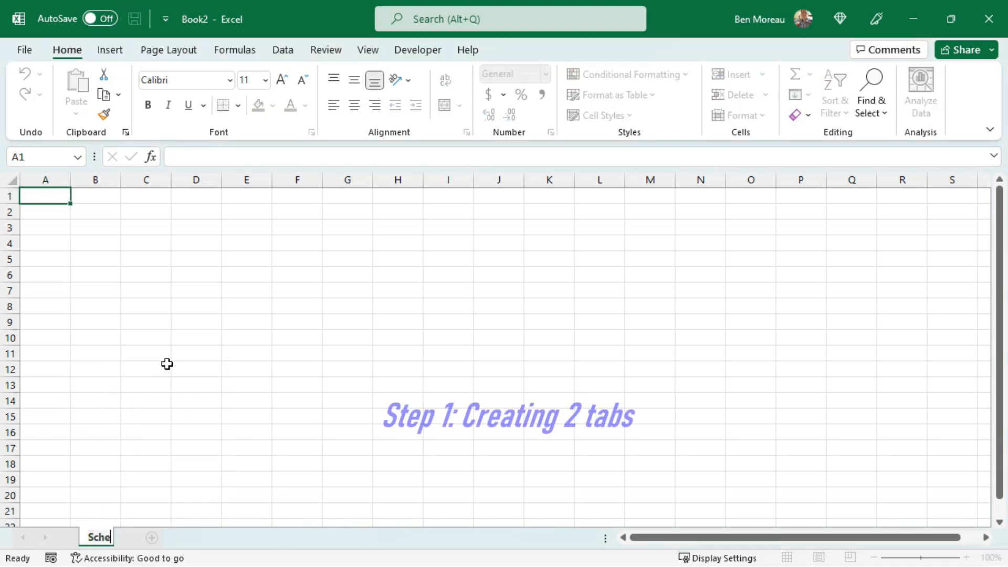
pyautogui.write('dule')
pyautogui.click(167, 364)
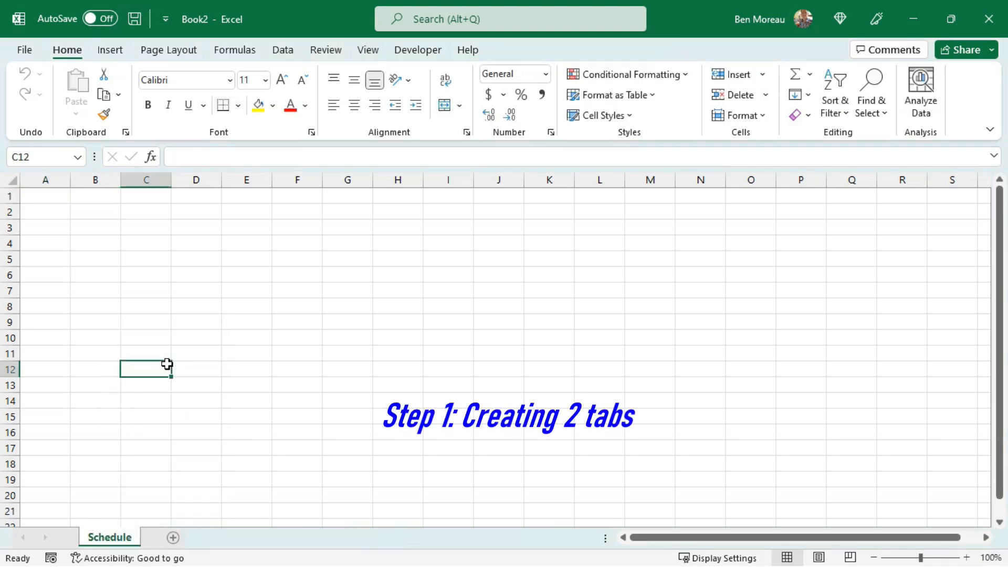
# Add a second worksheet and name it Settings.
pyautogui.click(173, 538)
pyautogui.rightClick(170, 537)
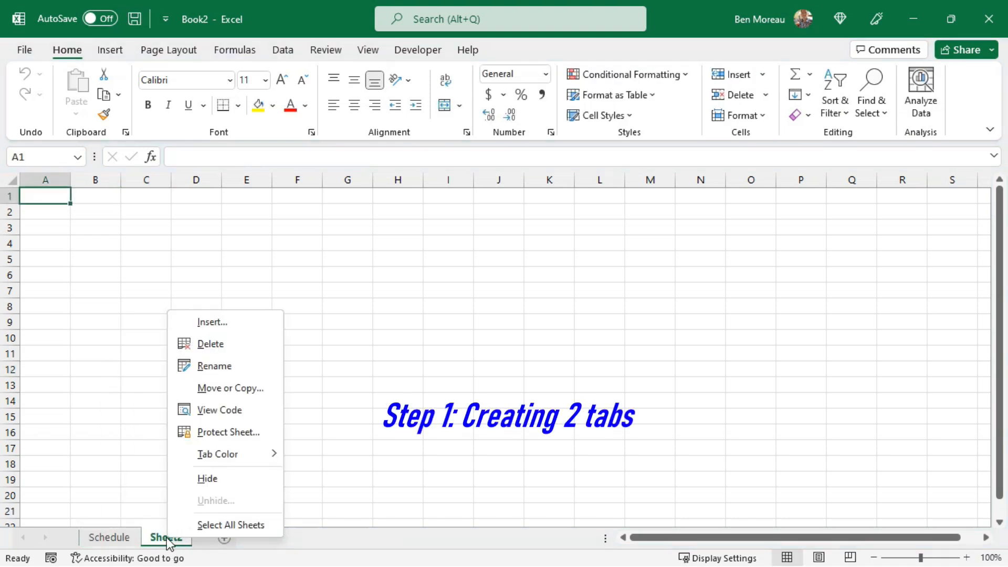
pyautogui.click(244, 368)
pyautogui.write('S')
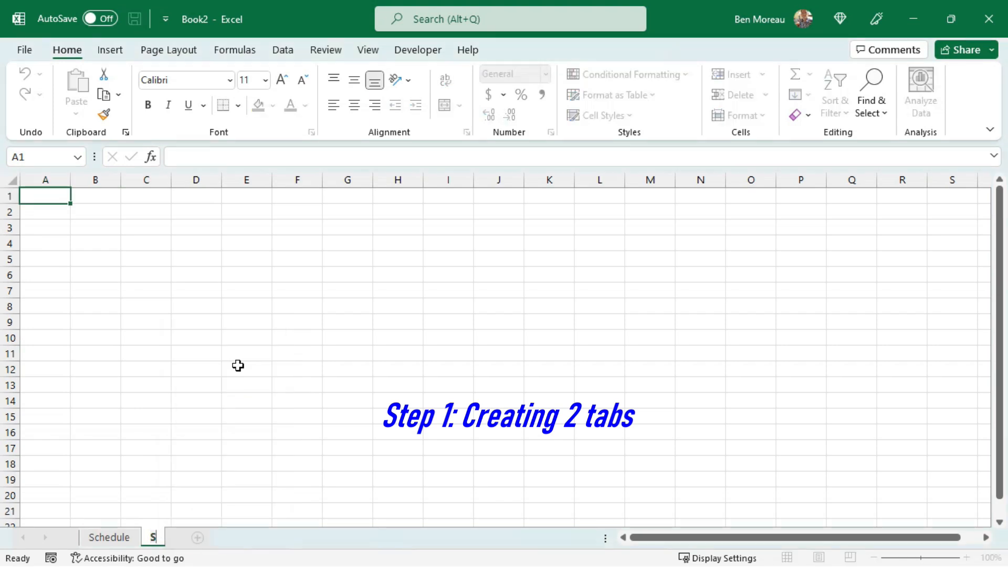
pyautogui.write('ettings')
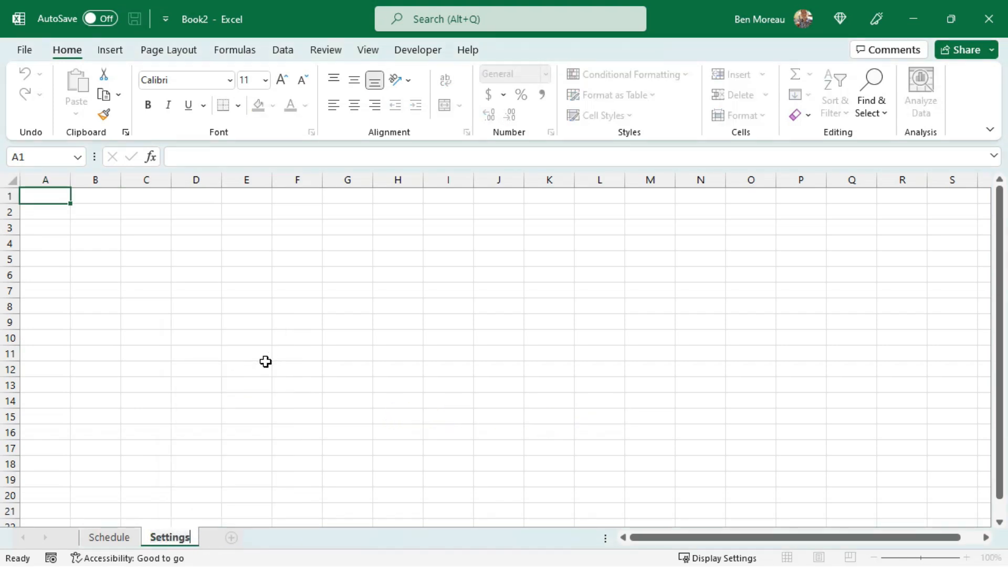
pyautogui.click(195, 367)
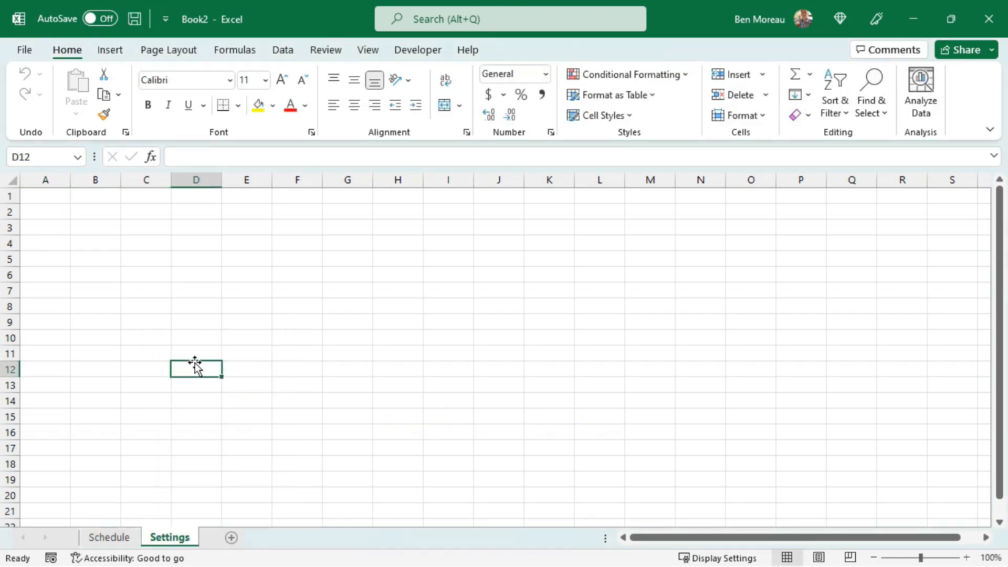
# Enter the heading "Validations" in cell D2 of the Settings sheet.
pyautogui.click(203, 209)
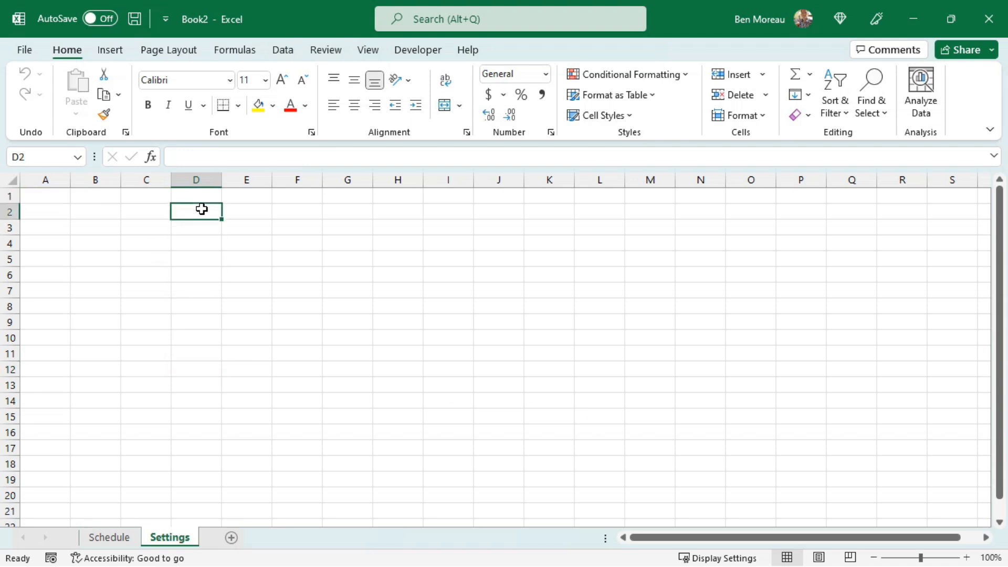
pyautogui.write('Validations')
pyautogui.press('Return')
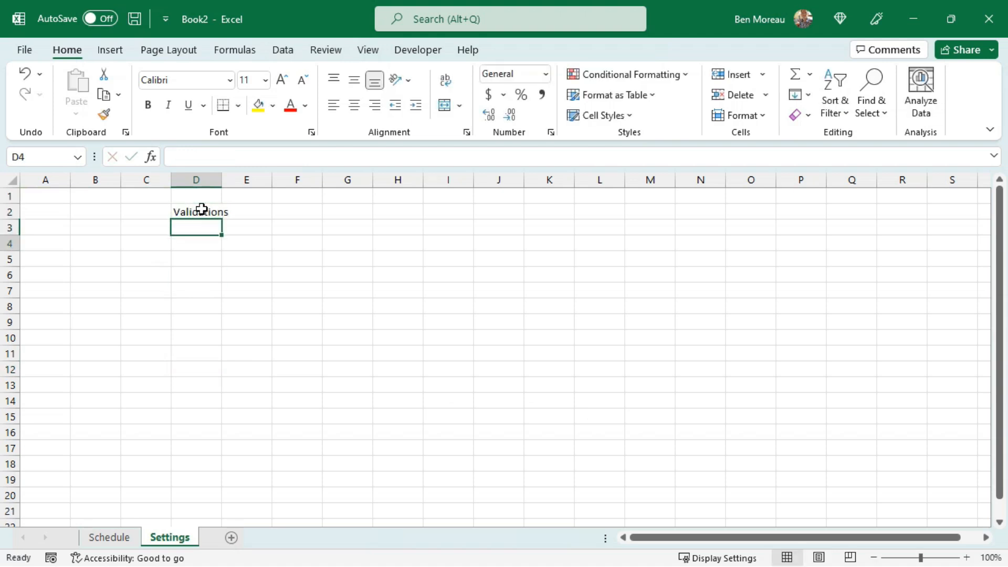
# Enter the heading "Named cells" in cell D21 of the Settings sheet.
pyautogui.press('Down')
pyautogui.press('Down')
pyautogui.press('Down')
pyautogui.press('Down')
pyautogui.press('Down')
pyautogui.press('Down')
pyautogui.press('Down')
pyautogui.press('Down')
pyautogui.press('Down')
pyautogui.press('Down')
pyautogui.press('Down')
pyautogui.press('Down')
pyautogui.press('Down')
pyautogui.press('Down')
pyautogui.press('Down')
pyautogui.press('Down')
pyautogui.press('Down')
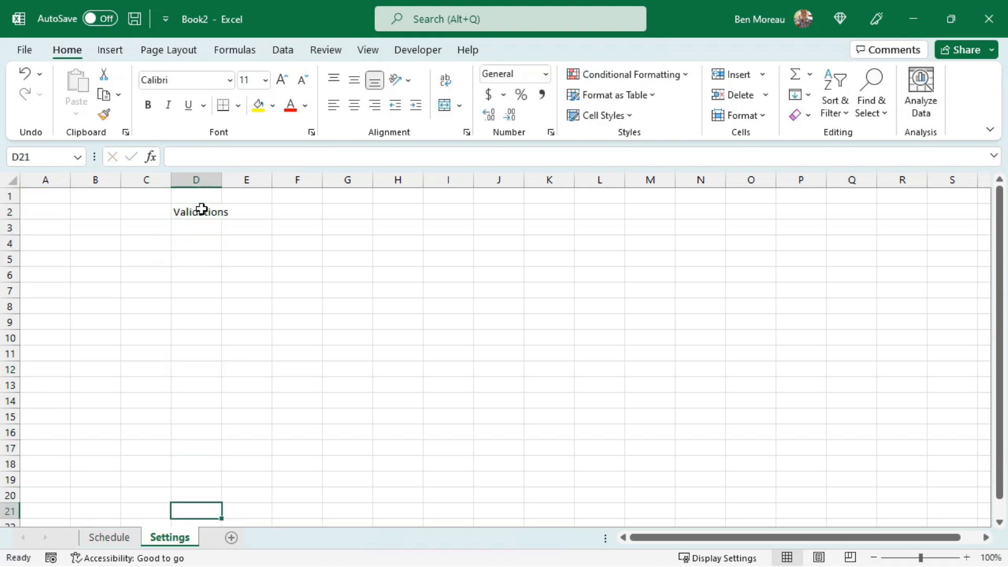
pyautogui.write('Named cle')
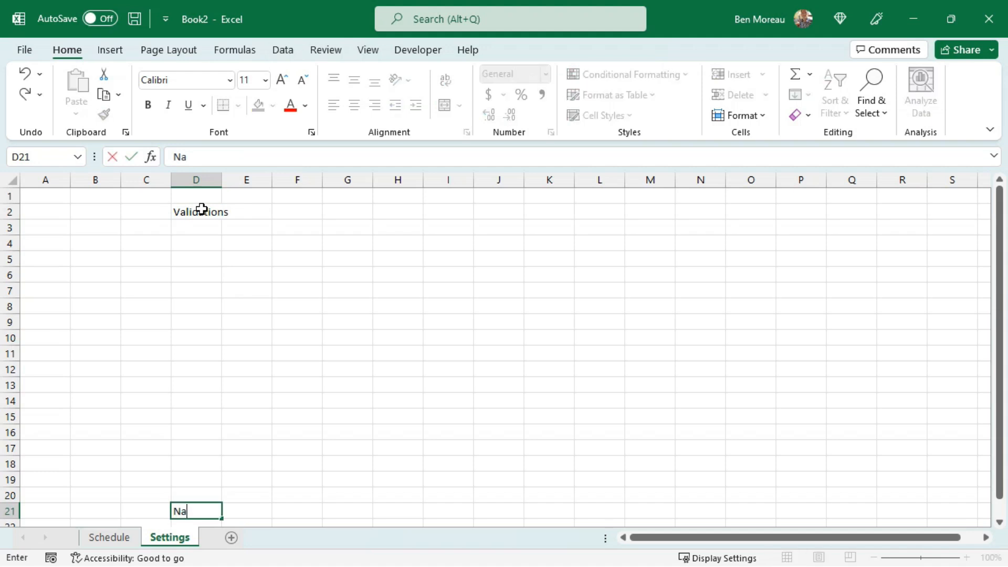
pyautogui.press('BackSpace')
pyautogui.press('BackSpace')
pyautogui.write('ells')
pyautogui.press('Return')
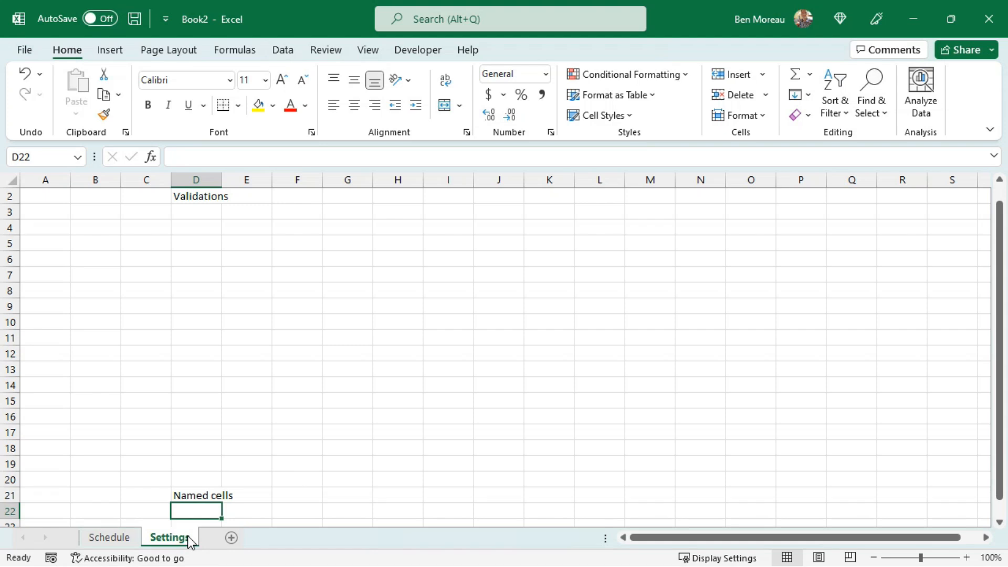
# Enter the heading "Preferences" in cell A41 of the Schedule sheet.
pyautogui.click(120, 537)
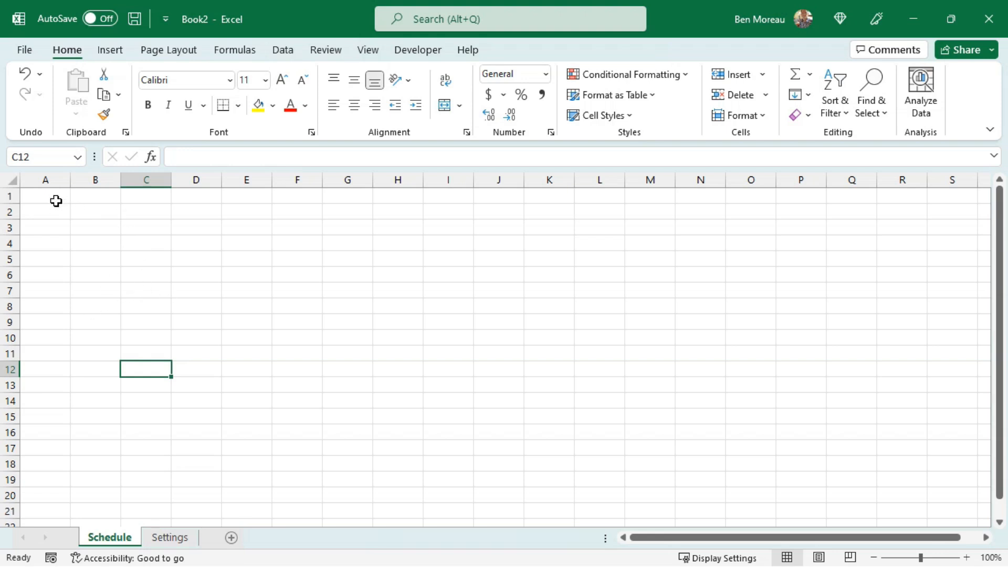
pyautogui.moveTo(53, 225); pyautogui.dragTo(466, 384)
pyautogui.scroll(-8, 22, 481)
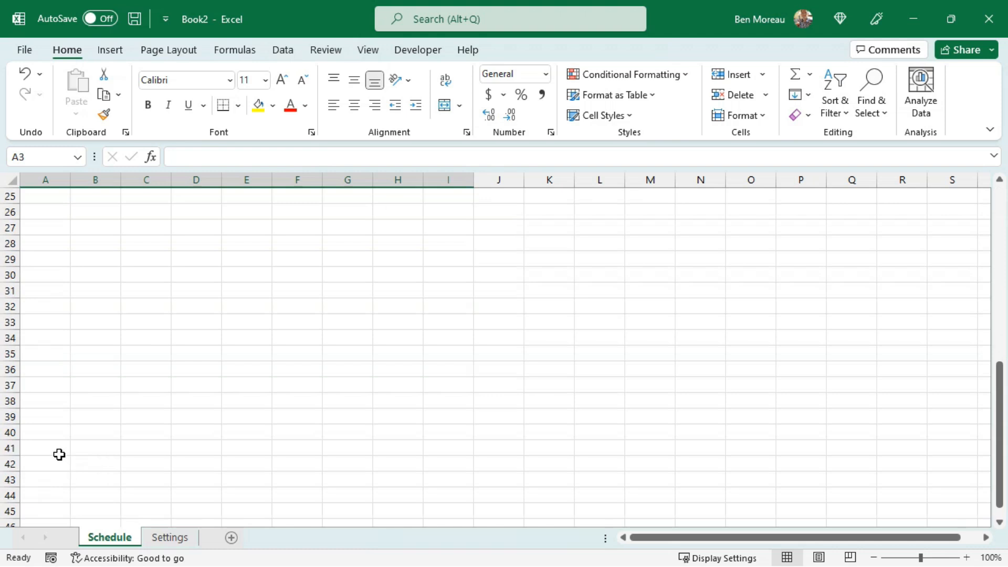
pyautogui.click(57, 451)
pyautogui.write('Preferences')
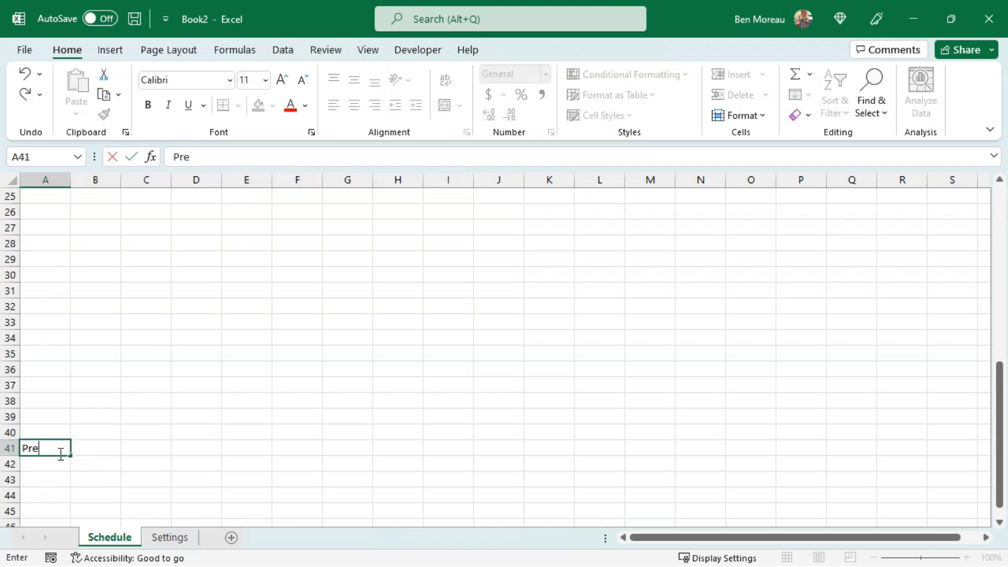
pyautogui.press('Return')
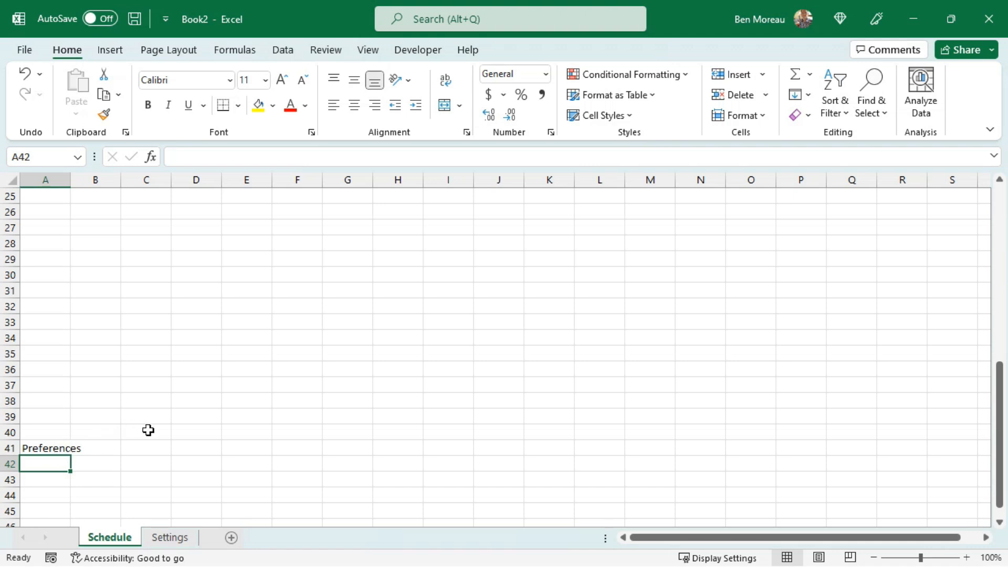
# Add the column headings "Value" in B42 and "Cell name" in C42 beneath the Preferences heading.
pyautogui.click(96, 465)
pyautogui.write('Value')
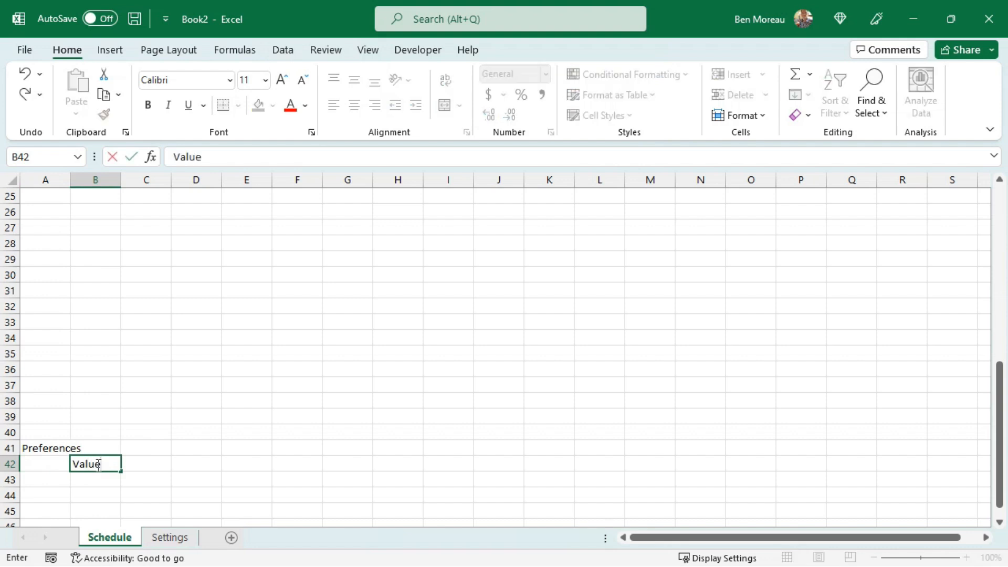
pyautogui.press('Tab')
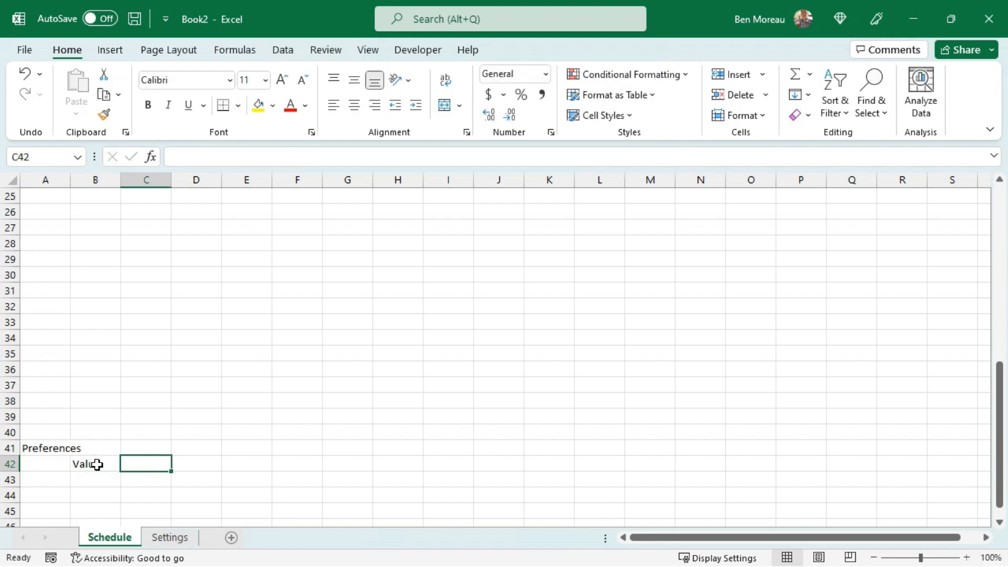
pyautogui.write('Cell name')
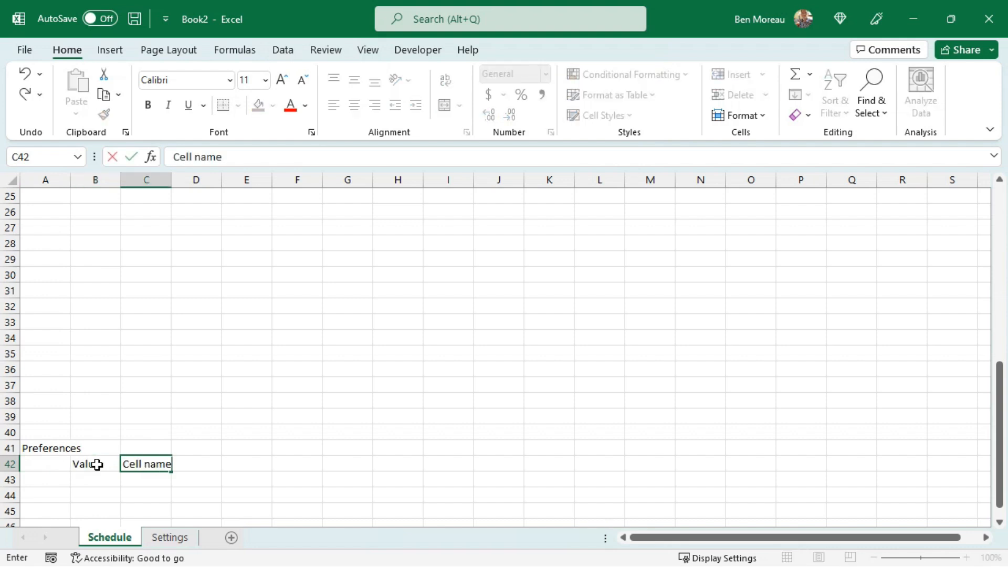
pyautogui.press('Return')
# Copy the prepared two-row task list header and paste it with its formatting into the Schedule sheet starting at cell A4.
pyautogui.scroll(8, 141, 433)
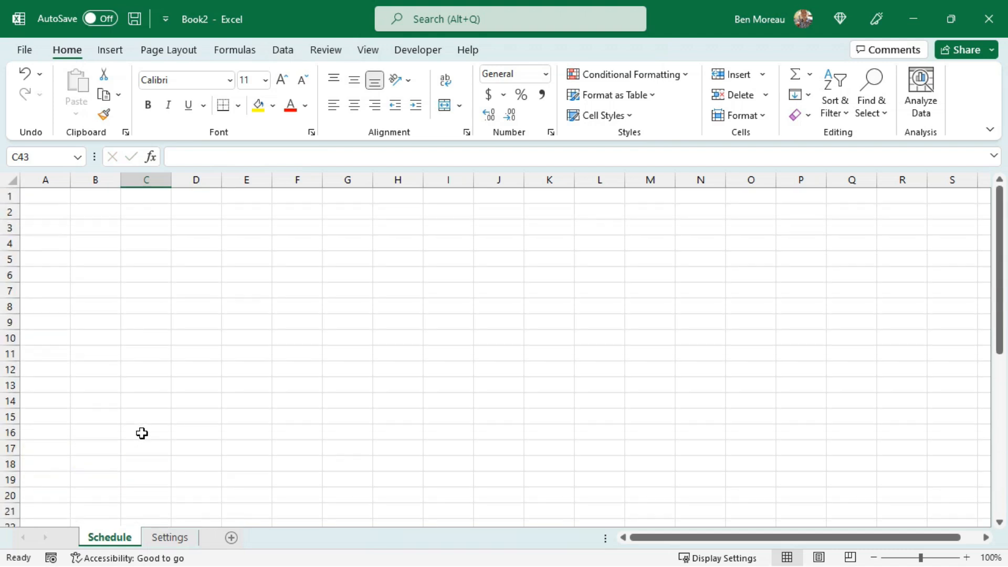
pyautogui.scroll(-5, 142, 434)
pyautogui.scroll(5, 149, 439)
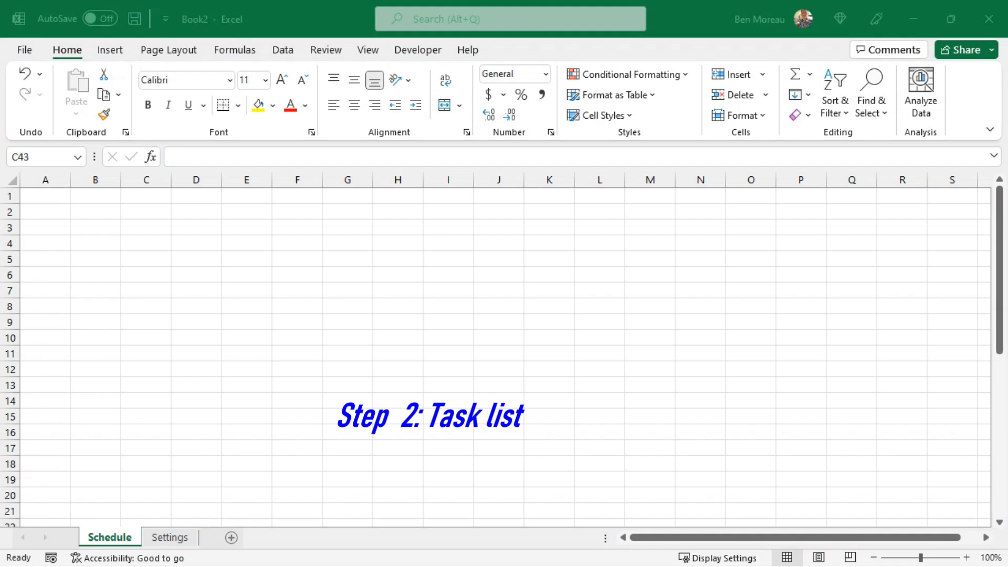
pyautogui.hotkey('ctrl', 'c')
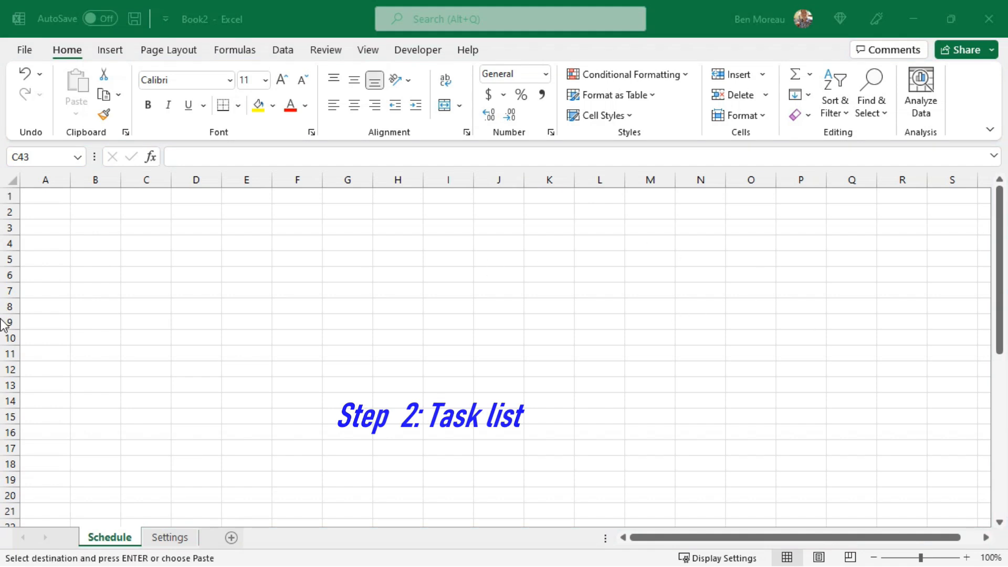
pyautogui.click(47, 243)
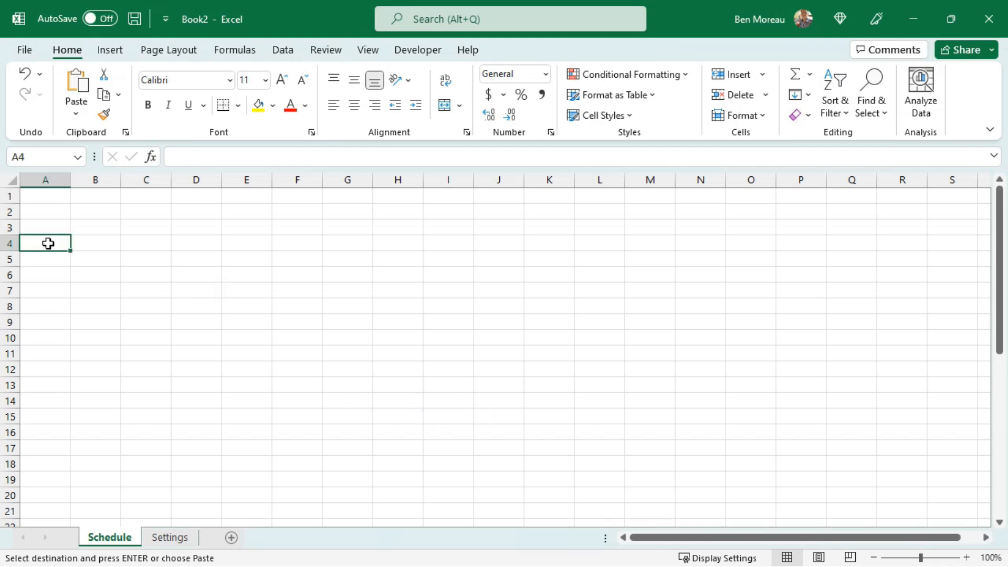
pyautogui.rightClick(48, 243)
pyautogui.click(200, 210)
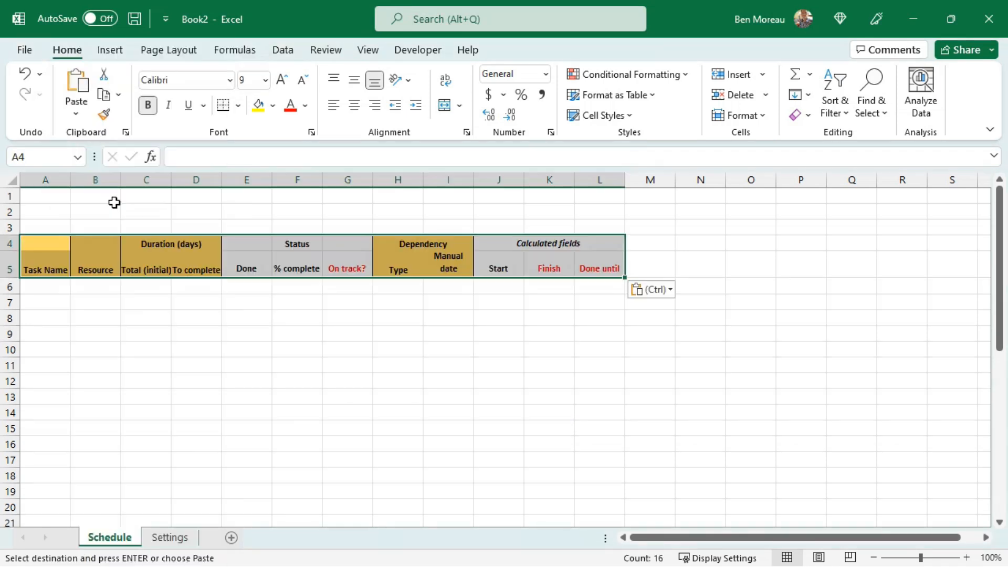
# Widen the Task Name and Resource columns, A and B, of the task list.
pyautogui.click(65, 301)
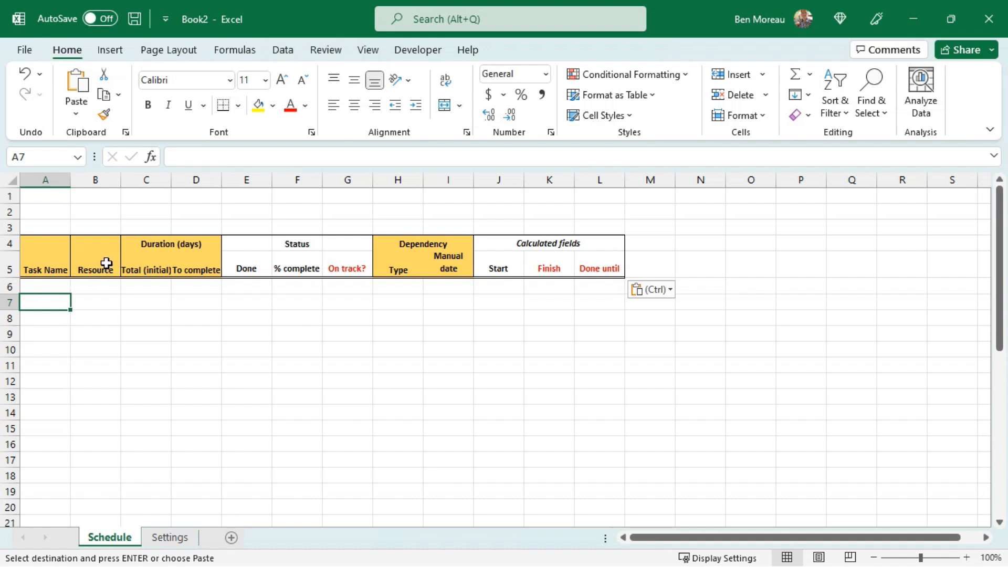
pyautogui.click(33, 247)
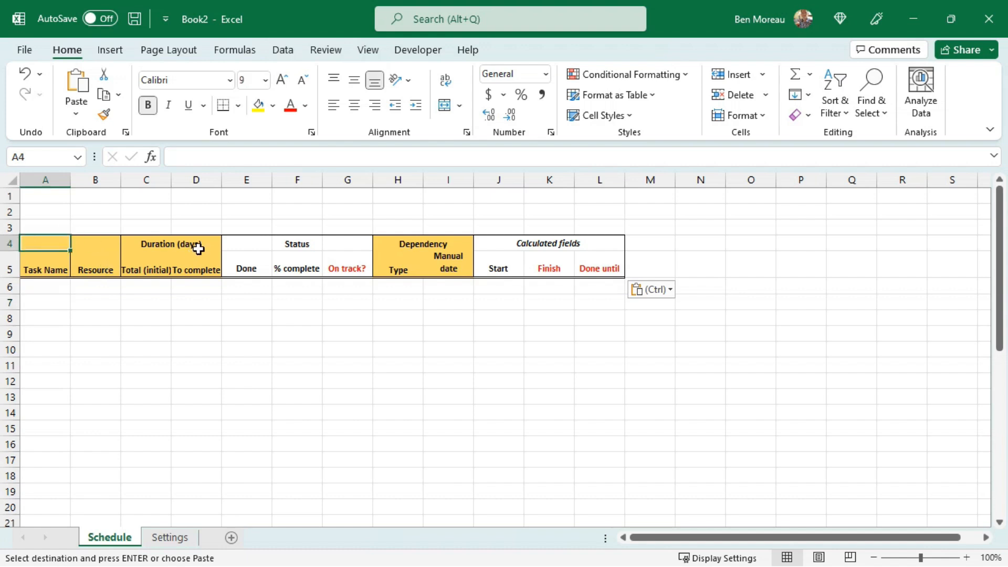
pyautogui.press('Down')
pyautogui.press('Up')
pyautogui.press('Down')
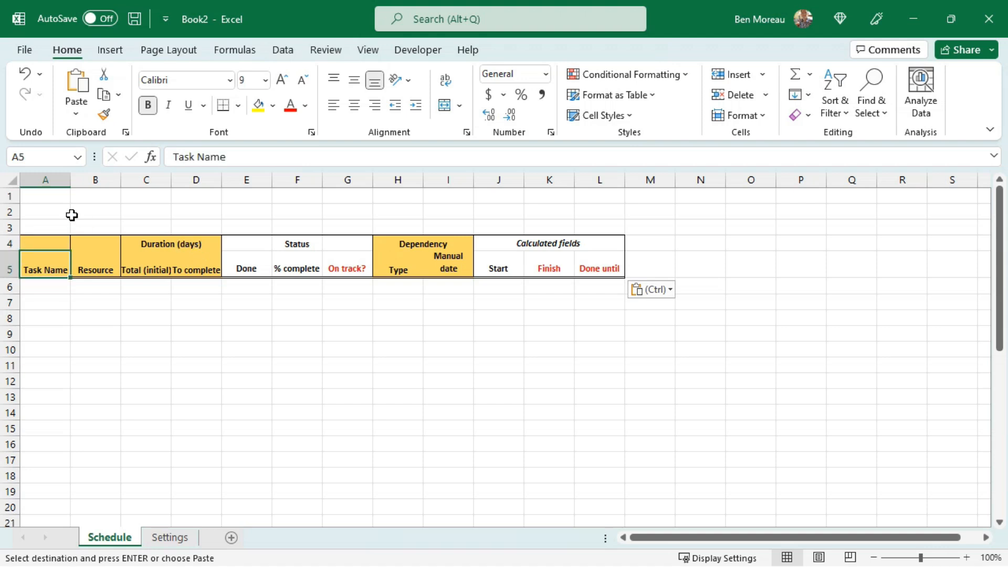
pyautogui.moveTo(71, 179); pyautogui.dragTo(168, 180)
pyautogui.click(141, 270)
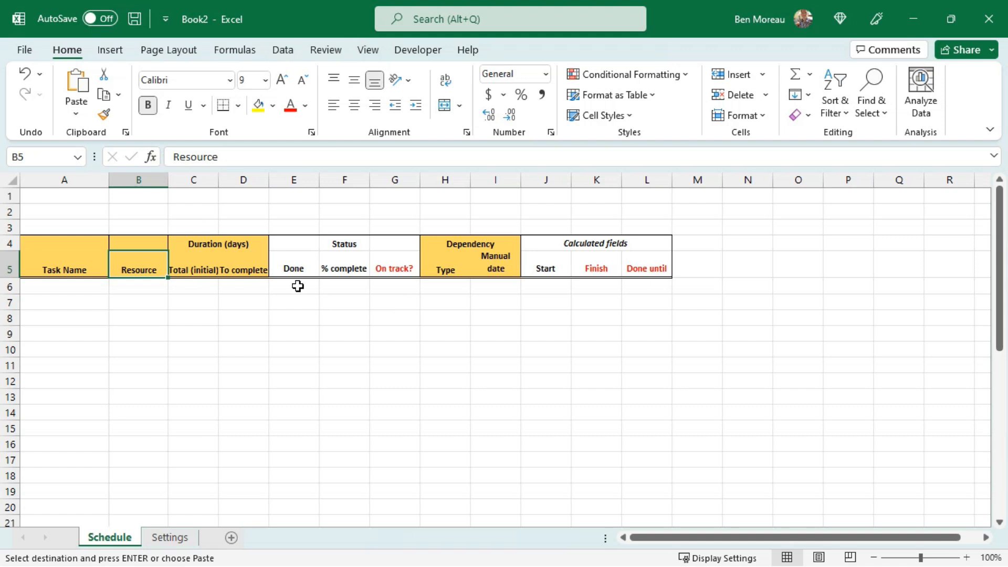
# Inspect the horizontal text alignment settings of the Duration (days) heading across cells C4:D4 without applying any change.
pyautogui.click(201, 247)
pyautogui.click(234, 244)
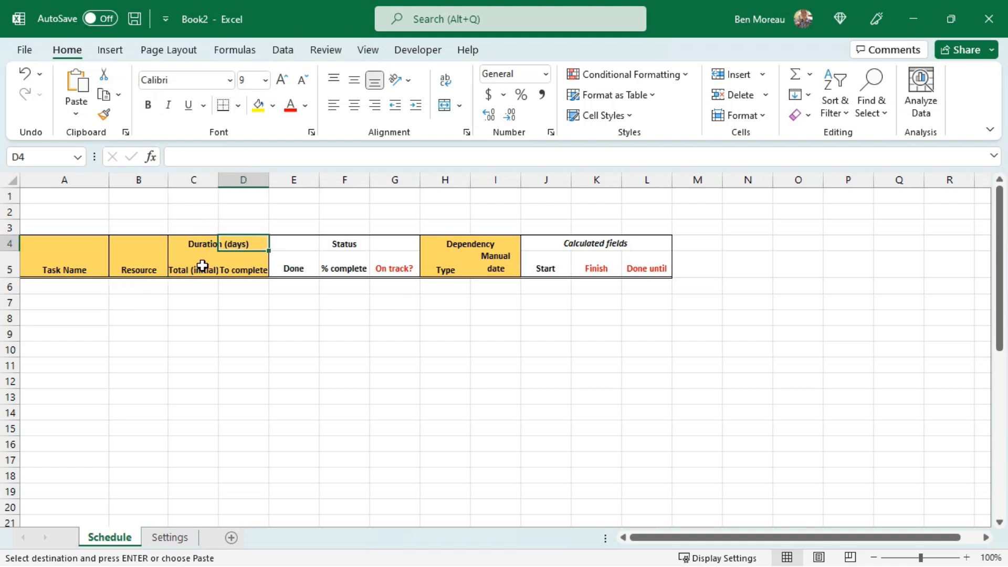
pyautogui.click(196, 242)
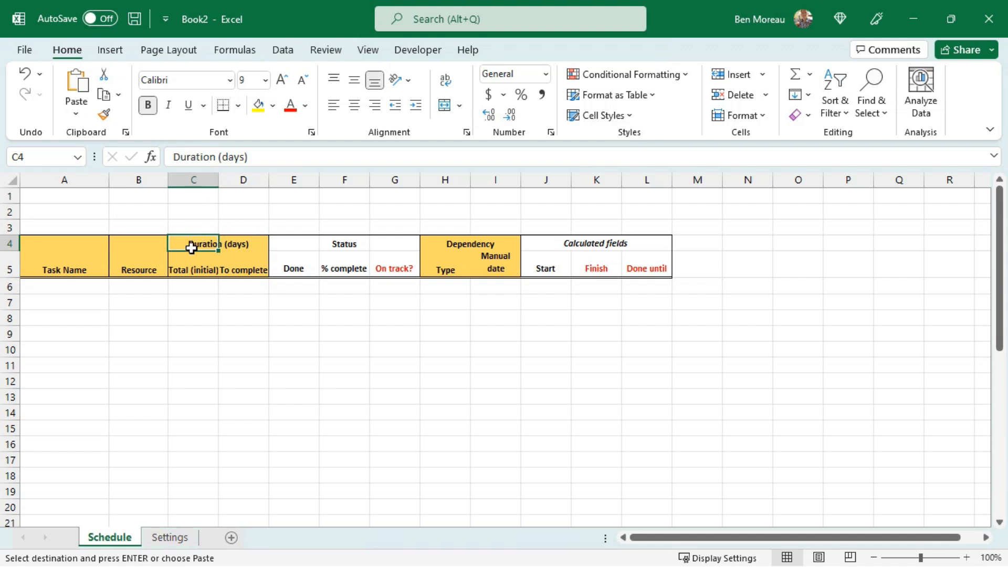
pyautogui.moveTo(194, 243); pyautogui.dragTo(247, 242)
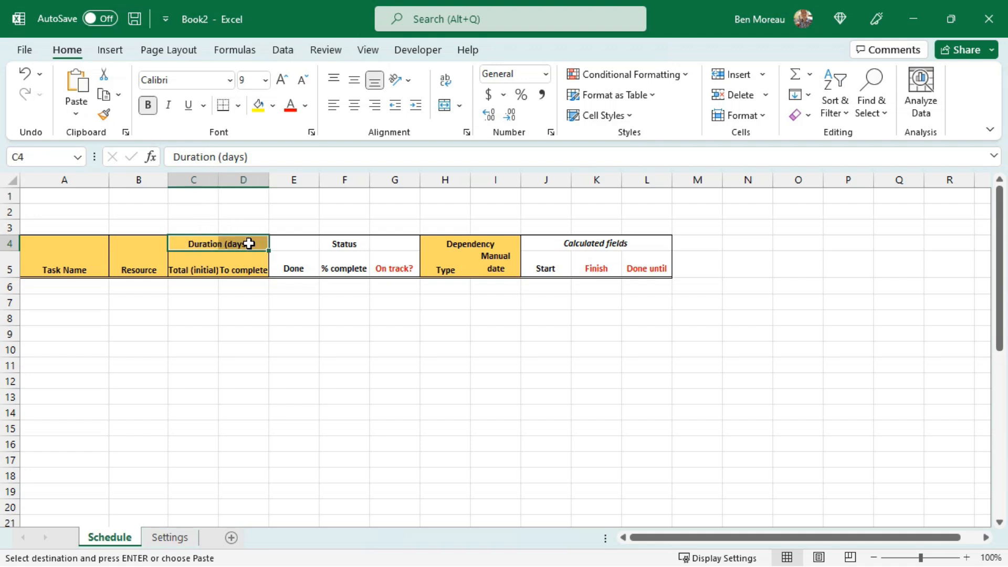
pyautogui.rightClick(250, 243)
pyautogui.click(305, 485)
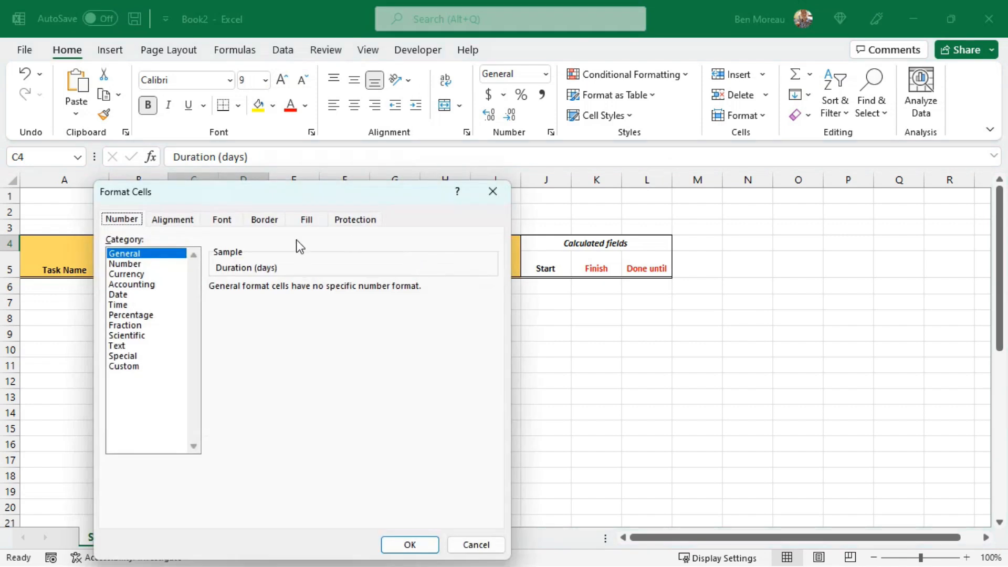
pyautogui.click(167, 221)
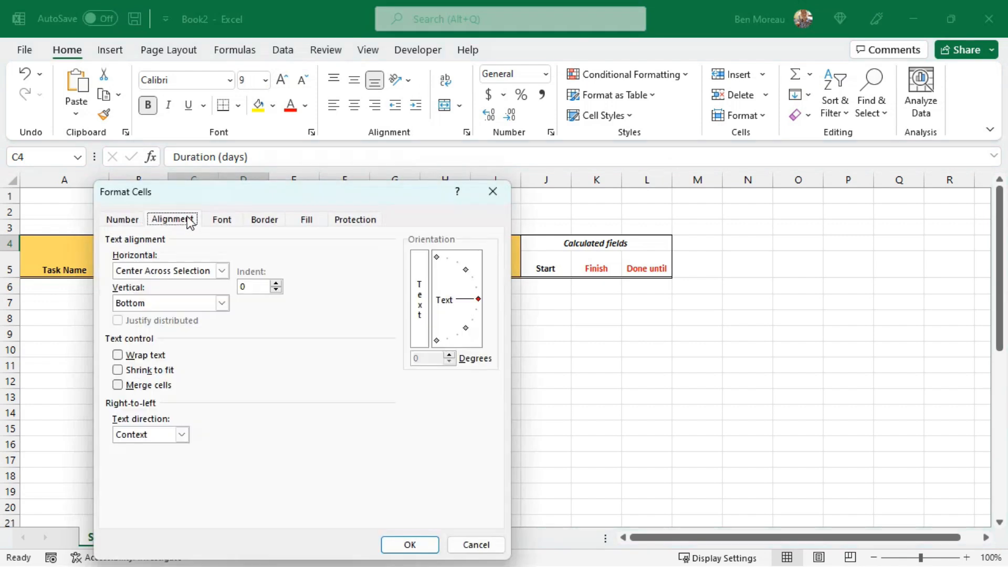
pyautogui.click(168, 271)
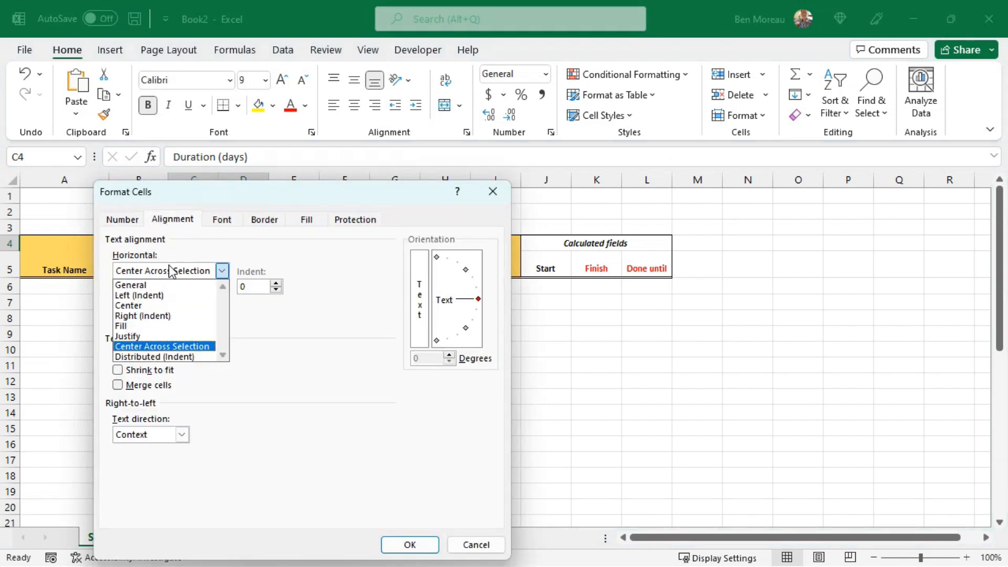
pyautogui.click(432, 397)
pyautogui.click(482, 546)
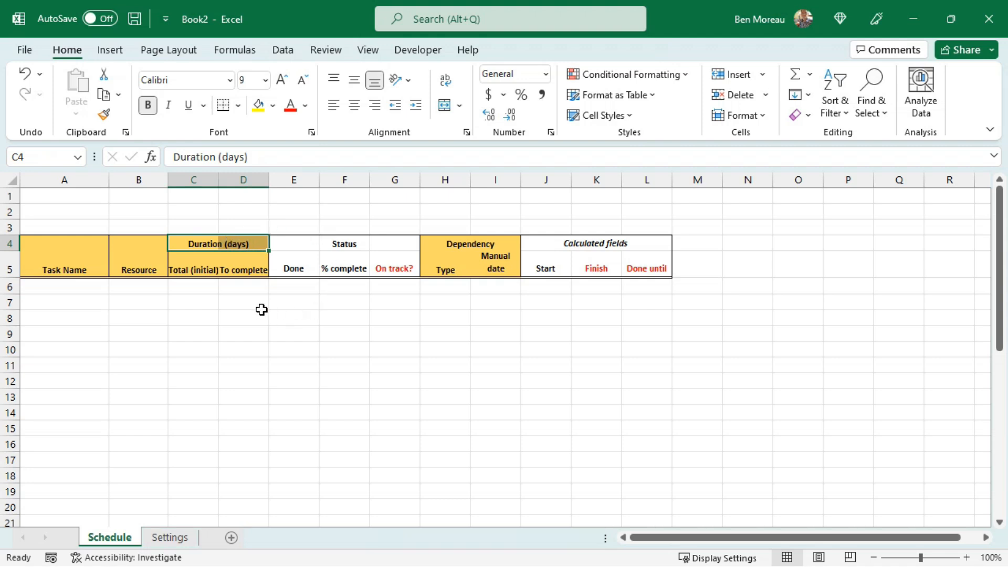
# Widen column C slightly so the Total (initial) heading fits.
pyautogui.click(189, 269)
pyautogui.moveTo(218, 180); pyautogui.dragTo(227, 180)
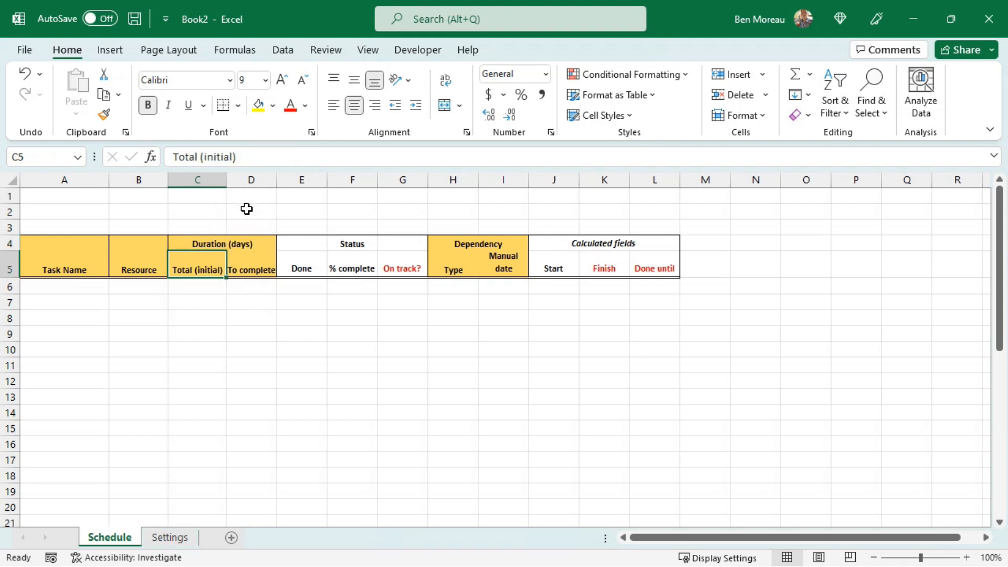
pyautogui.click(255, 269)
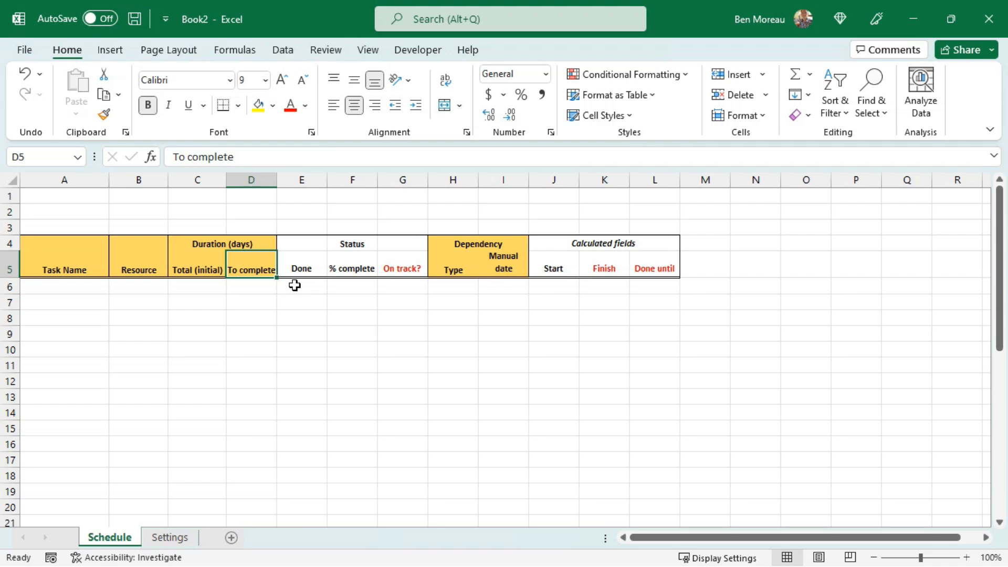
# Review the task list header: the yellow columns A to D, the Status headings in E4:G5 and the Dependency headings in H4:I5.
pyautogui.click(348, 268)
pyautogui.click(251, 269)
pyautogui.click(297, 268)
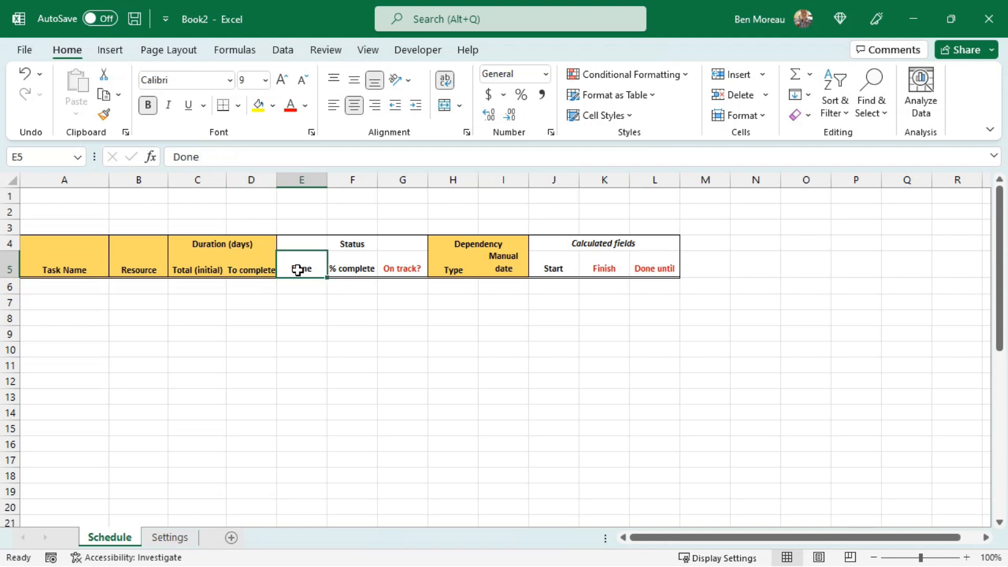
pyautogui.click(75, 245)
pyautogui.moveTo(75, 244); pyautogui.dragTo(269, 271)
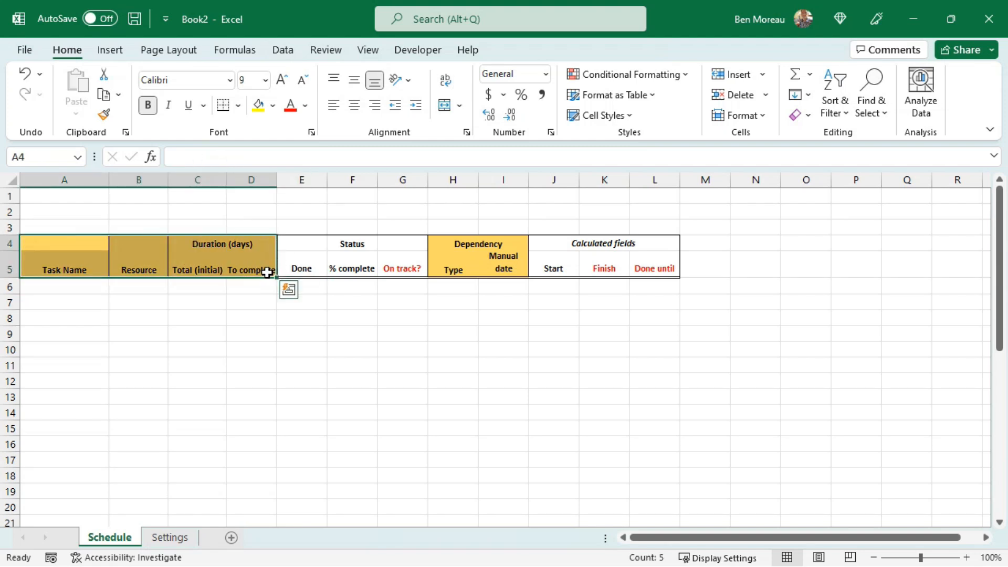
pyautogui.click(270, 270)
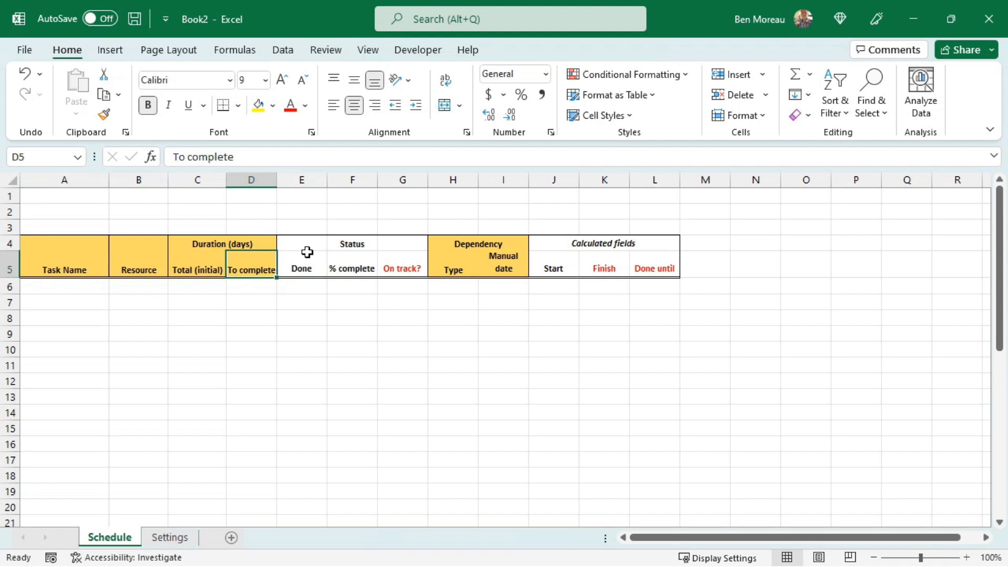
pyautogui.moveTo(304, 245); pyautogui.dragTo(402, 268)
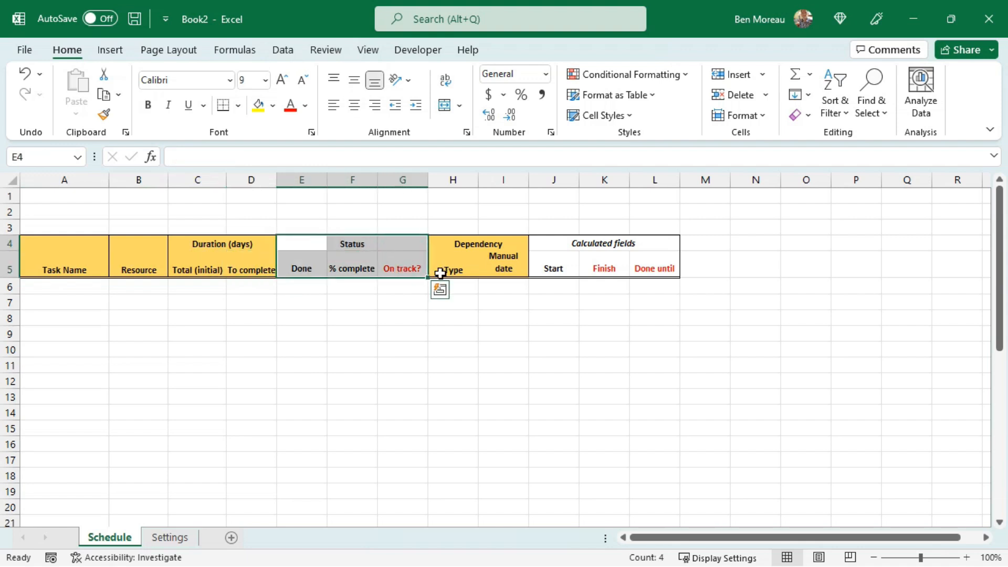
pyautogui.click(306, 291)
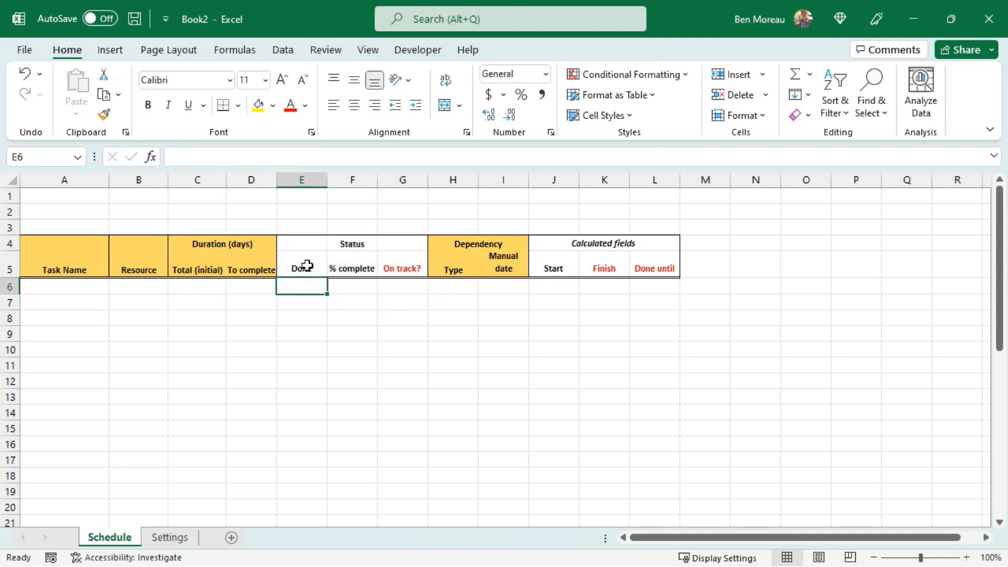
pyautogui.click(349, 282)
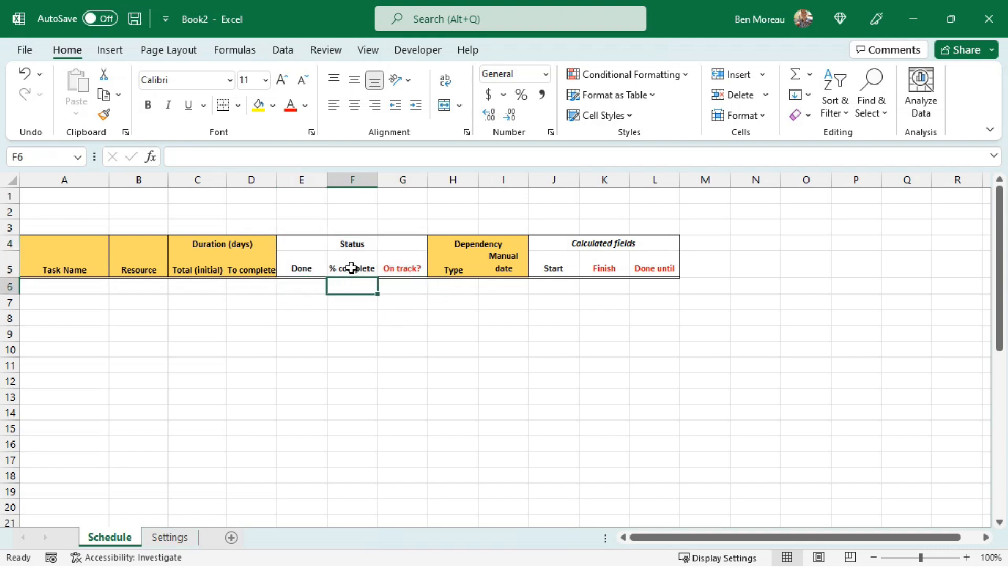
pyautogui.click(351, 267)
pyautogui.click(401, 268)
pyautogui.click(409, 289)
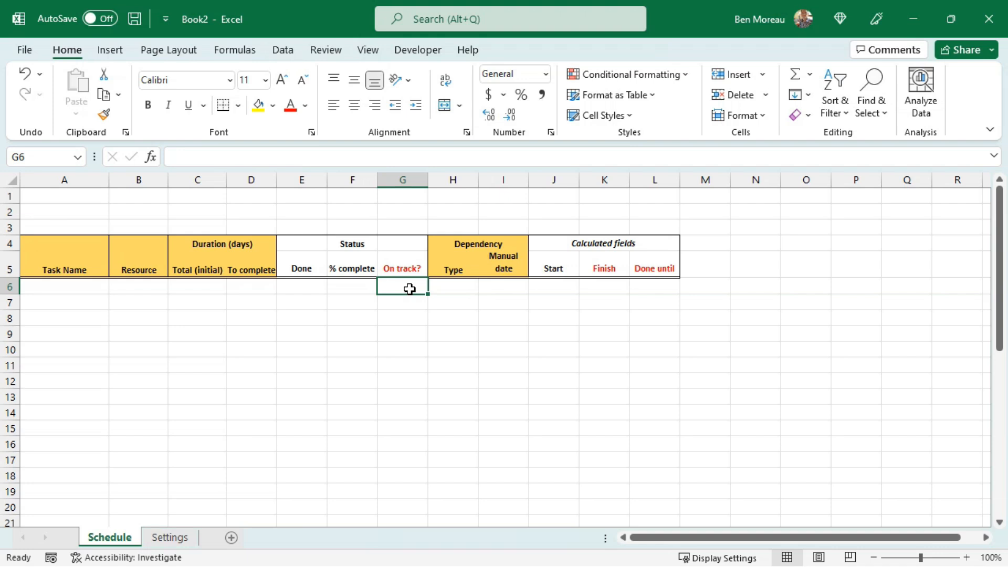
pyautogui.click(455, 240)
pyautogui.moveTo(488, 243); pyautogui.dragTo(470, 243)
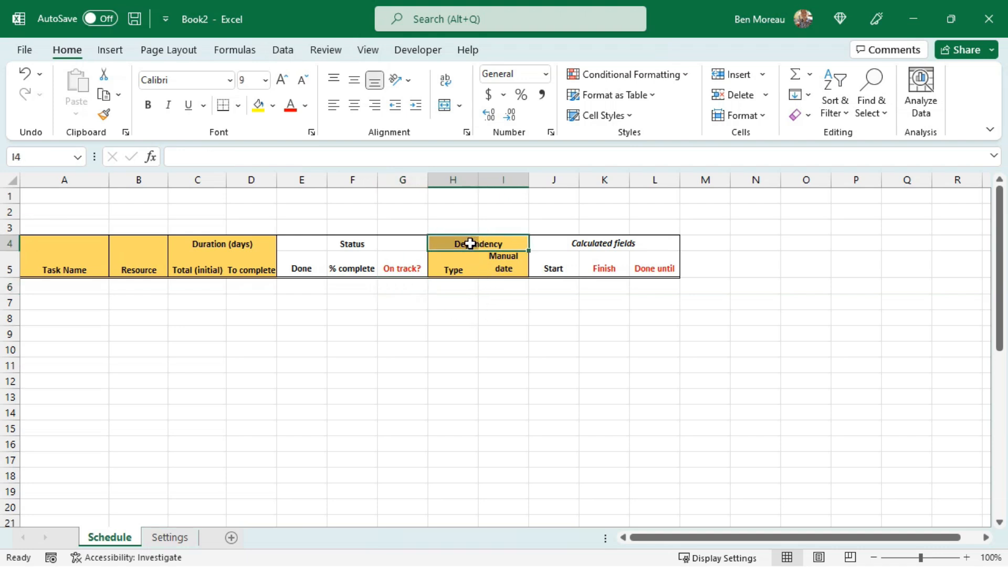
pyautogui.click(453, 272)
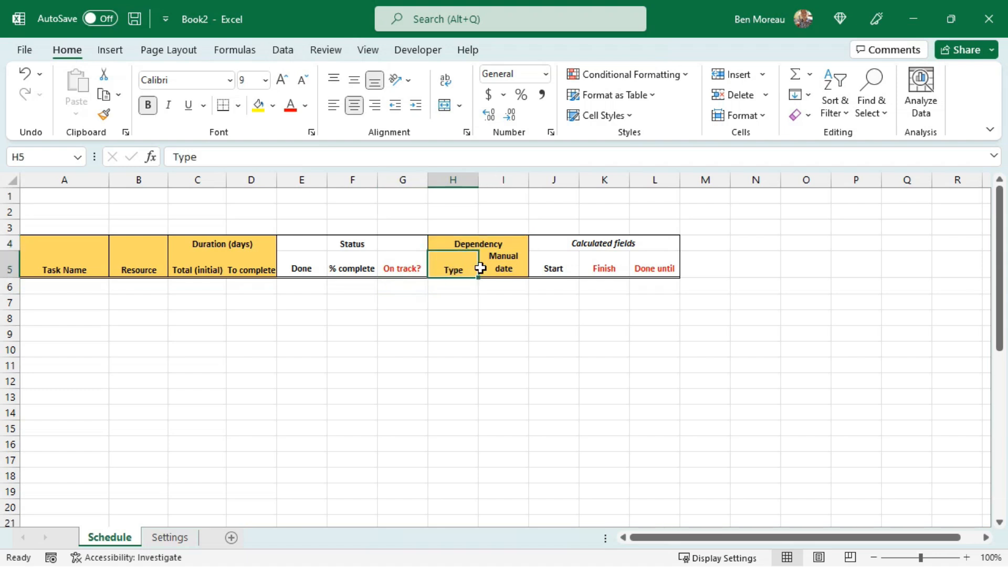
pyautogui.click(512, 268)
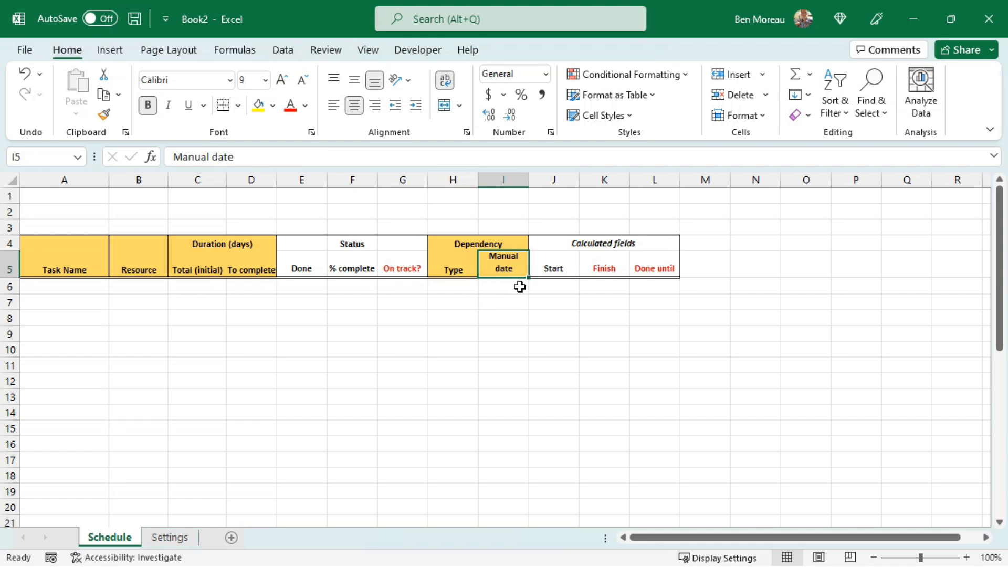
# Enter the first task name "Start of the project" in cell A6.
pyautogui.click(81, 285)
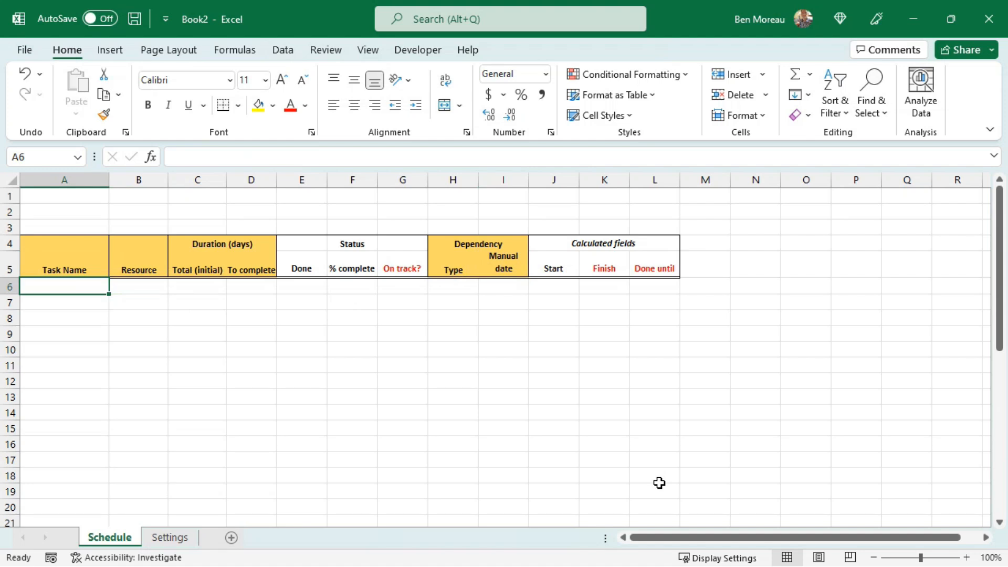
pyautogui.write('Start of ')
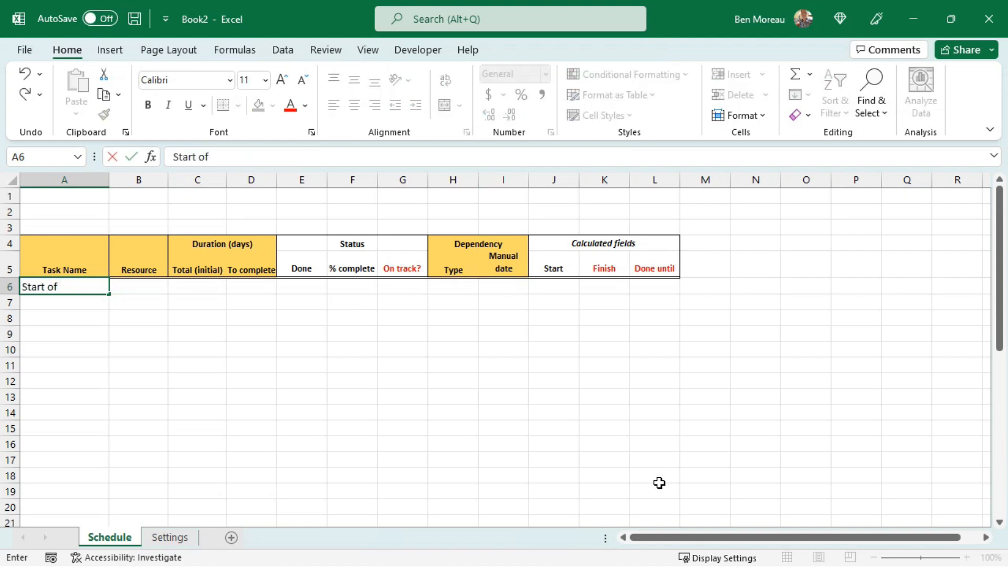
pyautogui.write('the project')
pyautogui.press('Return')
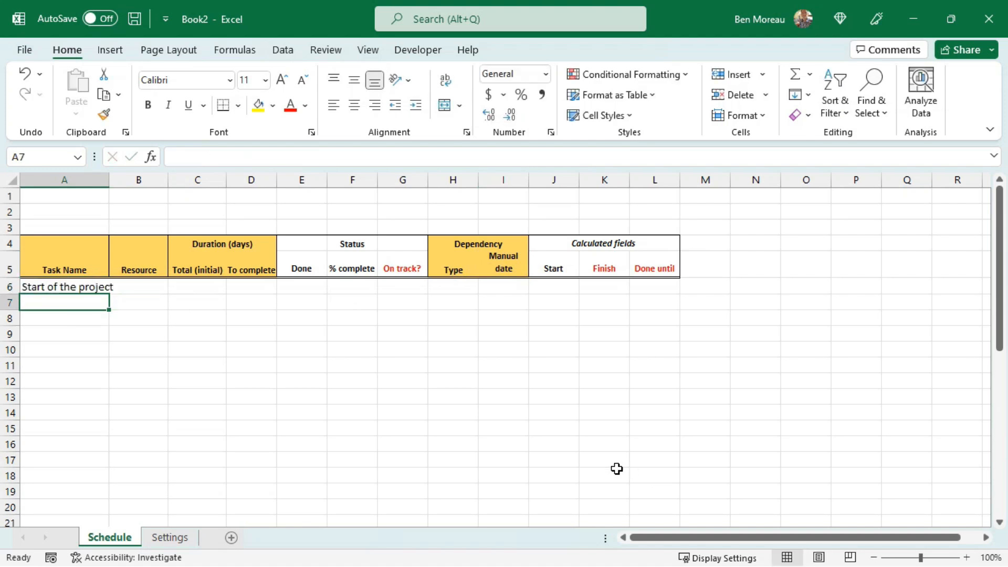
# Set the font size of the entire Schedule sheet to 9.
pyautogui.click(11, 180)
pyautogui.click(251, 79)
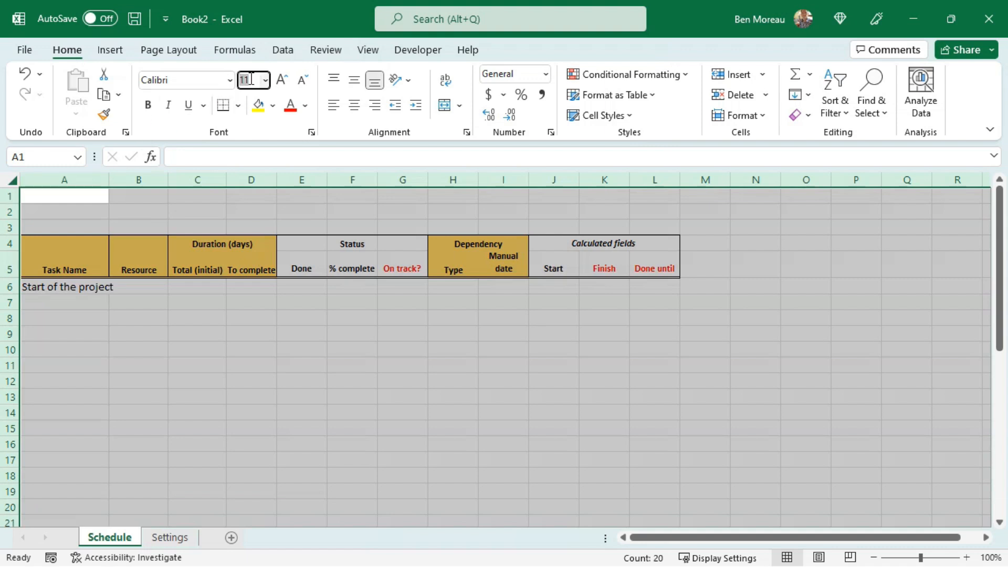
pyautogui.write('9')
pyautogui.press('Return')
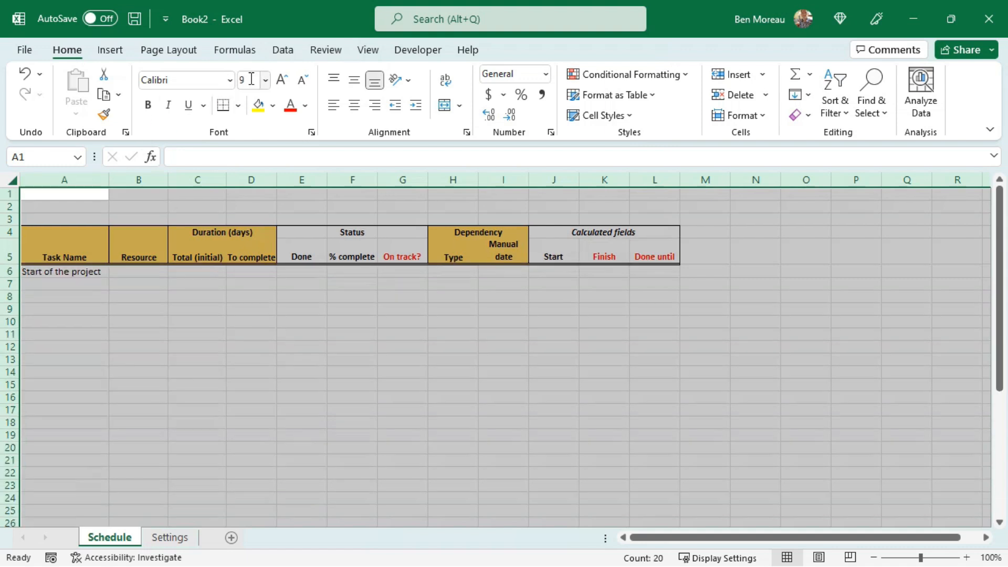
pyautogui.click(166, 318)
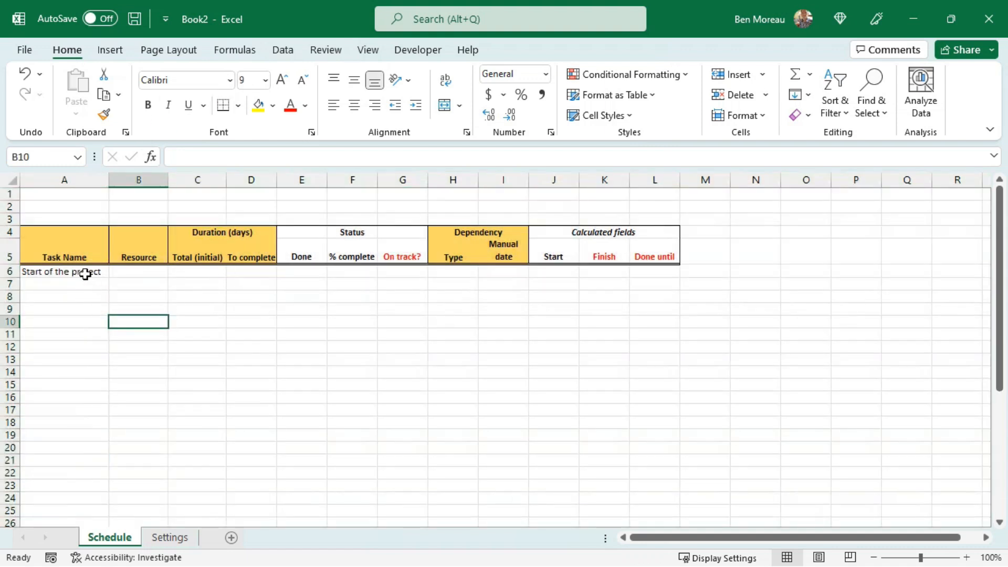
# Enter the assigned person's first name as the first task's resource in cell B6.
pyautogui.click(145, 271)
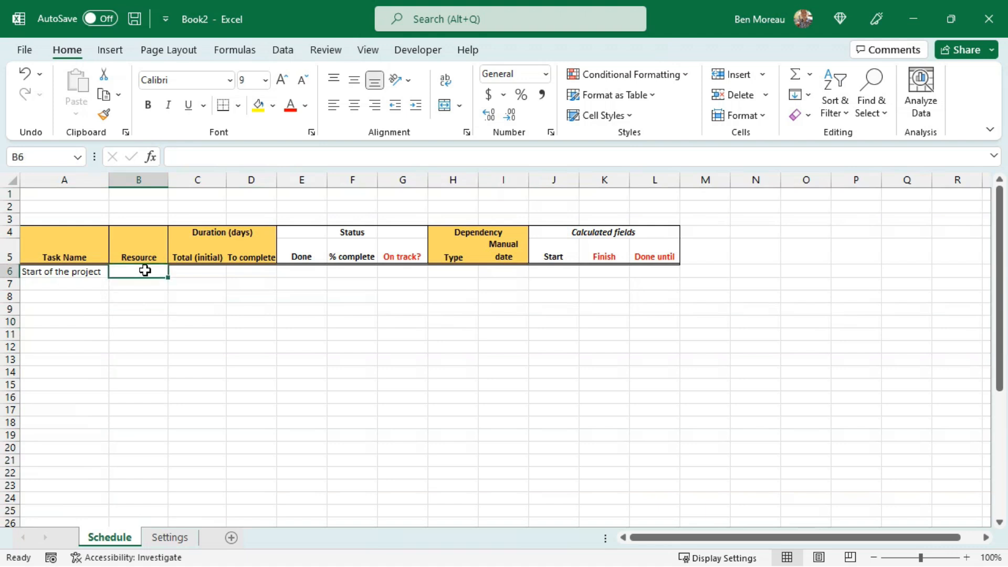
pyautogui.write('John')
pyautogui.press('Return')
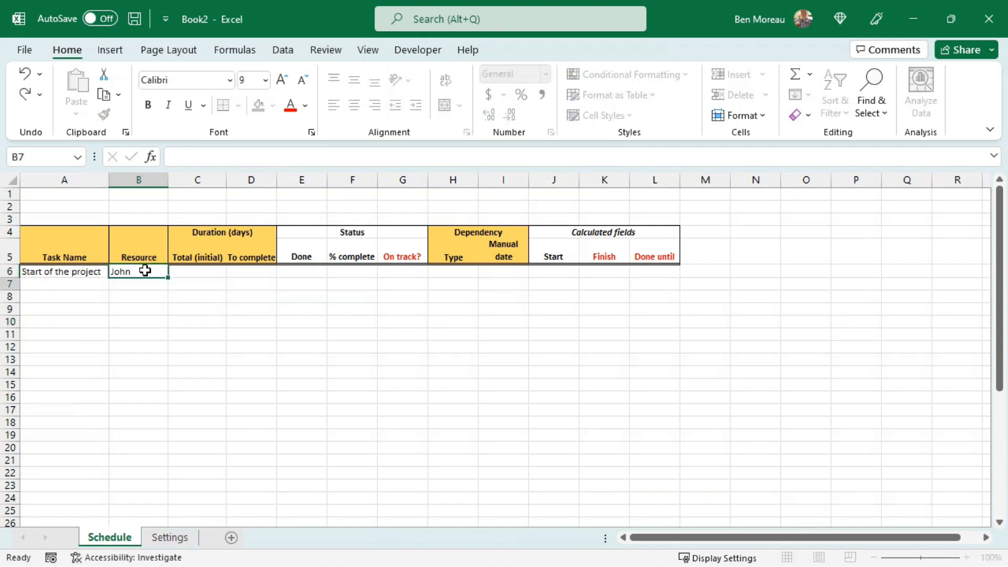
pyautogui.click(145, 271)
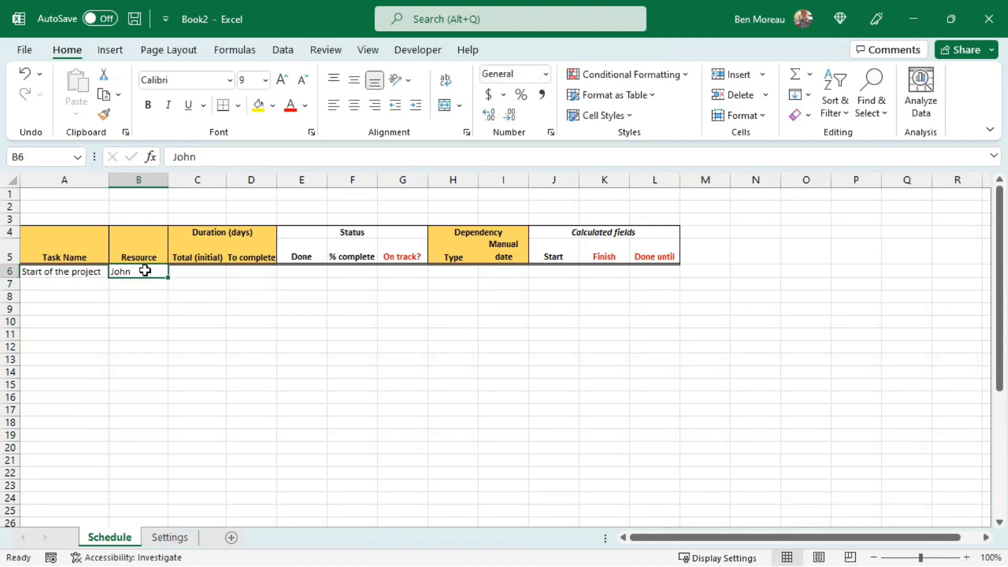
# Enter the first task's durations: 10 days total in C6 and 2 days to complete in D6.
pyautogui.click(194, 272)
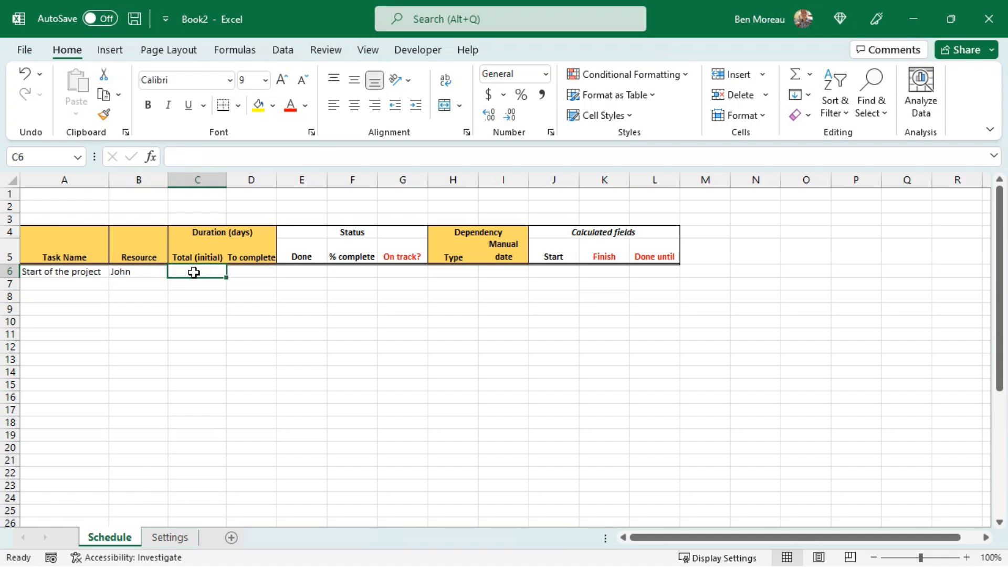
pyautogui.write('10')
pyautogui.press('Return')
pyautogui.press('Up')
pyautogui.press('Right')
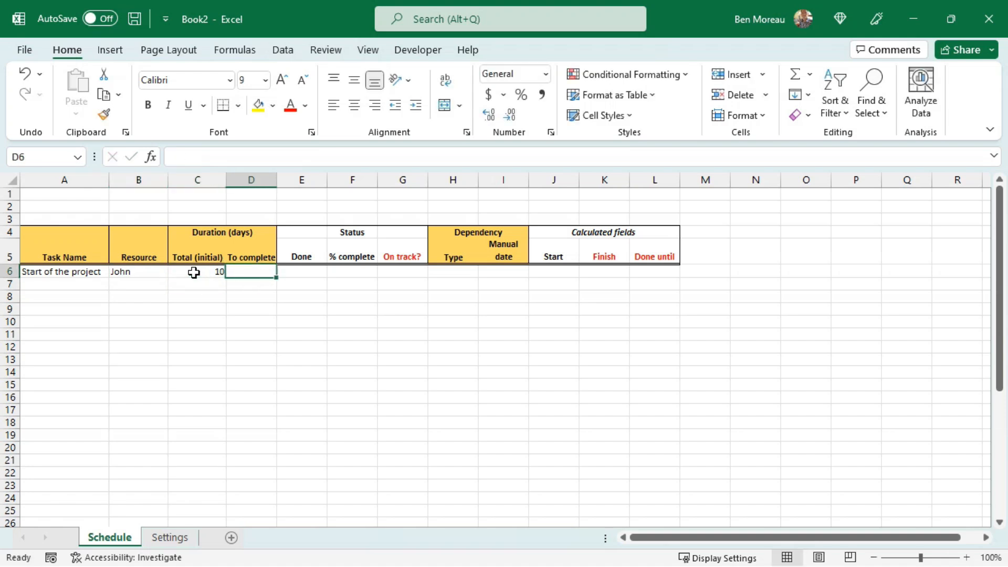
pyautogui.write('2')
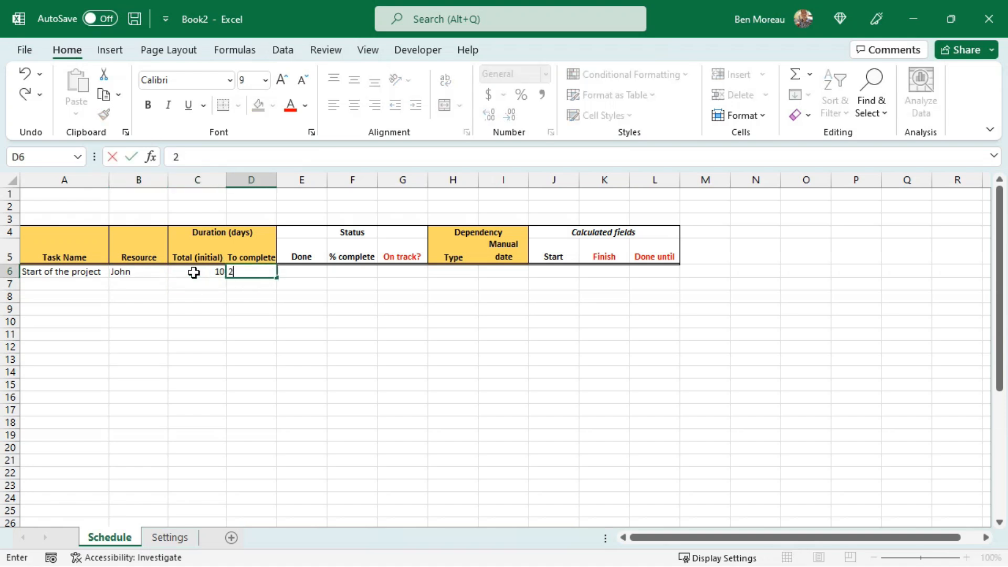
pyautogui.press('Return')
# Try 0 as the first task's days to complete in D6, and return the value to 2.
pyautogui.press('Up')
pyautogui.write('0')
pyautogui.press('Return')
pyautogui.press('Up')
pyautogui.write('2')
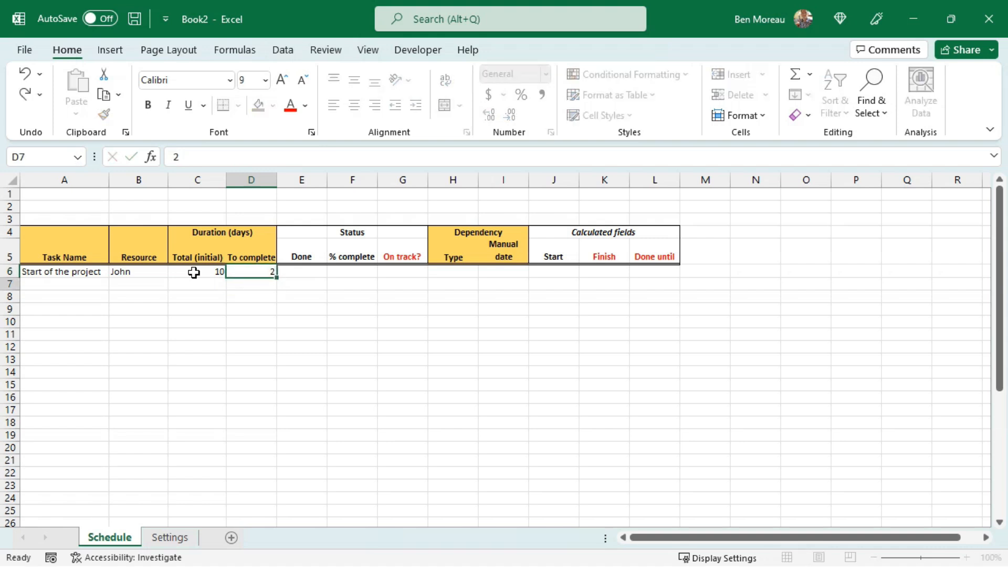
pyautogui.press('Return')
pyautogui.press('Up')
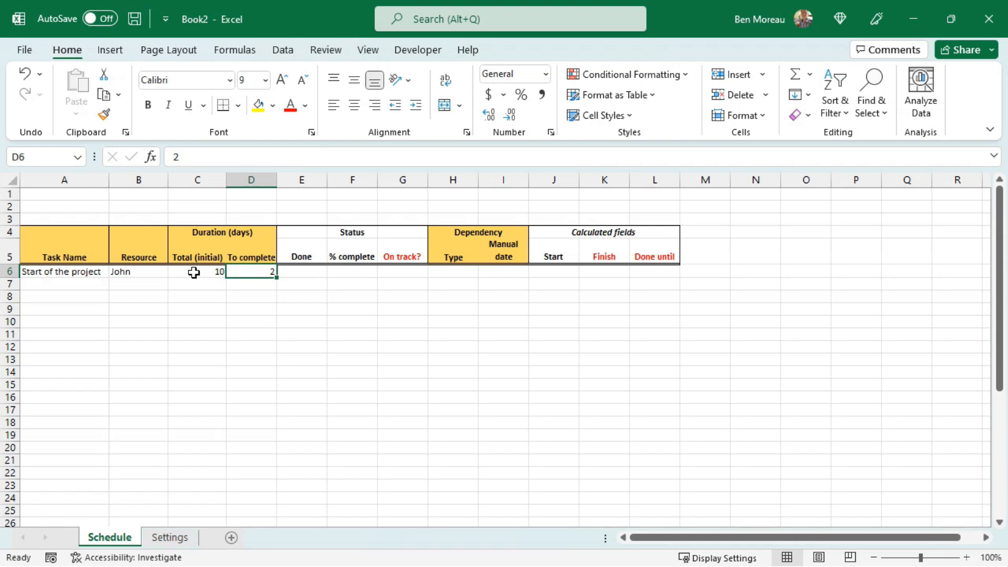
# Calculate the first task's done days in E6 with the formula =C6-D6.
pyautogui.press('Right')
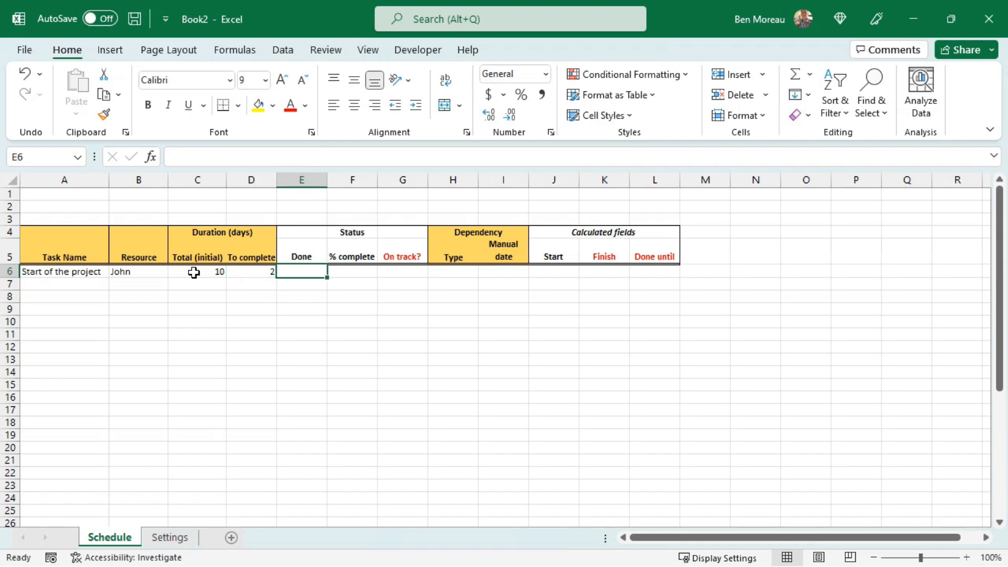
pyautogui.write('=')
pyautogui.click(194, 272)
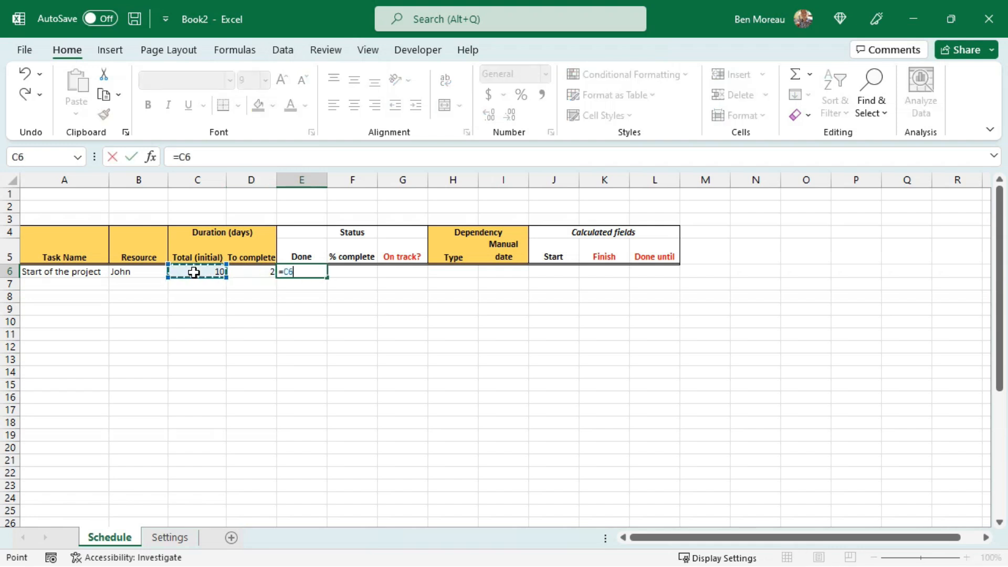
pyautogui.write('-D6')
pyautogui.press('Return')
pyautogui.press('Up')
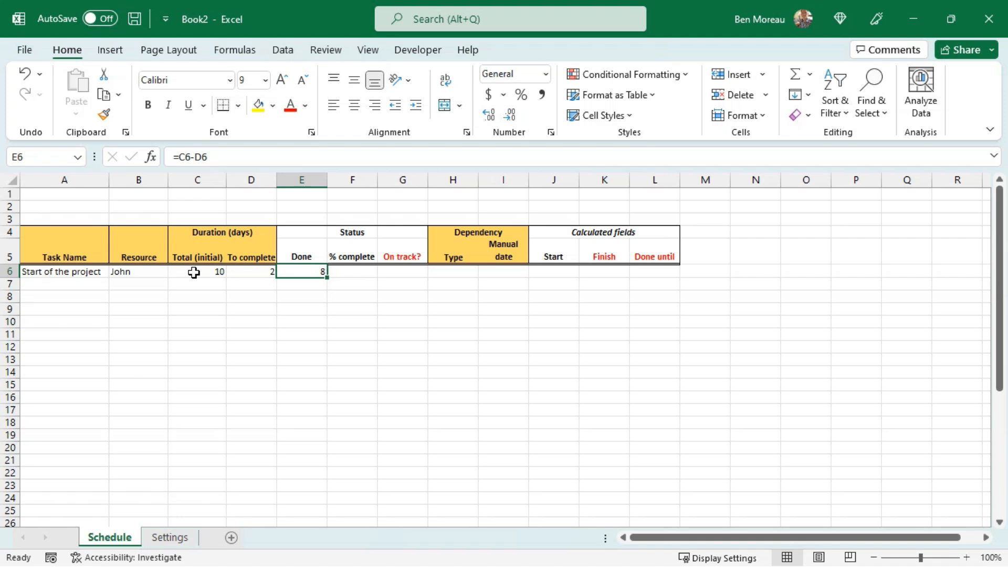
# Calculate the first task's % complete in F6 with the formula =E6/C6 and format it as a percentage.
pyautogui.click(352, 274)
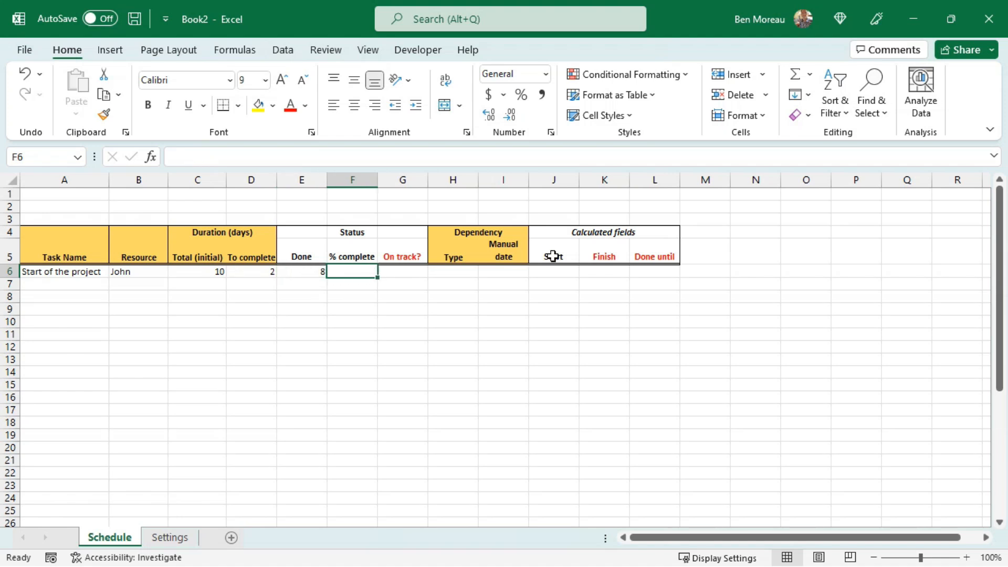
pyautogui.write('=')
pyautogui.press('Left')
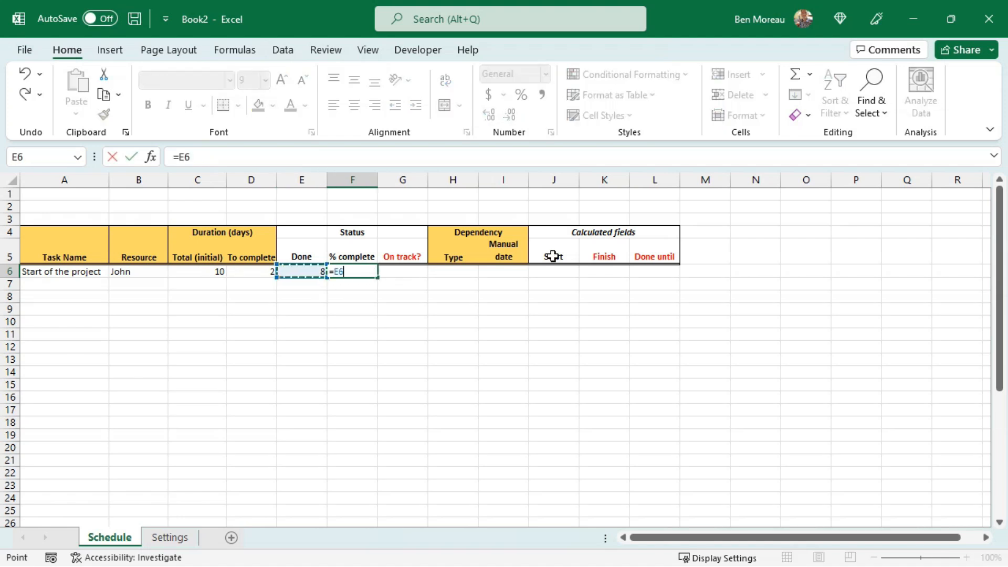
pyautogui.write('/')
pyautogui.press('Left')
pyautogui.press('Left')
pyautogui.press('Left')
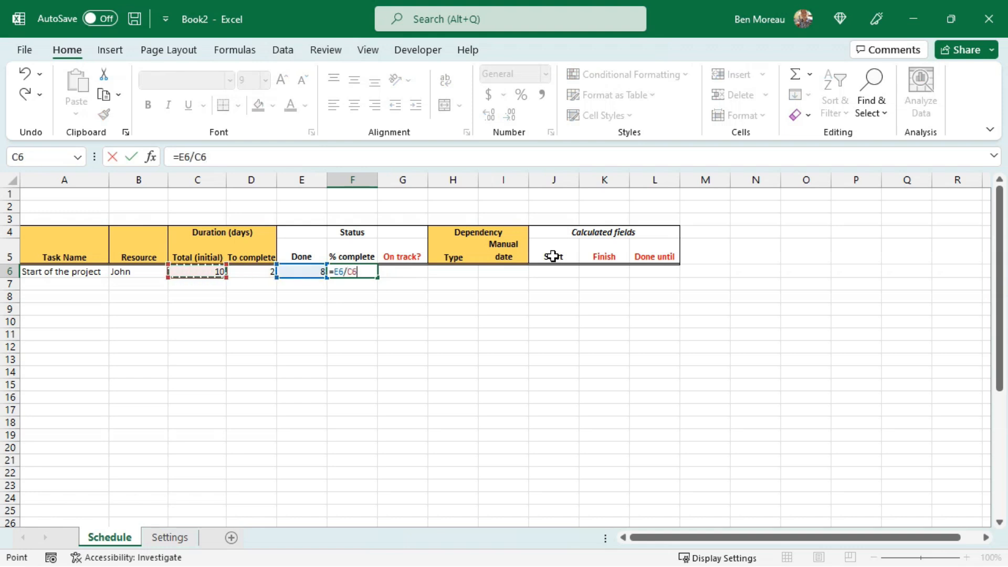
pyautogui.press('Return')
pyautogui.press('Up')
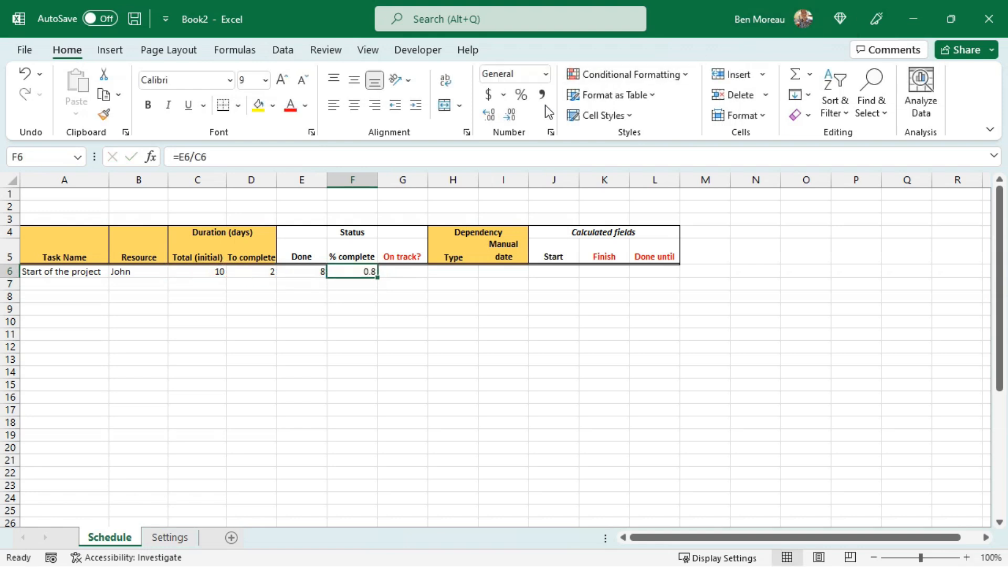
pyautogui.click(521, 96)
# Center the contents of the first task's row across A6:L6 horizontally.
pyautogui.moveTo(680, 275); pyautogui.dragTo(29, 271)
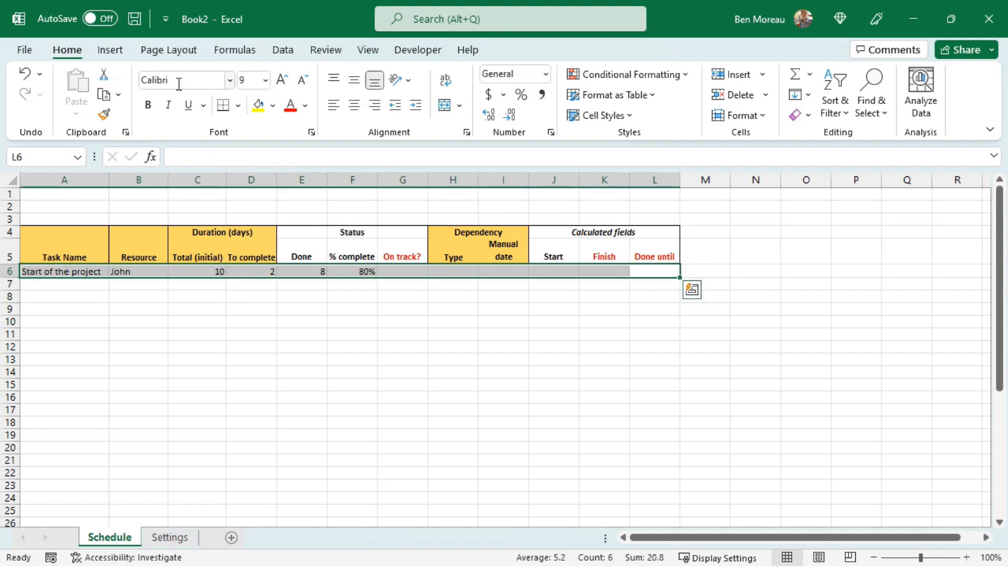
pyautogui.click(354, 105)
pyautogui.click(395, 270)
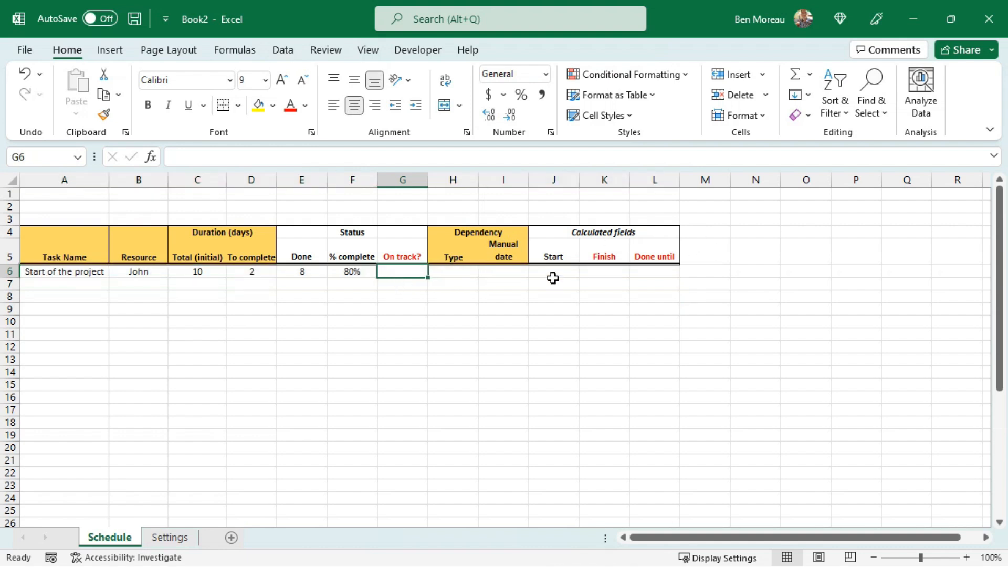
# Review the dependency types and their descriptions in the validation table on the Settings sheet.
pyautogui.click(454, 268)
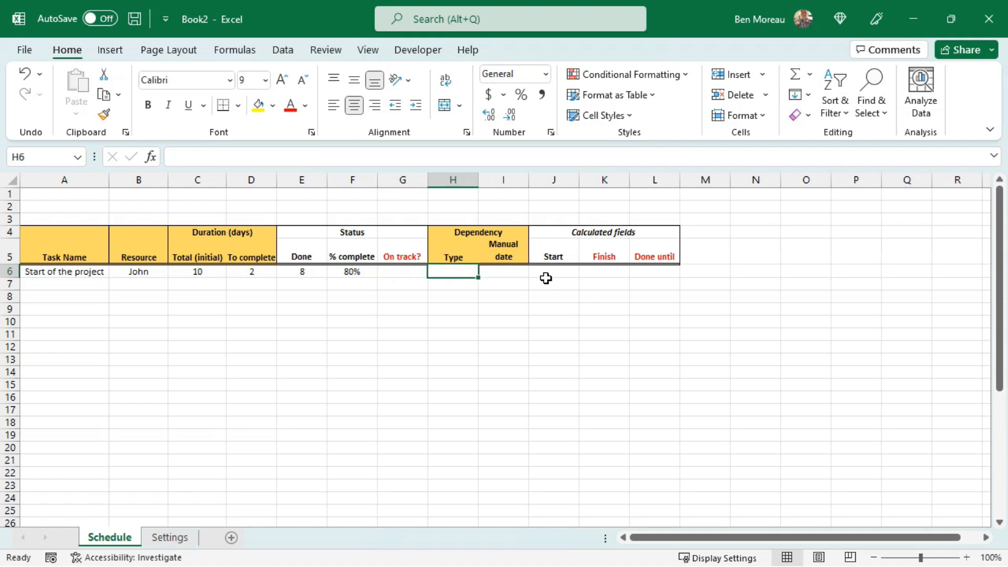
pyautogui.click(173, 539)
pyautogui.click(362, 370)
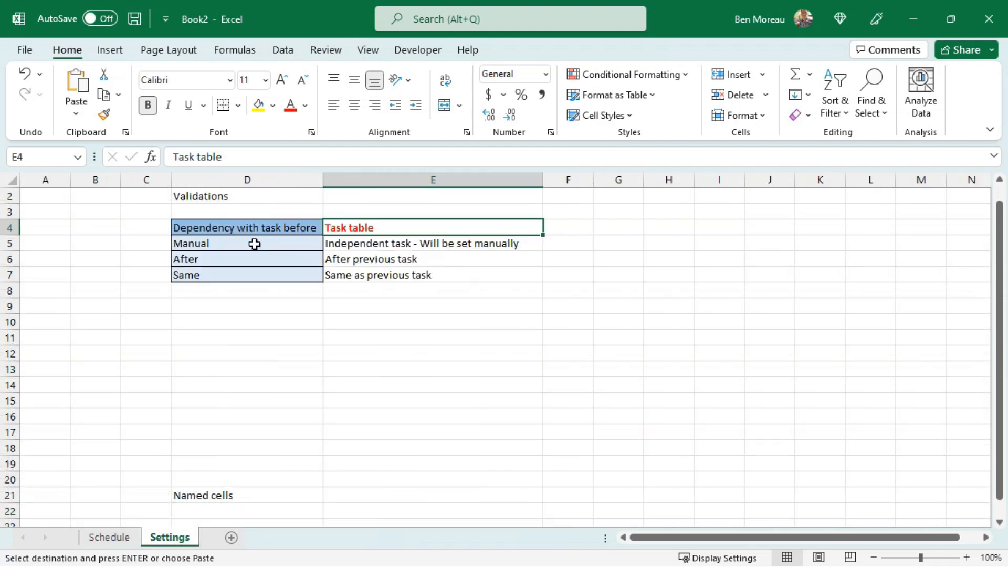
pyautogui.click(255, 244)
pyautogui.moveTo(255, 244); pyautogui.dragTo(252, 292)
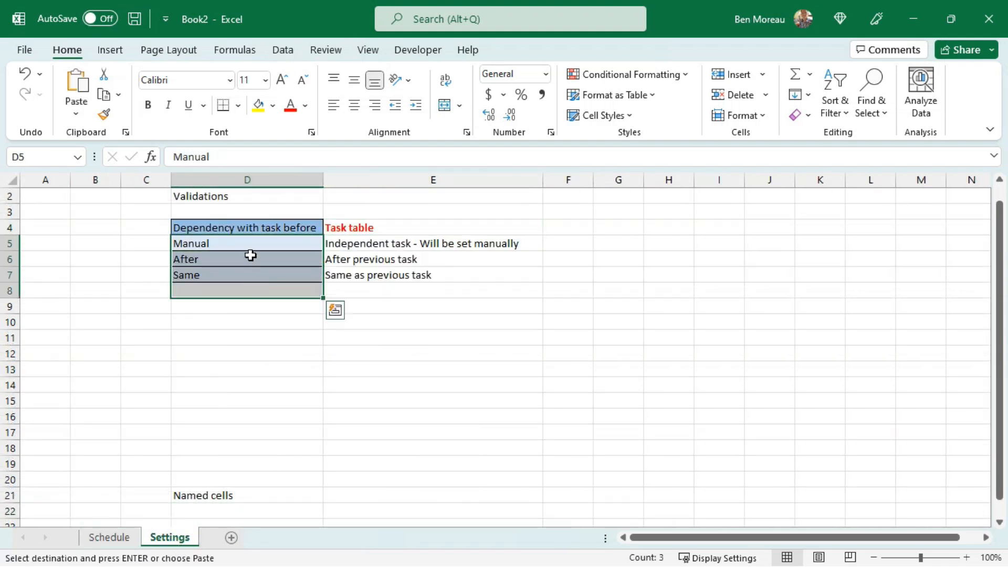
pyautogui.click(248, 244)
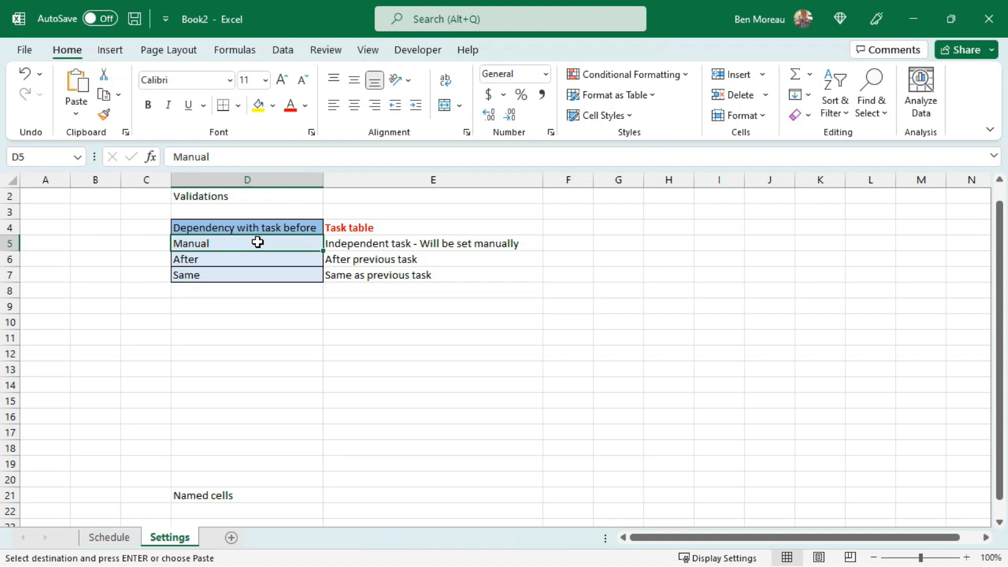
pyautogui.click(260, 256)
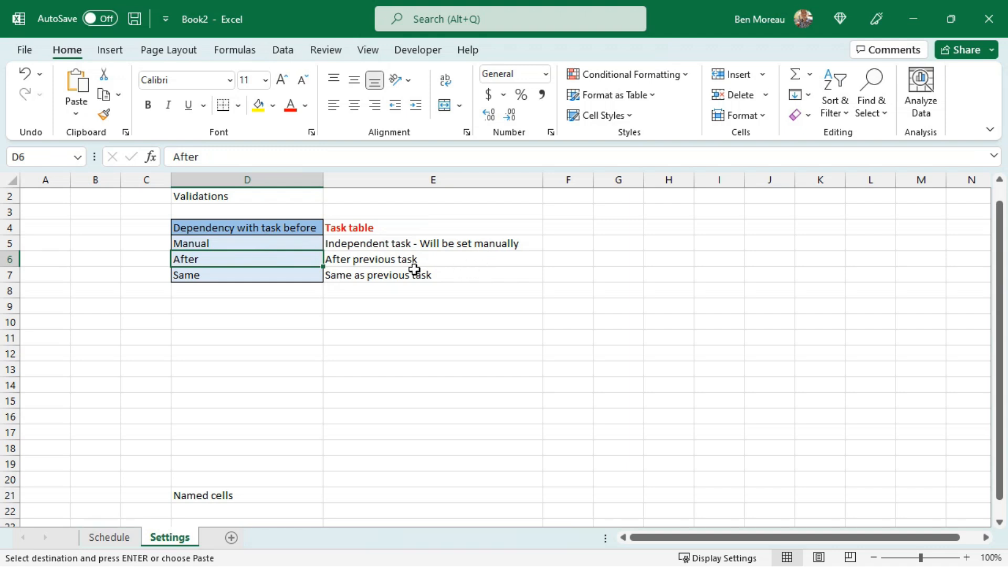
pyautogui.click(290, 274)
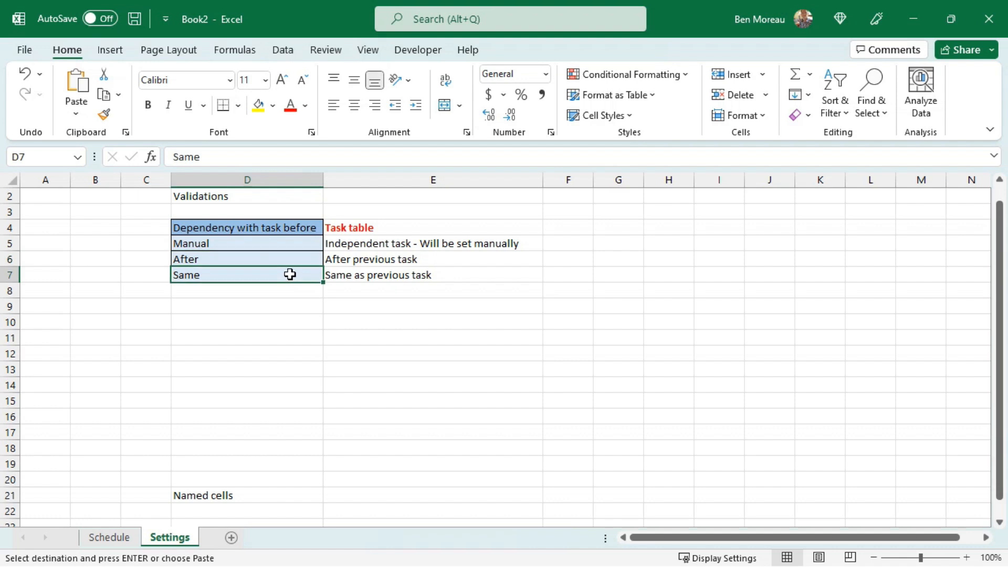
# Add a list data validation to the dependency type cell H6 on the Schedule sheet, with source =Settings!$D$5:$D$7.
pyautogui.click(109, 537)
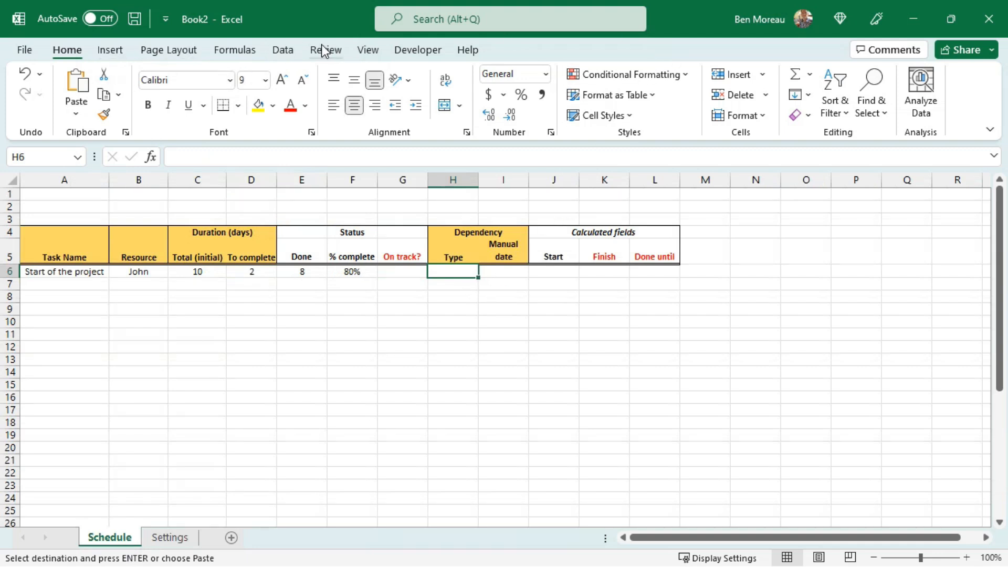
pyautogui.click(283, 51)
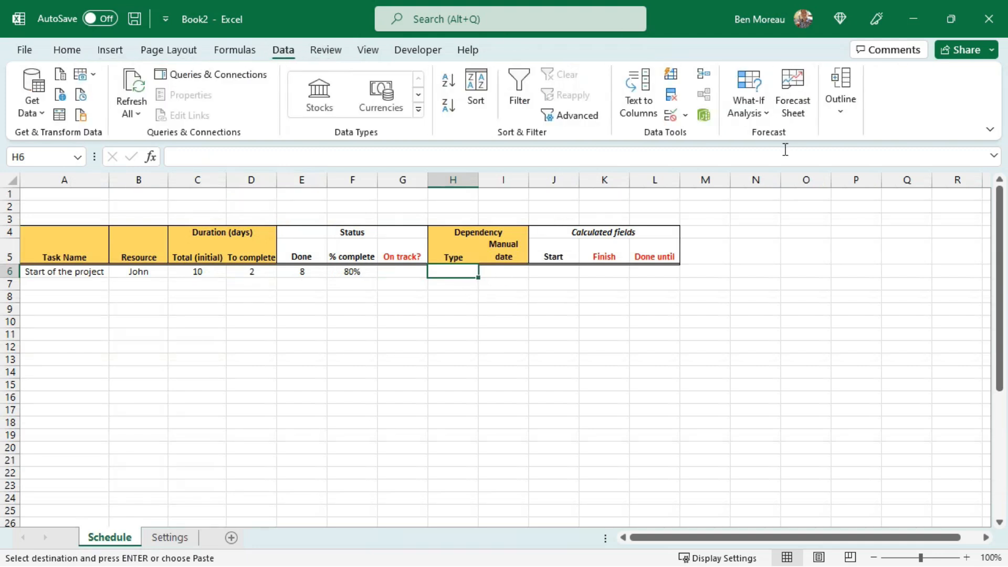
pyautogui.click(688, 117)
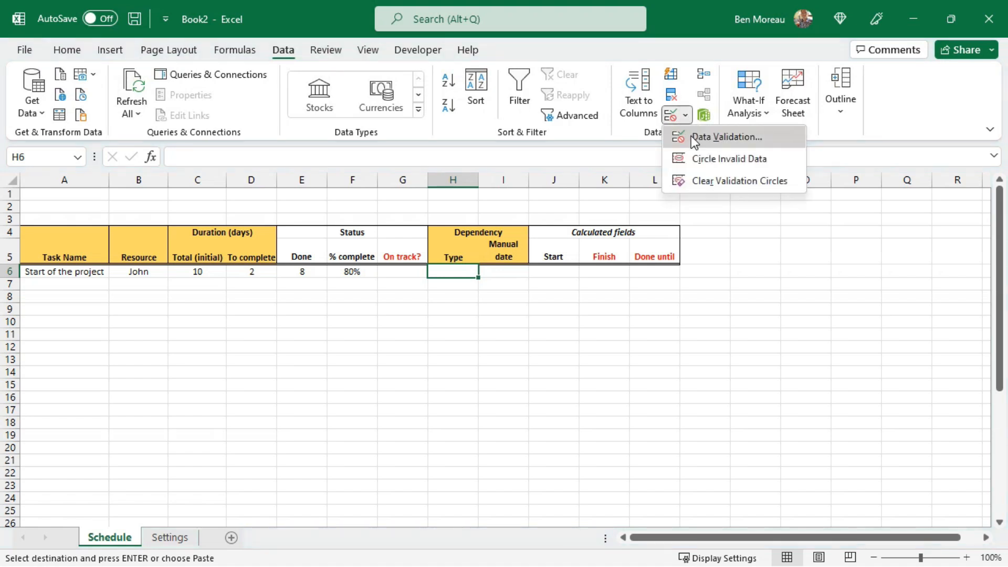
pyautogui.click(692, 138)
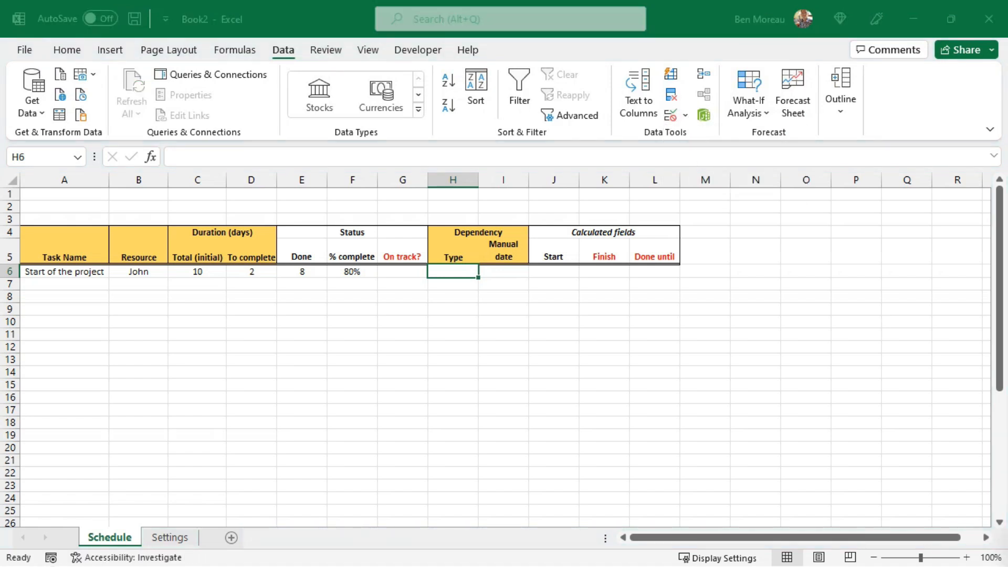
pyautogui.moveTo(646, 360); pyautogui.dragTo(619, 241)
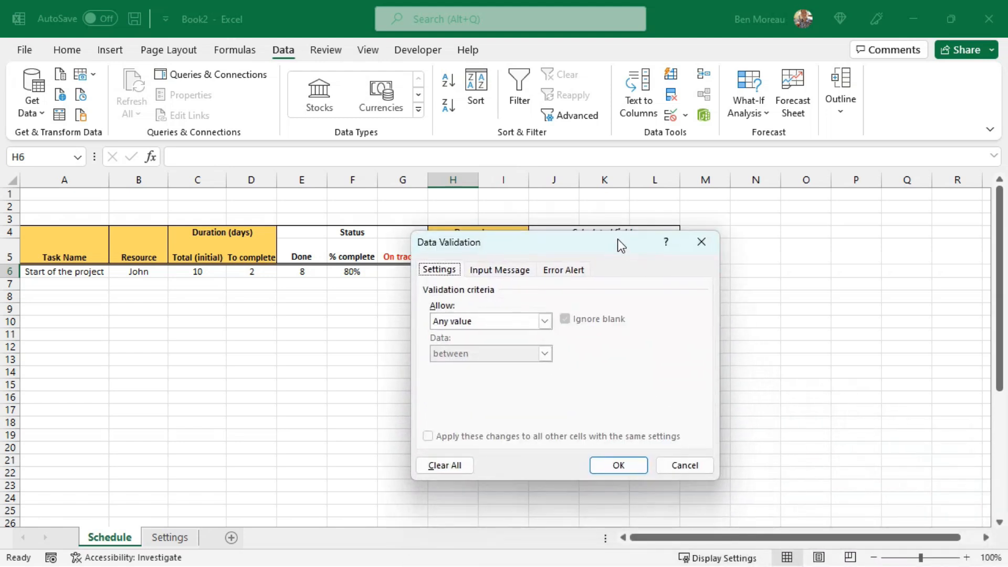
pyautogui.click(470, 320)
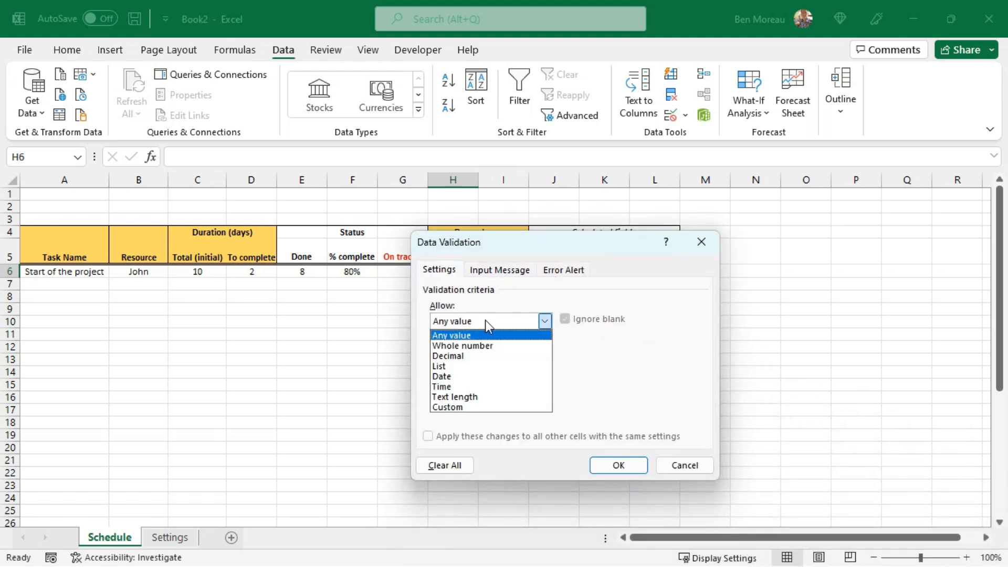
pyautogui.click(461, 366)
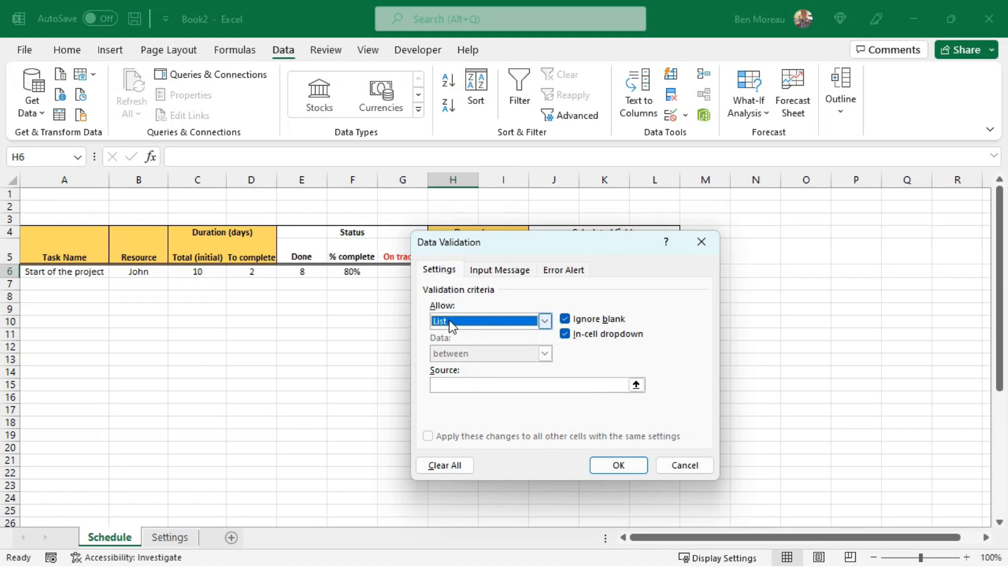
pyautogui.click(465, 385)
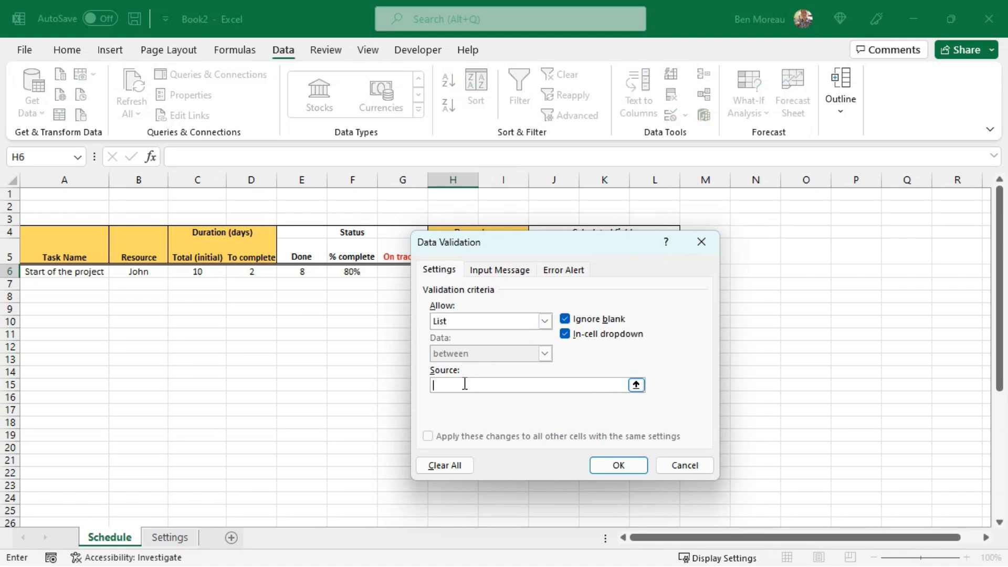
pyautogui.click(176, 538)
pyautogui.click(200, 245)
pyautogui.moveTo(200, 248); pyautogui.dragTo(201, 275)
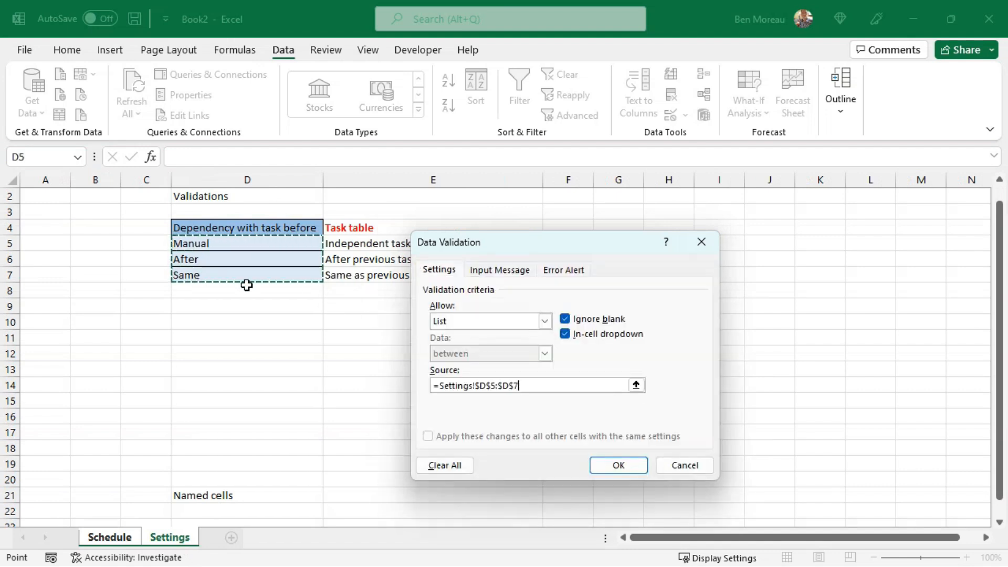
pyautogui.click(622, 468)
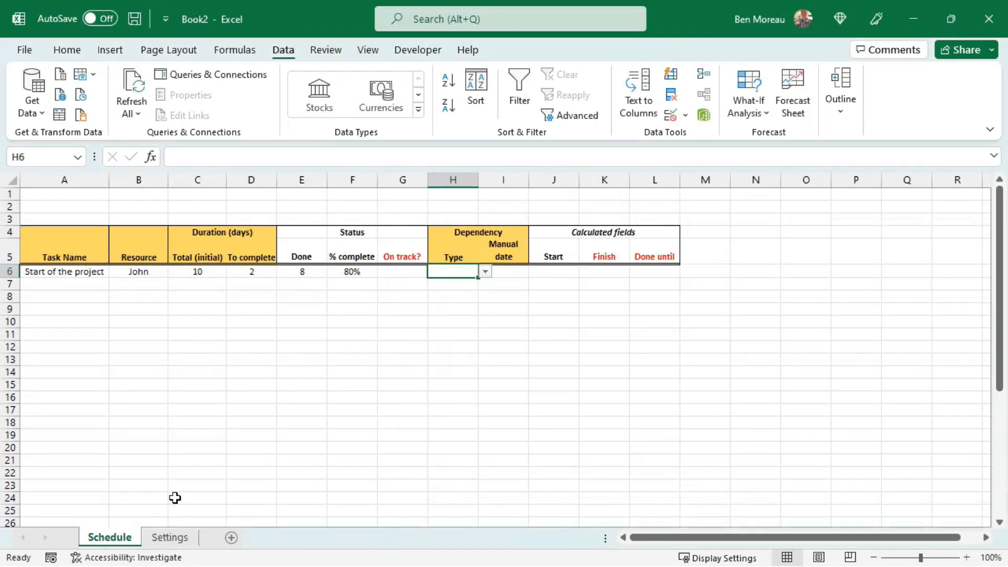
# Set the first task's dependency type to Manual in H6 and its manual date to 1/12/2022 in I6.
pyautogui.click(484, 272)
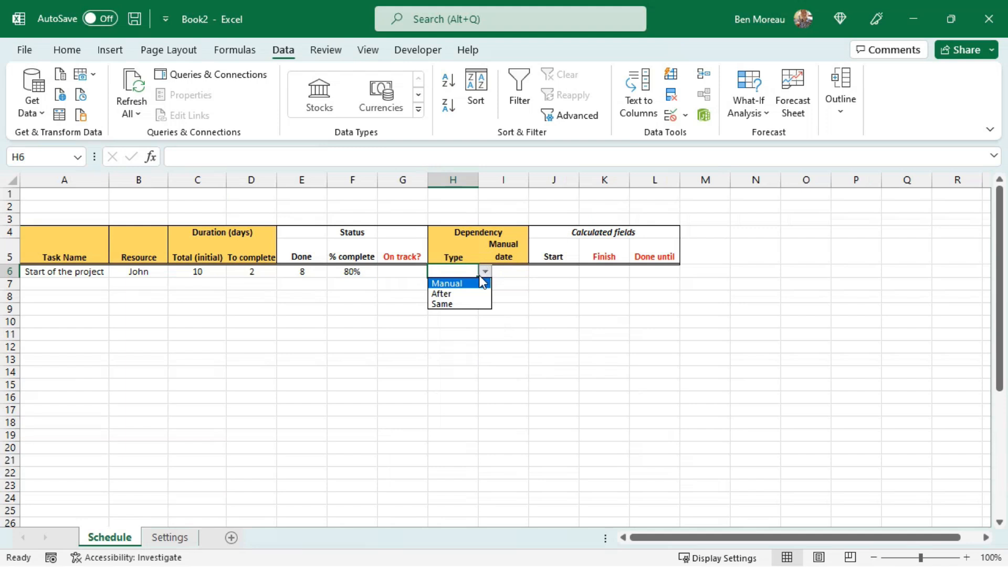
pyautogui.click(451, 284)
pyautogui.click(508, 272)
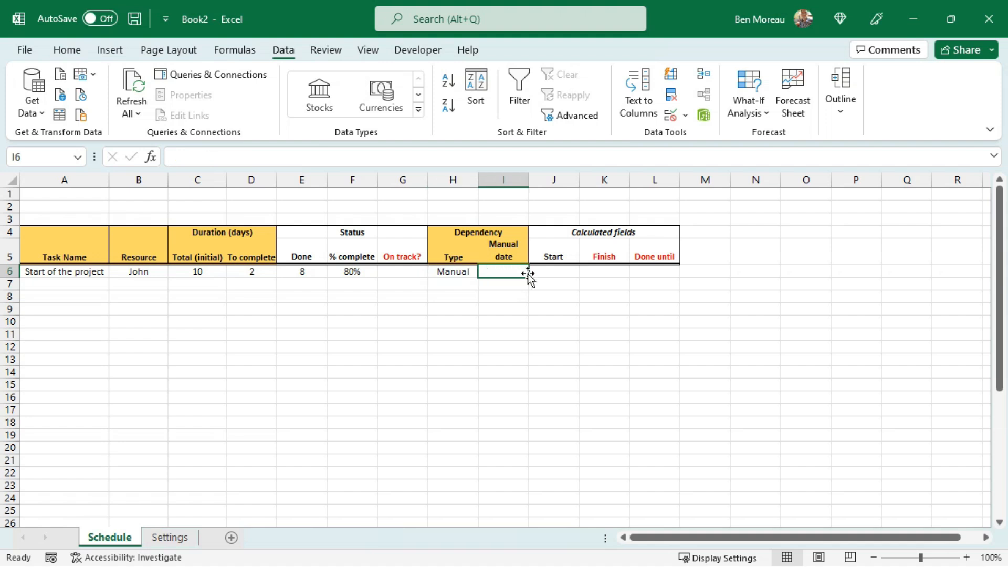
pyautogui.write('1/12')
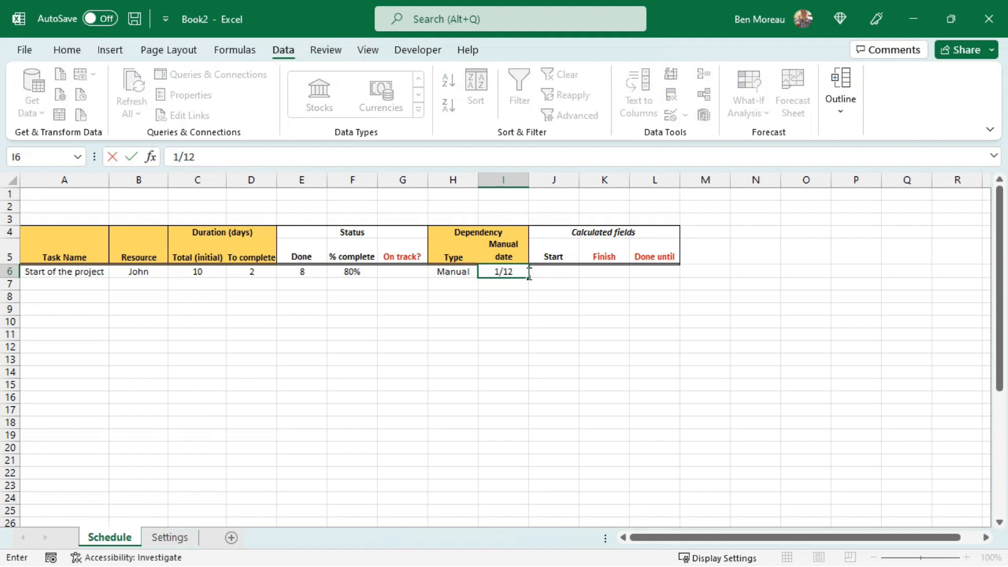
pyautogui.write('/202')
pyautogui.press('Return')
pyautogui.click(527, 273)
pyautogui.click(531, 274)
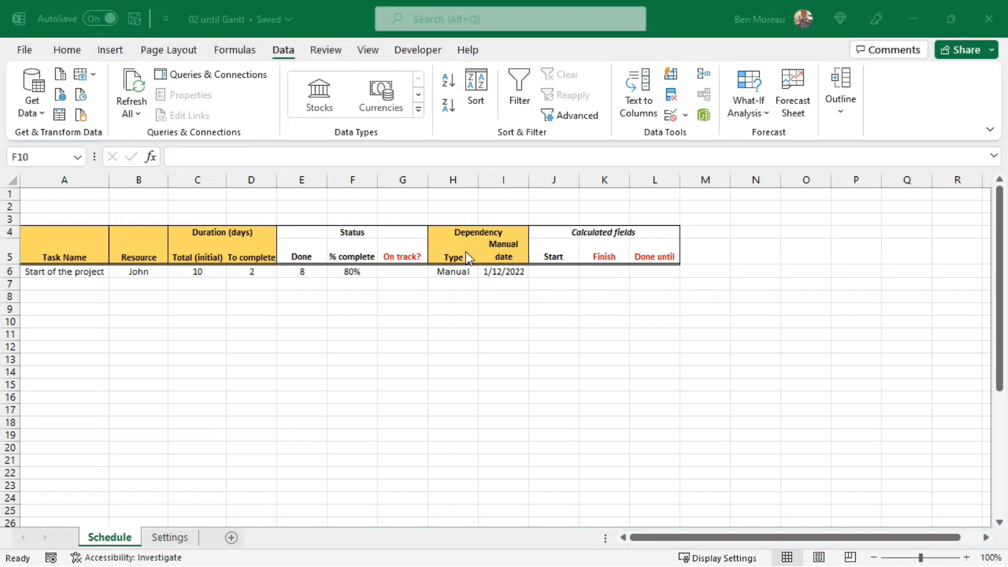
# Enter the label "Todays date" in A43, under Preferences on the Schedule sheet.
pyautogui.click(177, 396)
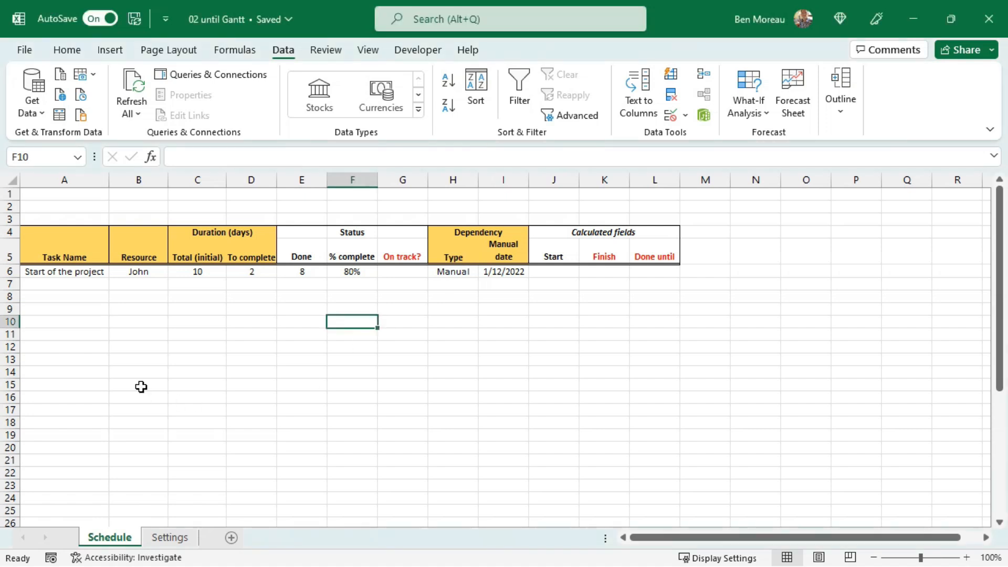
pyautogui.click(141, 386)
pyautogui.scroll(-8, 142, 385)
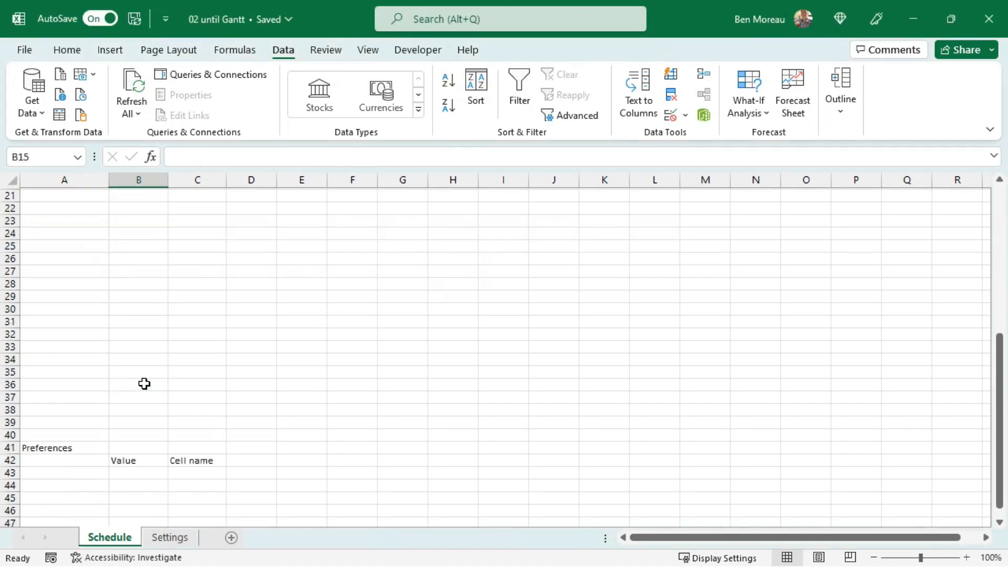
pyautogui.scroll(-2, 145, 384)
pyautogui.click(39, 359)
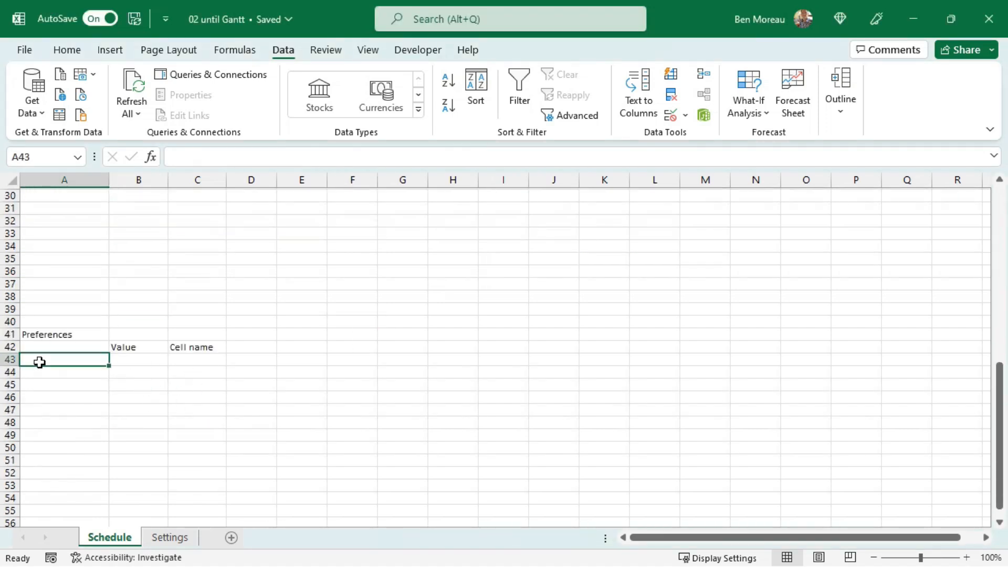
pyautogui.write('Todays date')
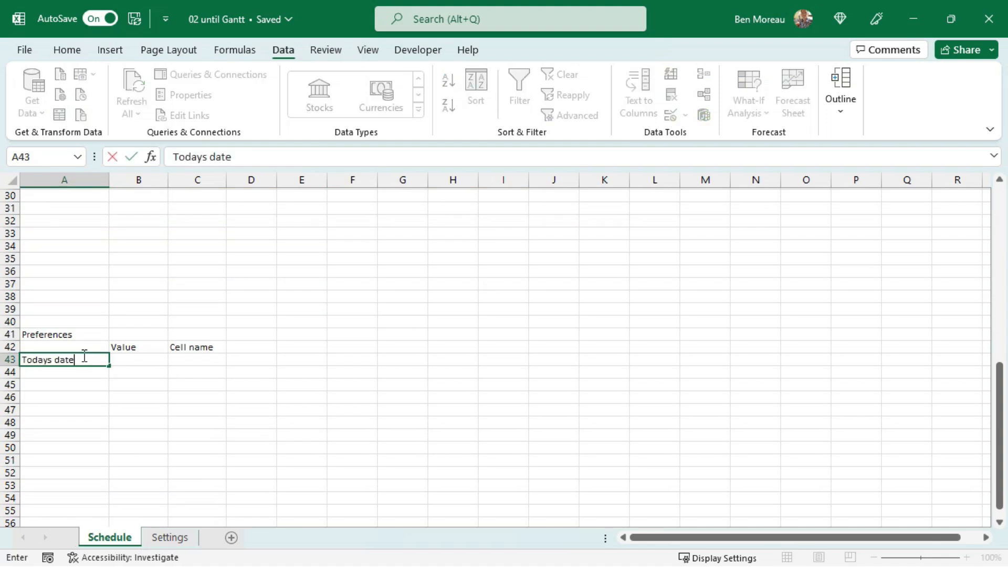
# Enter =TODAY() in B43 as the value for Todays date, and add the note "Can be hardcoded" in C43.
pyautogui.press('Tab')
pyautogui.write('=')
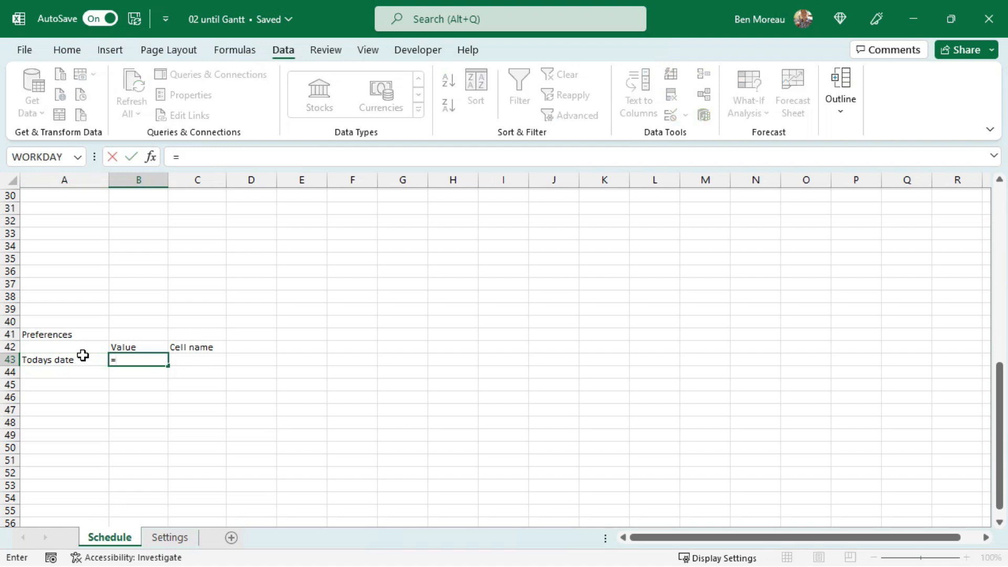
pyautogui.write('Today')
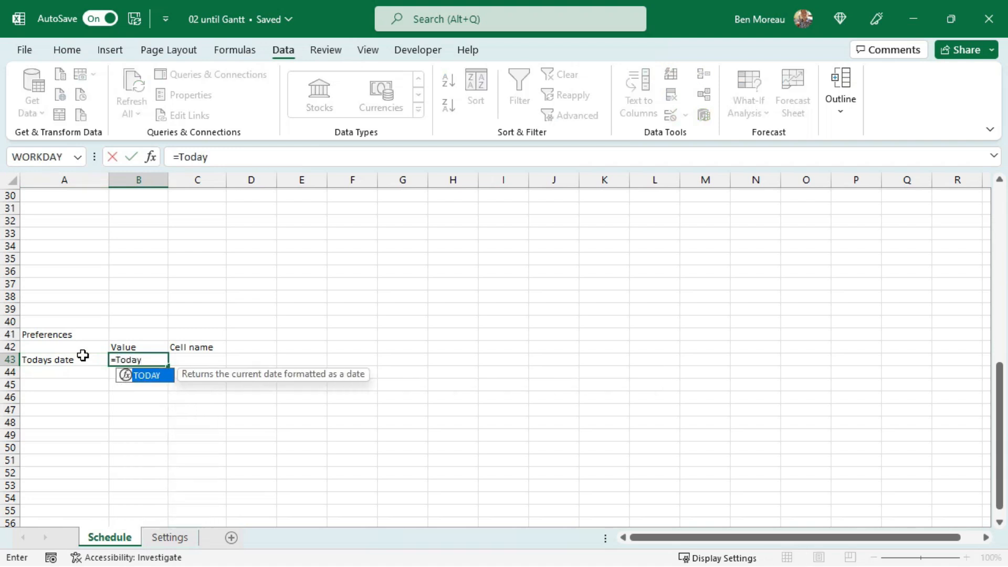
pyautogui.write('(')
pyautogui.press('Return')
pyautogui.press('Up')
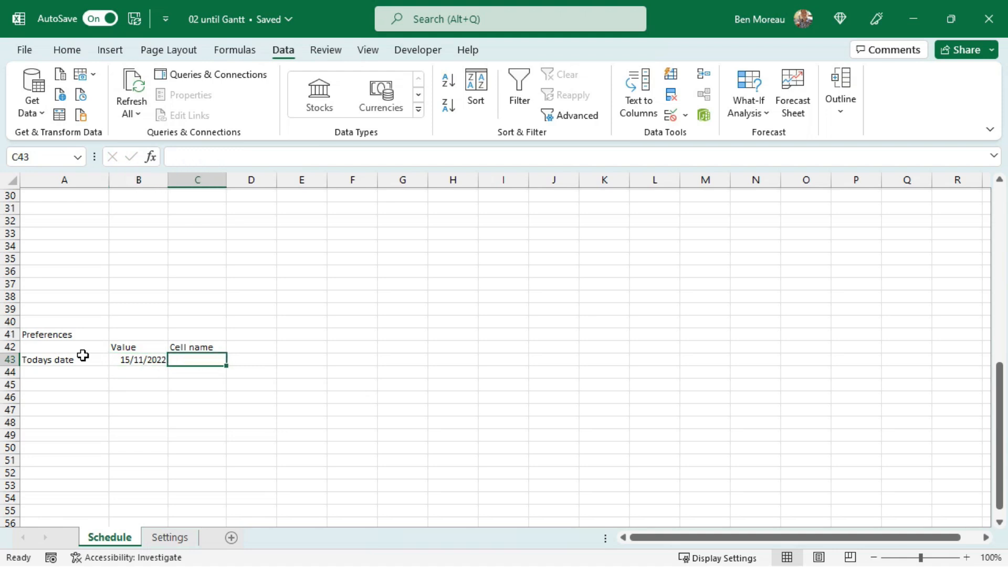
pyautogui.write('Can be hardcoded')
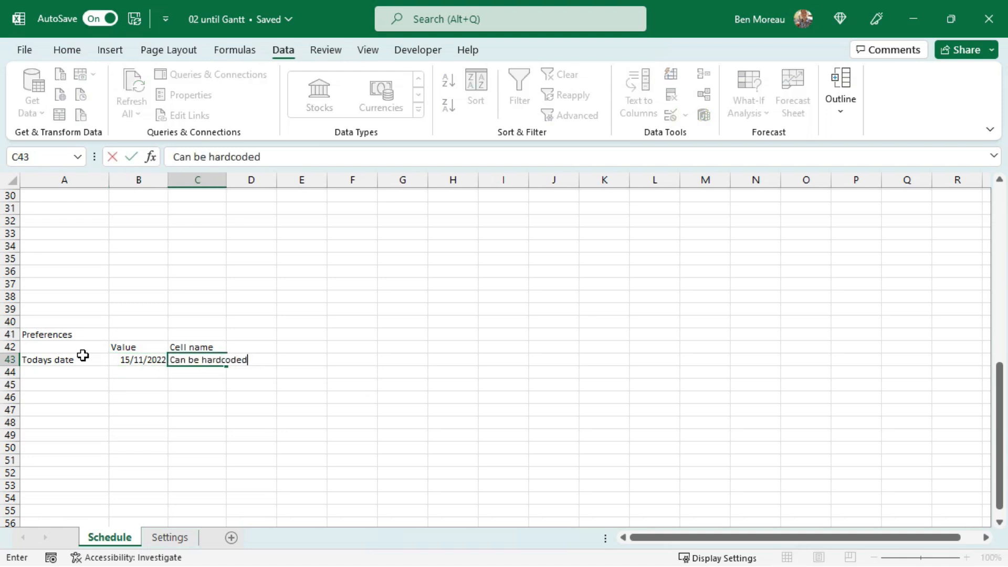
pyautogui.hotkey('ctrl', 'Return')
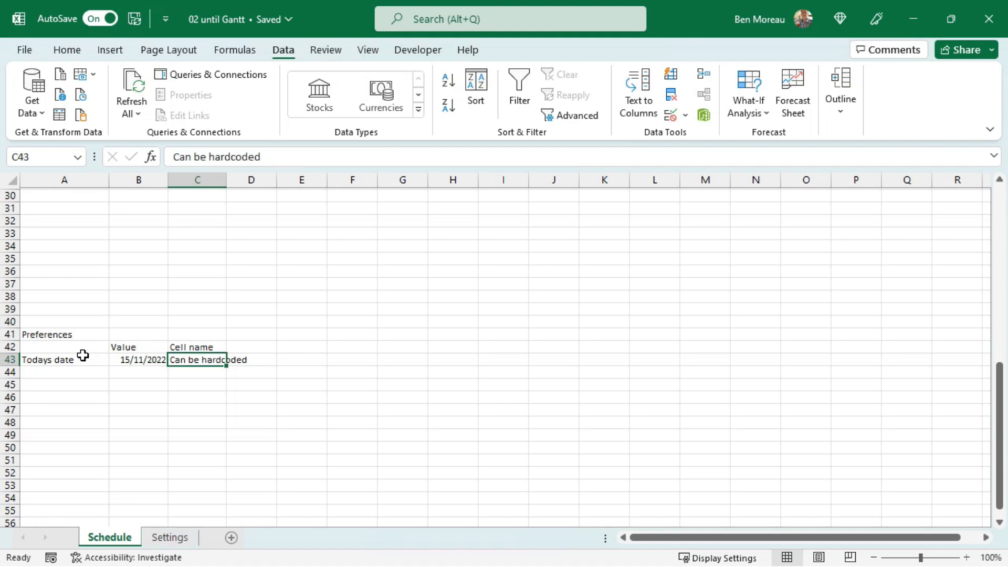
# Enter the label "Work on weekends" in A44, under Todays date in the Preferences section.
pyautogui.press('Left')
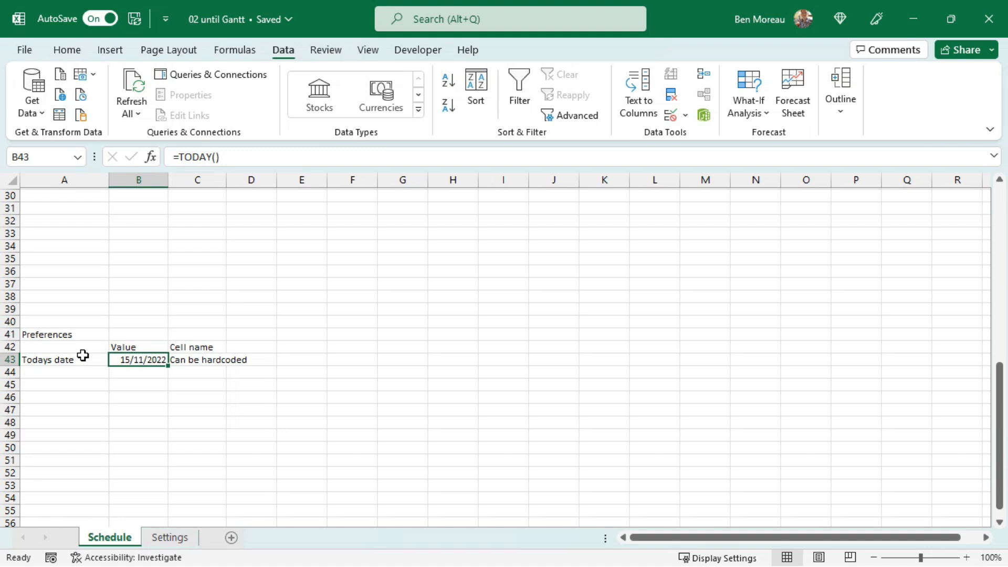
pyautogui.press('Down')
pyautogui.press('Left')
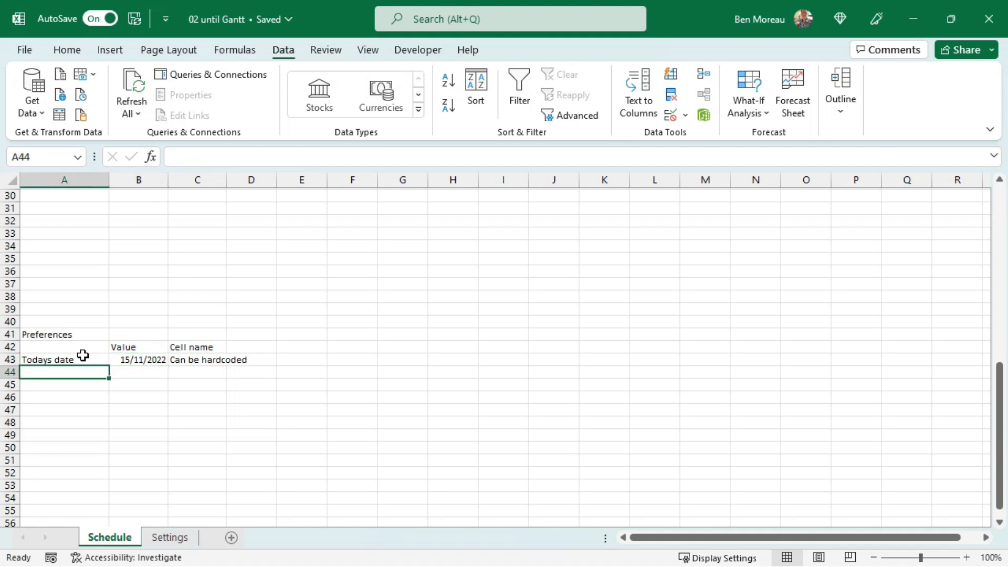
pyautogui.write('Work on weekends')
pyautogui.press('Return')
pyautogui.press('Up')
pyautogui.press('Right')
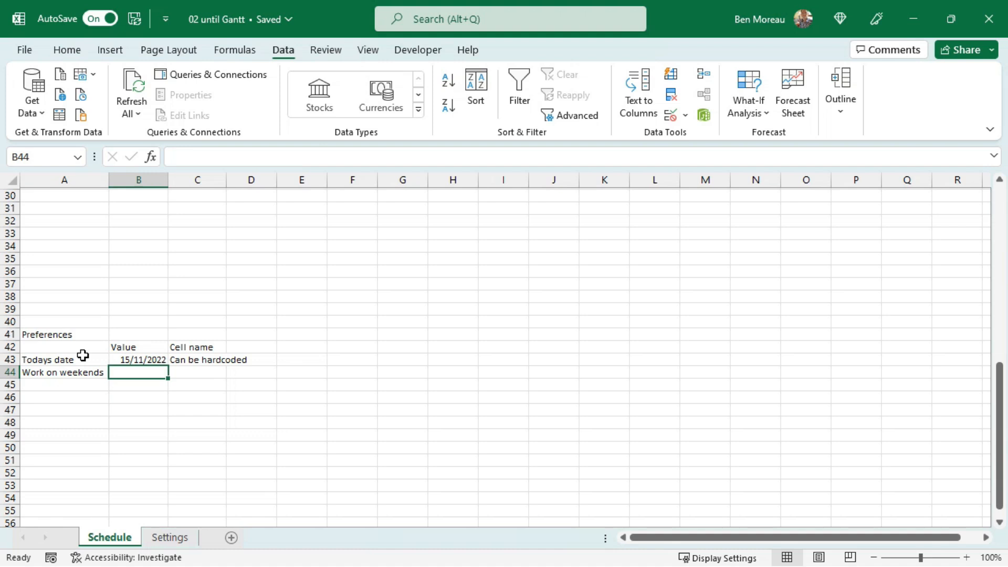
# Create a "Yes no" validation table with the options Yes and No in D10:D12 of the Settings sheet, styled like the dependency table.
pyautogui.click(169, 537)
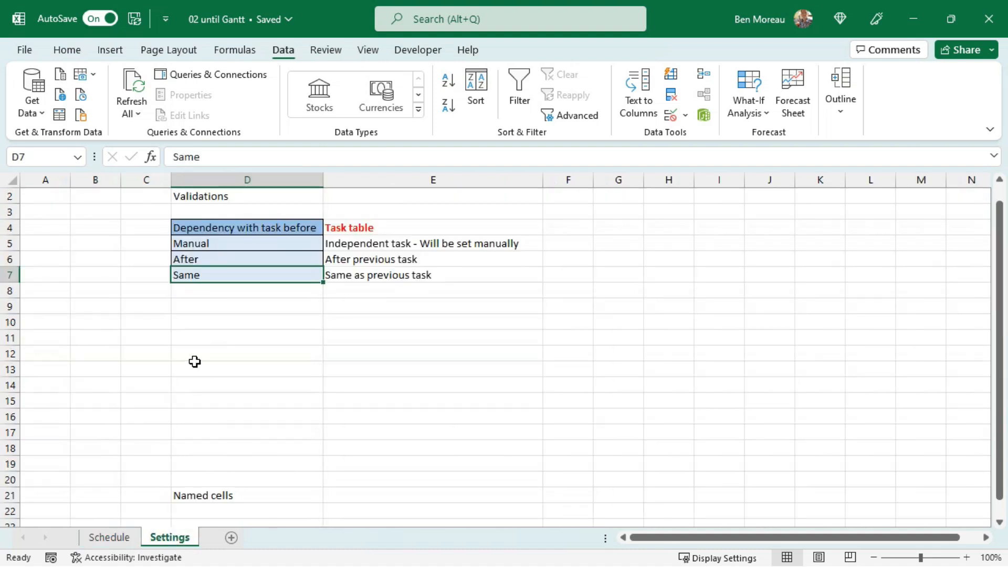
pyautogui.click(221, 227)
pyautogui.moveTo(221, 227); pyautogui.dragTo(221, 367)
pyautogui.click(214, 320)
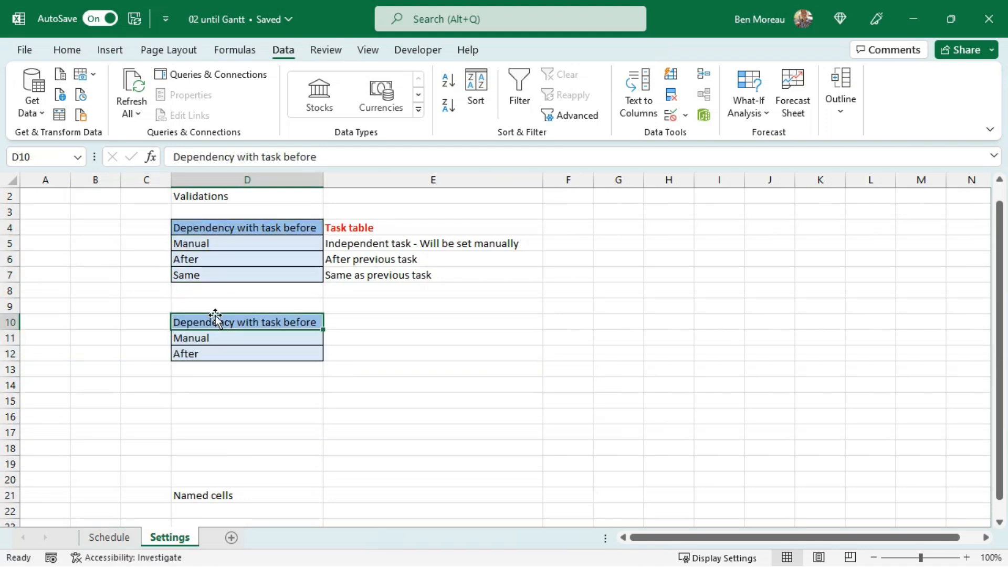
pyautogui.write('Yes no')
pyautogui.press('Return')
pyautogui.write('Yes')
pyautogui.press('Return')
pyautogui.write('No')
pyautogui.press('Return')
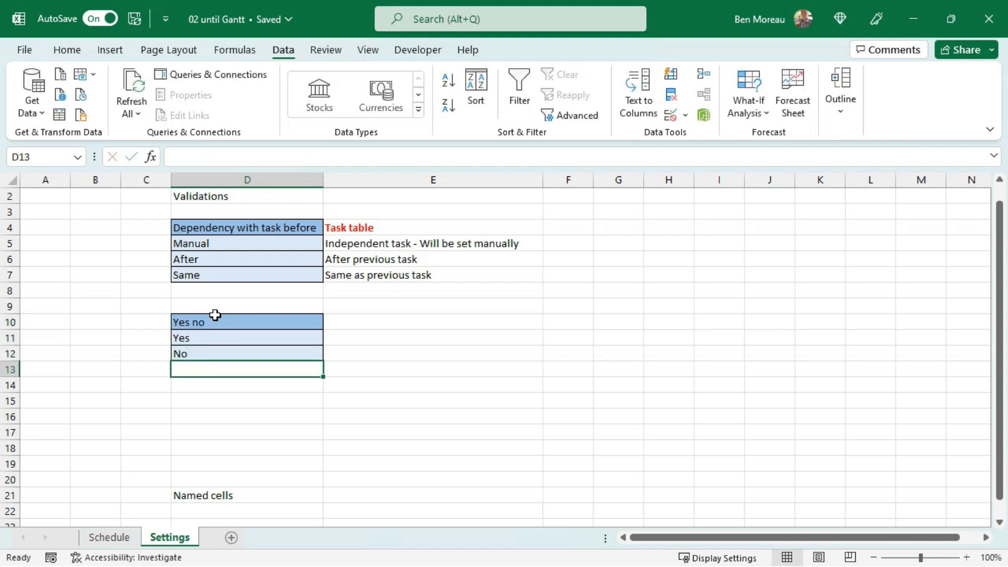
# Add a list data validation to B44 on the Schedule sheet, using the Yes and No cells D11:D12 on Settings as source.
pyautogui.click(109, 537)
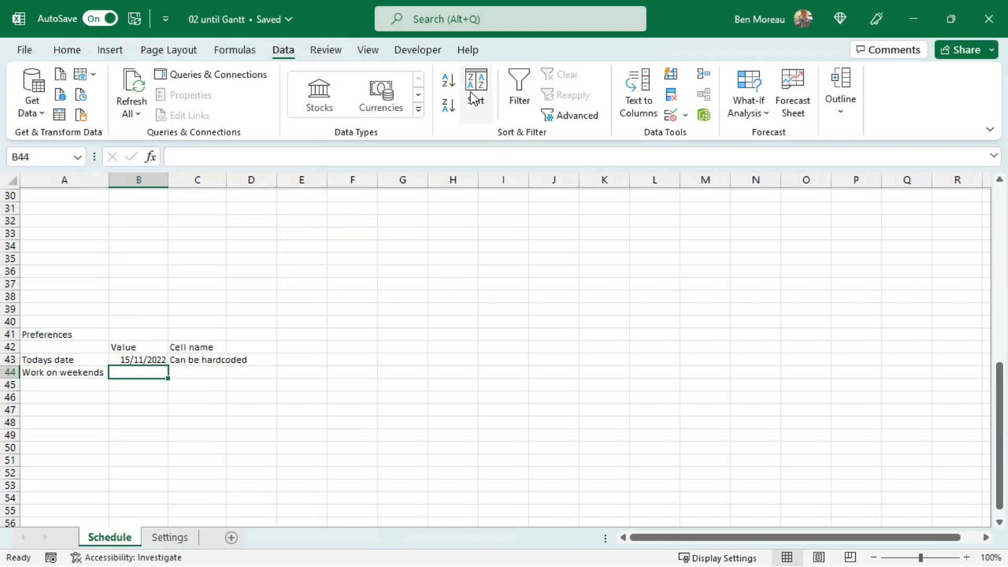
pyautogui.click(670, 116)
pyautogui.click(471, 326)
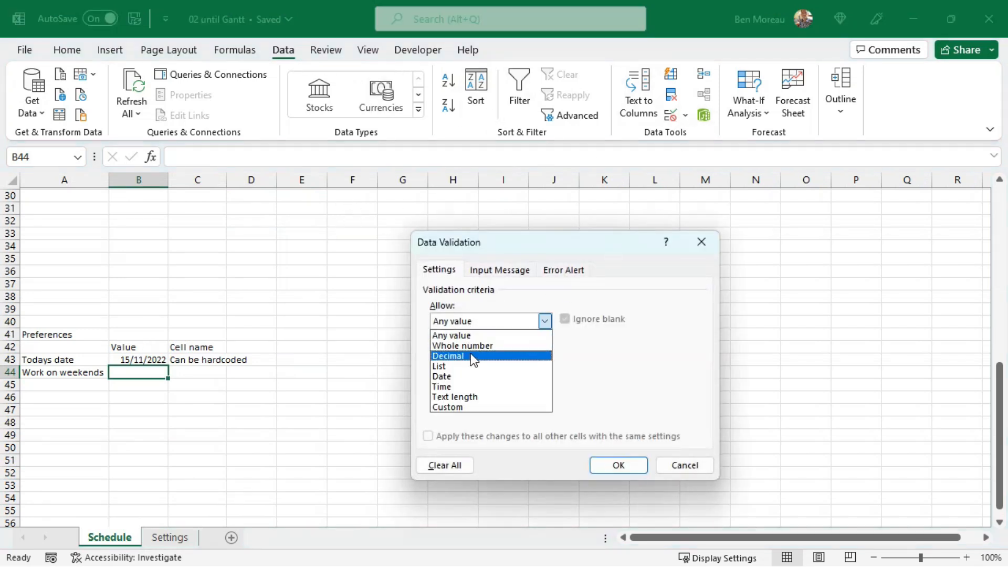
pyautogui.click(472, 371)
pyautogui.click(484, 386)
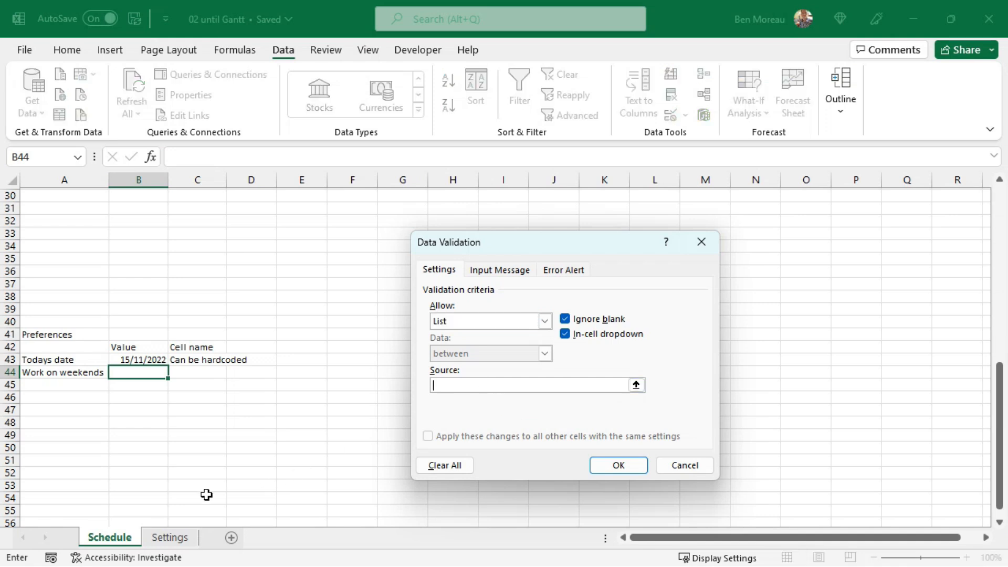
pyautogui.click(170, 537)
pyautogui.moveTo(189, 336); pyautogui.dragTo(192, 353)
pyautogui.click(609, 464)
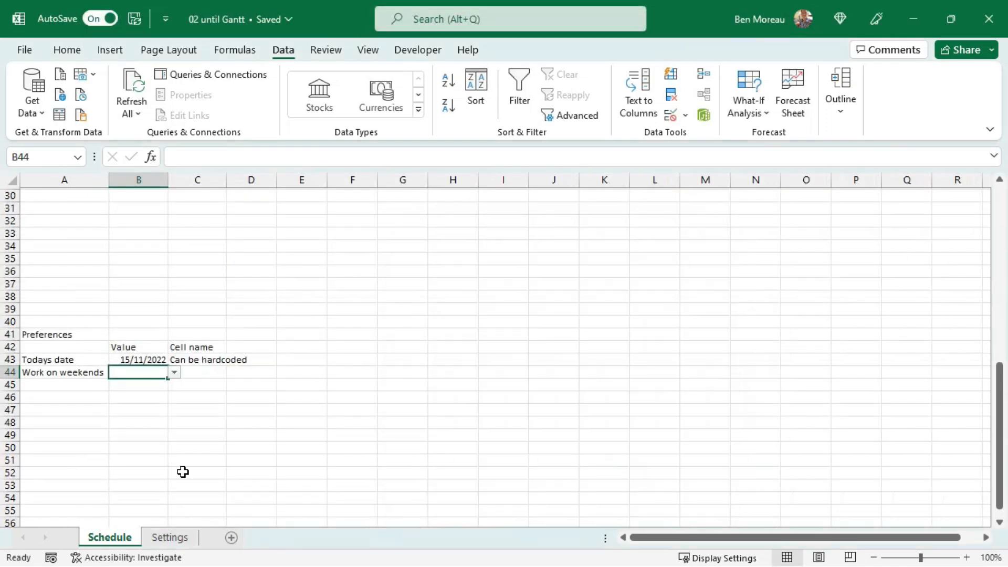
# Set Work on weekends to Yes in B44 and add the note "Used to calculate task completion date" in C44.
pyautogui.click(175, 373)
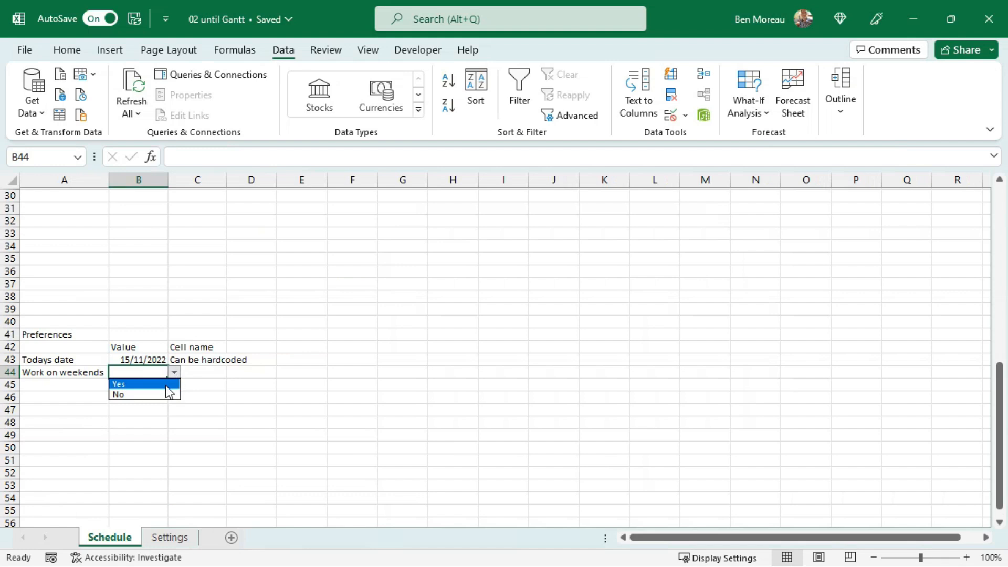
pyautogui.click(122, 384)
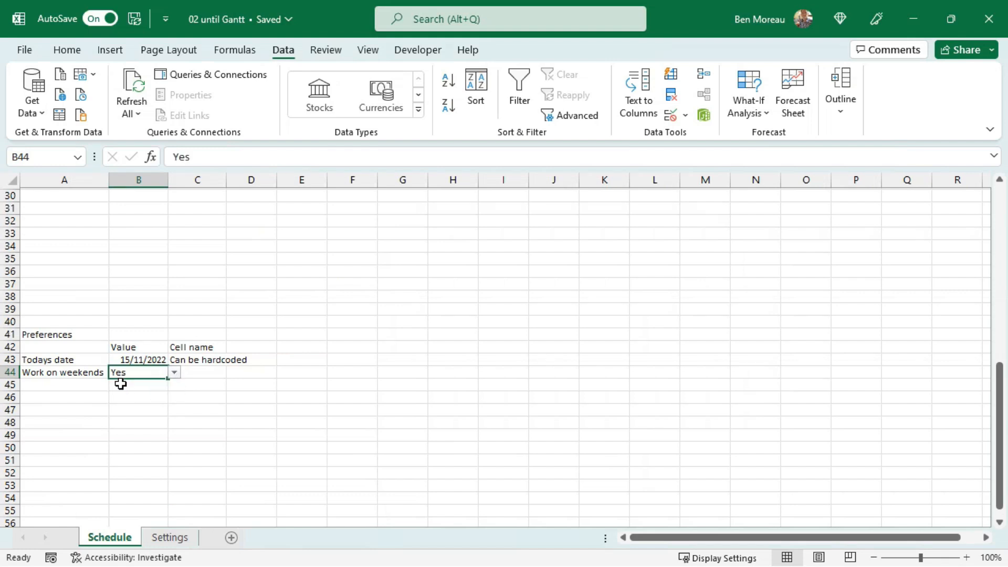
pyautogui.click(198, 372)
pyautogui.write('Used to')
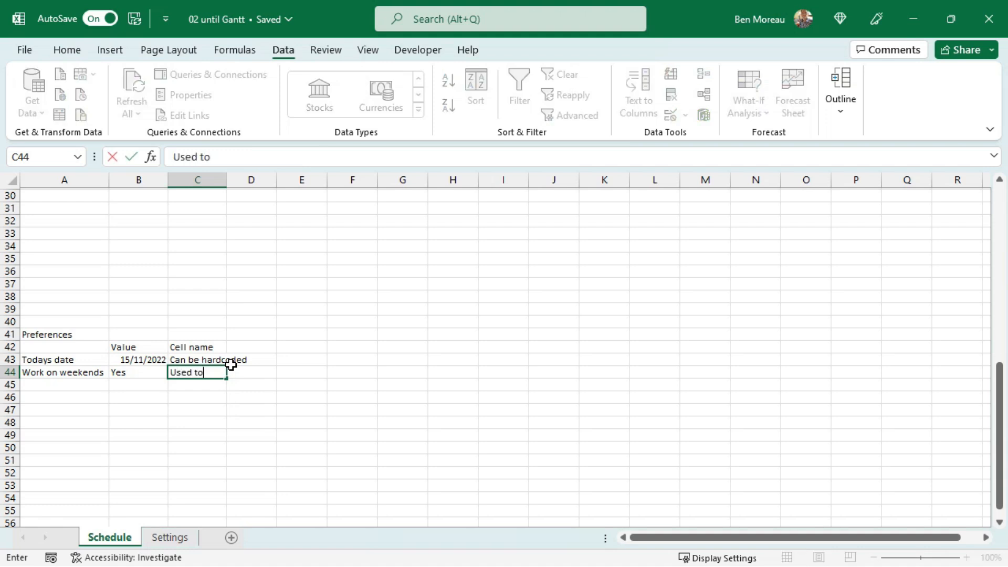
pyautogui.write(' calculate task completion date')
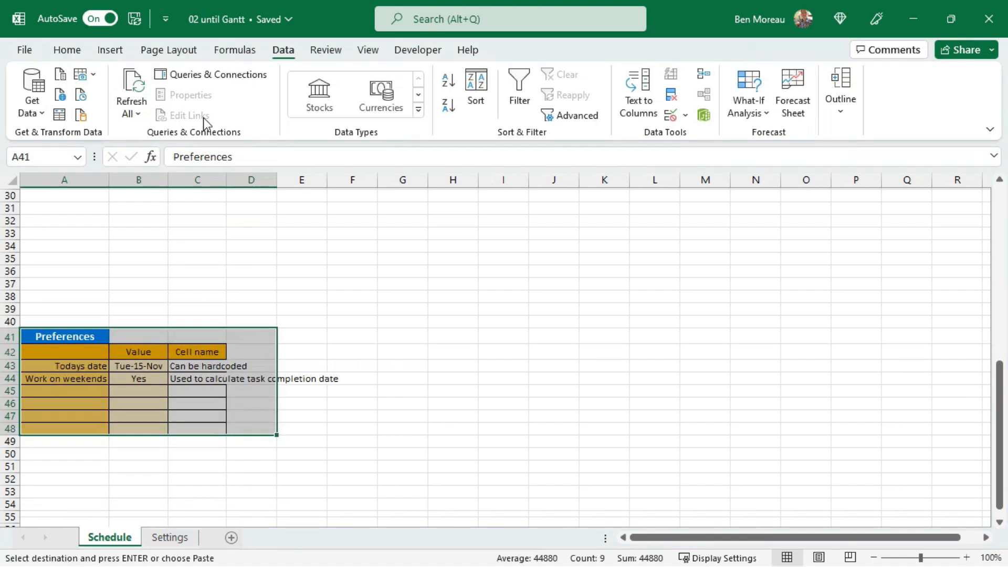
# Move the preference notes from C43:C44 to D43:D44 and apply all borders to C43:C48.
pyautogui.click(137, 363)
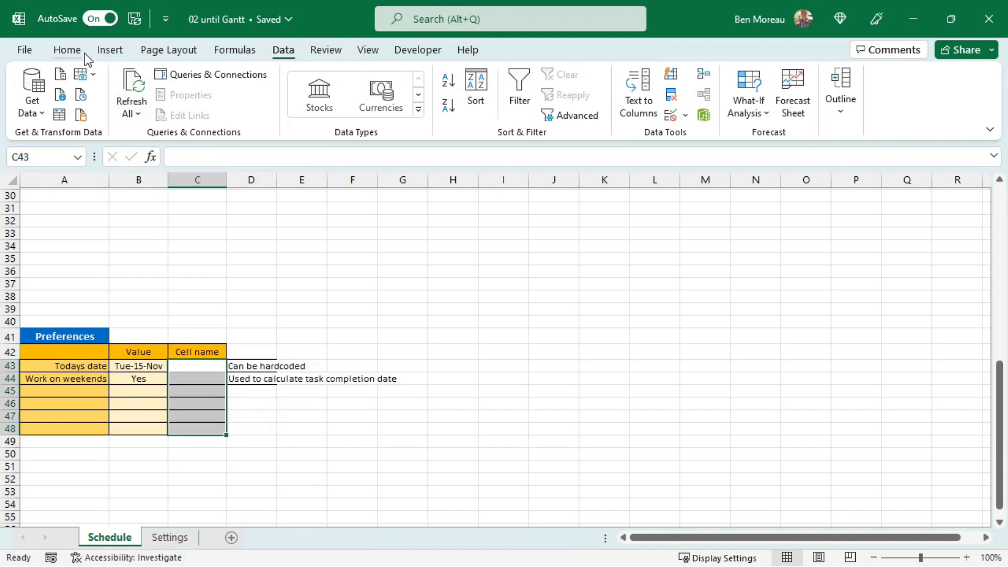
pyautogui.click(76, 52)
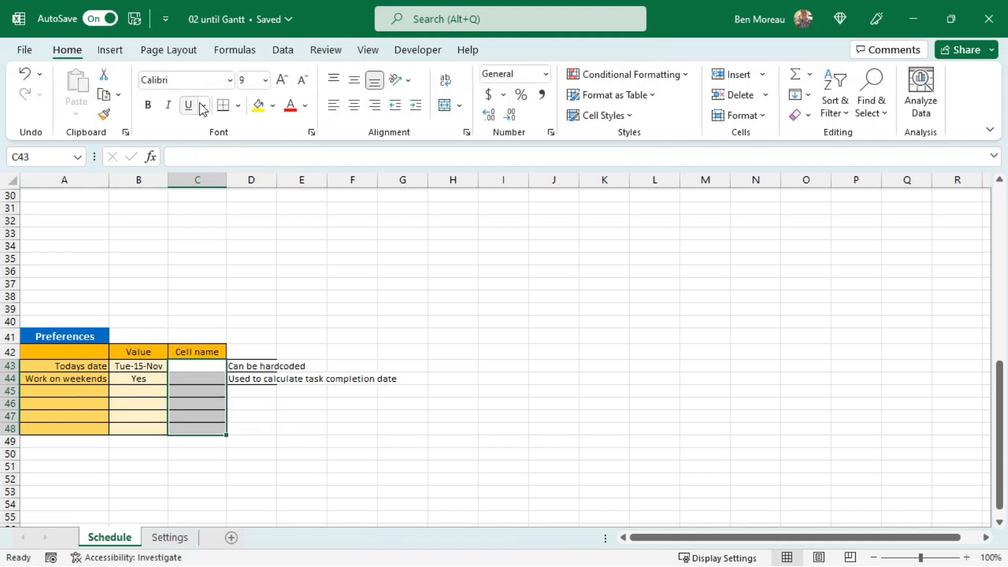
pyautogui.click(237, 106)
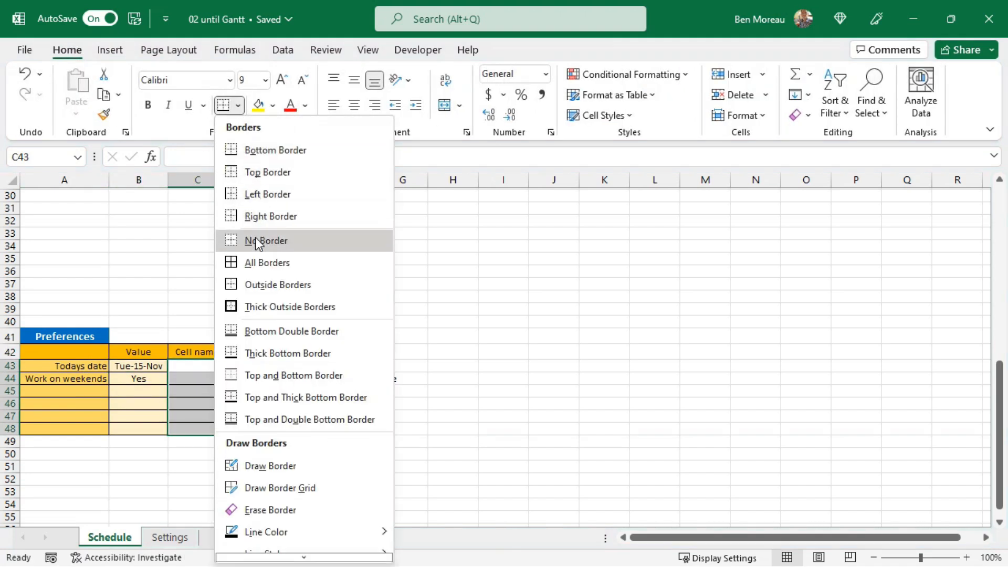
pyautogui.click(258, 264)
# Enter the cell names Today in C43 and Weekend_work in C44, and widen column C to fit them.
pyautogui.click(184, 367)
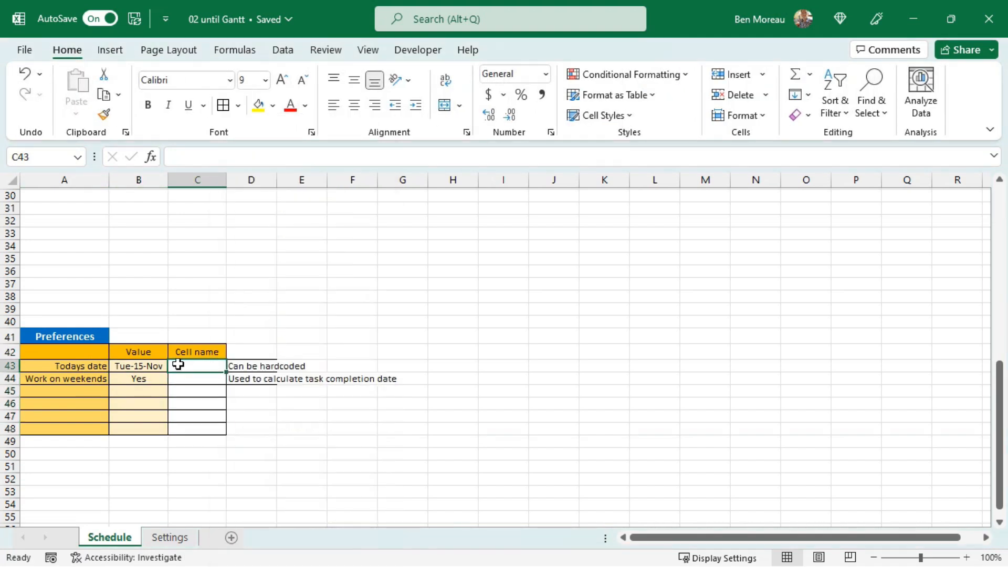
pyautogui.write('Today')
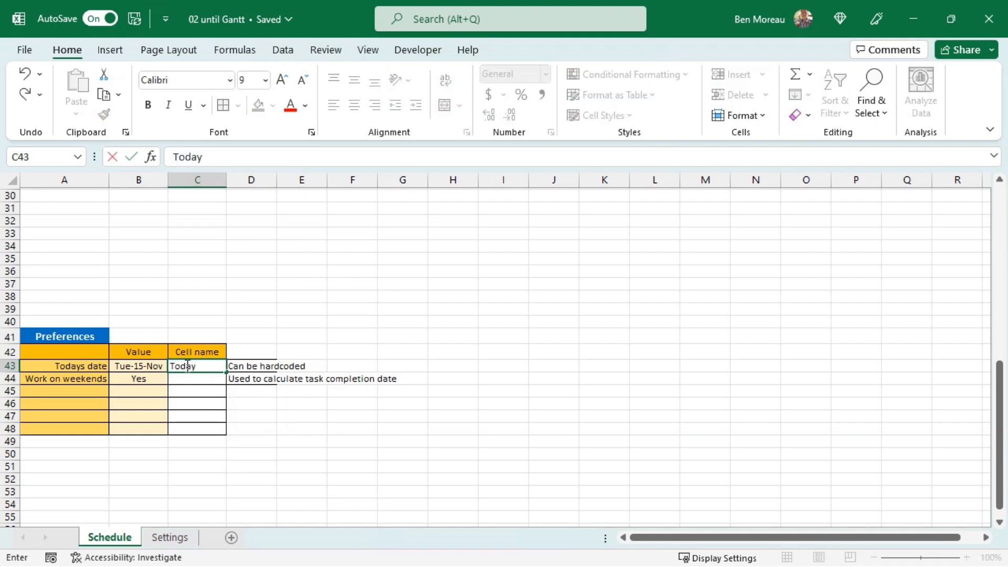
pyautogui.press('Return')
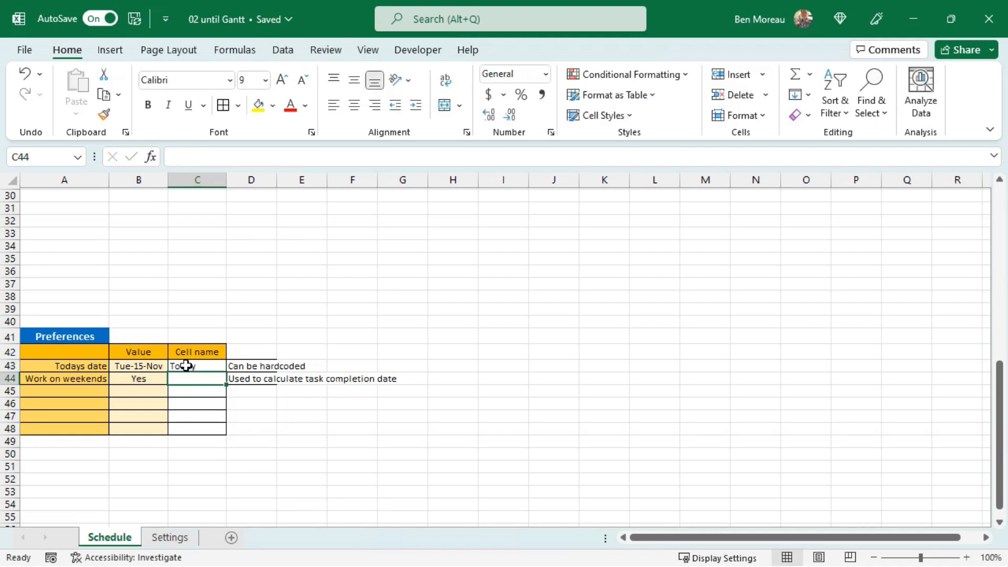
pyautogui.write('Weekend_work')
pyautogui.press('Return')
pyautogui.click(186, 366)
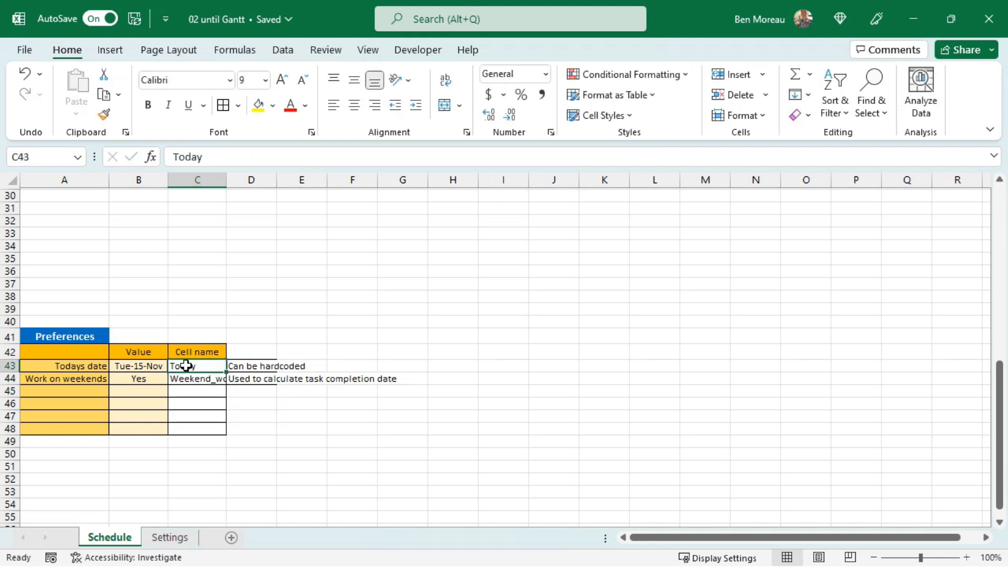
pyautogui.moveTo(226, 179); pyautogui.dragTo(247, 185)
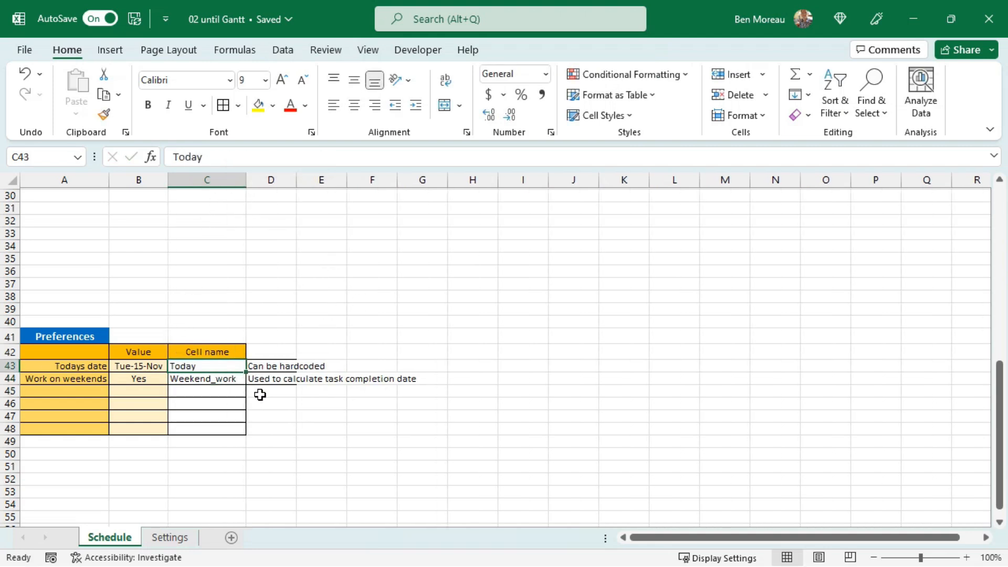
# Define the name Today for cell B43 and the name Weekend_work for cell B44.
pyautogui.click(149, 366)
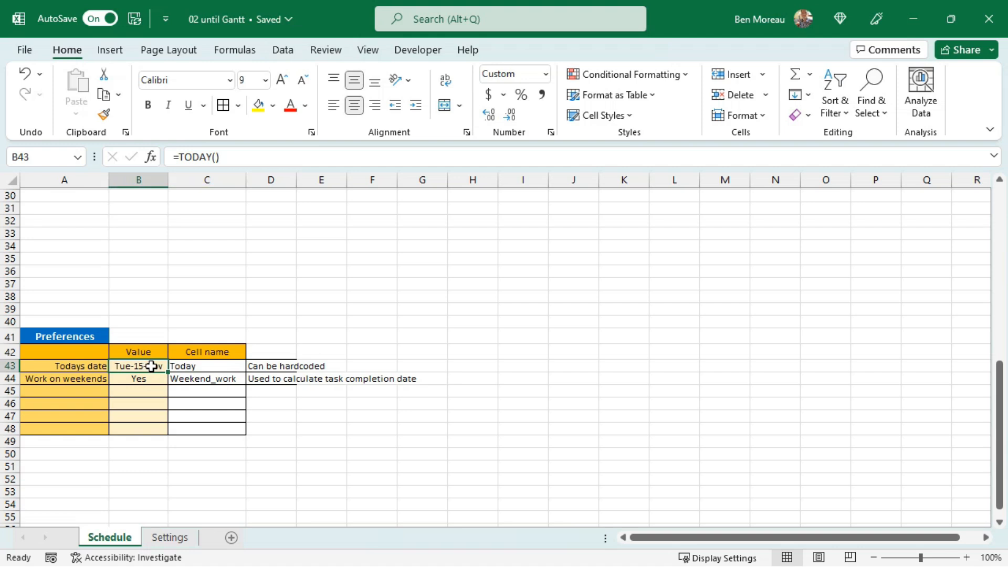
pyautogui.click(38, 160)
pyautogui.write('Today')
pyautogui.click(144, 377)
pyautogui.click(44, 156)
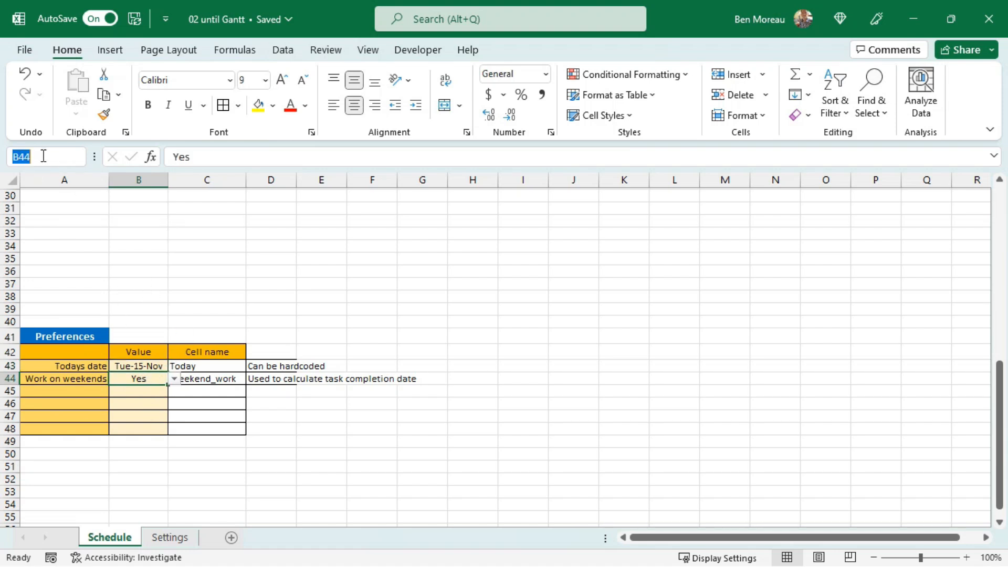
pyautogui.write('W')
pyautogui.write('eekend_work')
pyautogui.press('Return')
pyautogui.click(200, 417)
# Review the workbook's defined names and their cell references in the Name Manager.
pyautogui.click(147, 376)
pyautogui.click(230, 51)
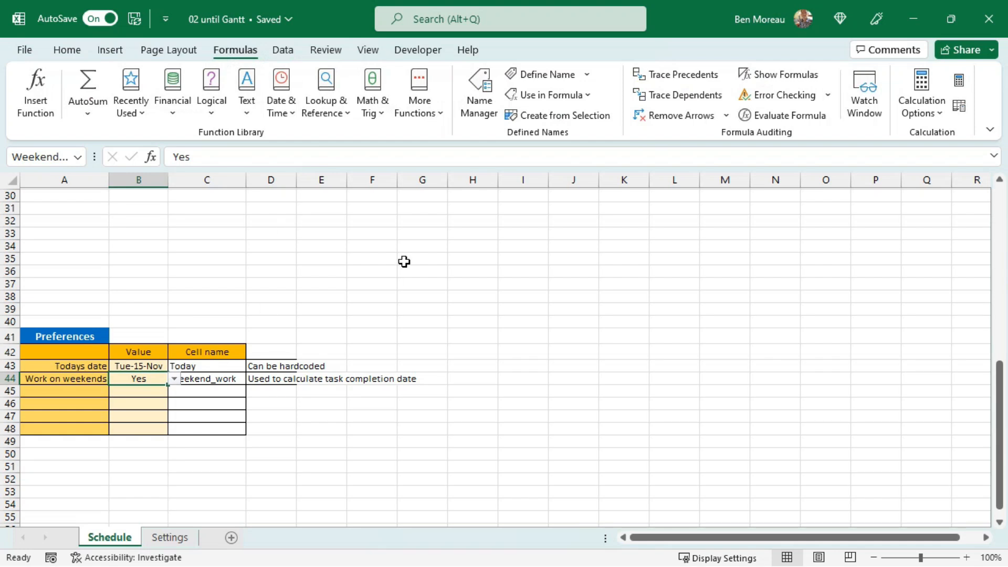
pyautogui.click(479, 103)
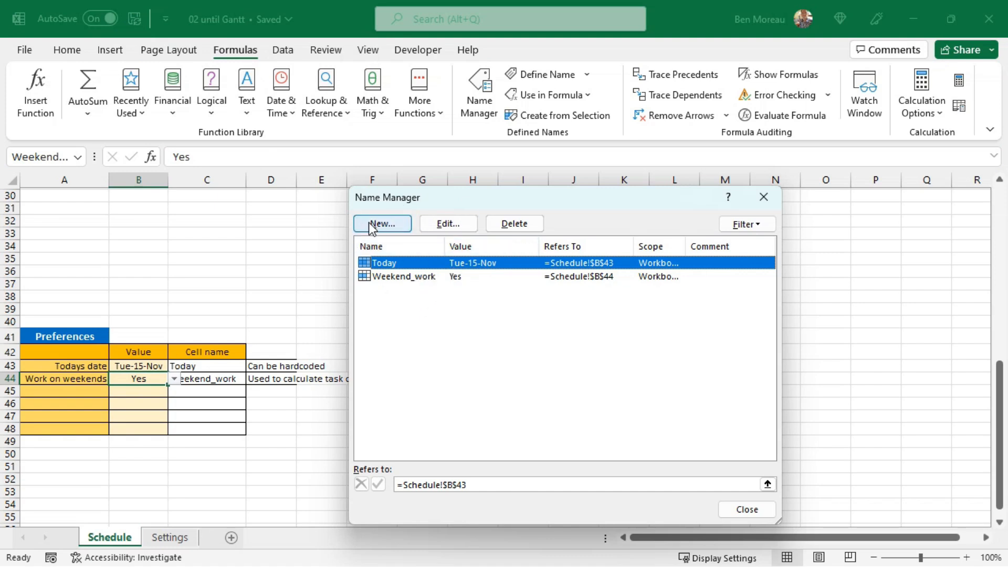
pyautogui.click(751, 510)
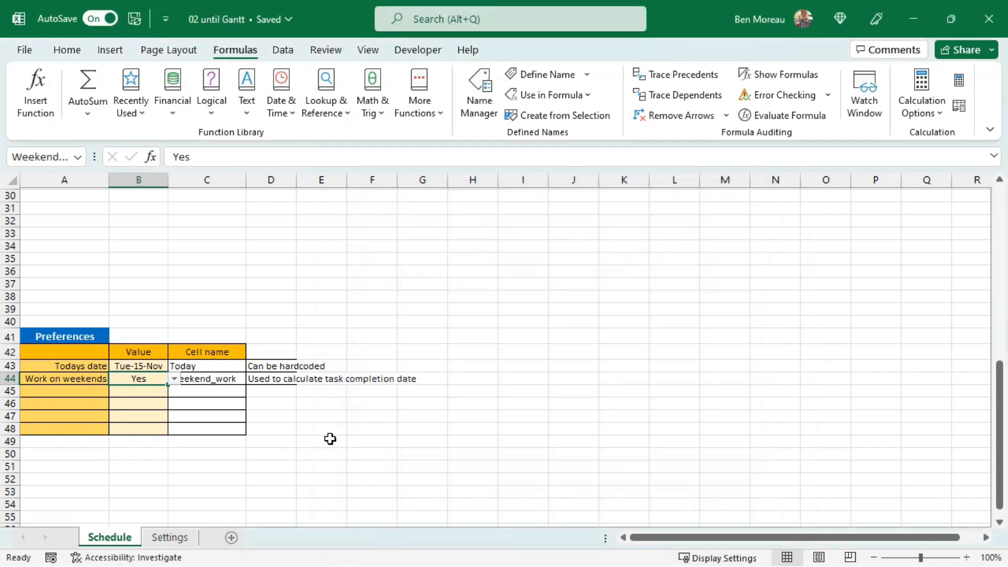
# Enter the Start formula =IF(H6="After",K5+1,IF(H6="Same",J5,I6)) in J6 for the first task.
pyautogui.click(328, 429)
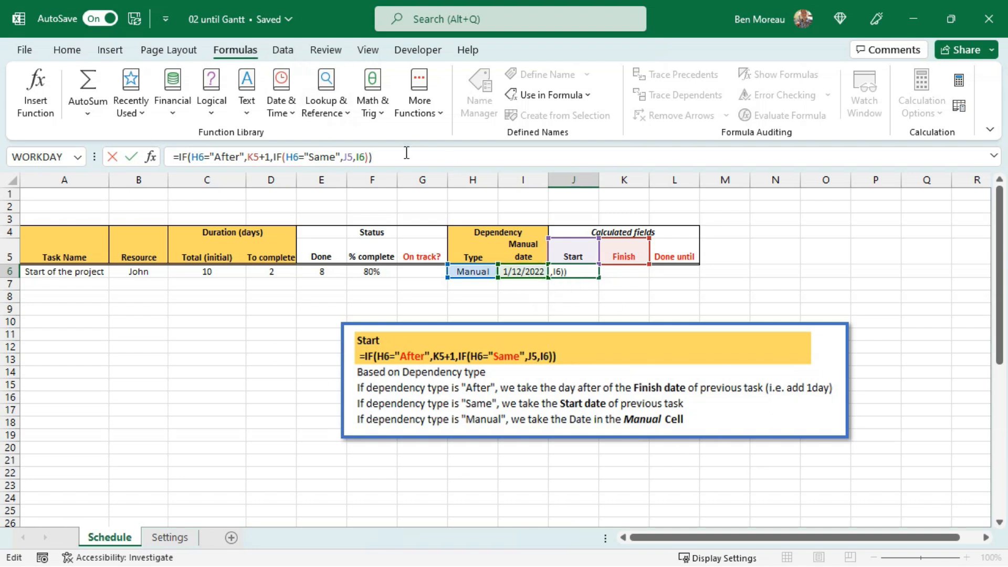
pyautogui.press('Return')
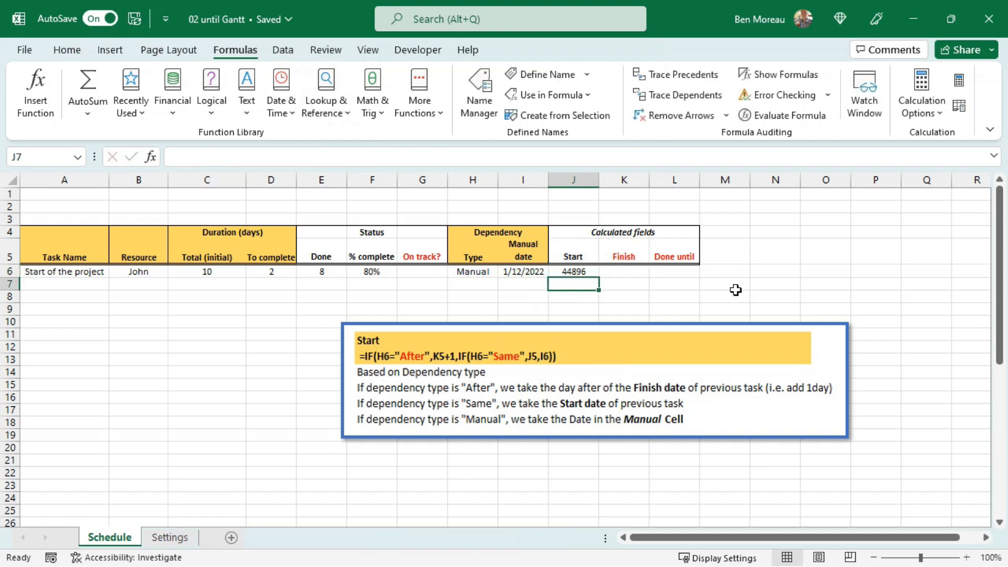
pyautogui.click(578, 269)
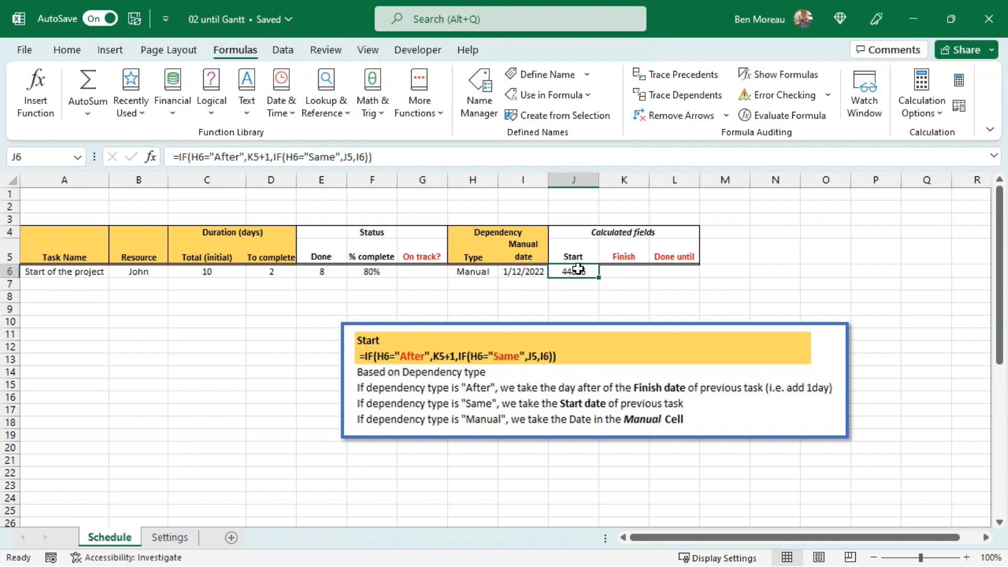
# Apply the custom date format dd-mmm-yy to the manual date and calculated date cells I6:L6.
pyautogui.click(528, 270)
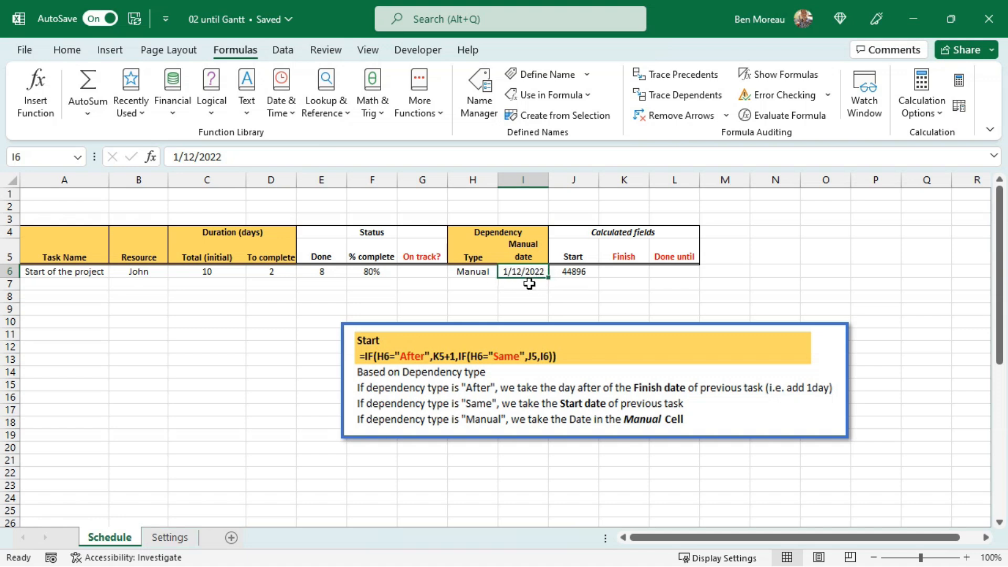
pyautogui.moveTo(520, 276); pyautogui.dragTo(697, 276)
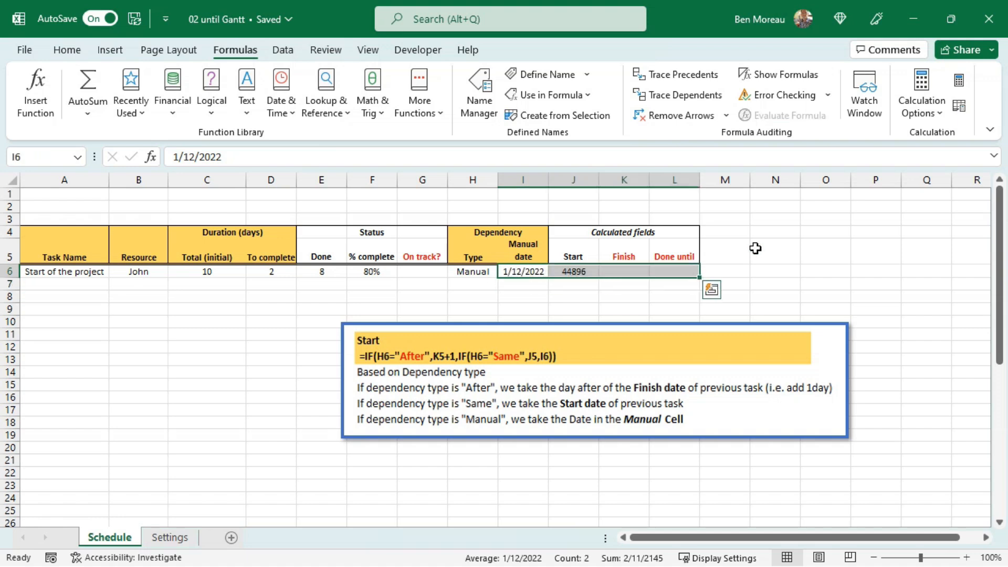
pyautogui.rightClick(578, 271)
pyautogui.click(741, 461)
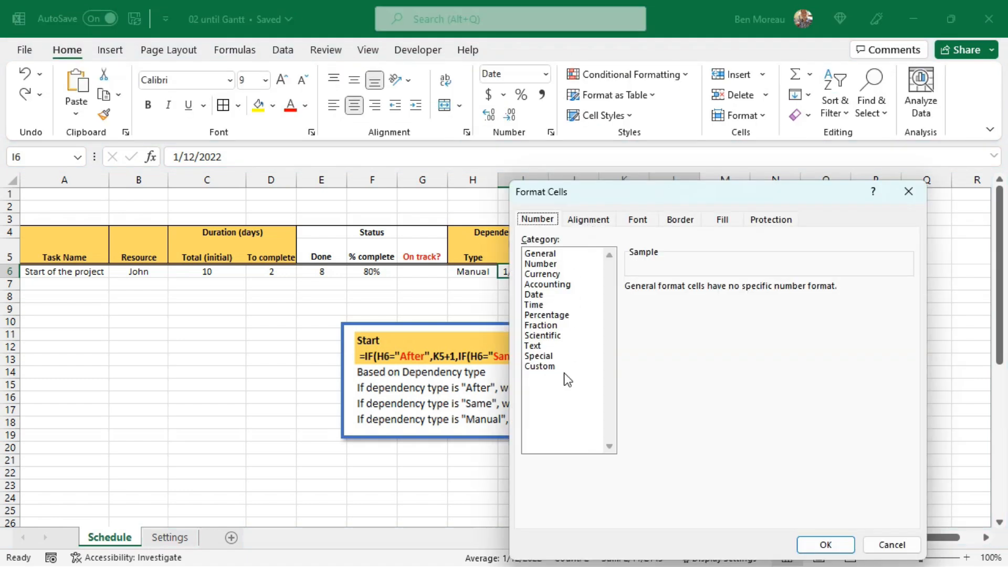
pyautogui.click(541, 366)
pyautogui.doubleClick(665, 301)
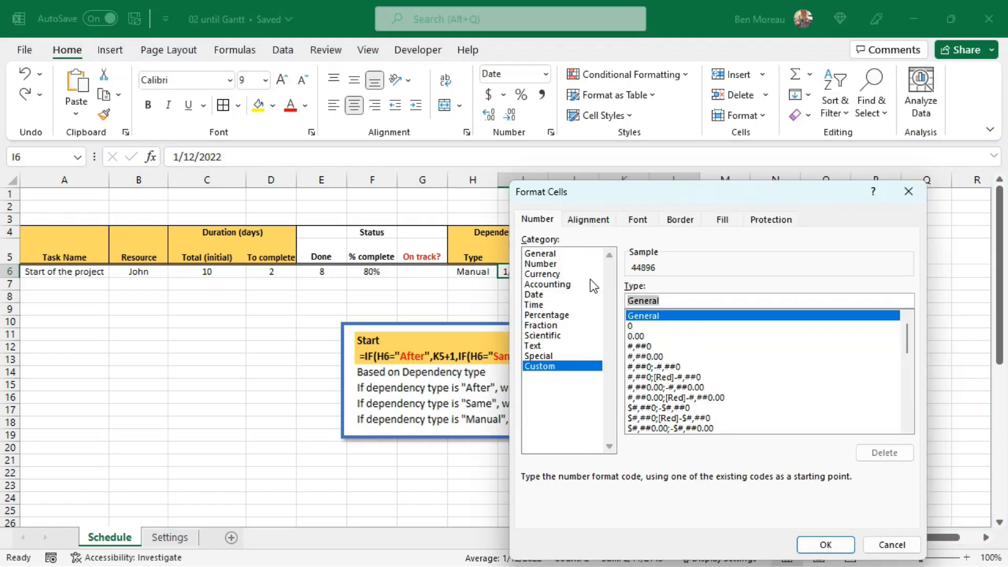
pyautogui.write('dd mmm yy')
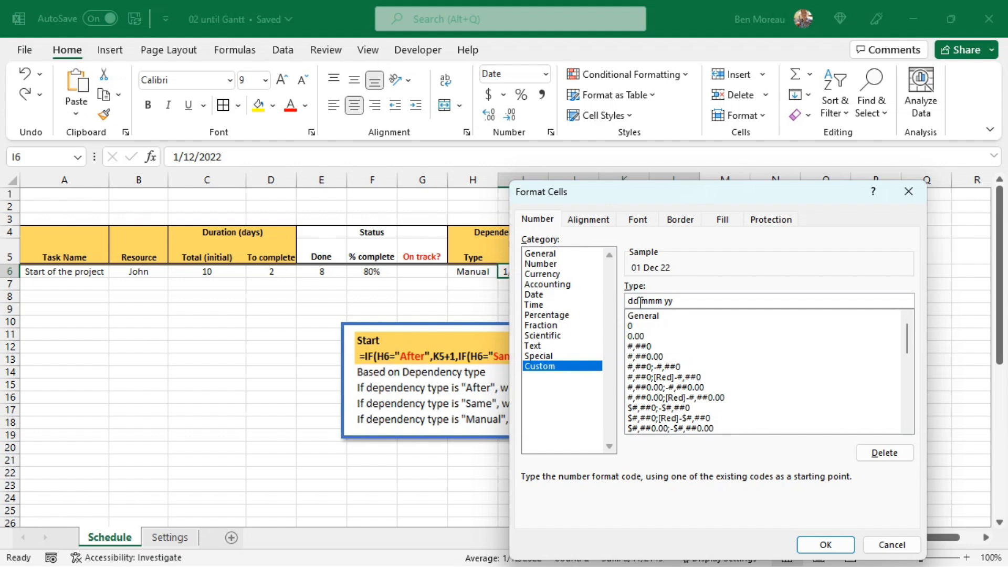
pyautogui.press('BackSpace')
pyautogui.write('-mmm-')
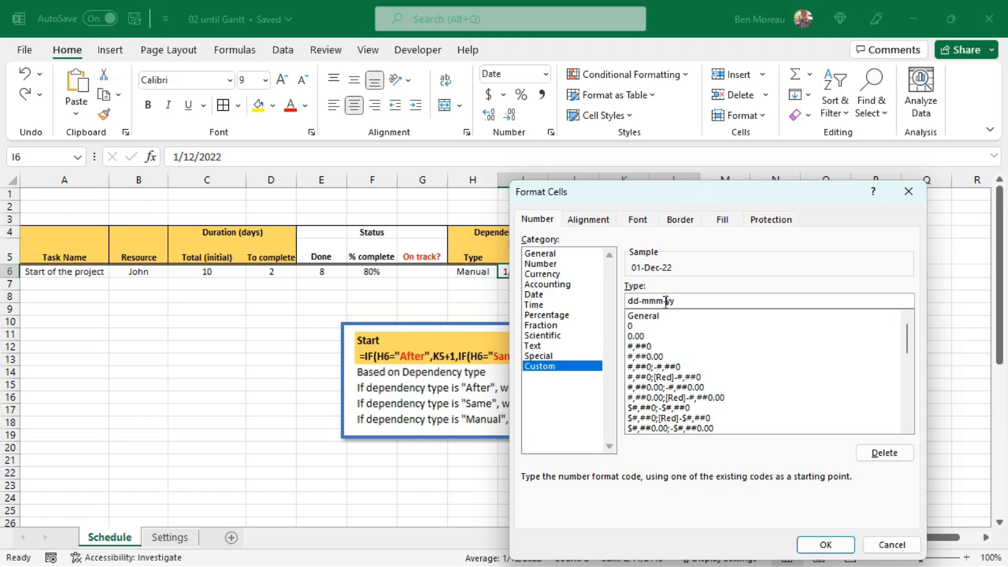
pyautogui.click(826, 545)
pyautogui.click(524, 271)
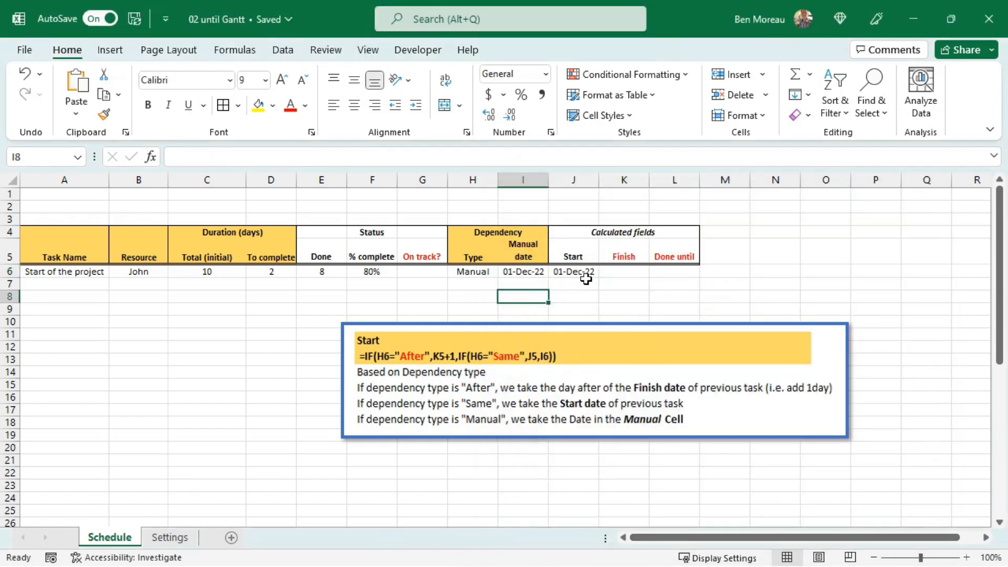
# Enter the Finish formula =IF(Weekend_work="N",WORKDAY(J6,C6)-1,J6+C6-1) in K6 for the first task.
pyautogui.click(587, 272)
pyautogui.click(475, 272)
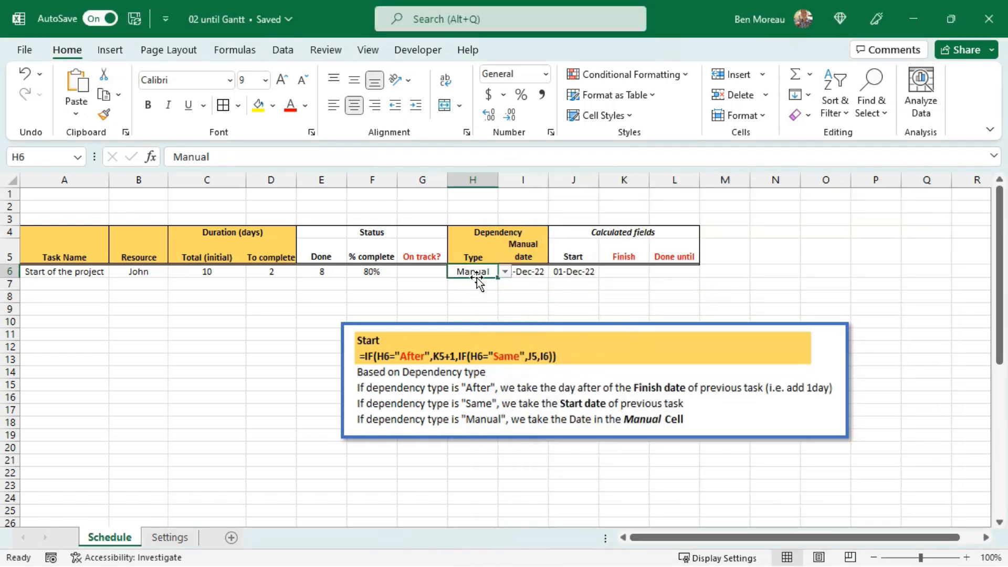
pyautogui.click(572, 274)
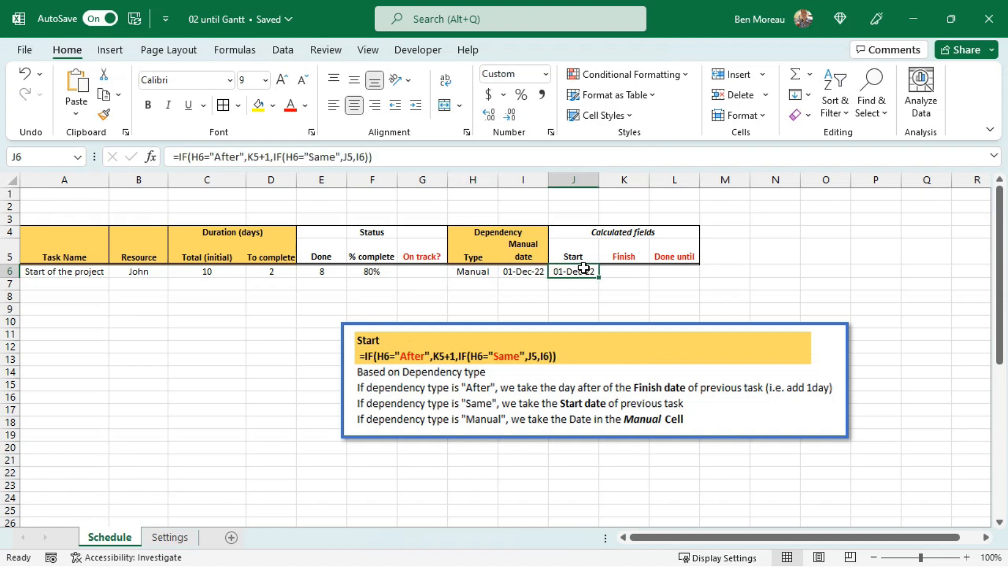
pyautogui.click(616, 270)
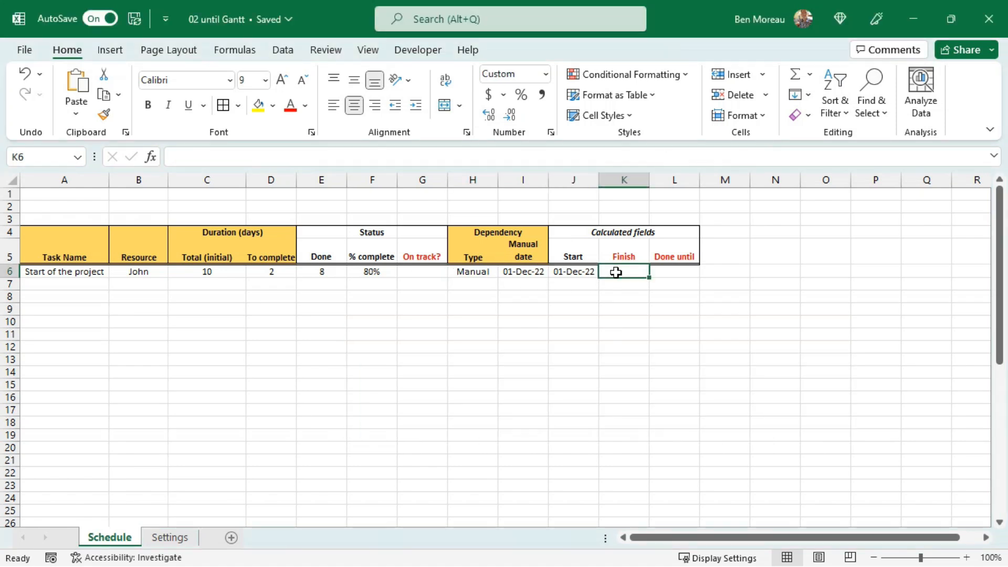
pyautogui.click(189, 157)
pyautogui.write('=IF(Weekend_work="N",WORKDAY(J6,C6)-1,J6+C6-1)')
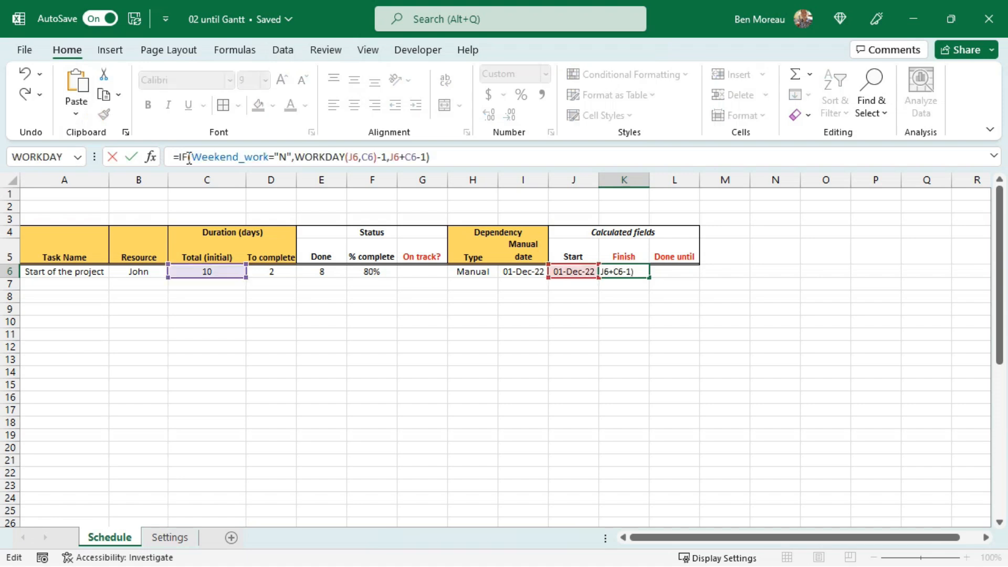
pyautogui.press('Return')
pyautogui.press('Up')
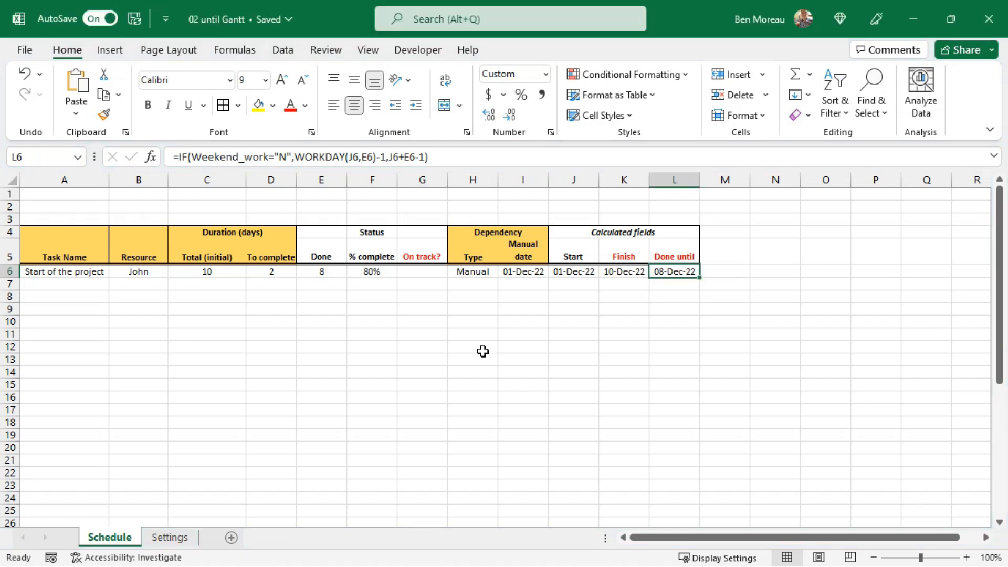
# Paste the Done until explanation picture below the schedule table and move it to rows 13 to 17, starting in column D.
pyautogui.click(470, 335)
pyautogui.hotkey('ctrl', 'v')
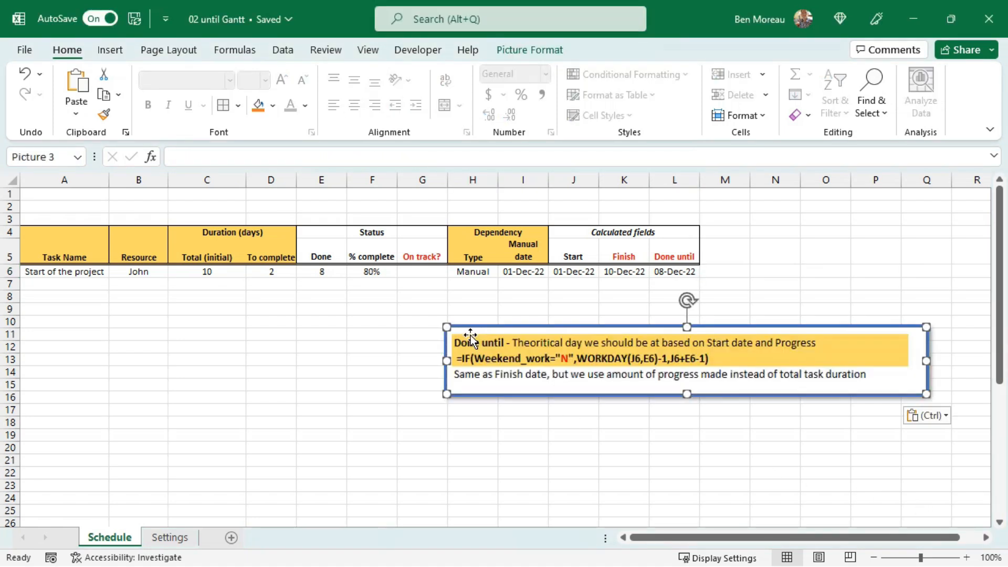
pyautogui.moveTo(562, 360); pyautogui.dragTo(368, 375)
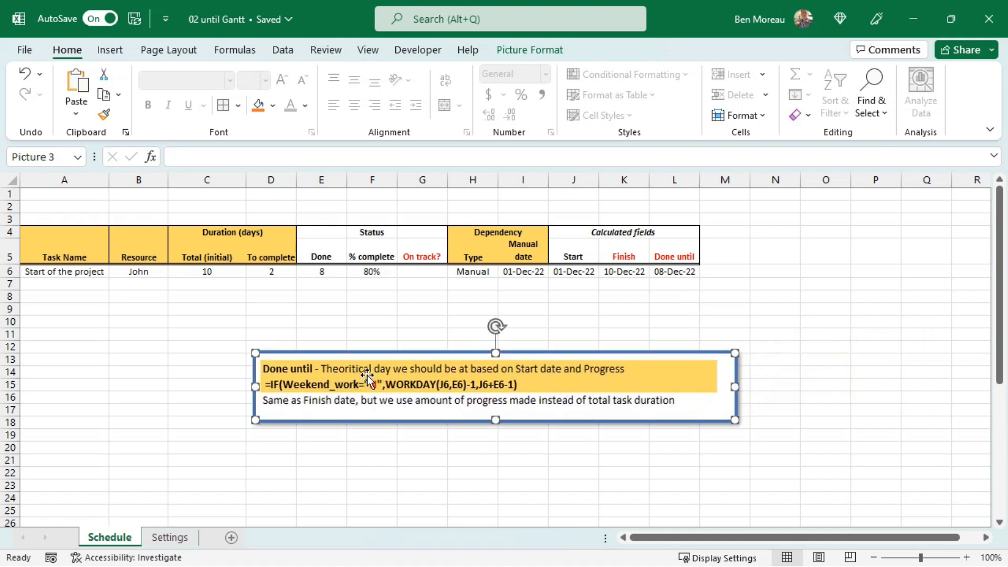
pyautogui.click(392, 311)
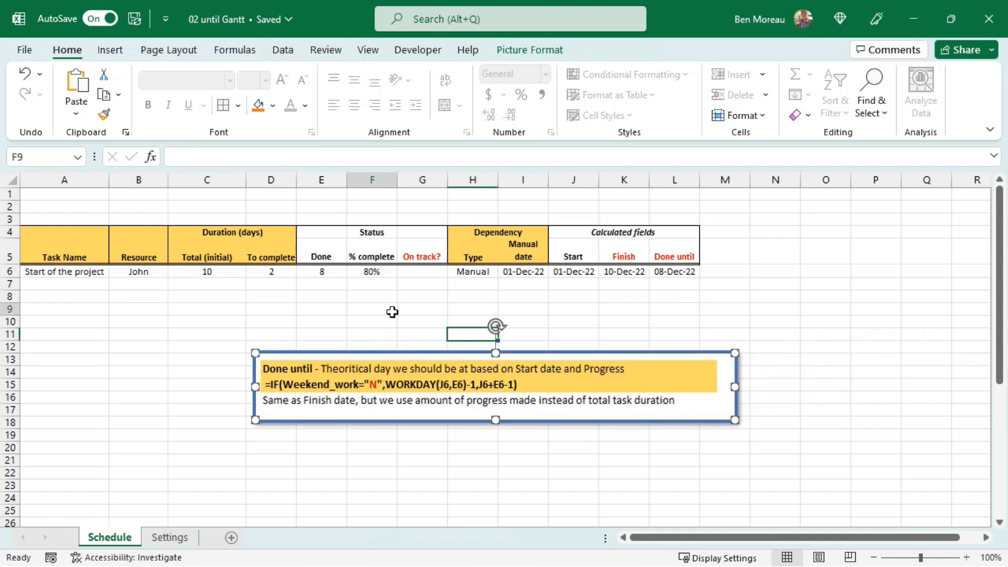
pyautogui.click(630, 271)
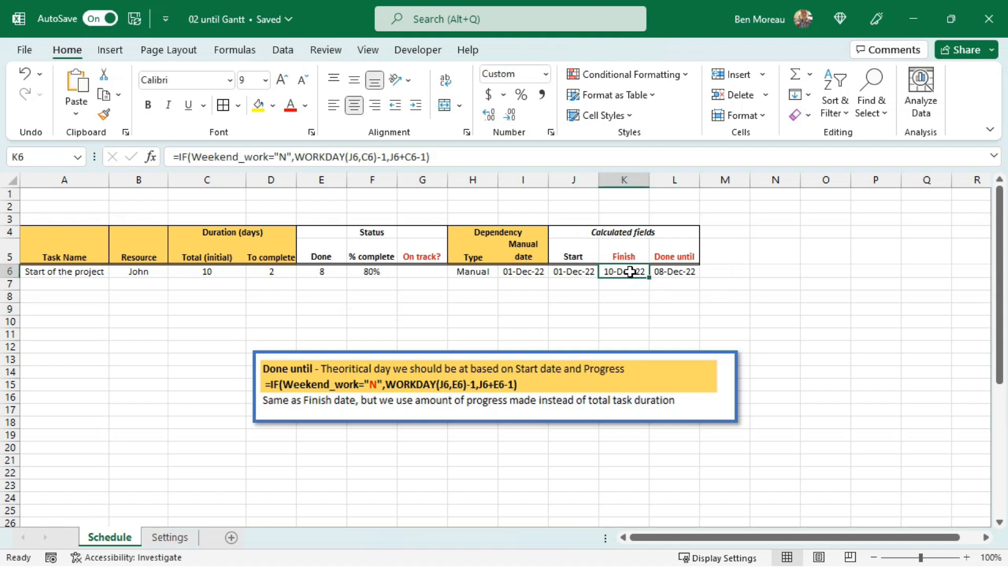
pyautogui.click(671, 271)
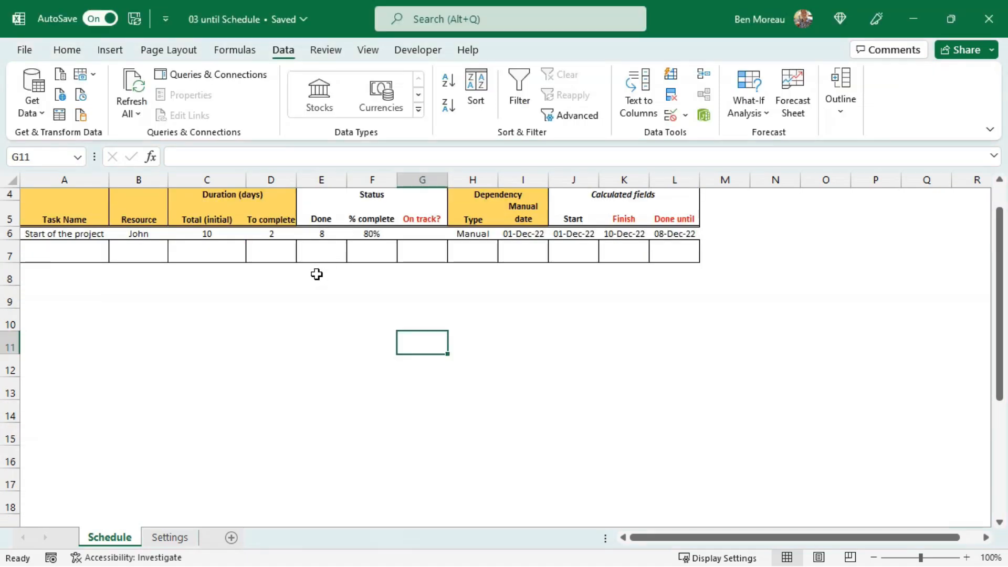
# Apply borders to all cells in A6:M21 of the schedule table.
pyautogui.moveTo(33, 252); pyautogui.dragTo(546, 296)
pyautogui.moveTo(55, 227); pyautogui.dragTo(706, 425)
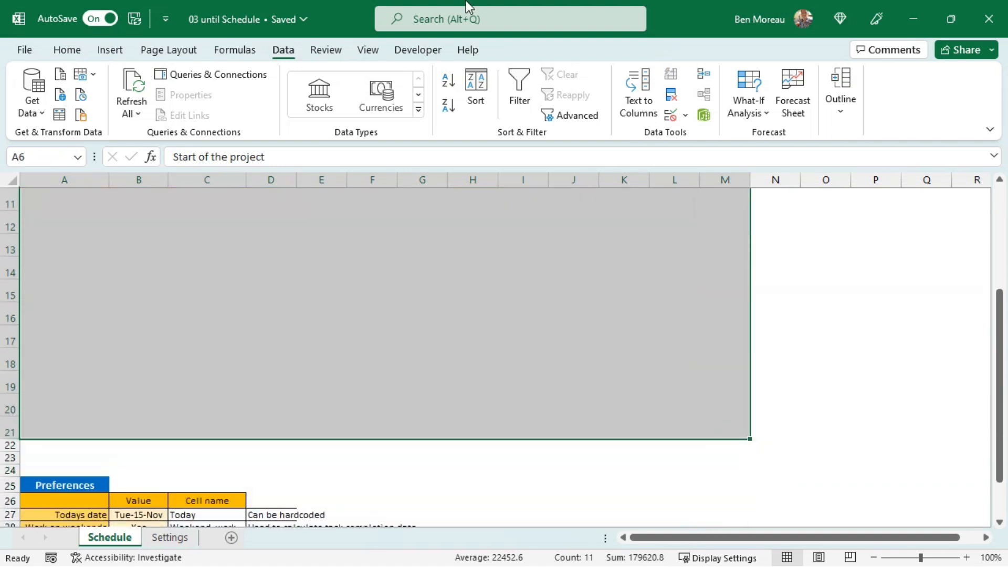
pyautogui.click(80, 45)
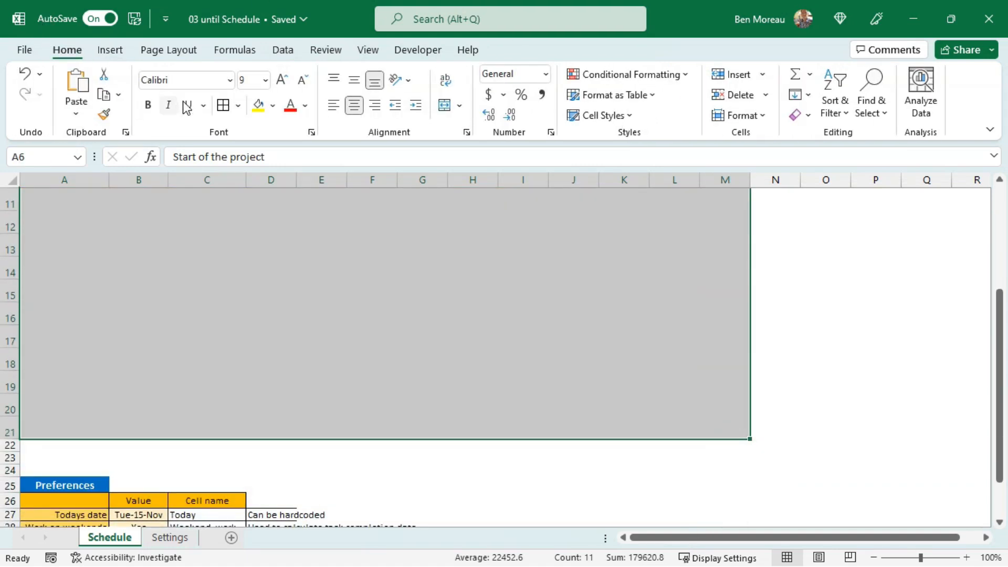
pyautogui.click(224, 105)
pyautogui.click(163, 318)
# Group rows 14 to 21 of the schedule and collapse the group.
pyautogui.scroll(-3, 163, 318)
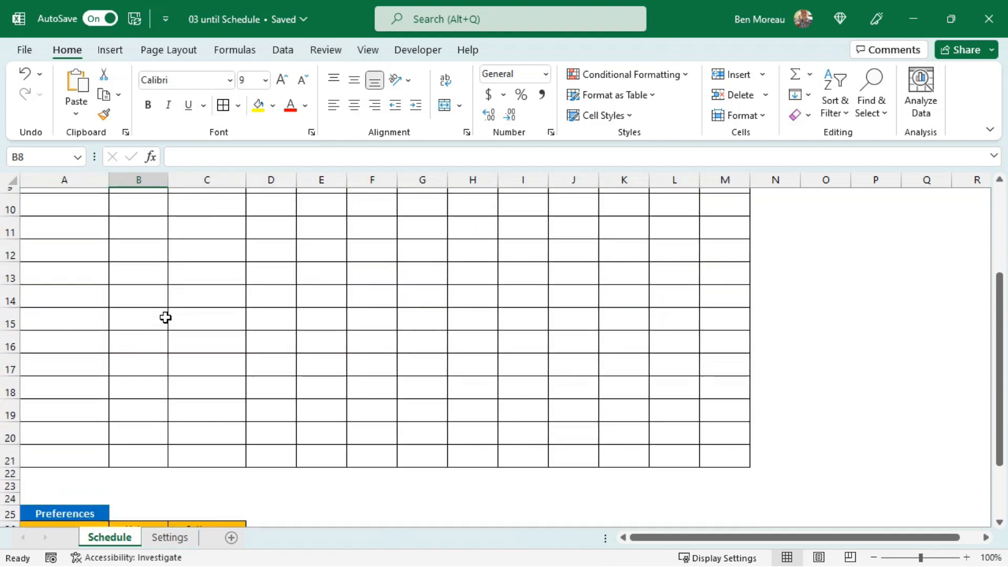
pyautogui.moveTo(10, 456); pyautogui.dragTo(12, 289)
pyautogui.click(281, 52)
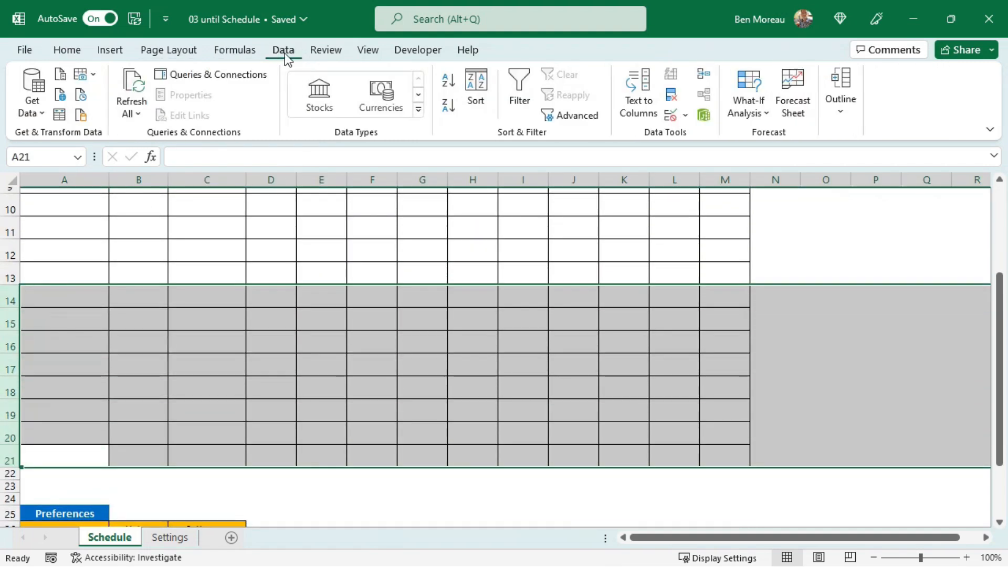
pyautogui.click(847, 119)
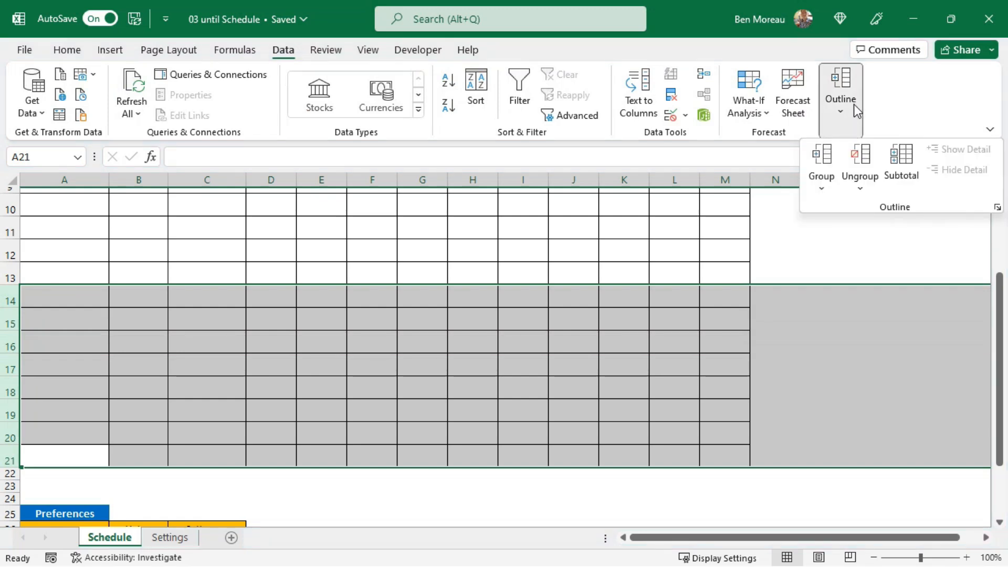
pyautogui.click(822, 157)
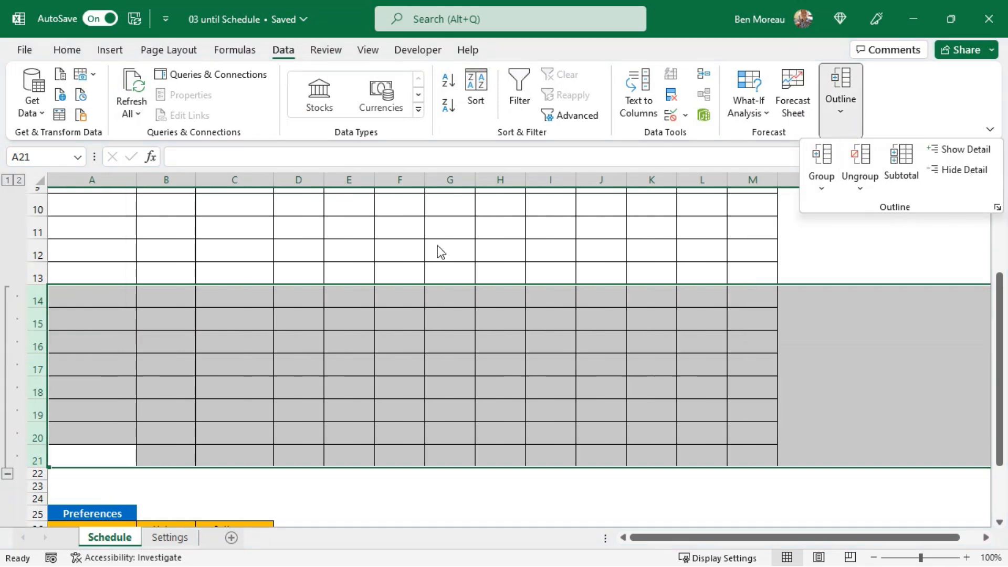
pyautogui.click(7, 474)
pyautogui.click(8, 474)
pyautogui.scroll(3, 218, 457)
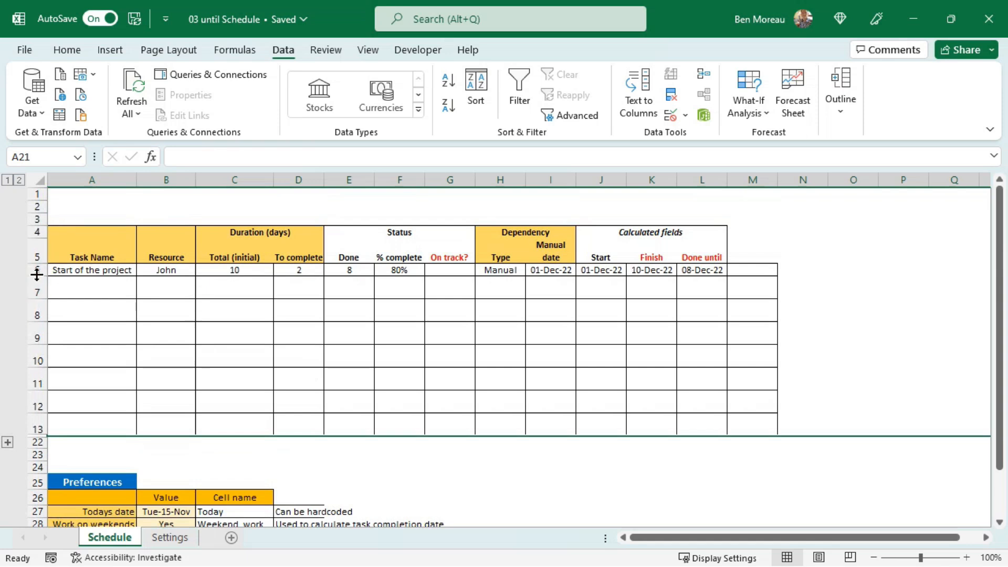
# Increase the height of rows 6 to 13 evenly and remove the extra borders from column M beside the table.
pyautogui.moveTo(33, 266); pyautogui.dragTo(43, 387)
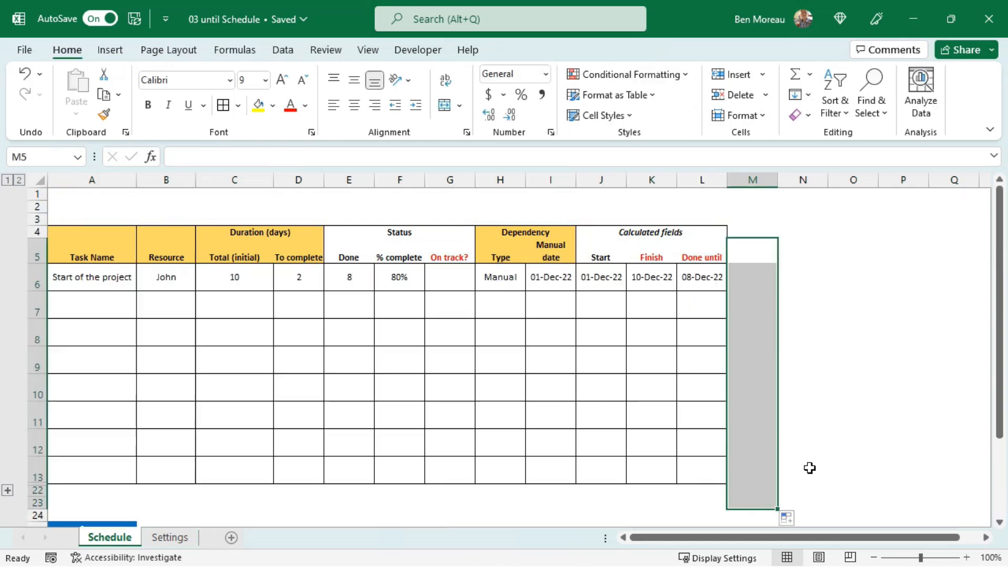
pyautogui.click(803, 387)
# Fill the input cells A6:D13 and H6:I13 with the lightest gold theme color.
pyautogui.click(81, 277)
pyautogui.moveTo(82, 277); pyautogui.dragTo(297, 474)
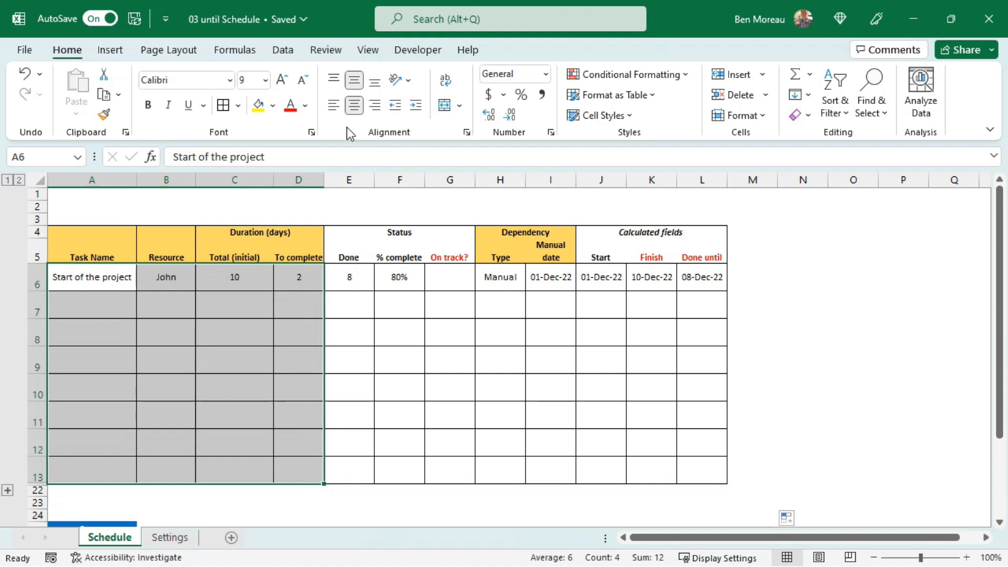
pyautogui.click(273, 106)
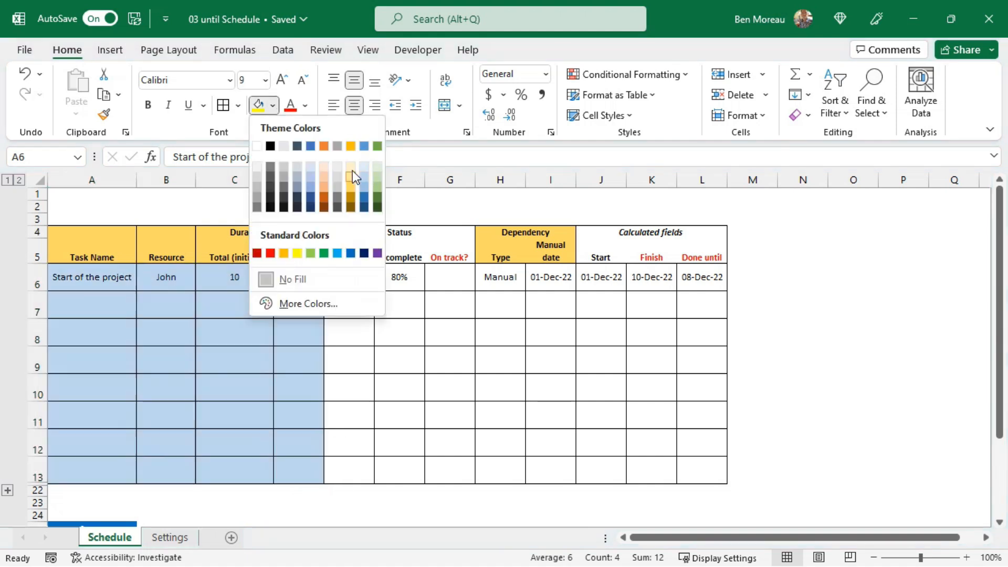
pyautogui.click(350, 165)
pyautogui.moveTo(518, 281); pyautogui.dragTo(540, 479)
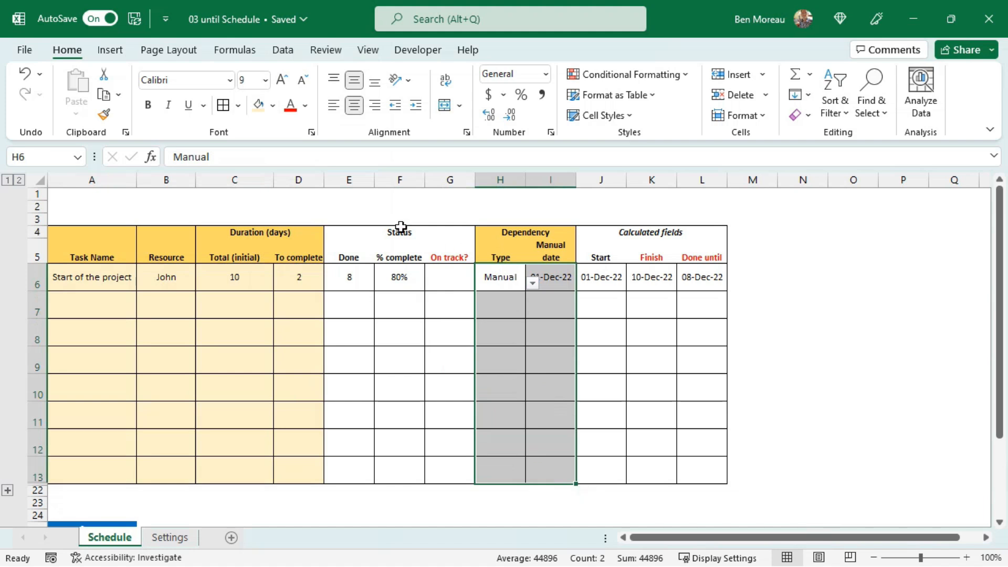
pyautogui.click(273, 105)
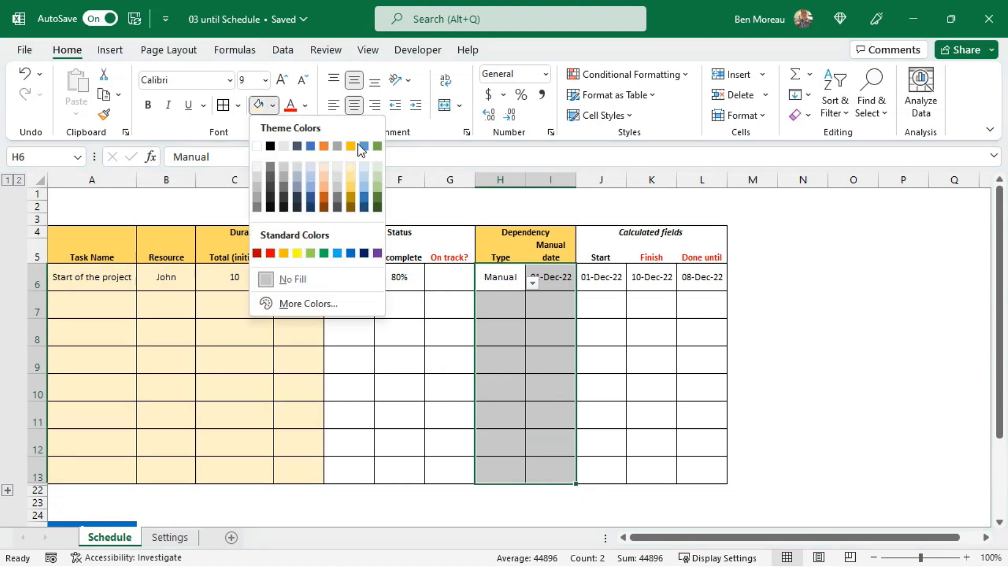
pyautogui.click(351, 165)
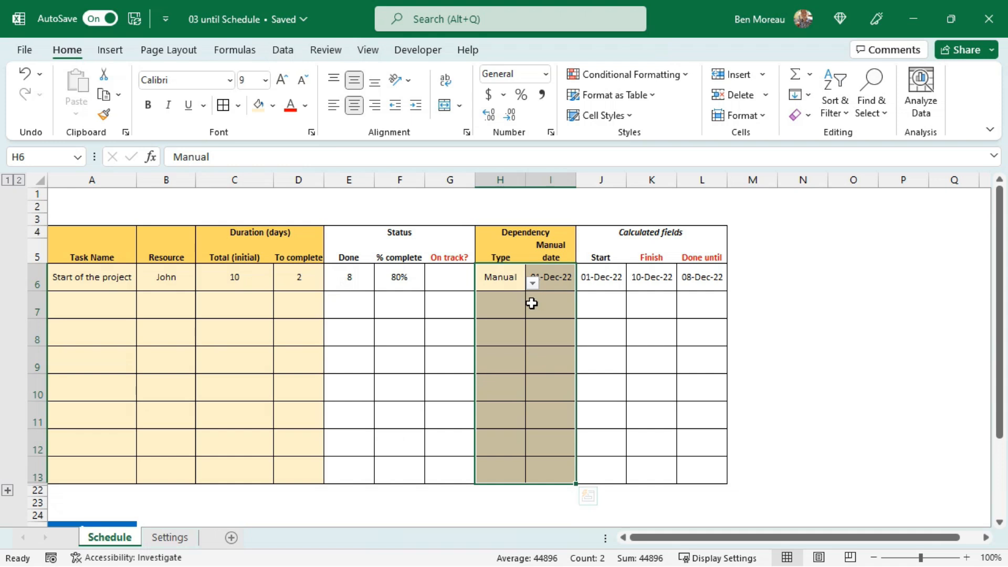
pyautogui.click(653, 322)
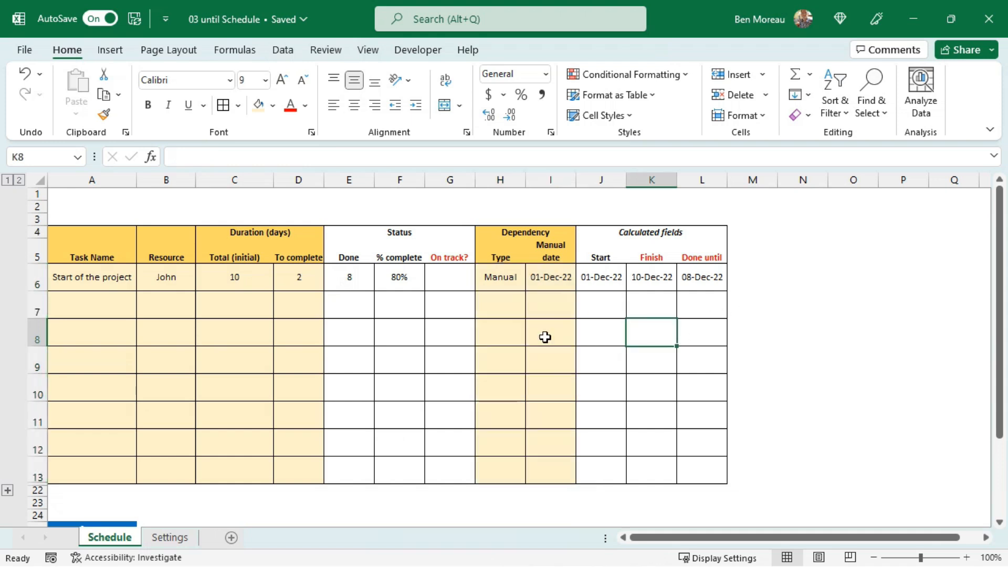
# Enter the On track? formula =IF(AND(L6<Today,D6>0),cross,IF(A6<>"",tick,"")) in G6 for the first task.
pyautogui.click(710, 274)
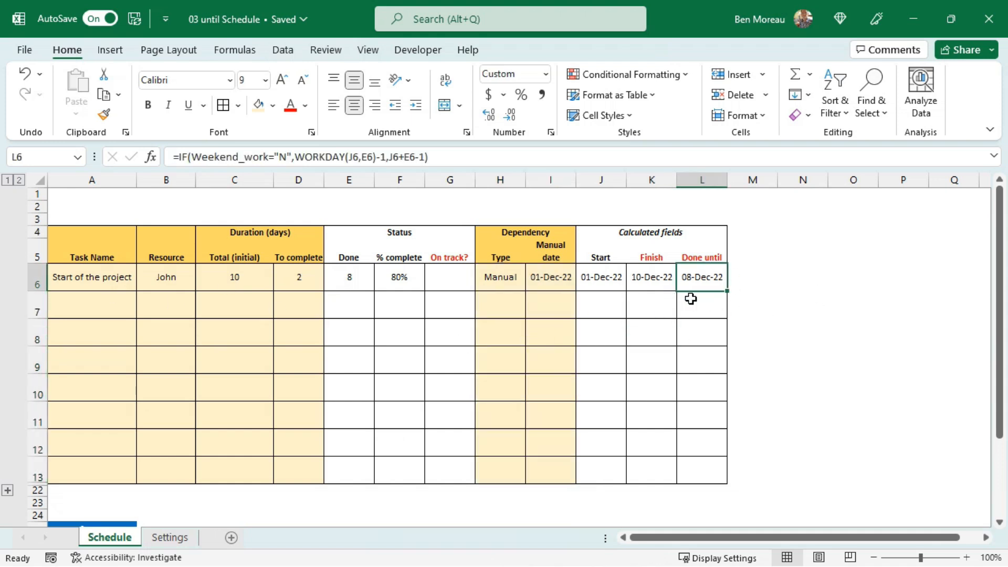
pyautogui.click(444, 269)
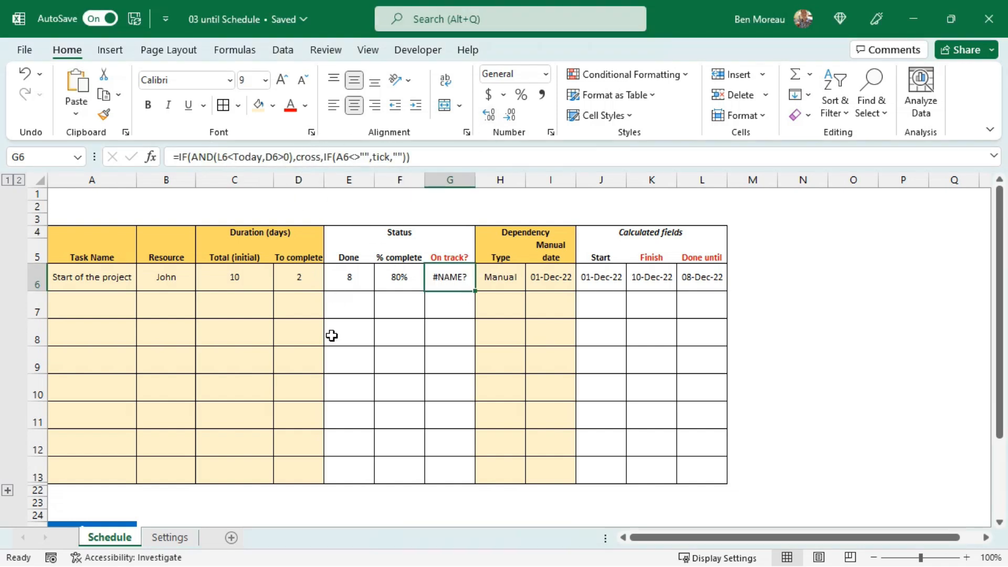
pyautogui.click(319, 321)
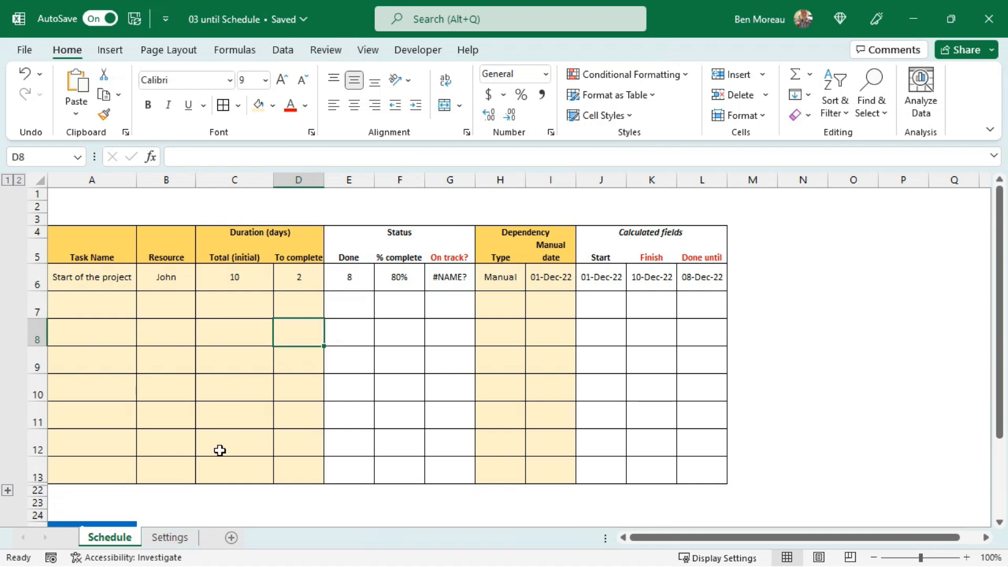
# On the Settings sheet, fill the Named cells heading in D21 with gold and cells D22:F23 with light gold.
pyautogui.click(171, 539)
pyautogui.scroll(-2, 232, 440)
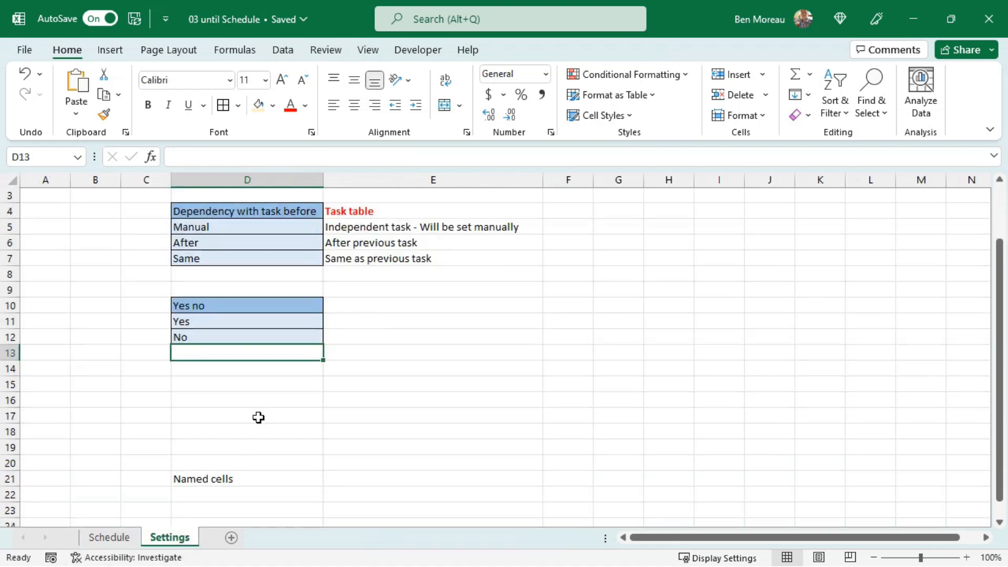
pyautogui.click(238, 401)
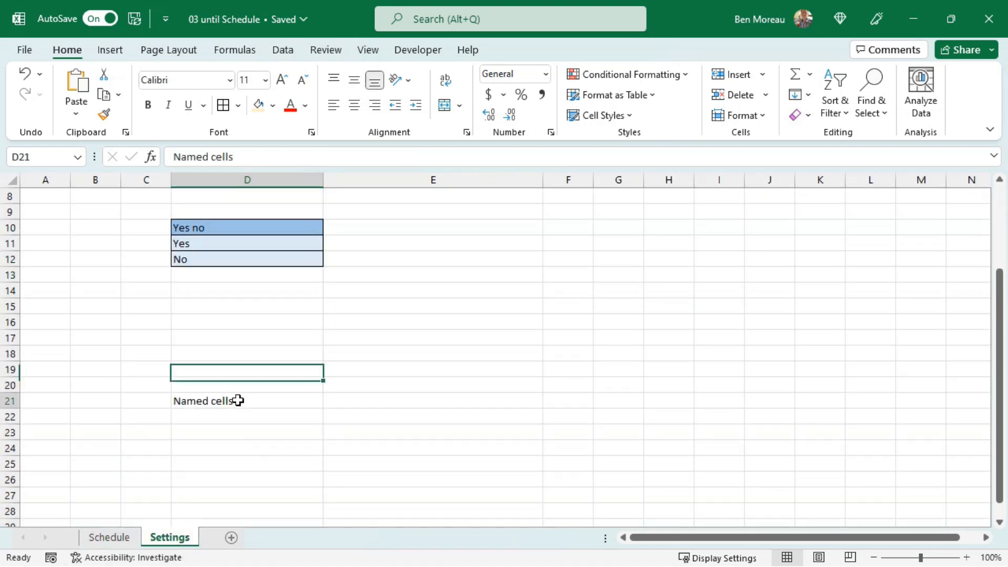
pyautogui.click(272, 105)
pyautogui.click(350, 146)
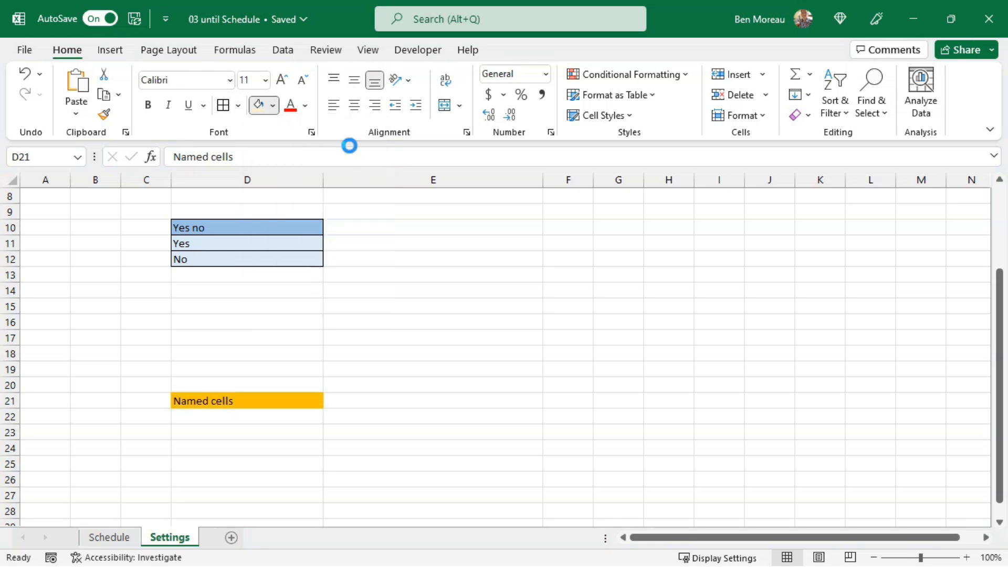
pyautogui.moveTo(226, 416); pyautogui.dragTo(554, 434)
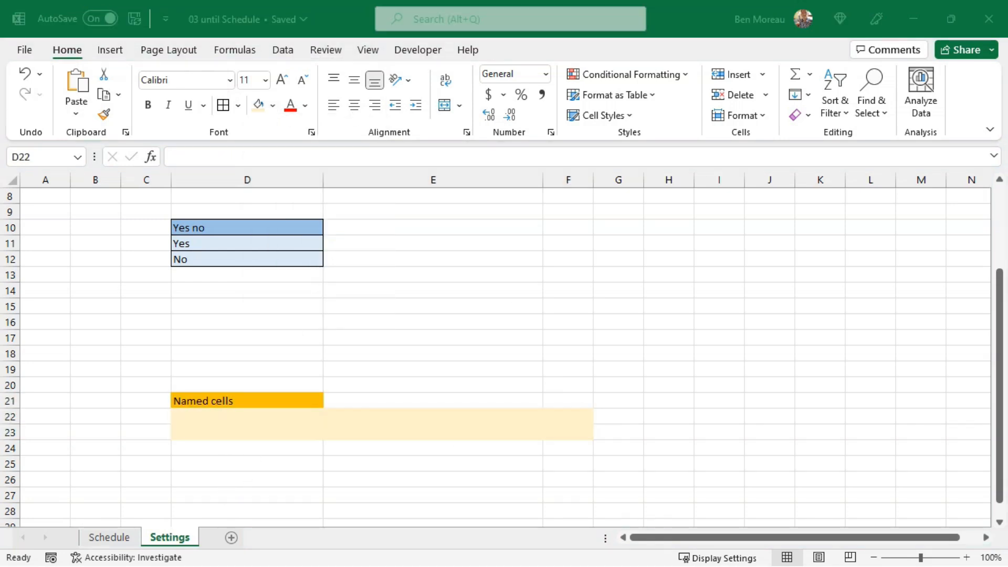
# Paste the copied tick and cross symbol table with its formatting at D22, directly below the Named cells heading.
pyautogui.click(253, 414)
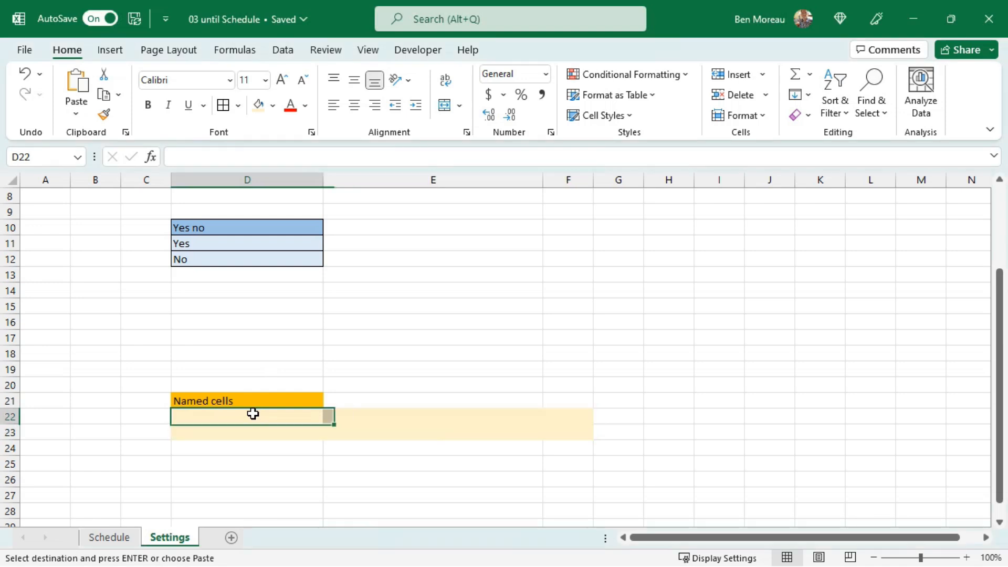
pyautogui.rightClick(254, 417)
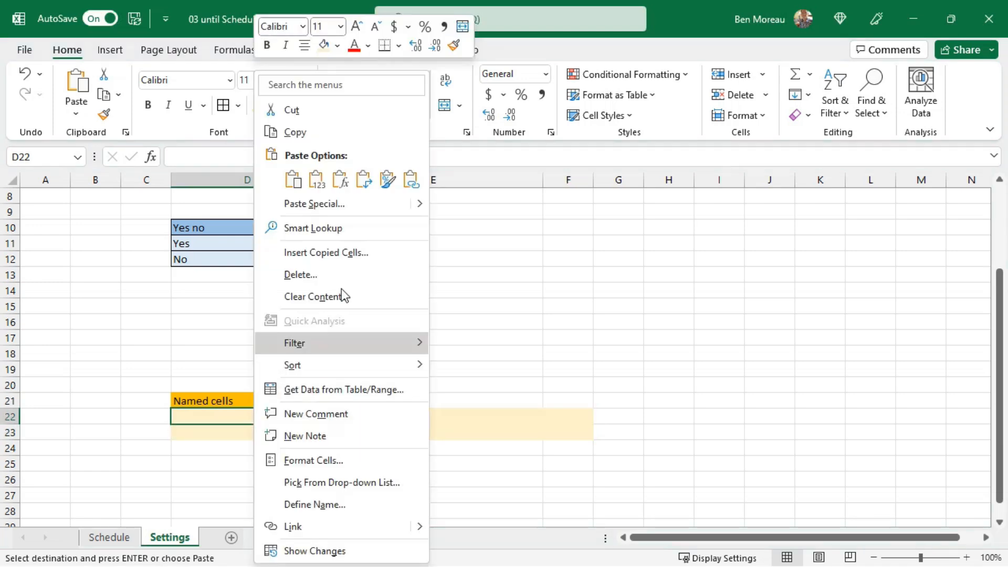
pyautogui.click(292, 181)
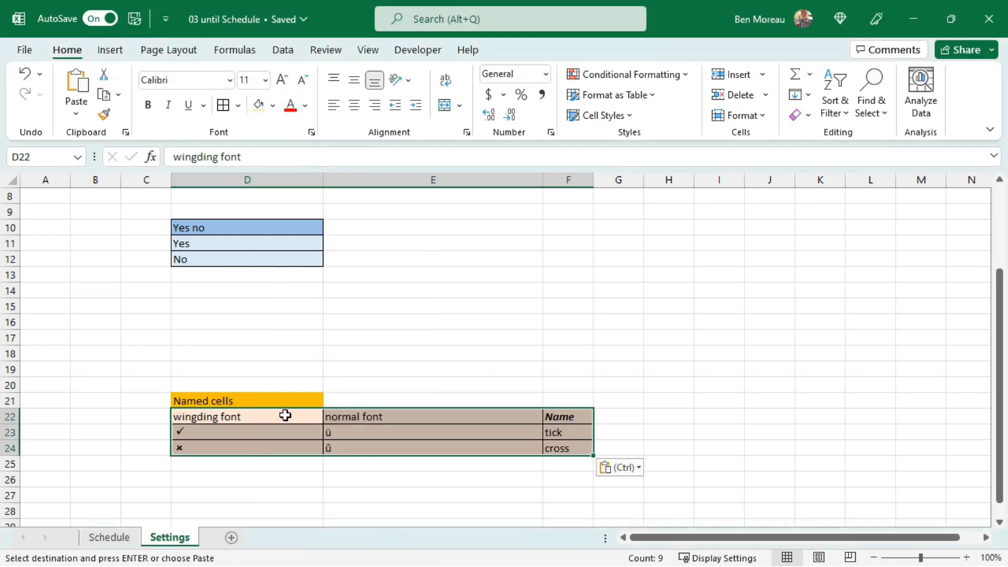
pyautogui.click(575, 433)
pyautogui.click(565, 449)
# Define the cell name tick for E23 and the cell name cross for E24.
pyautogui.click(346, 435)
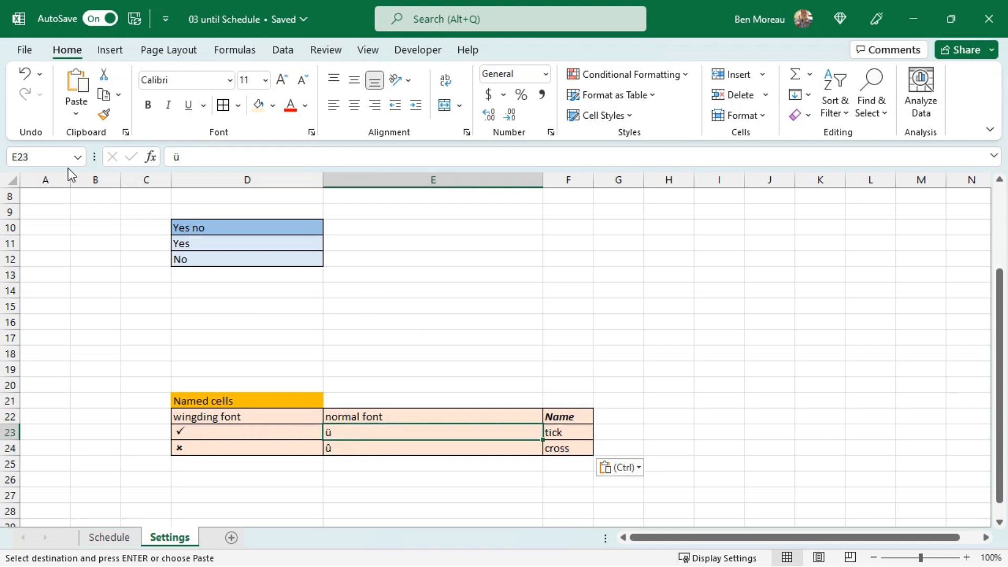
pyautogui.click(54, 158)
pyautogui.write('t')
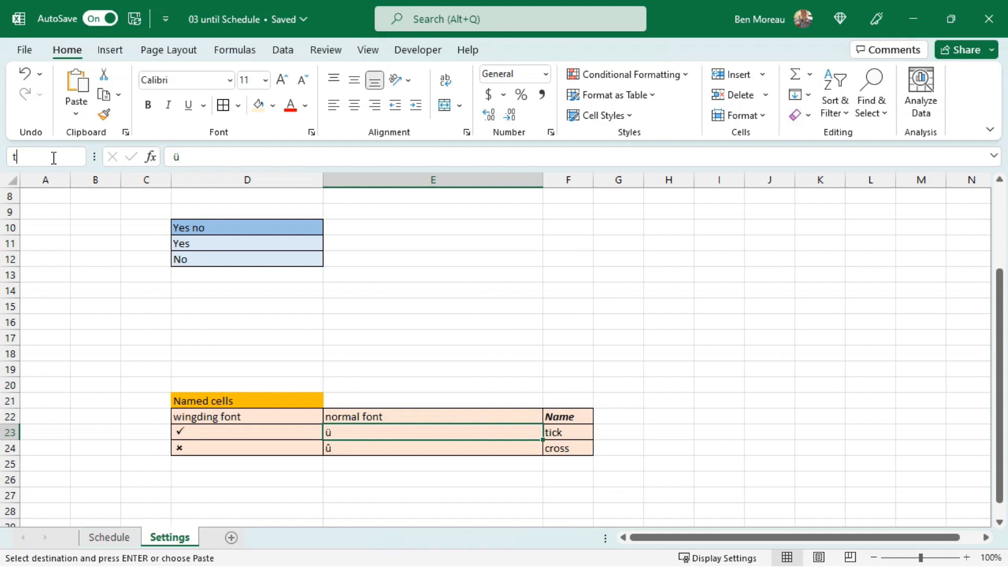
pyautogui.write('ick')
pyautogui.press('Return')
pyautogui.click(345, 449)
pyautogui.click(45, 157)
pyautogui.write('cross')
pyautogui.press('Return')
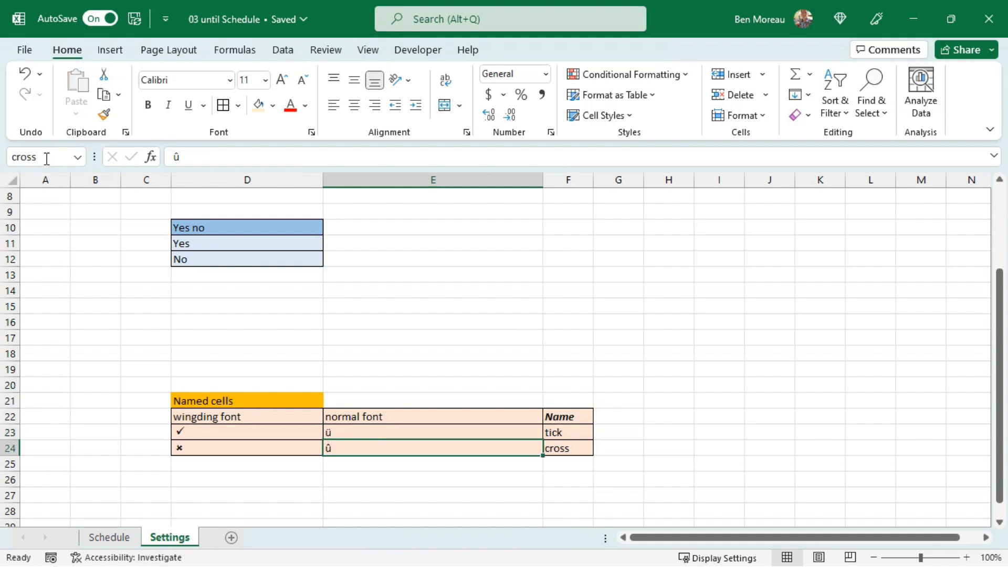
# Compare the fonts of the symbols in D23:D24 with the characters in E23:E24, and review their names in column F.
pyautogui.click(266, 432)
pyautogui.moveTo(265, 431); pyautogui.dragTo(266, 451)
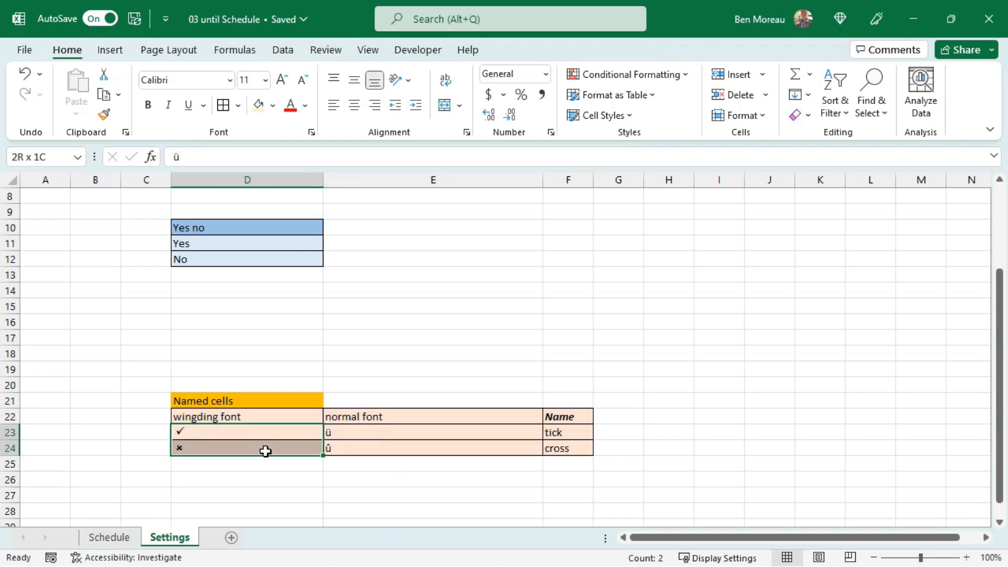
pyautogui.moveTo(399, 432); pyautogui.dragTo(398, 446)
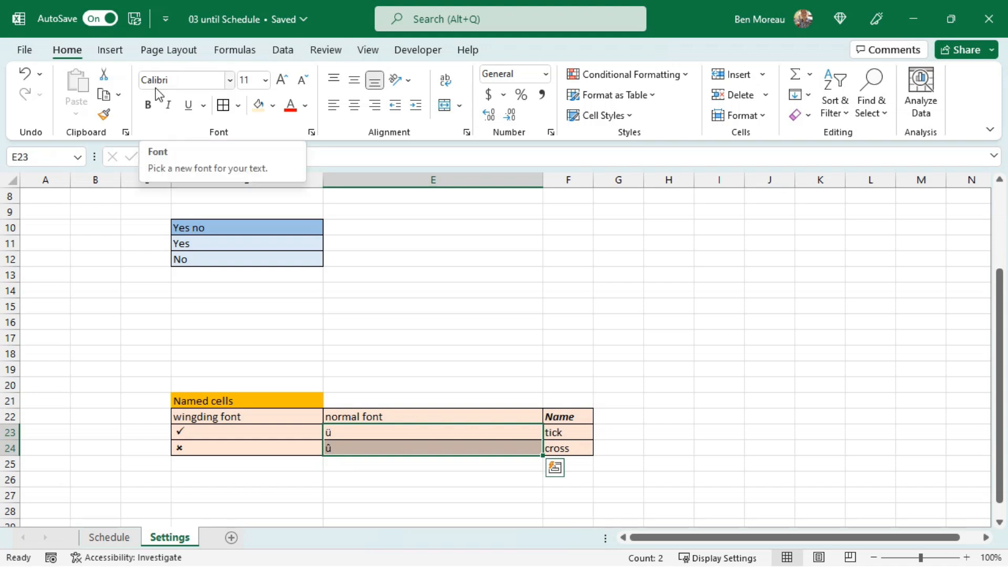
pyautogui.click(213, 433)
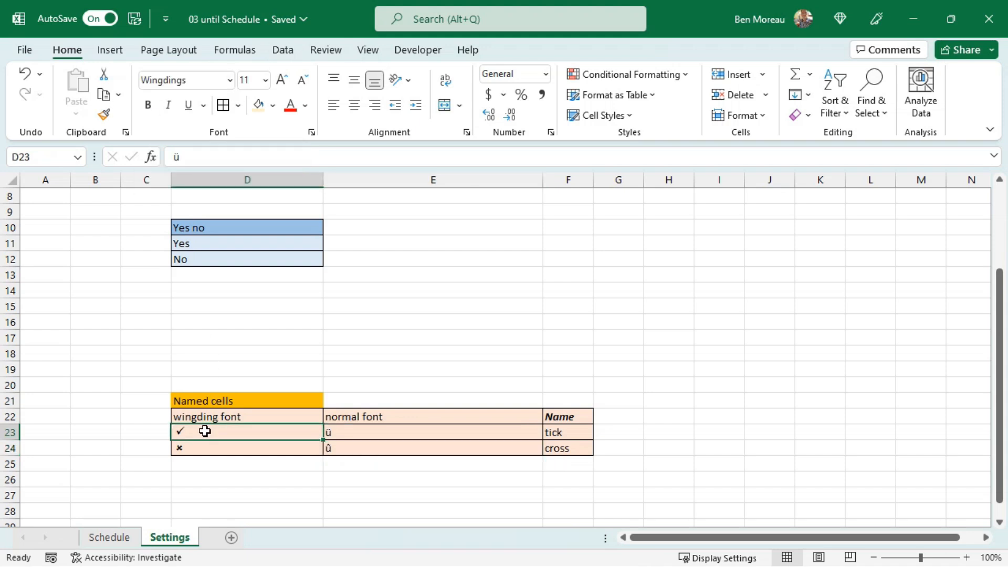
pyautogui.moveTo(205, 431); pyautogui.dragTo(204, 444)
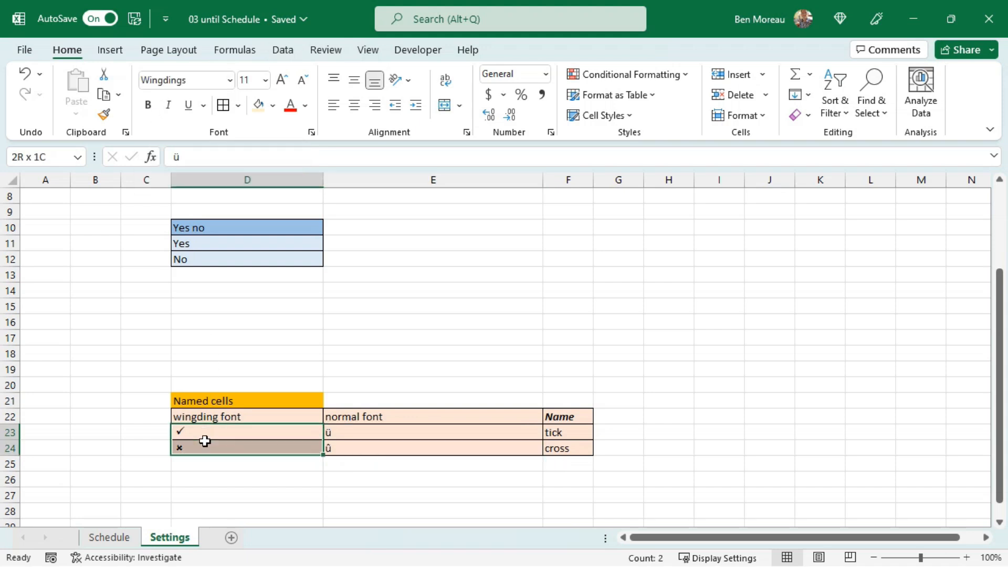
pyautogui.click(351, 436)
pyautogui.moveTo(349, 430); pyautogui.dragTo(348, 448)
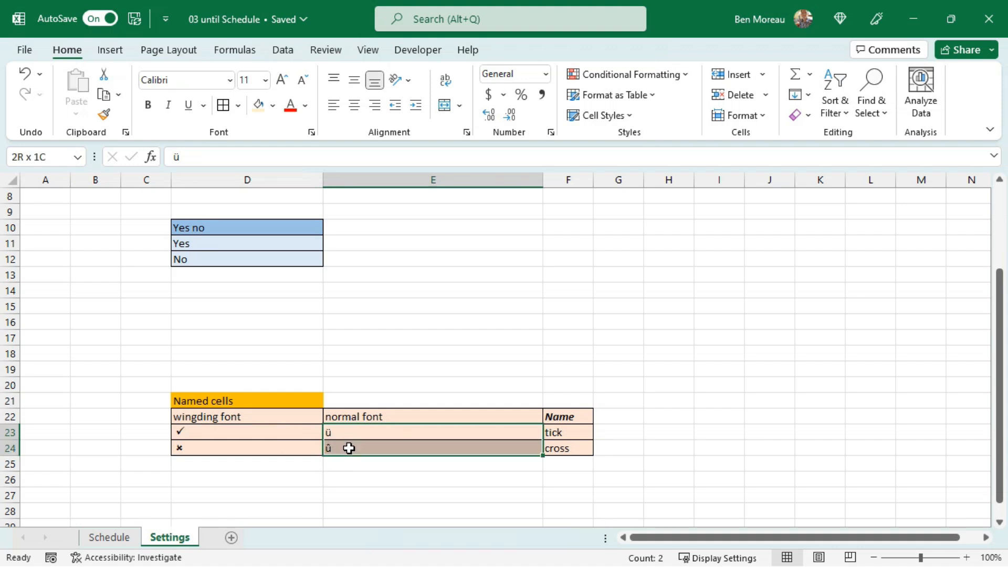
pyautogui.click(569, 433)
pyautogui.click(566, 450)
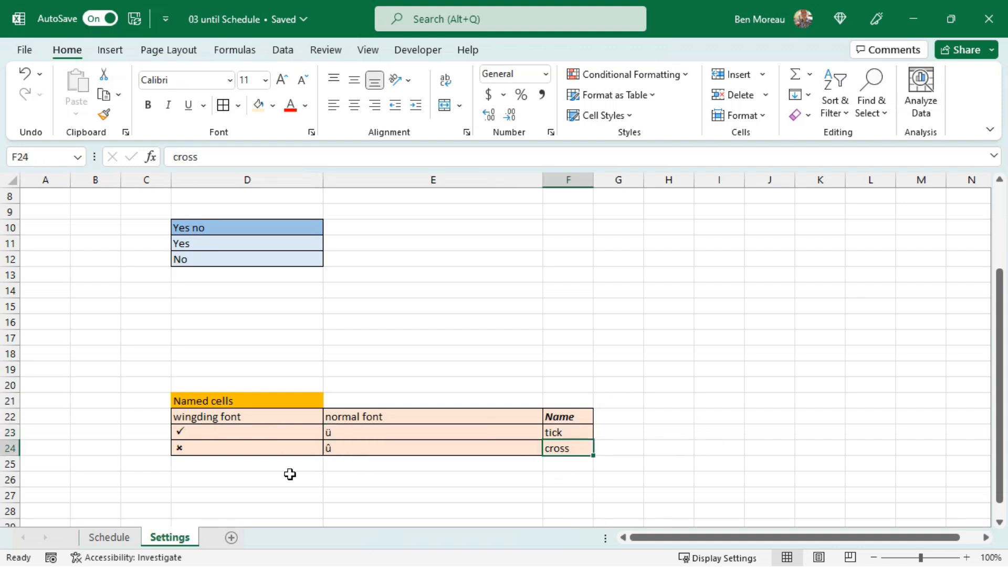
# On the Schedule sheet, expand grouped rows 14 to 21 and set the On track? cells G6:G21 to the Wingdings font.
pyautogui.click(109, 538)
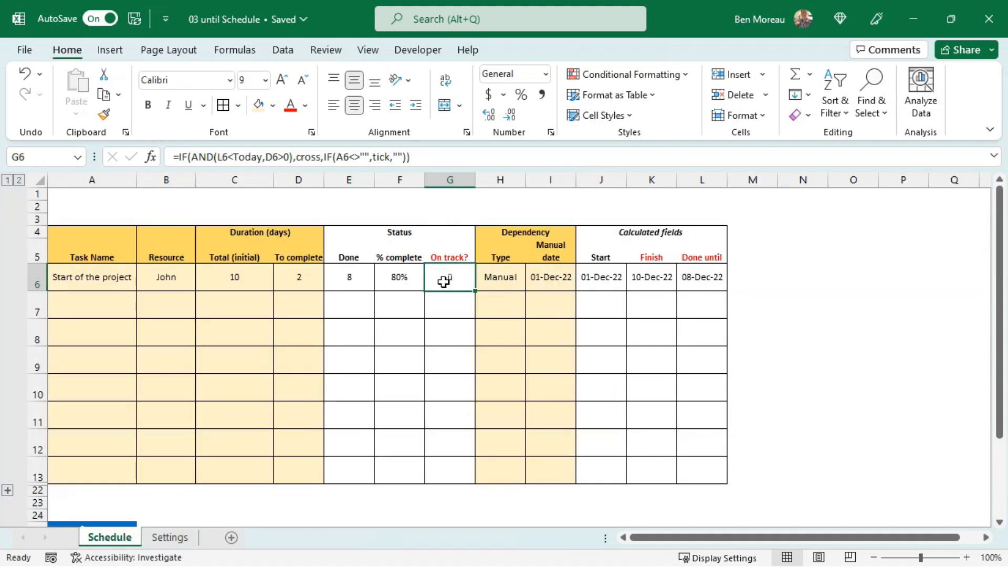
pyautogui.moveTo(443, 282); pyautogui.dragTo(429, 470)
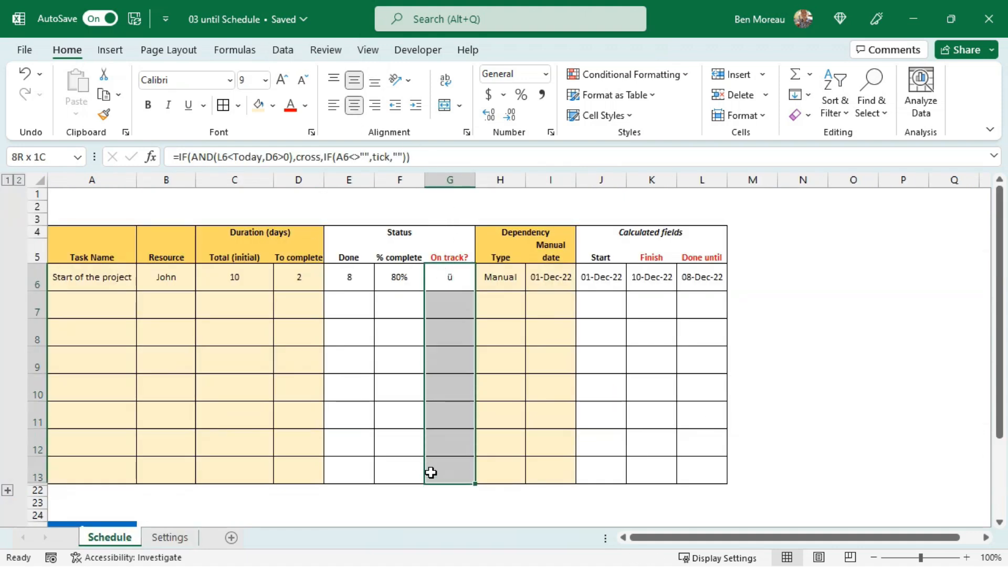
pyautogui.click(8, 492)
pyautogui.scroll(-3, 381, 294)
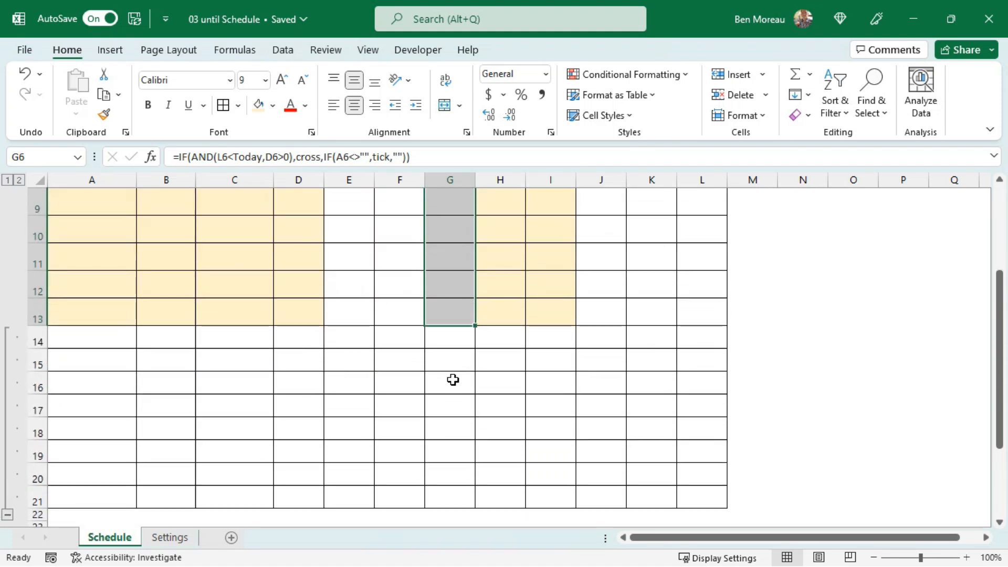
pyautogui.scroll(2, 452, 380)
pyautogui.moveTo(449, 232); pyautogui.dragTo(451, 455)
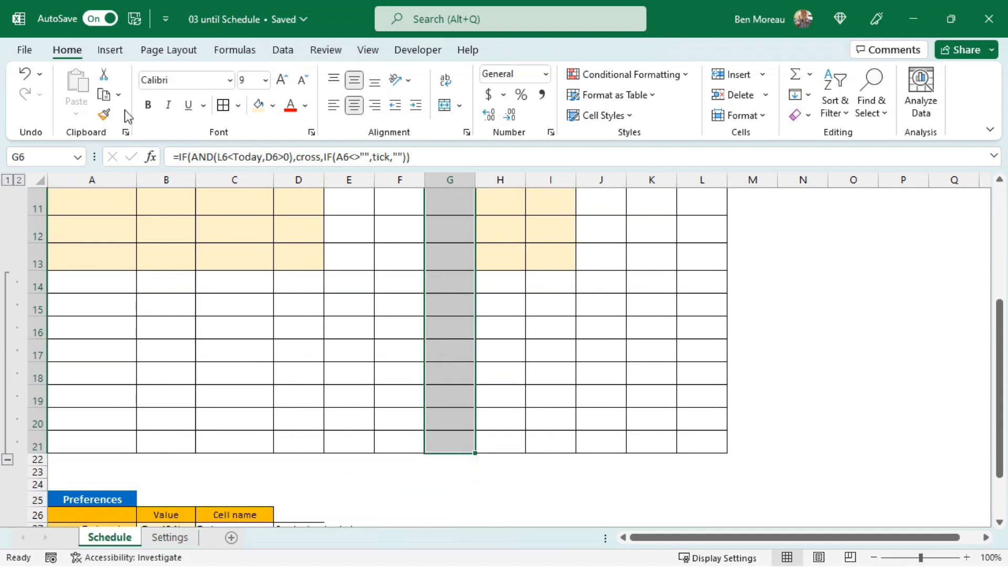
pyautogui.click(216, 79)
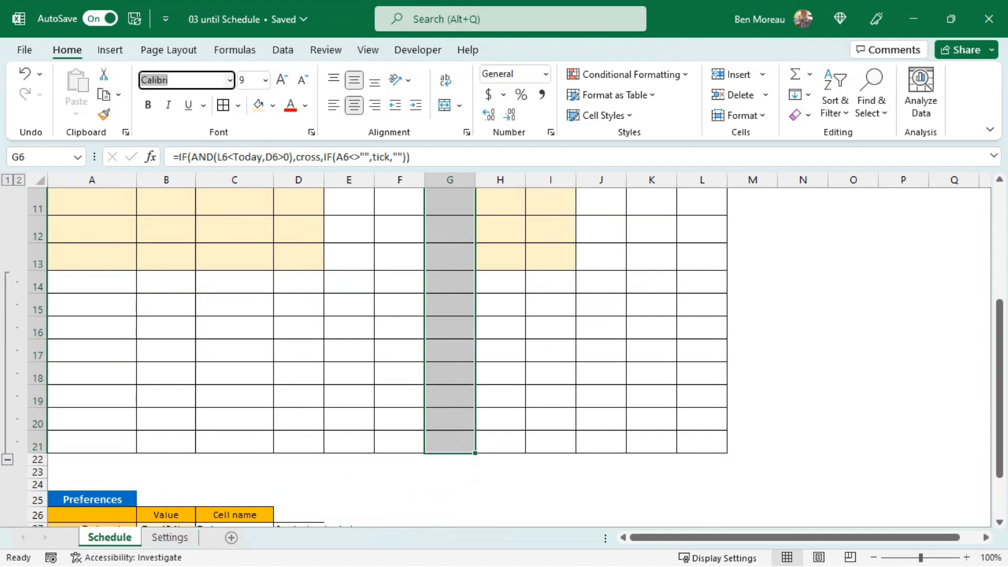
pyautogui.write('Win')
pyautogui.press('Return')
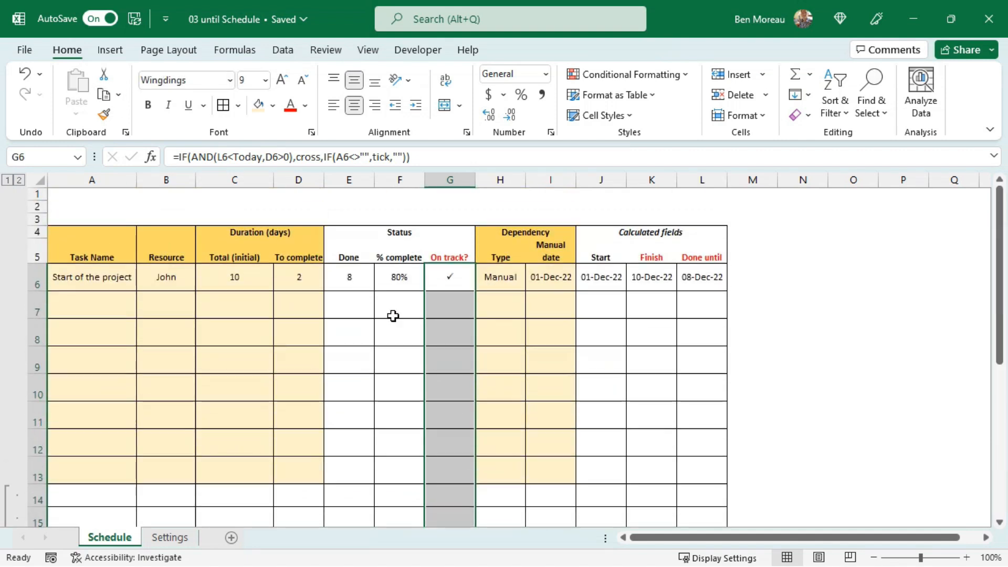
pyautogui.click(500, 359)
# Test the first task's status formulas by setting its days to complete in D6 to 0, and restore the value 2.
pyautogui.click(444, 275)
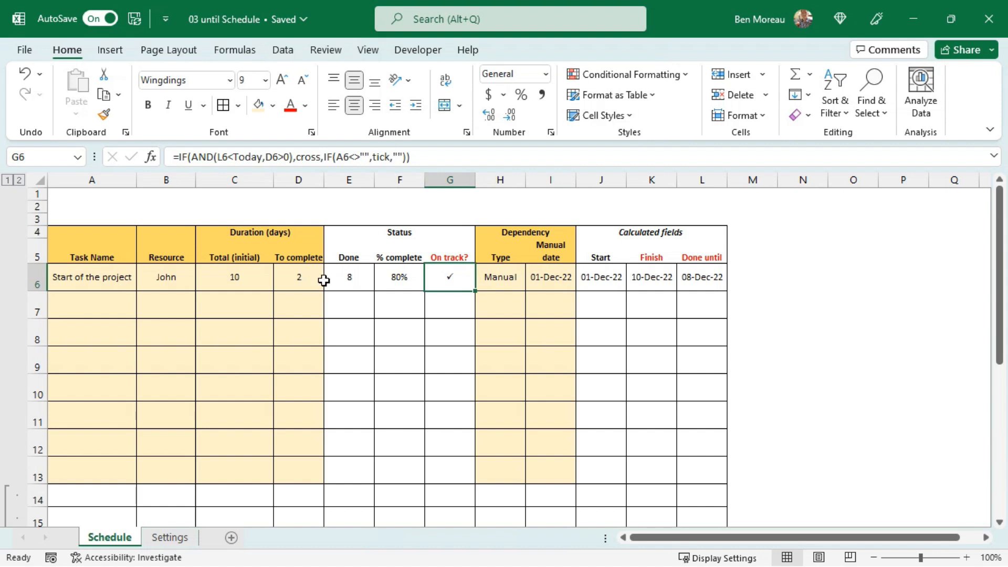
pyautogui.click(294, 280)
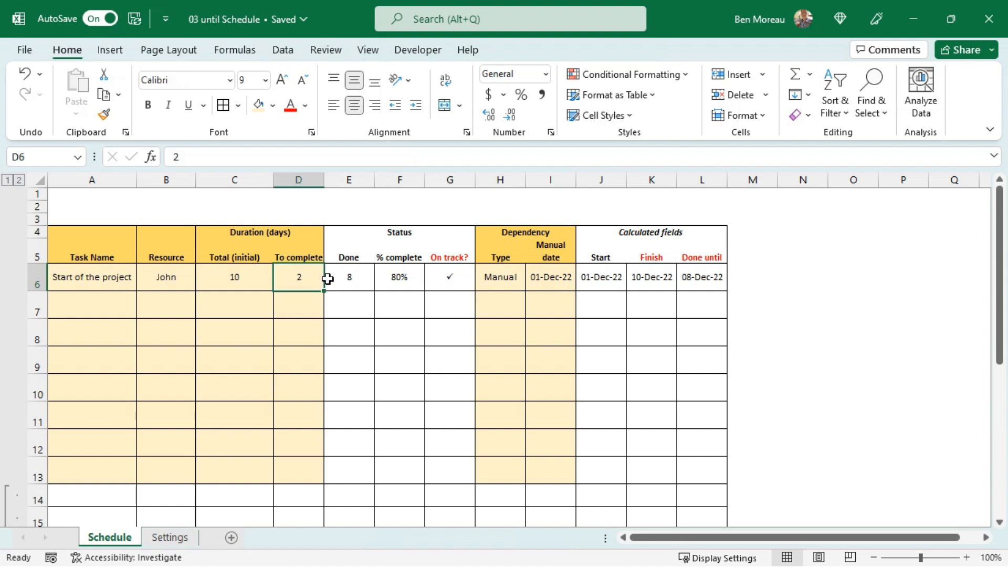
pyautogui.write('0')
pyautogui.press('Return')
pyautogui.press('Up')
pyautogui.write('2')
pyautogui.press('Return')
pyautogui.press('Up')
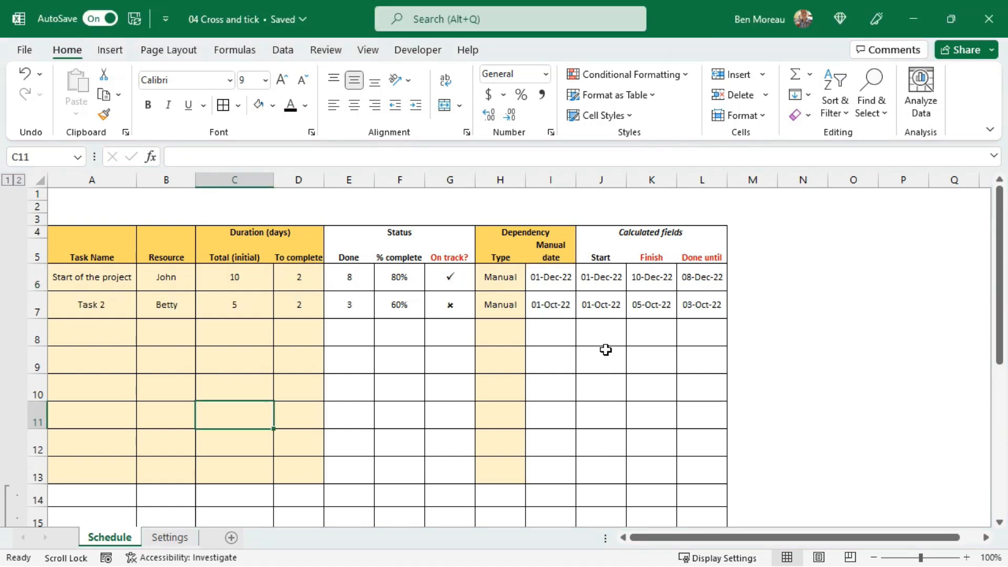
# Enter the label "Project completion date" in B1 above the schedule table and right-align it.
pyautogui.click(604, 340)
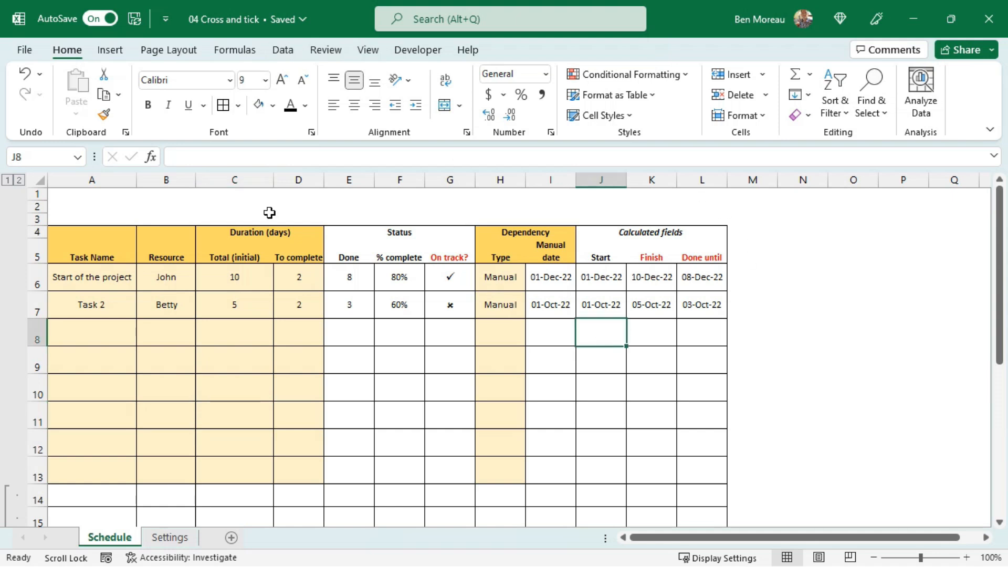
pyautogui.click(153, 194)
pyautogui.write('Project compl')
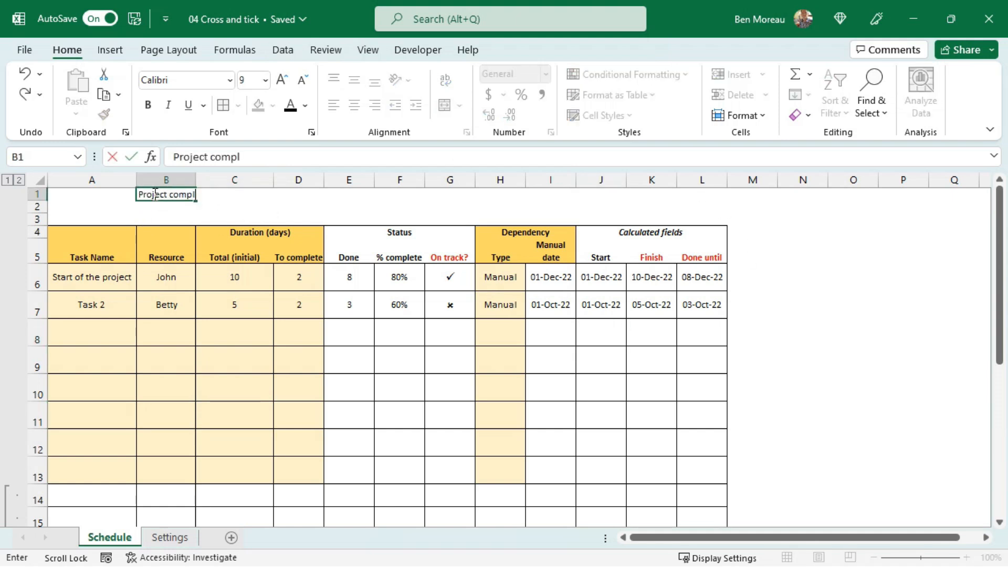
pyautogui.write('etion dat')
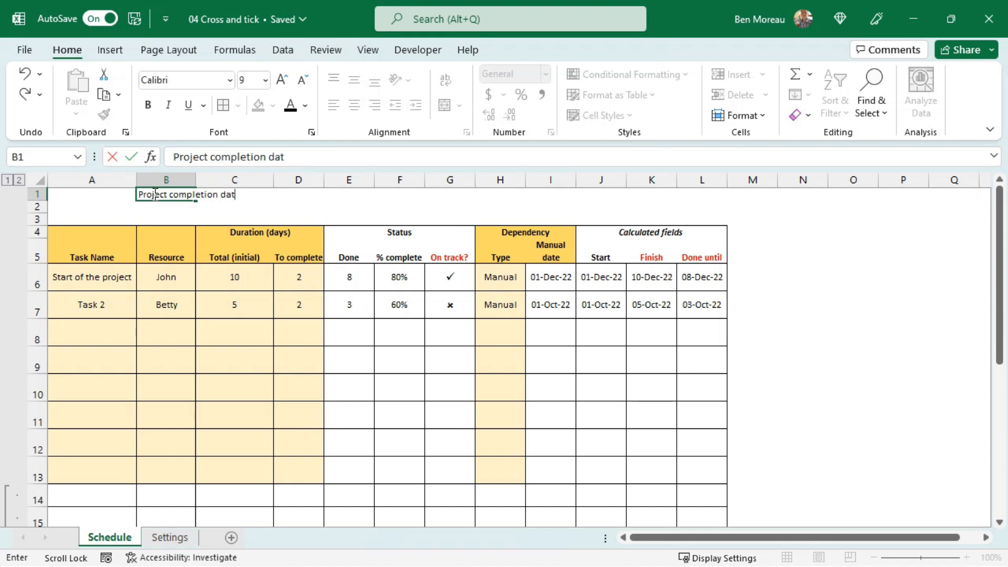
pyautogui.write('e')
pyautogui.press('Return')
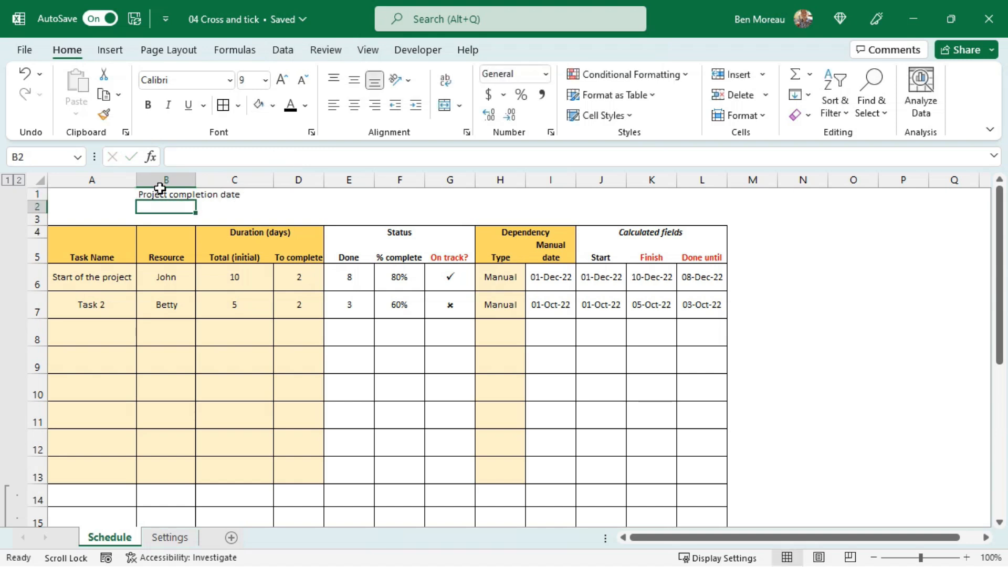
pyautogui.click(154, 194)
pyautogui.click(375, 105)
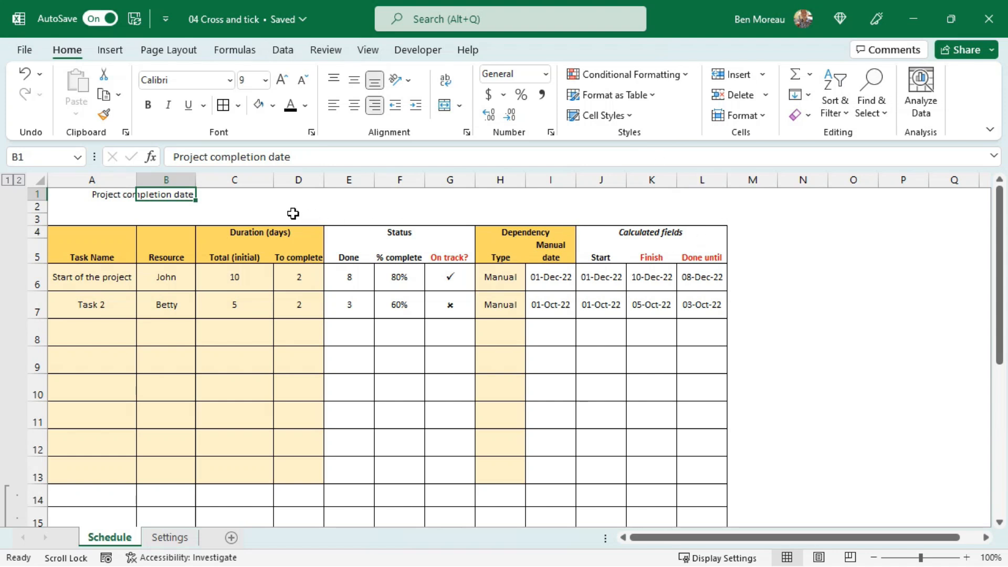
# Calculate the project completion date in C1 with =MAX(K6:K21) over the Finish column and center the result.
pyautogui.click(219, 195)
pyautogui.write('=')
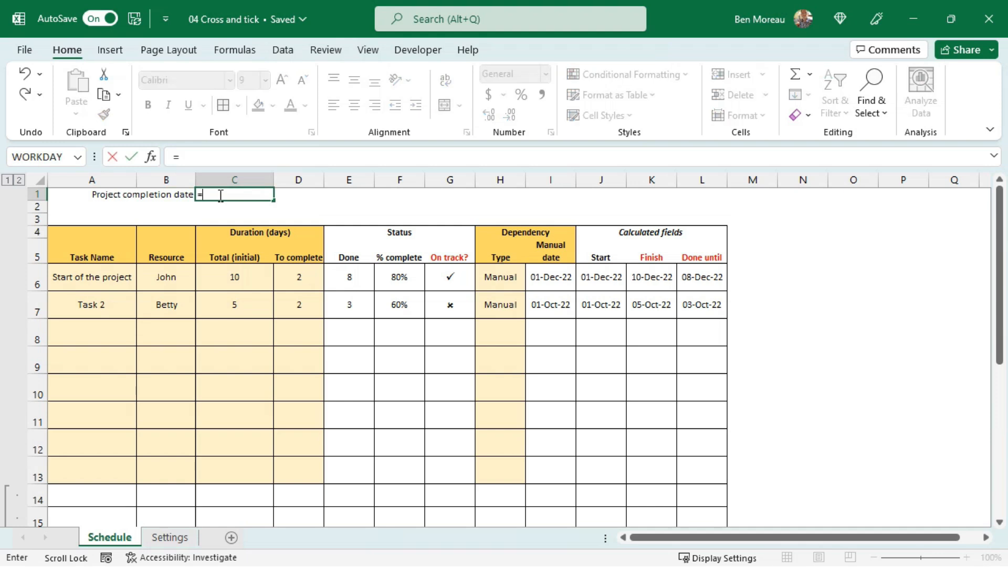
pyautogui.write('max(')
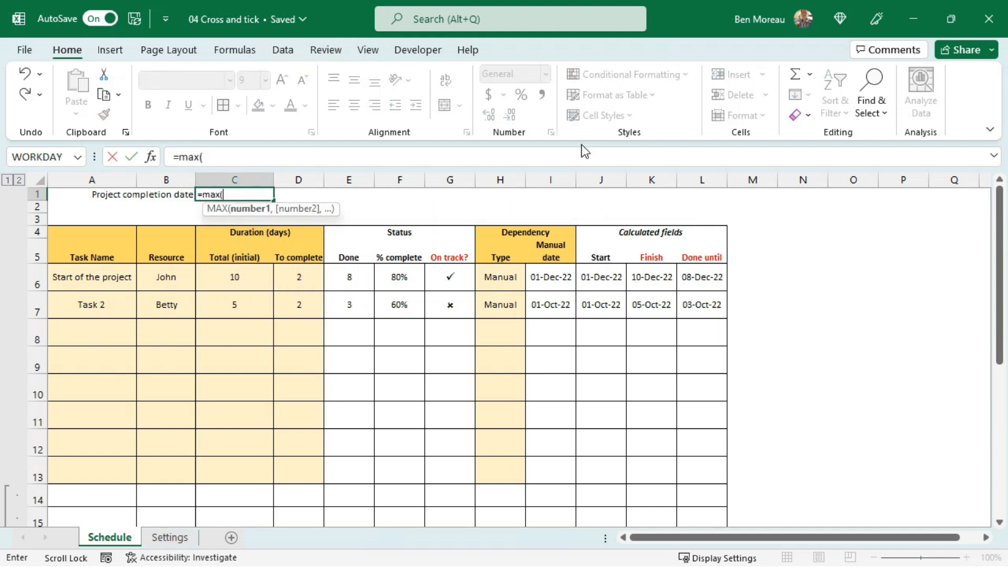
pyautogui.click(644, 284)
pyautogui.moveTo(645, 285); pyautogui.dragTo(667, 420)
pyautogui.click(268, 158)
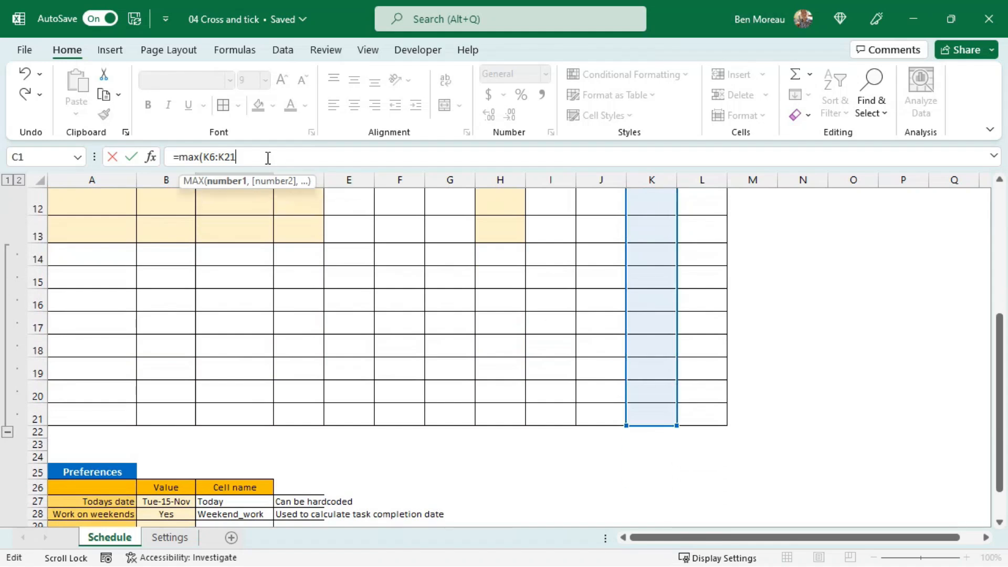
pyautogui.press('Return')
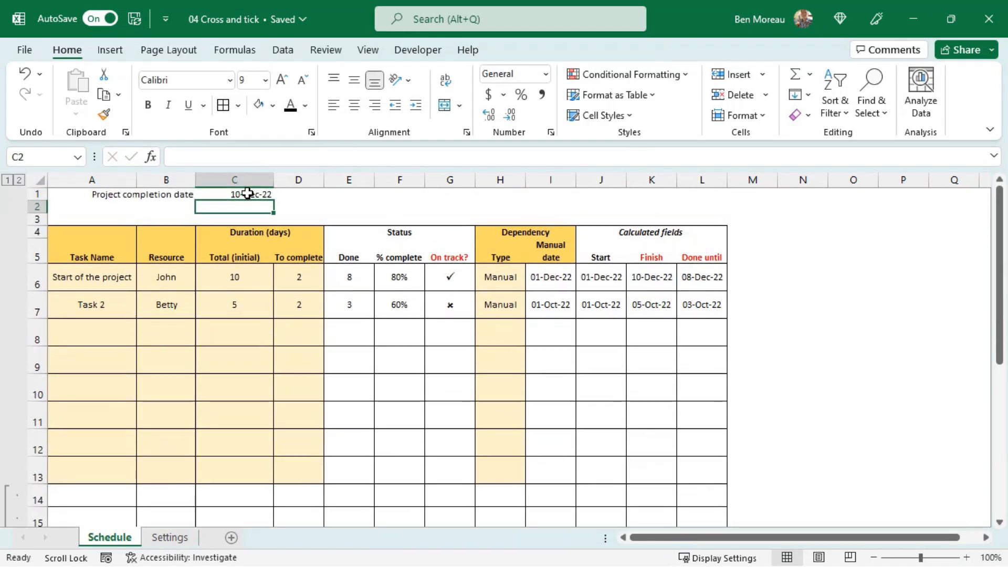
pyautogui.press('Up')
pyautogui.click(647, 273)
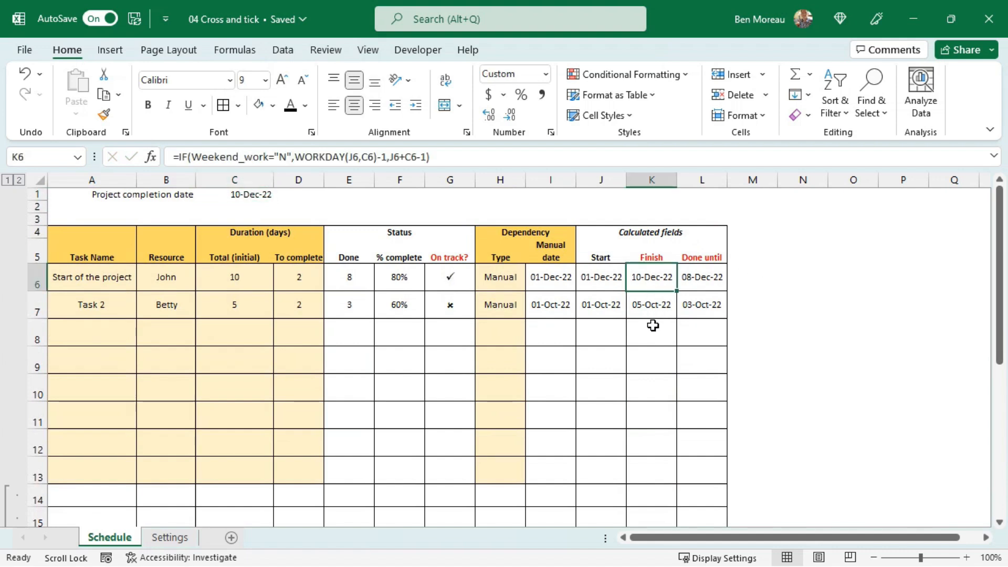
# Copy the formatting and formulas of A13:I13 down through row 21 of the schedule table with a fill.
pyautogui.click(502, 381)
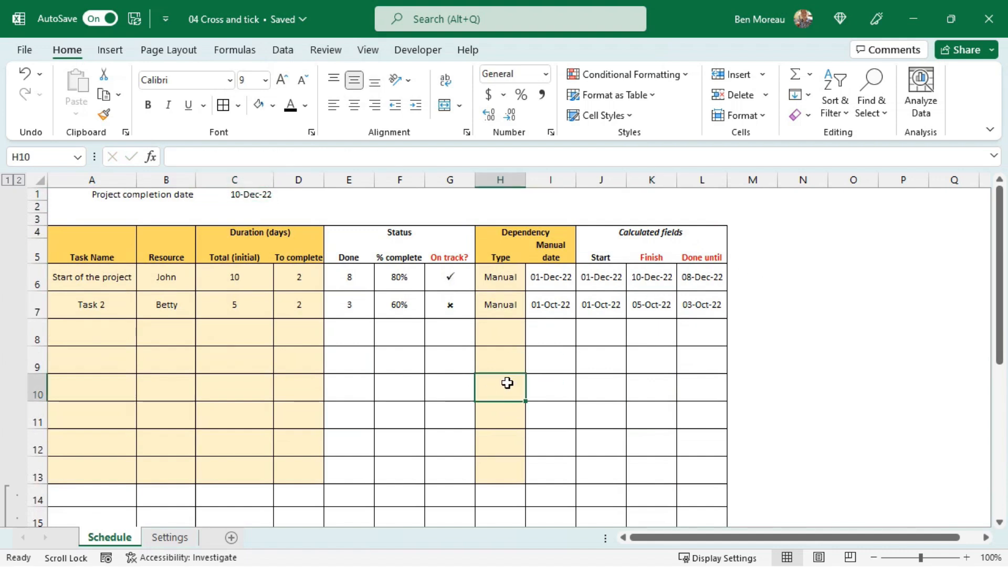
pyautogui.scroll(-3, 501, 380)
pyautogui.moveTo(80, 282); pyautogui.dragTo(549, 285)
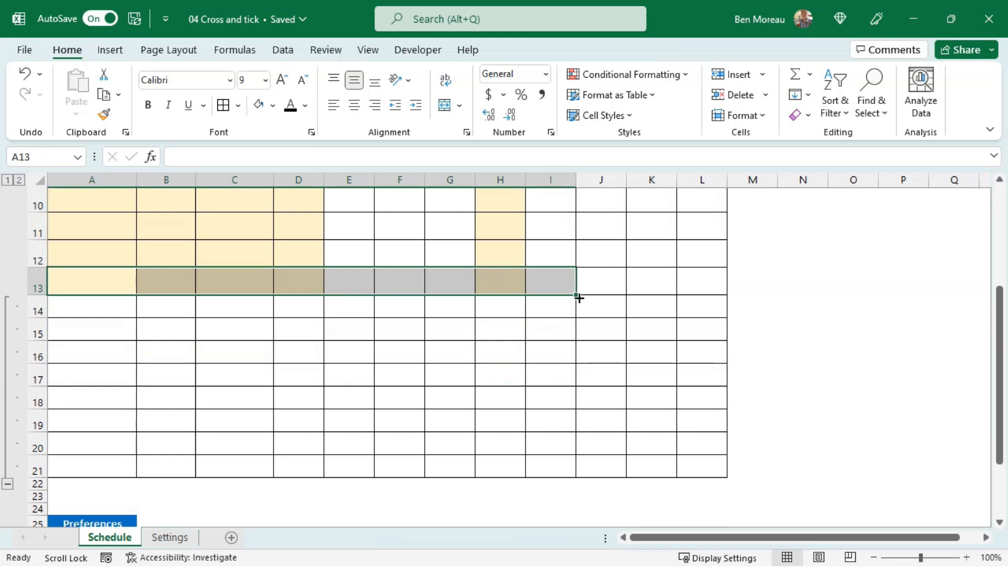
pyautogui.moveTo(580, 319); pyautogui.dragTo(581, 479)
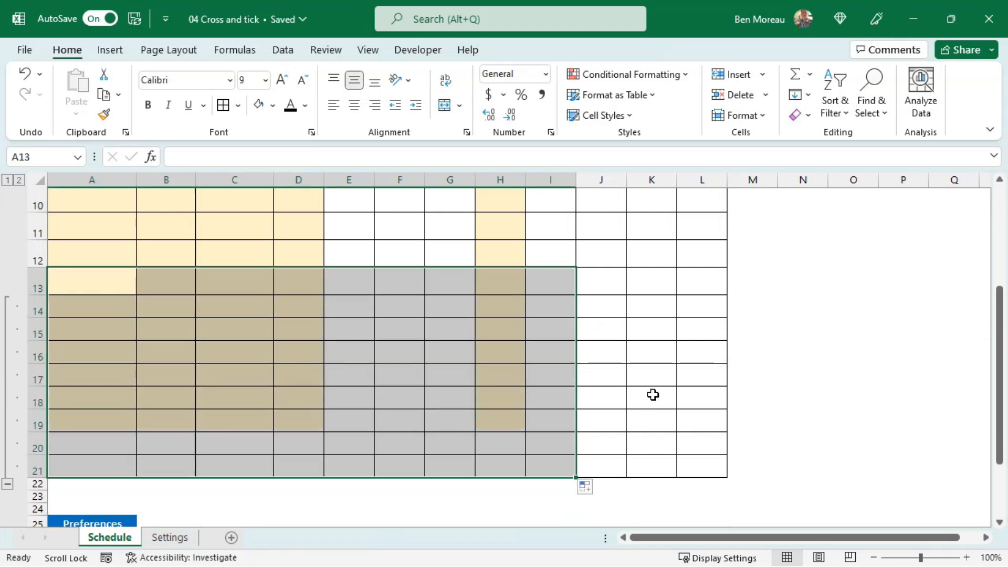
pyautogui.scroll(2, 657, 375)
pyautogui.scroll(1, 658, 375)
pyautogui.click(682, 362)
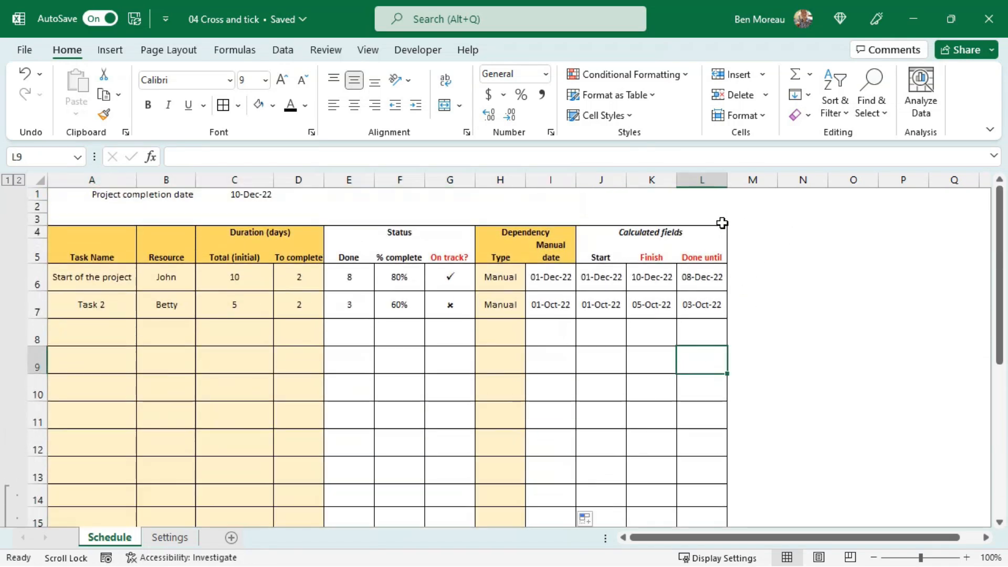
# Create a formula-based conditional formatting rule for the On track? cells G6:G21 with the formula =$G6=tick.
pyautogui.moveTo(451, 278); pyautogui.dragTo(463, 444)
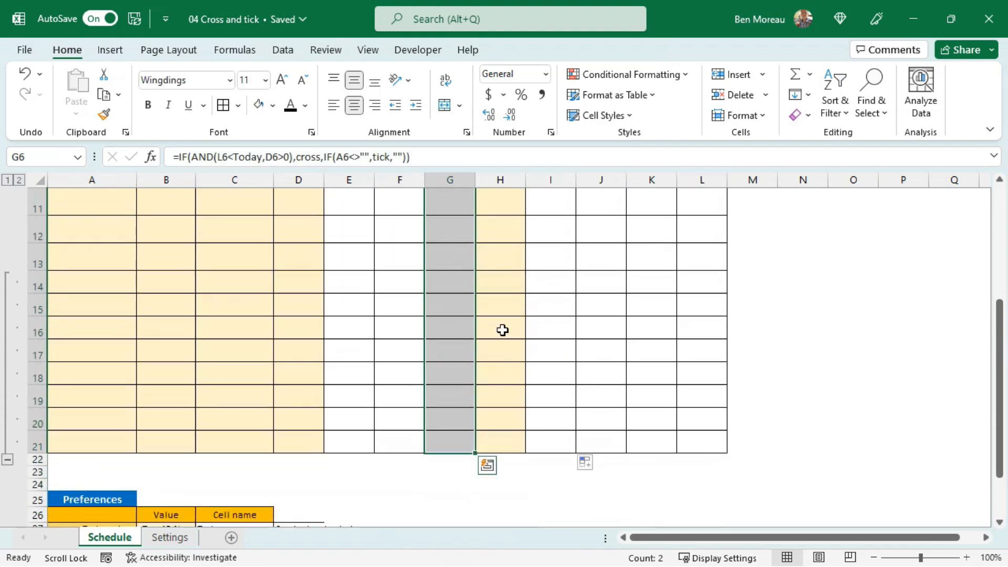
pyautogui.click(632, 75)
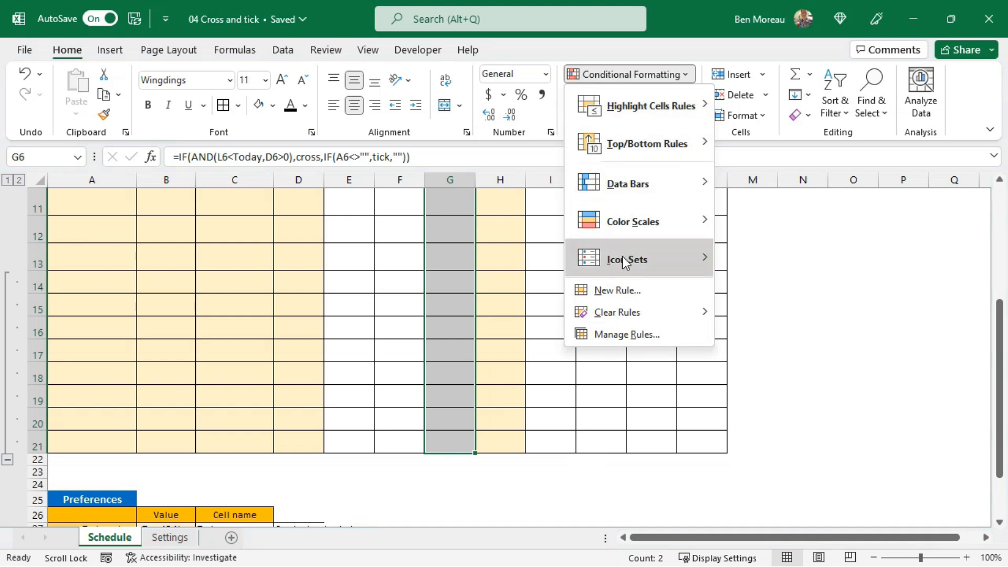
pyautogui.click(620, 290)
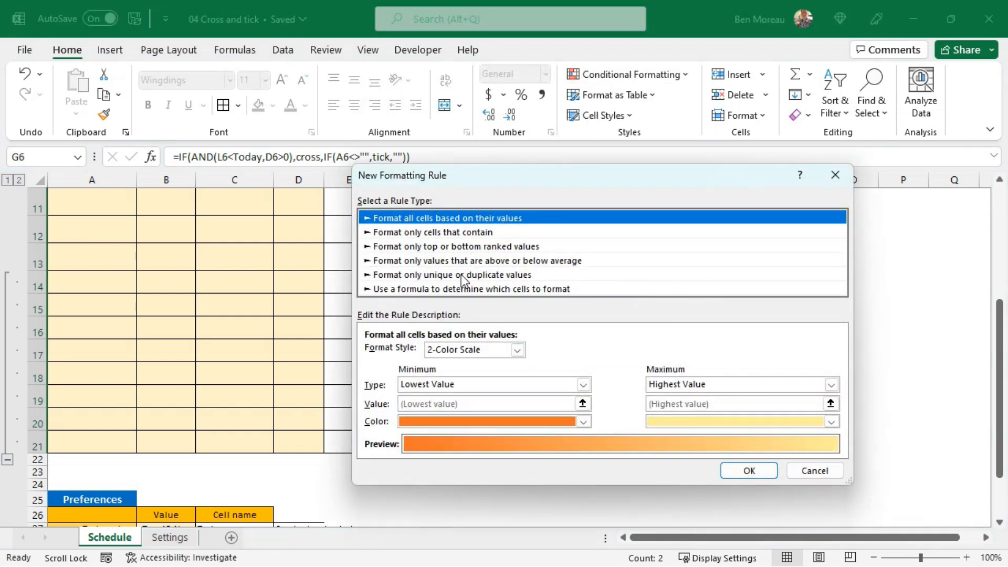
pyautogui.click(455, 290)
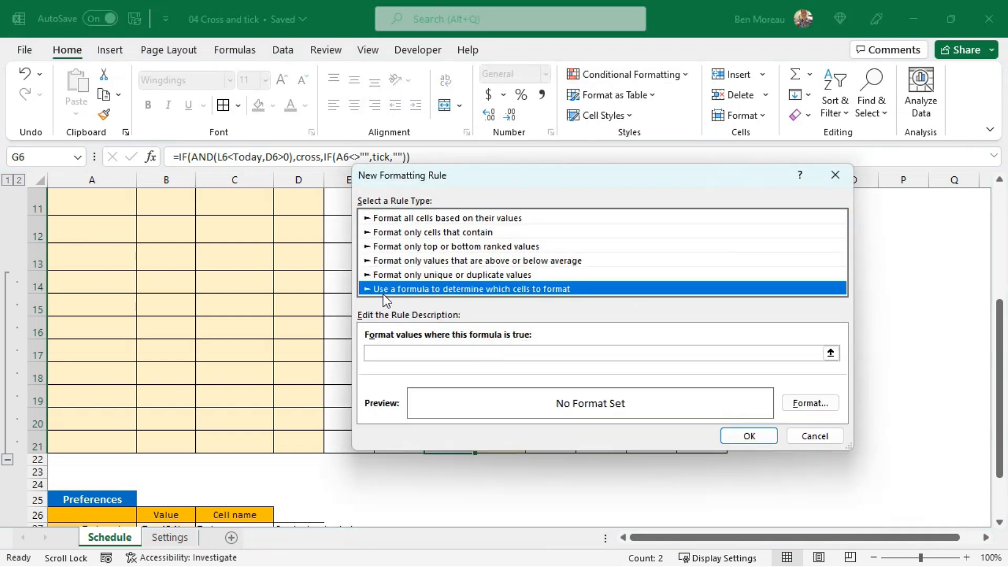
pyautogui.click(465, 354)
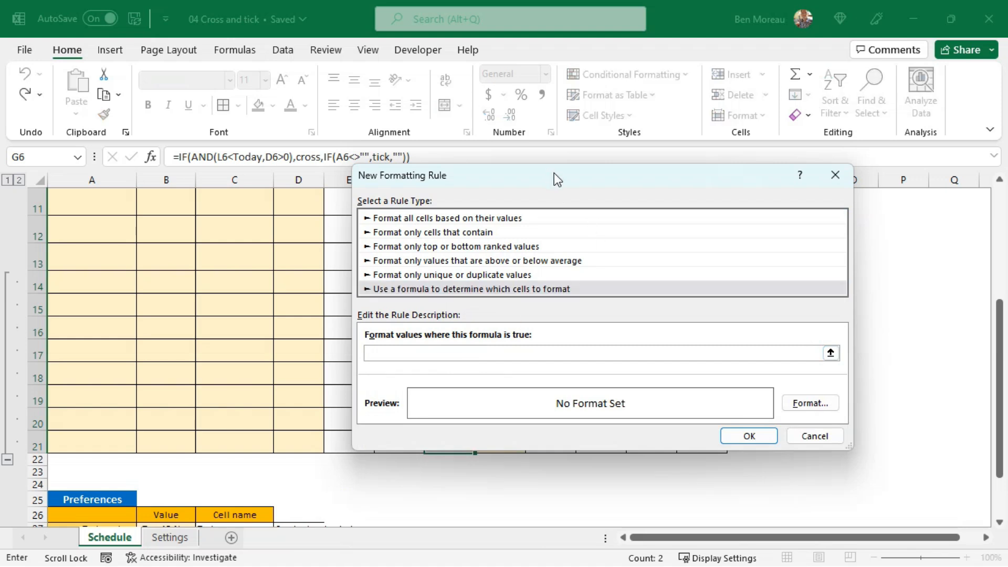
pyautogui.moveTo(554, 178); pyautogui.dragTo(673, 242)
pyautogui.scroll(3, 443, 284)
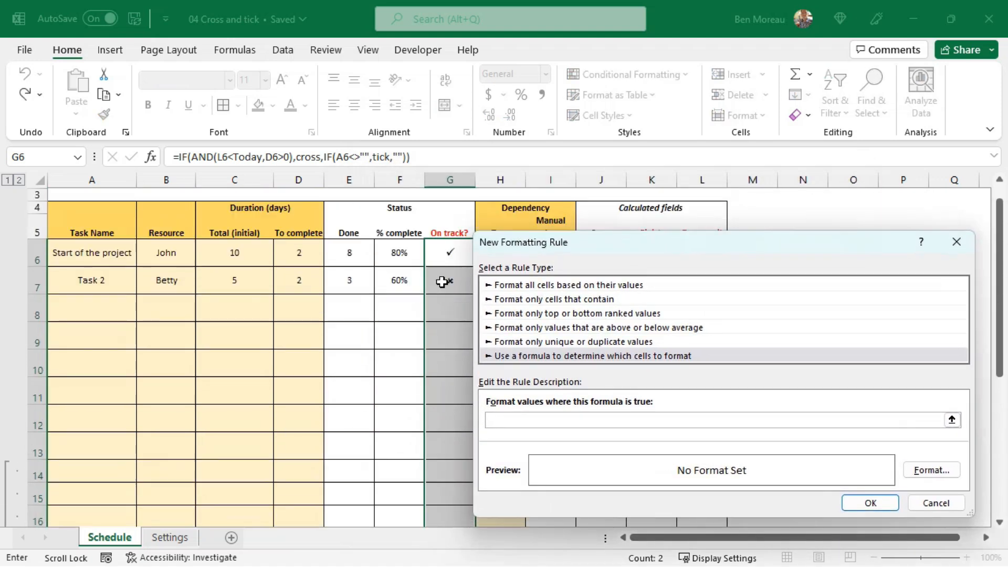
pyautogui.click(448, 253)
pyautogui.press('BackSpace')
pyautogui.press('BackSpace')
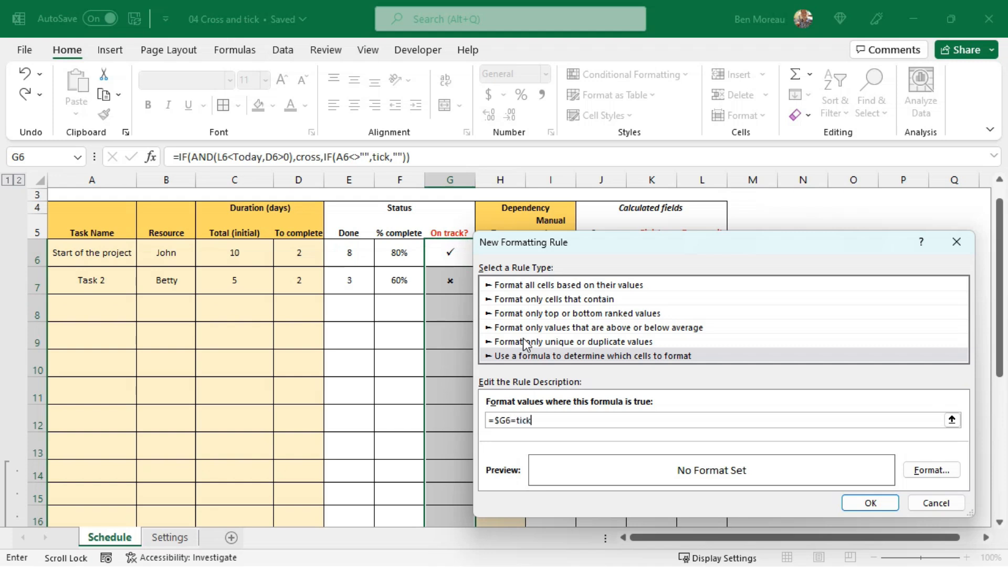
# Give the tick rule a light green fill and apply it.
pyautogui.click(934, 470)
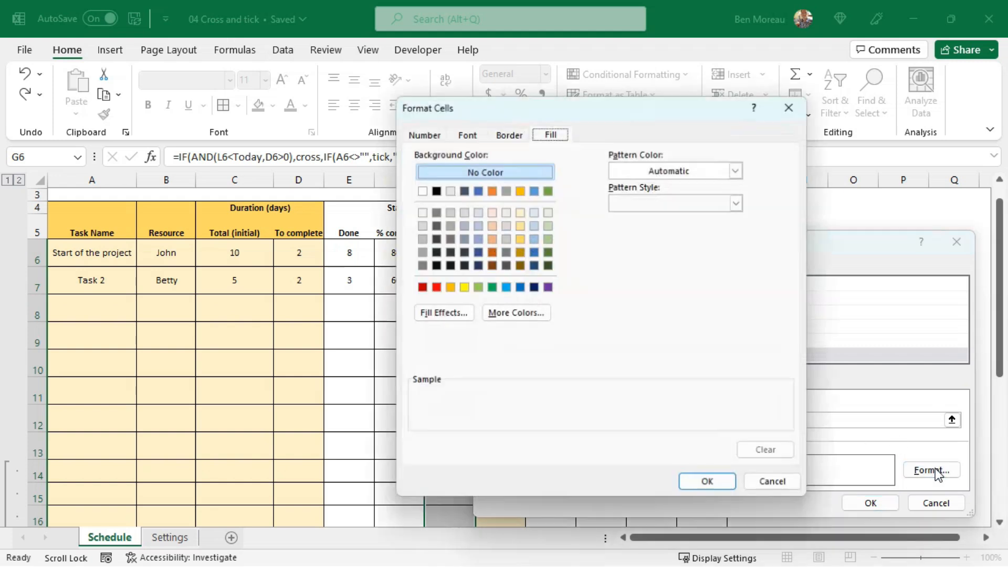
pyautogui.click(548, 239)
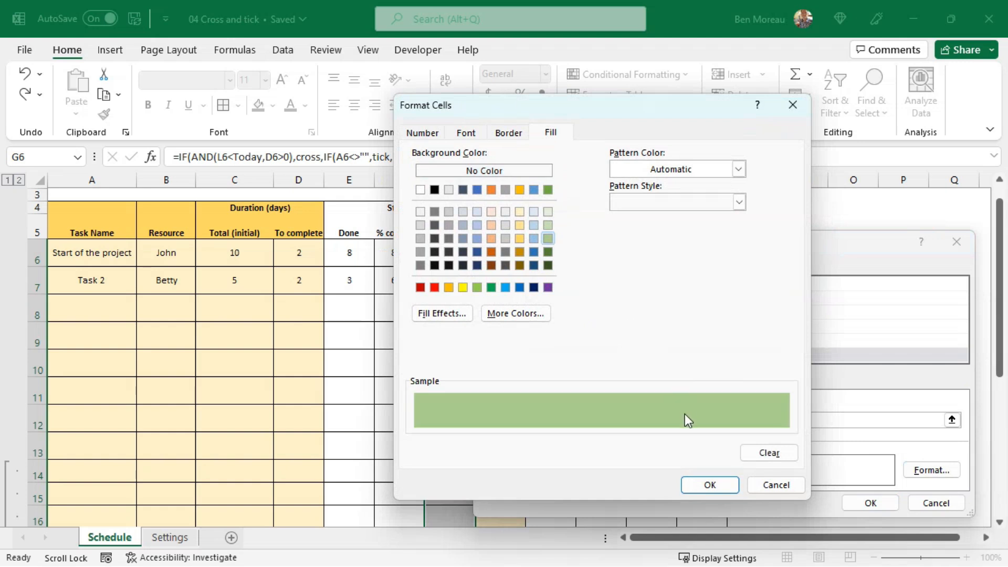
pyautogui.click(714, 488)
pyautogui.click(870, 503)
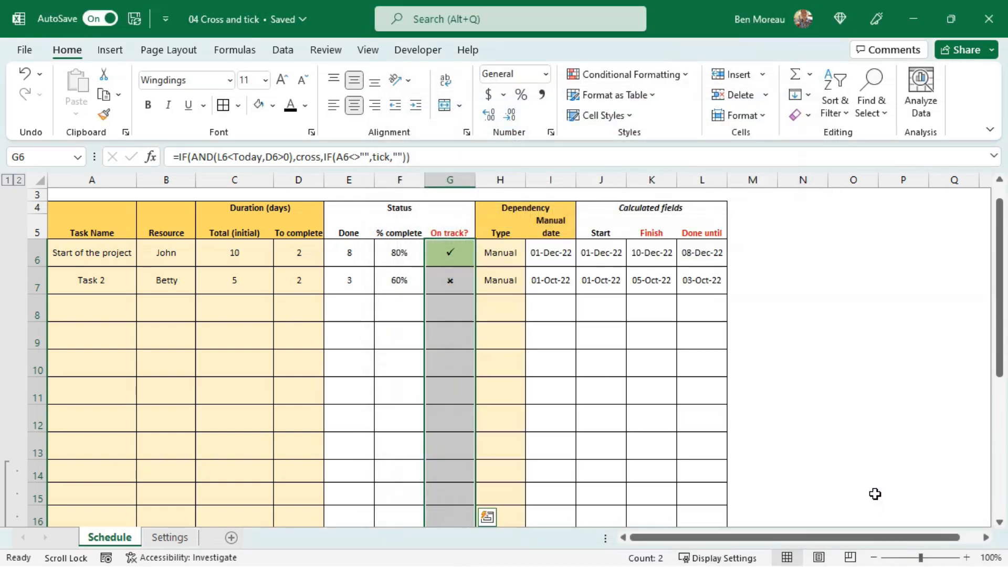
# Duplicate the =$G6=tick rule in the conditional formatting rules of G6:G21 and select the second rule.
pyautogui.click(634, 74)
pyautogui.click(634, 334)
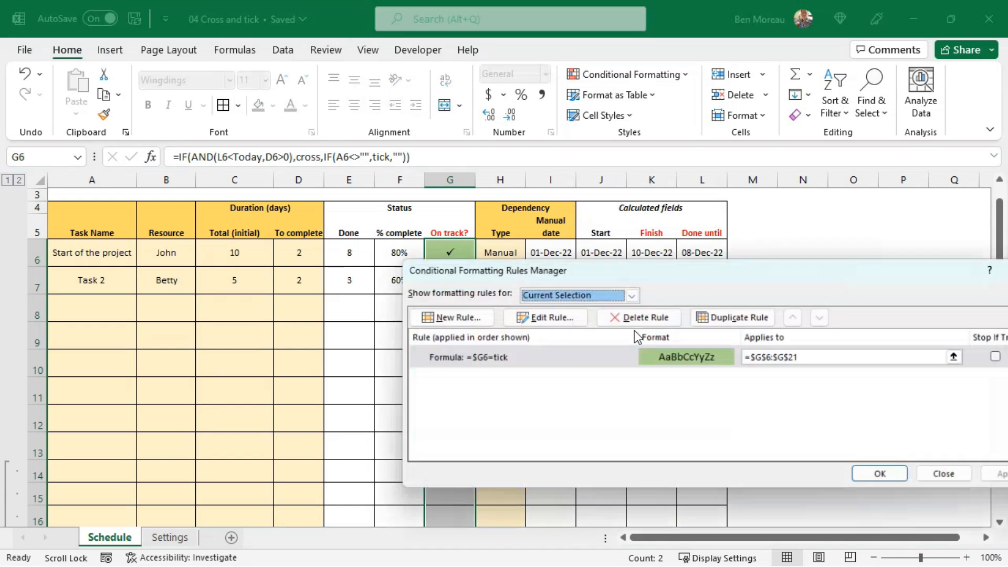
pyautogui.click(579, 357)
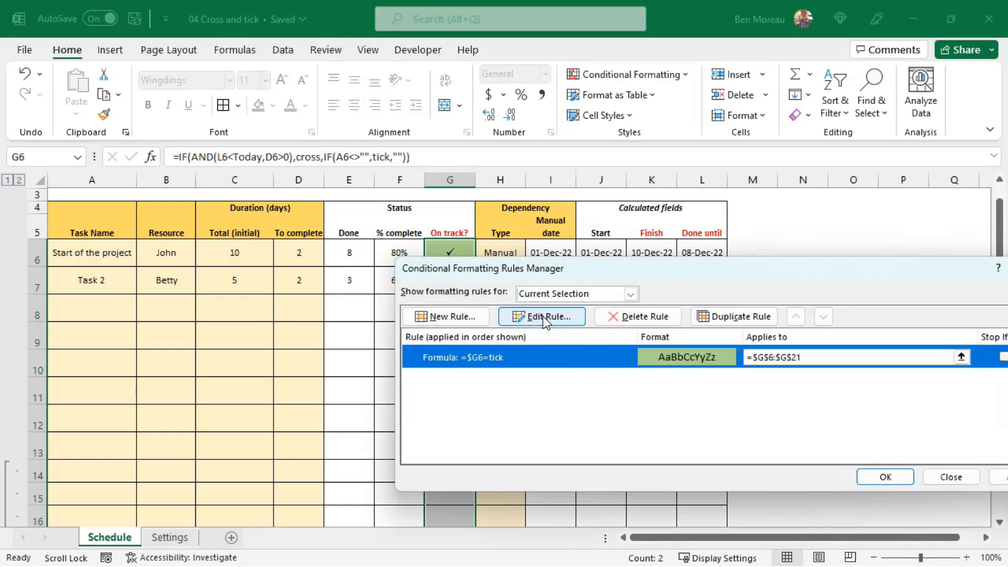
pyautogui.click(715, 317)
pyautogui.click(552, 380)
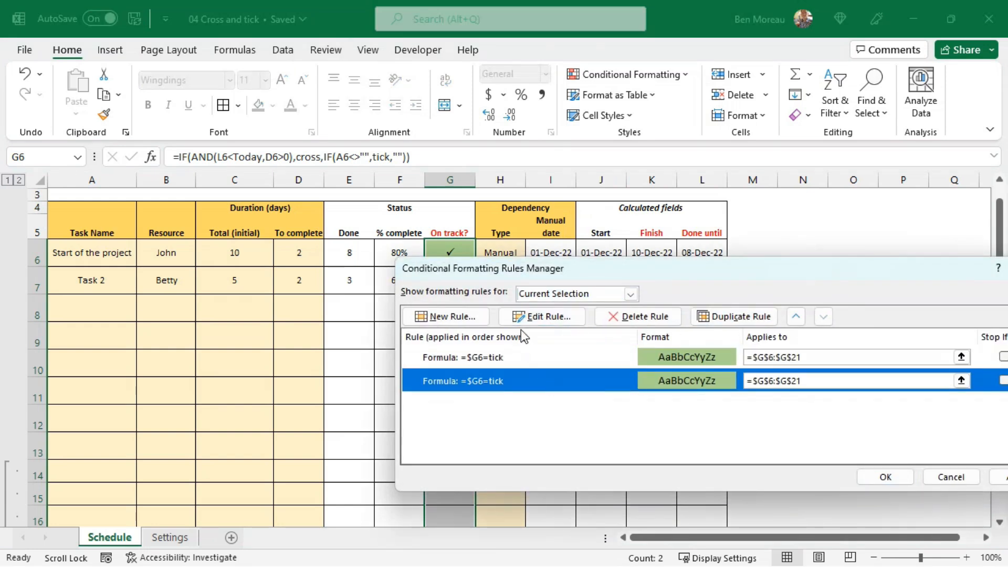
# Change the formula of the duplicated rule to =$G6=cross.
pyautogui.click(527, 317)
pyautogui.click(517, 419)
pyautogui.press('BackSpace')
pyautogui.press('BackSpace')
pyautogui.press('BackSpace')
pyautogui.press('BackSpace')
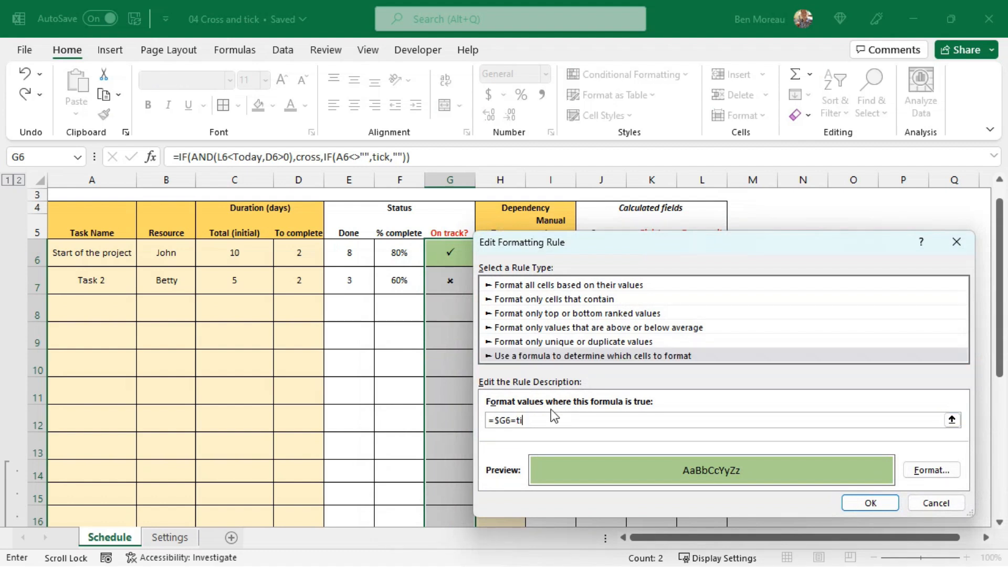
pyautogui.write('cross')
# Give the cross rule a light red custom fill color and apply both rules to the On track? column.
pyautogui.click(924, 471)
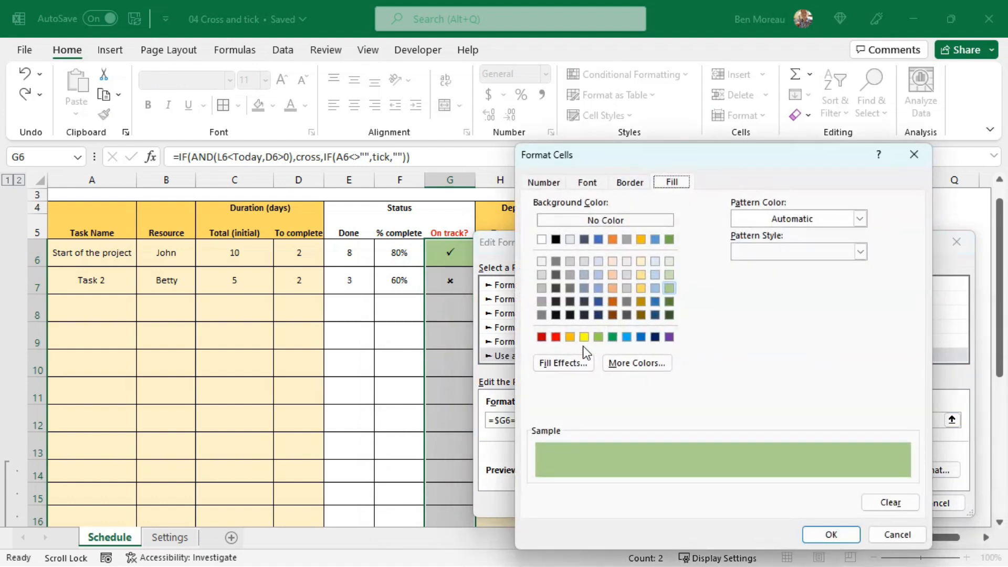
pyautogui.click(556, 336)
pyautogui.click(615, 363)
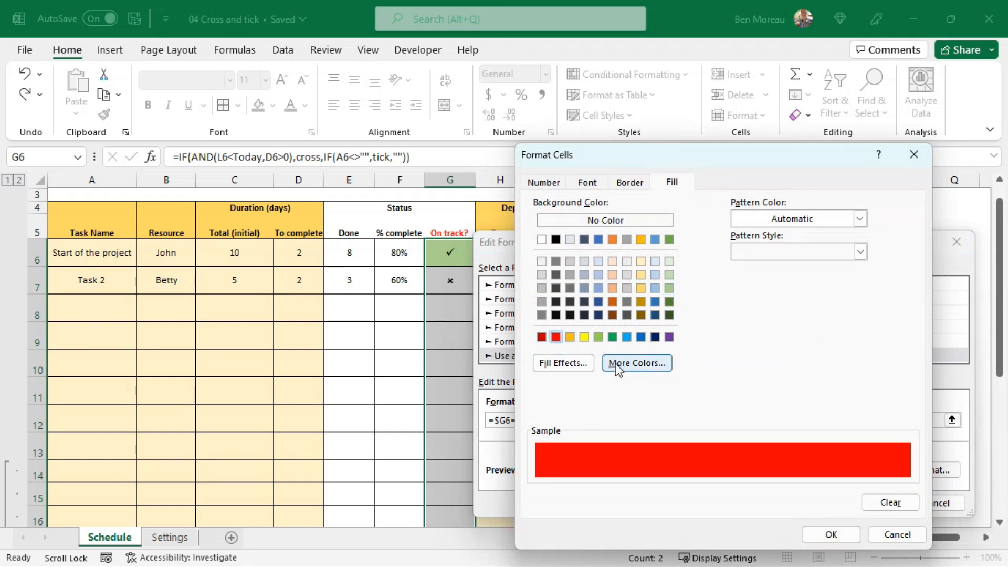
pyautogui.click(704, 374)
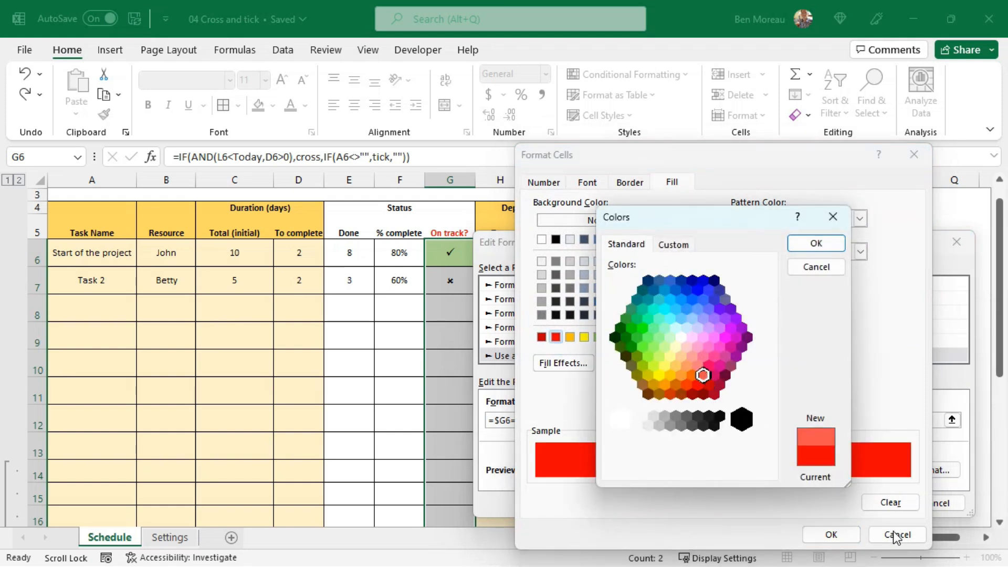
pyautogui.click(816, 244)
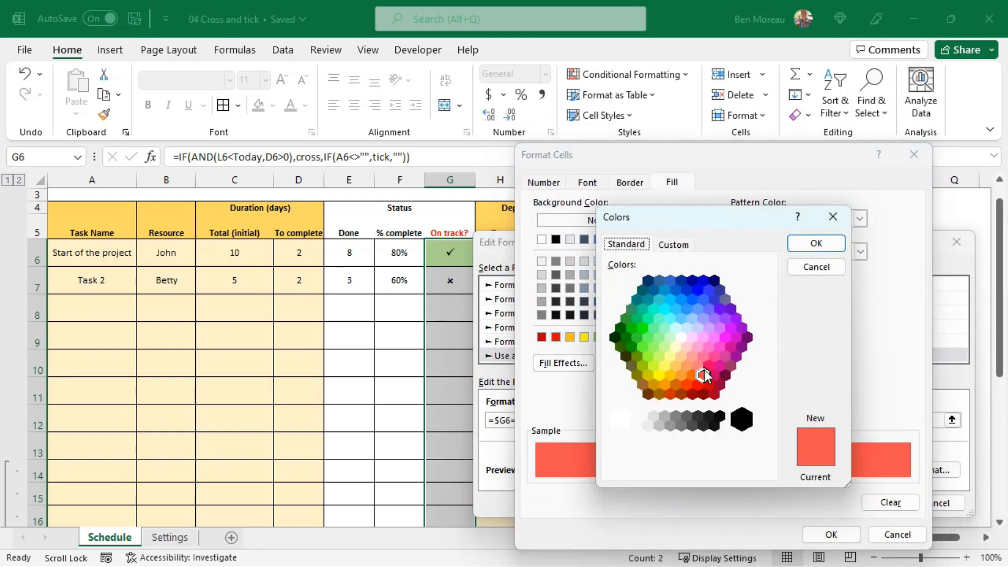
pyautogui.click(694, 357)
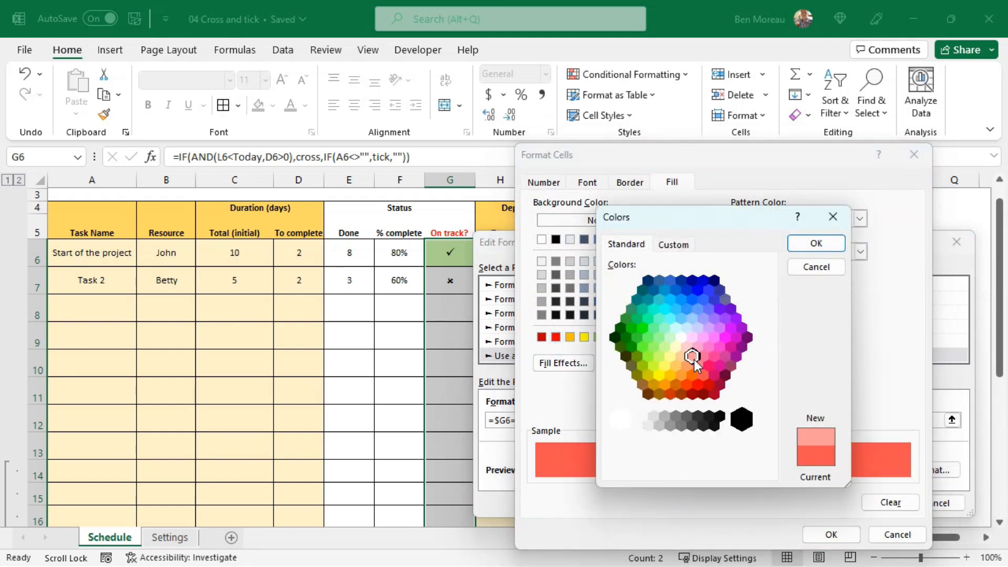
pyautogui.click(817, 244)
pyautogui.click(832, 534)
pyautogui.click(866, 503)
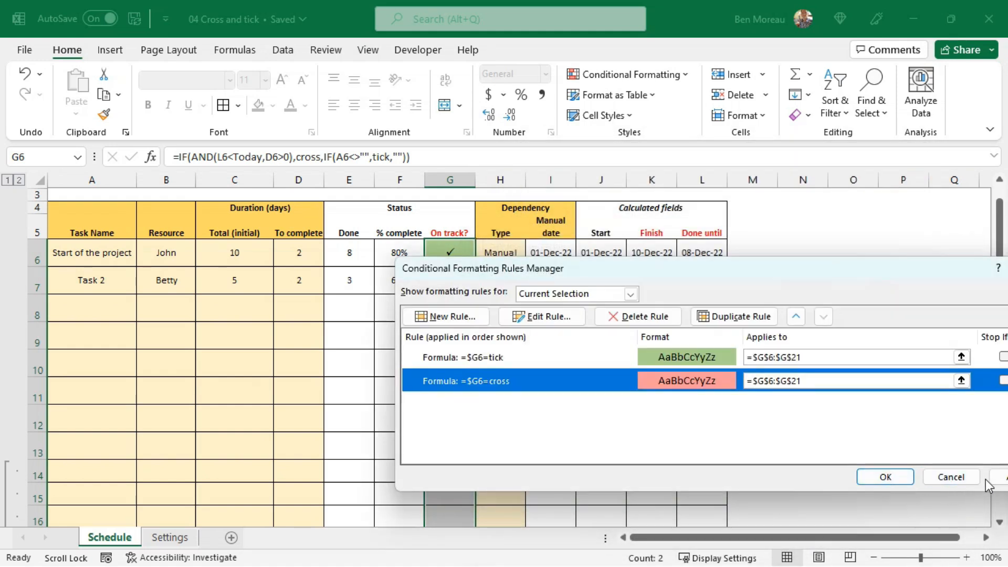
pyautogui.click(885, 478)
pyautogui.click(698, 480)
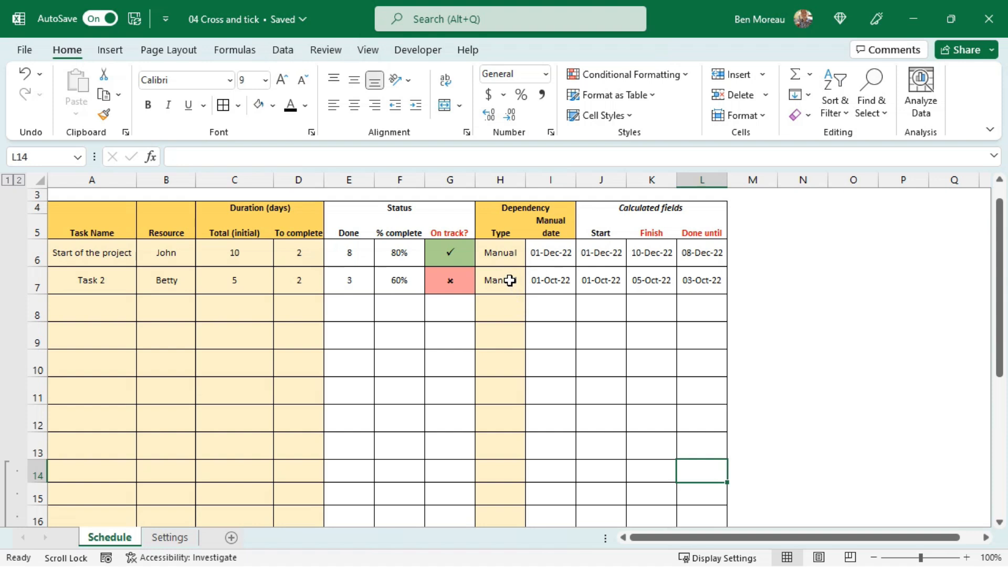
# Clear Task 2's manual date in I7.
pyautogui.click(555, 279)
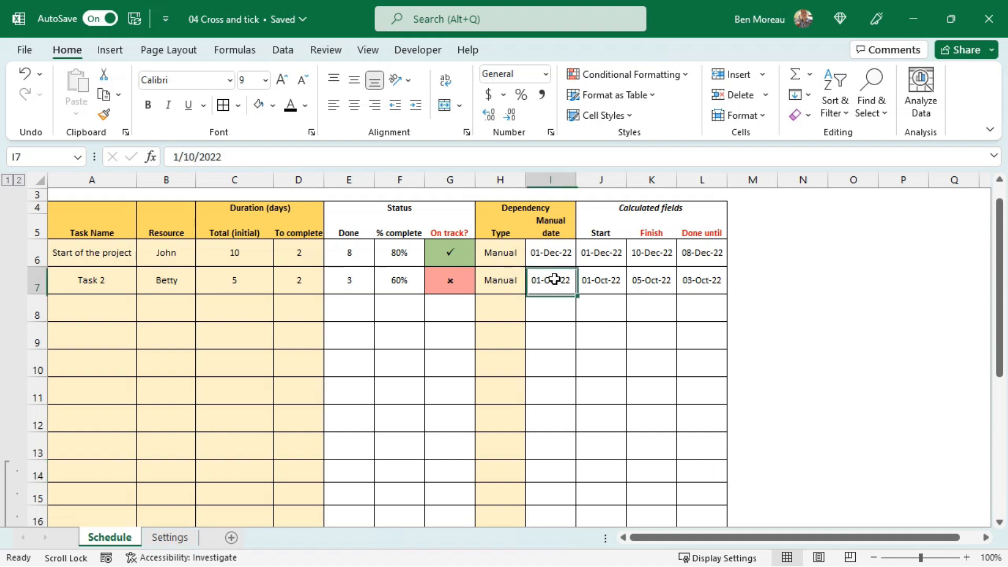
pyautogui.press('Delete')
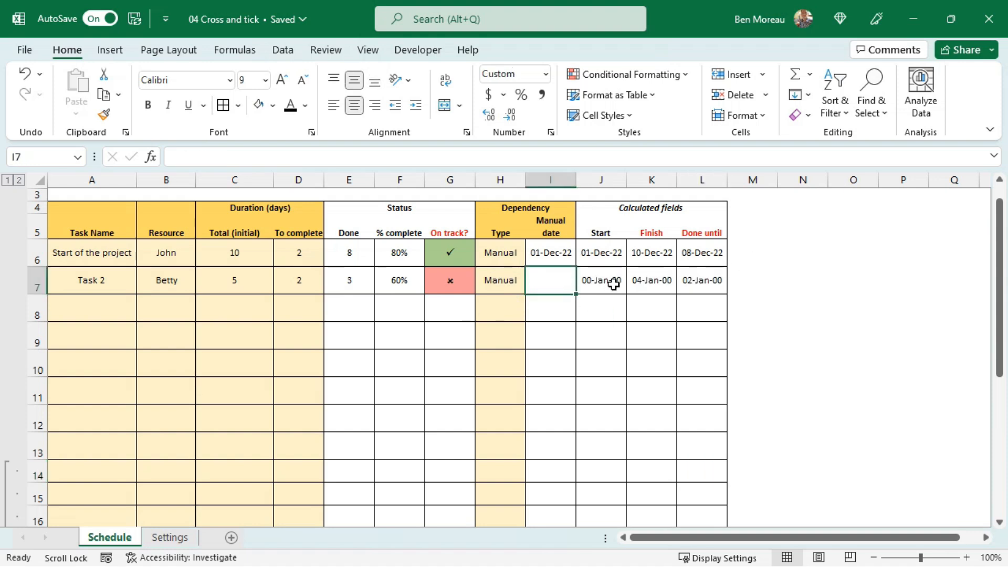
# Create a formula-based conditional formatting rule for the Manual date cells I6:I21 with the formula =$H6="Manual".
pyautogui.moveTo(541, 252); pyautogui.dragTo(564, 444)
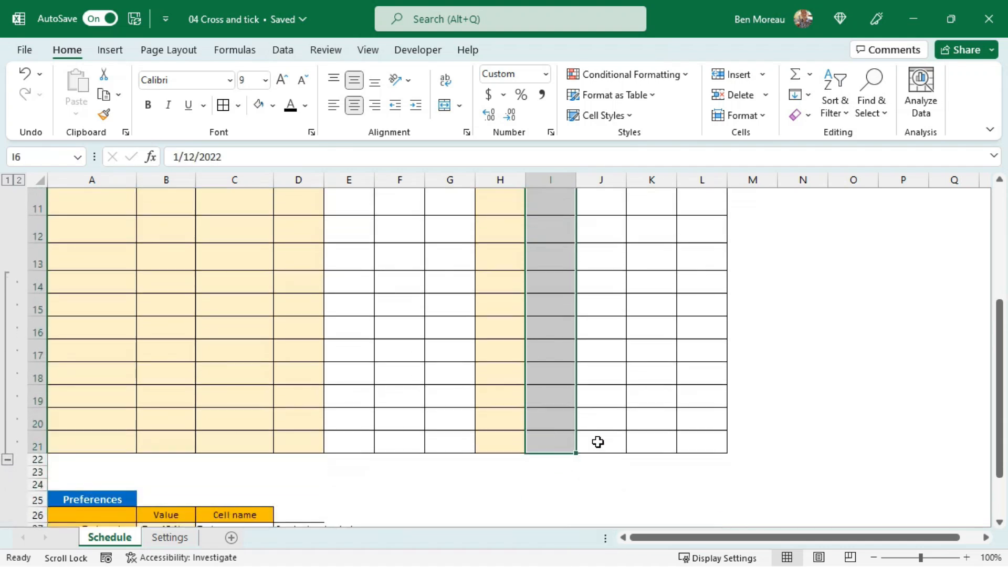
pyautogui.click(660, 74)
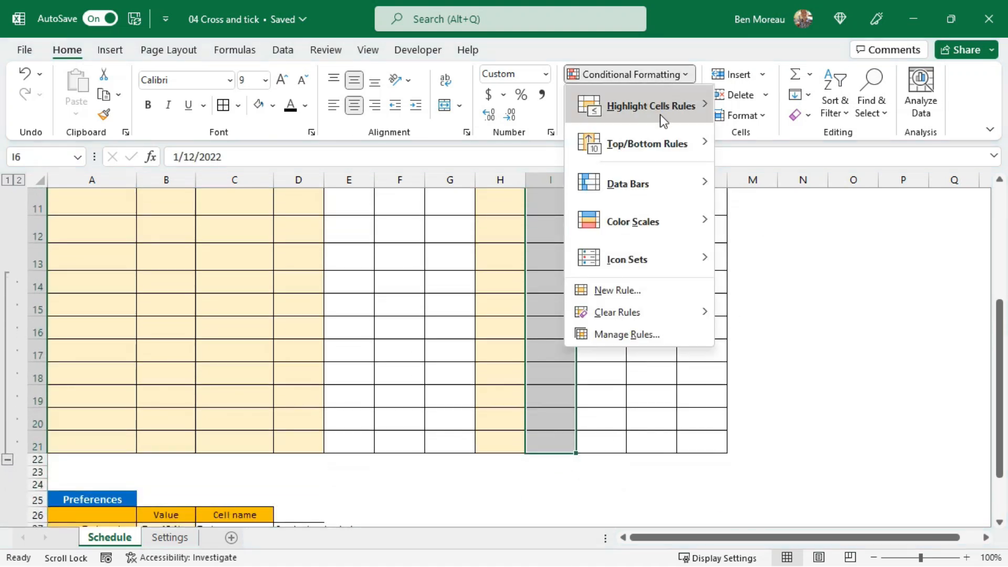
pyautogui.click(648, 290)
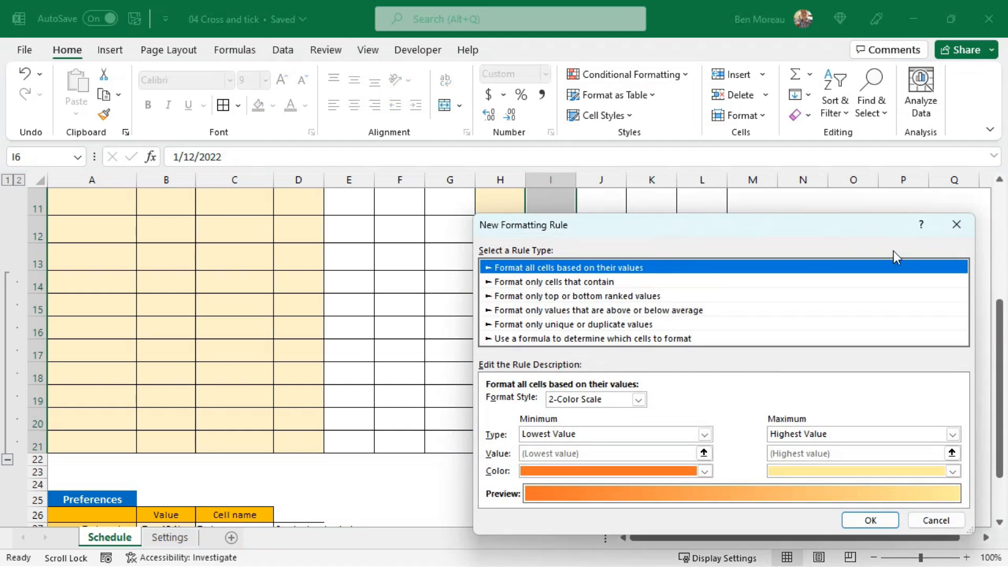
pyautogui.click(586, 339)
pyautogui.click(552, 401)
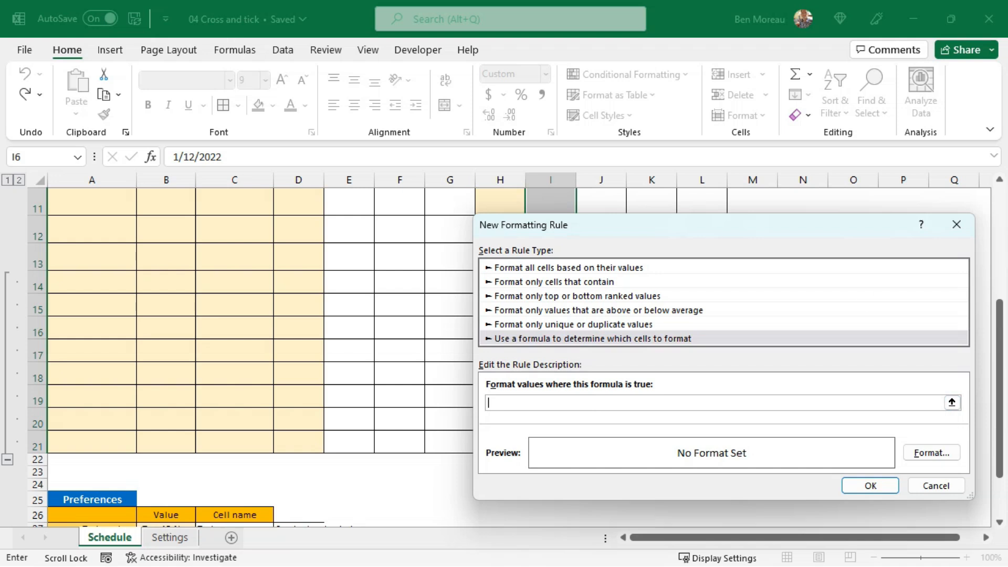
pyautogui.scroll(4, 796, 292)
pyautogui.scroll(-1, 584, 225)
pyautogui.moveTo(584, 224); pyautogui.dragTo(584, 299)
pyautogui.click(509, 243)
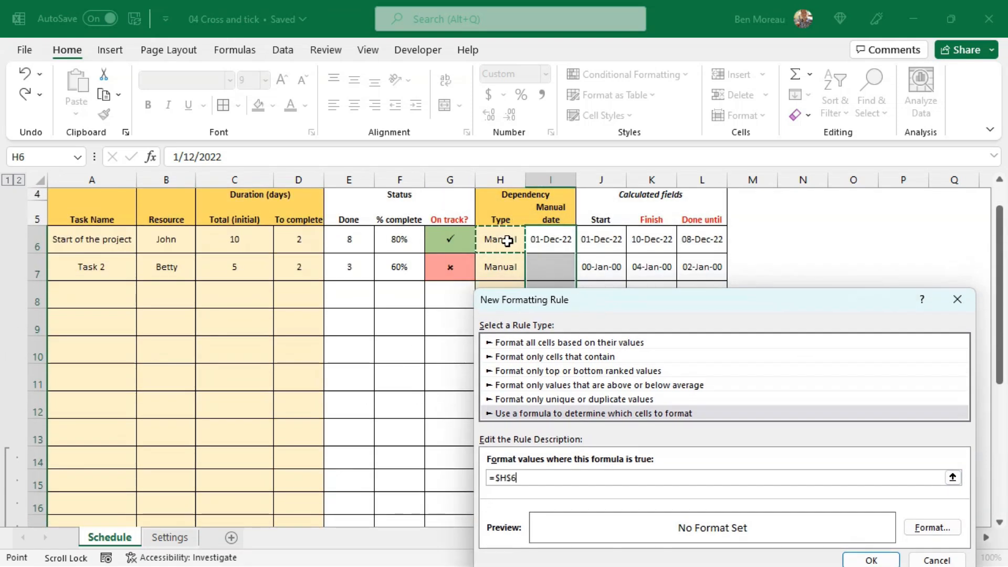
pyautogui.press('BackSpace')
pyautogui.write('6')
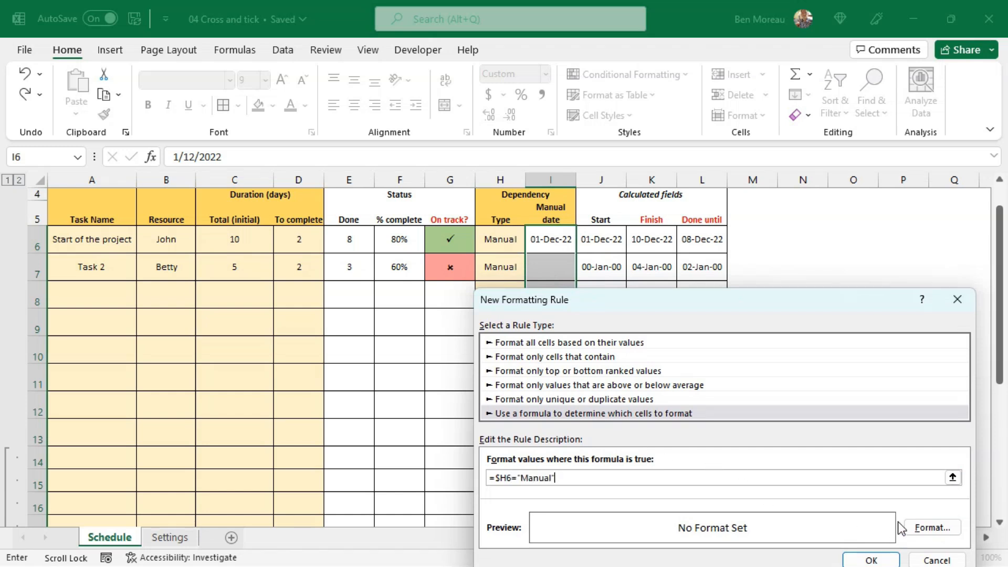
# Give the Manual rule a light gold fill and apply it to the Manual date cells.
pyautogui.click(915, 525)
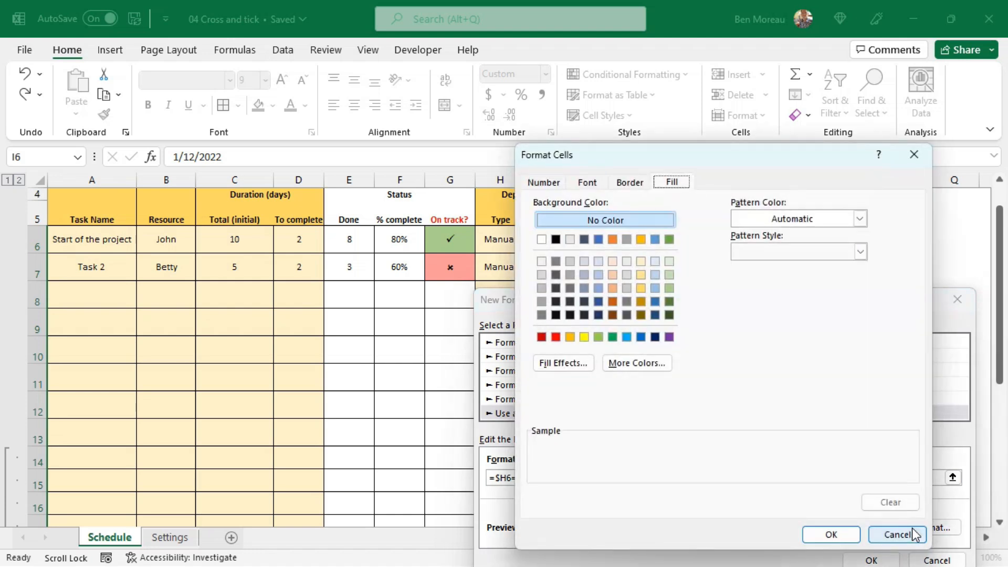
pyautogui.click(640, 258)
pyautogui.click(830, 534)
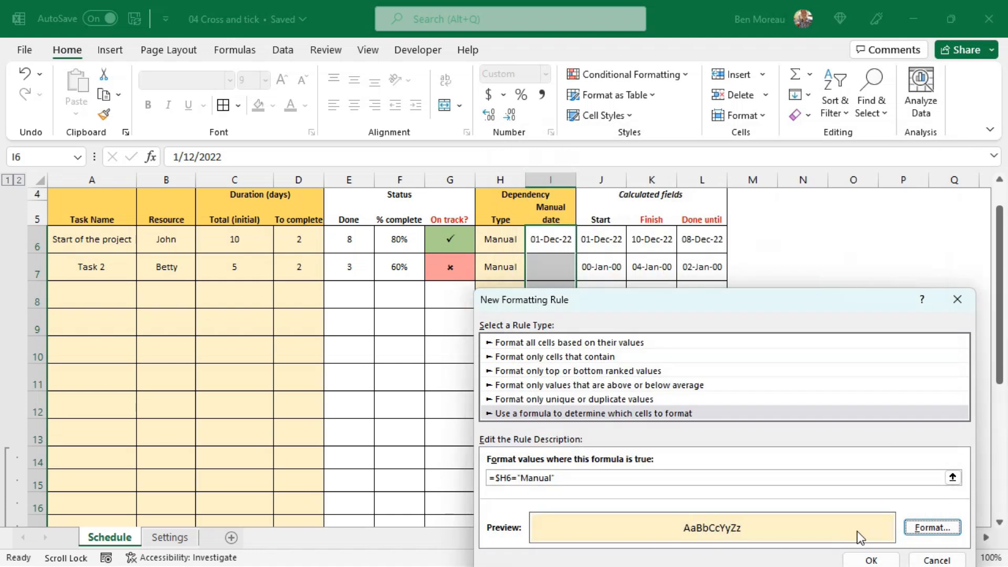
pyautogui.click(871, 560)
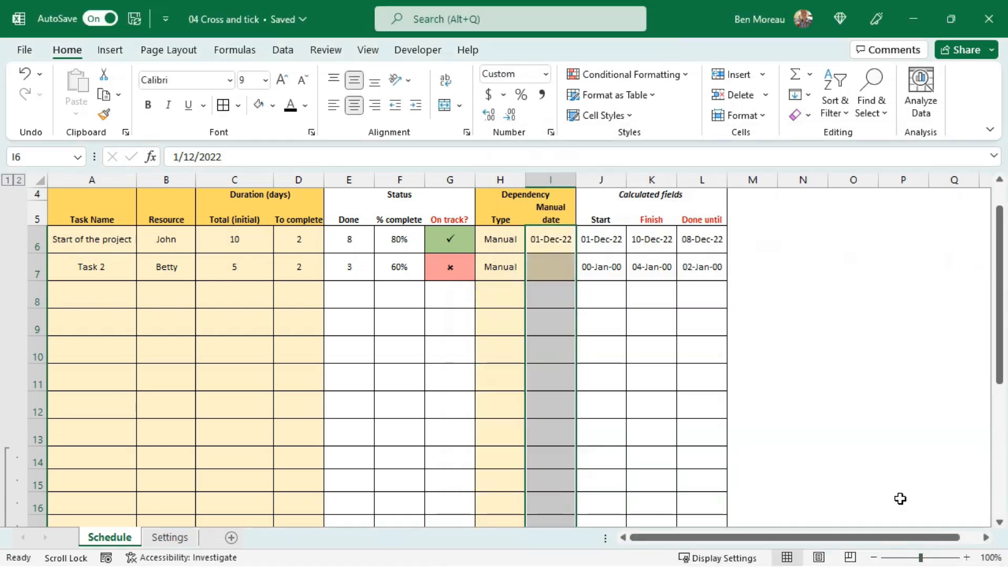
pyautogui.click(674, 349)
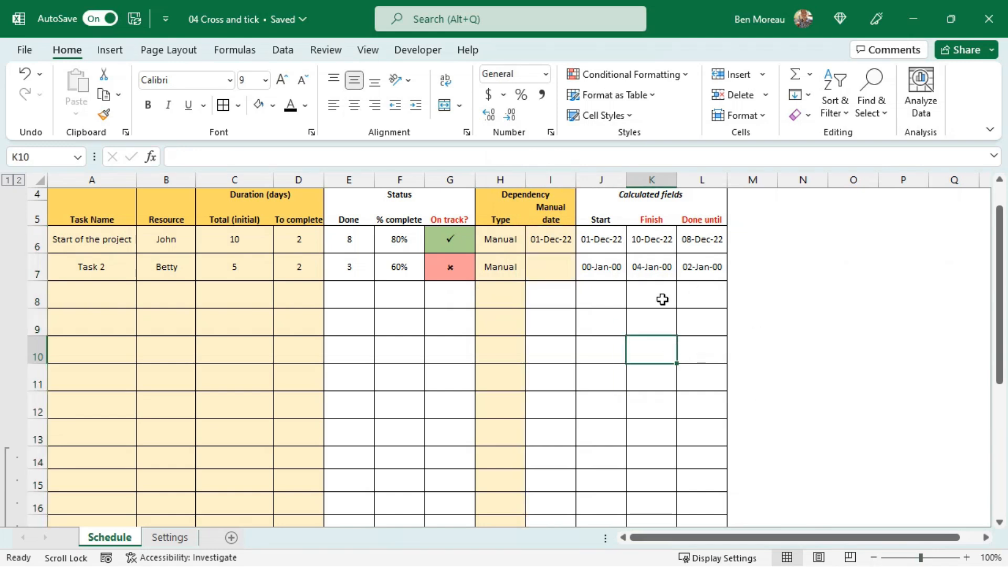
# Test the Manual date highlighting by switching Task 2's dependency type to After and back to Manual.
pyautogui.click(508, 324)
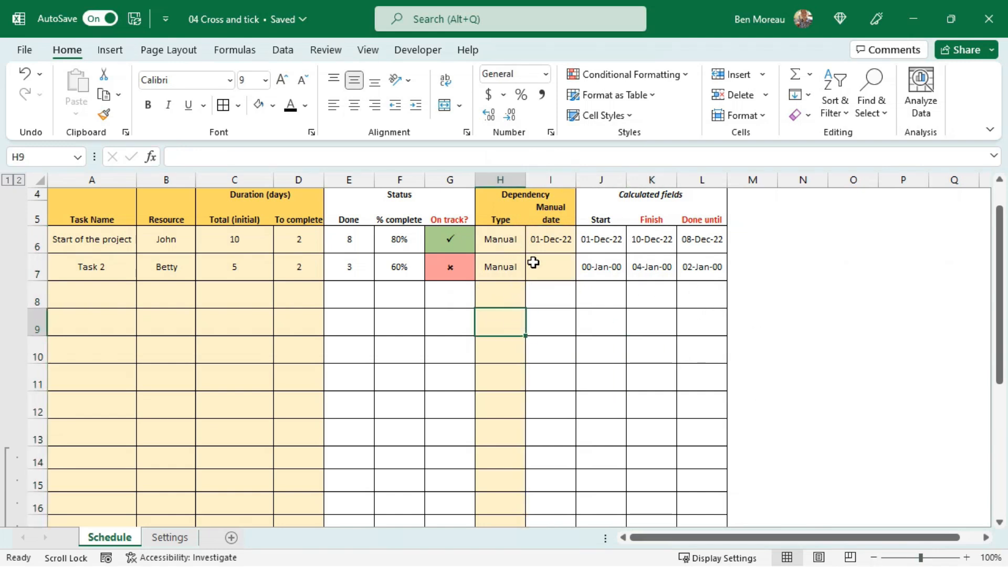
pyautogui.click(510, 270)
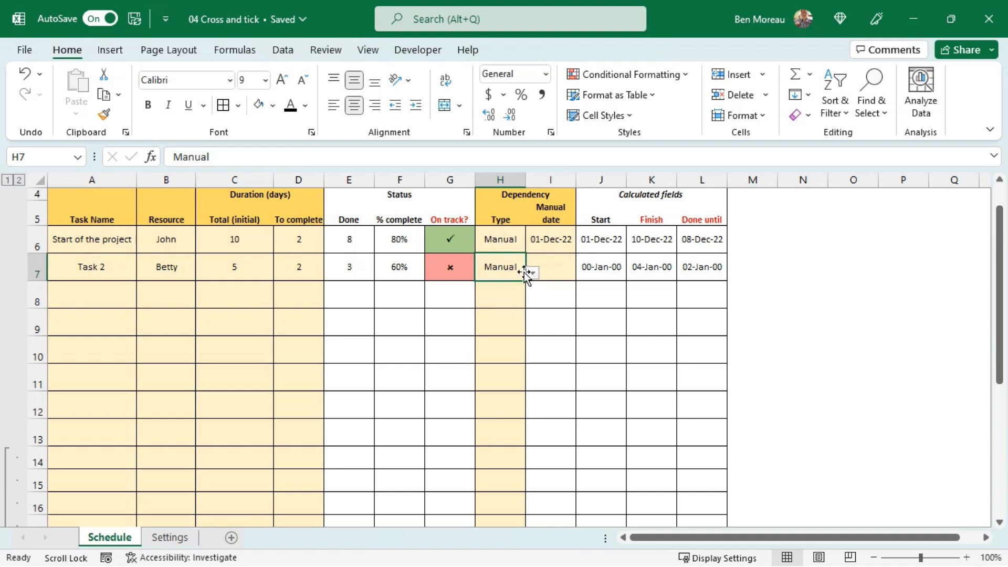
pyautogui.click(531, 274)
pyautogui.click(522, 295)
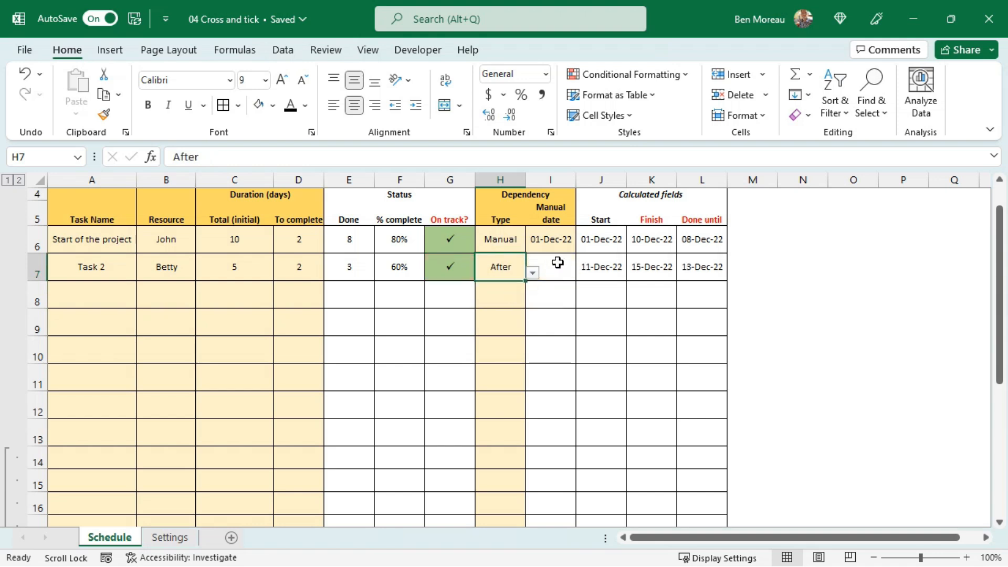
pyautogui.click(534, 275)
pyautogui.click(520, 286)
# Enter 1/10 as Task 2's manual date in I7.
pyautogui.click(546, 271)
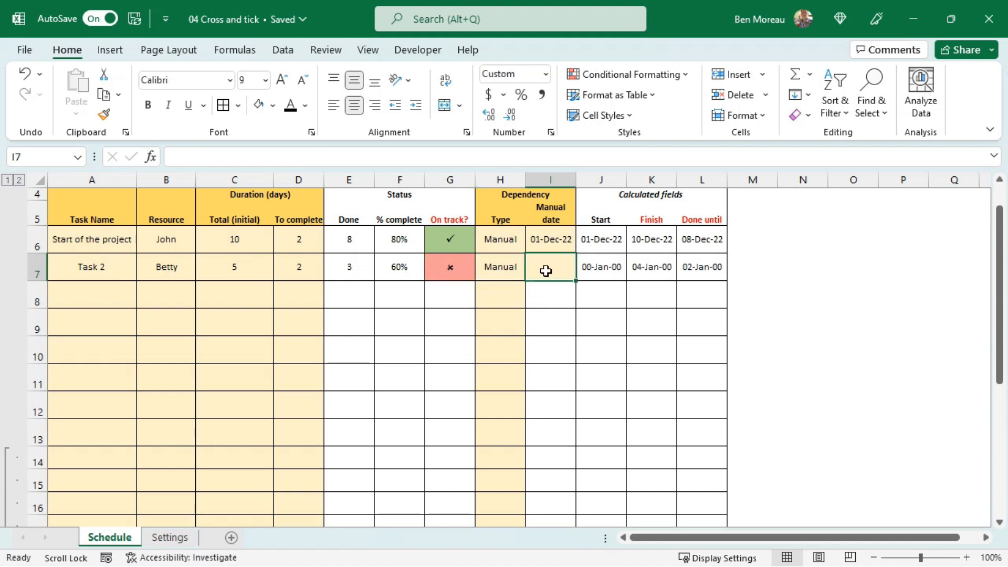
pyautogui.scroll(1, 546, 271)
pyautogui.click(581, 294)
pyautogui.click(554, 302)
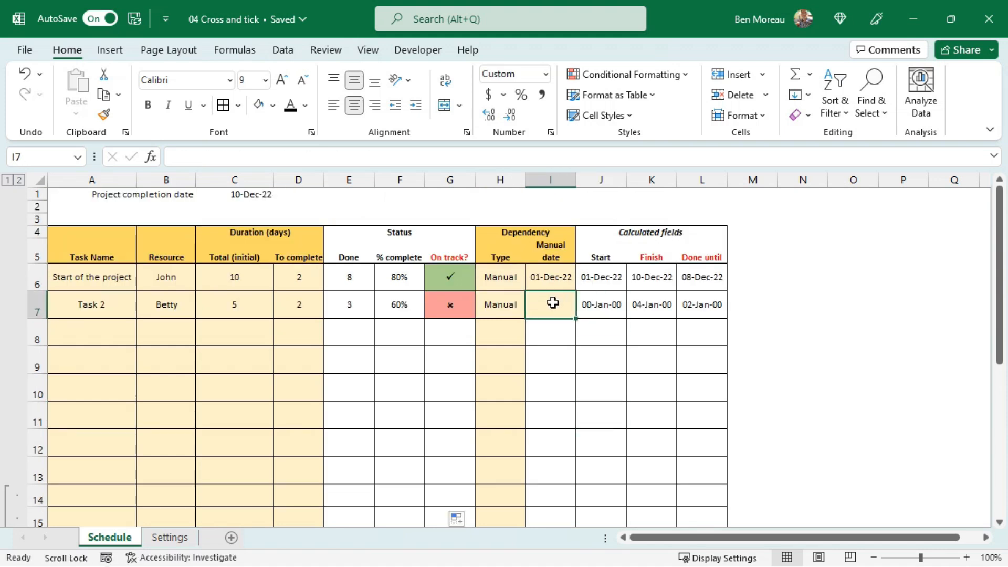
pyautogui.write('1/10')
pyautogui.press('Return')
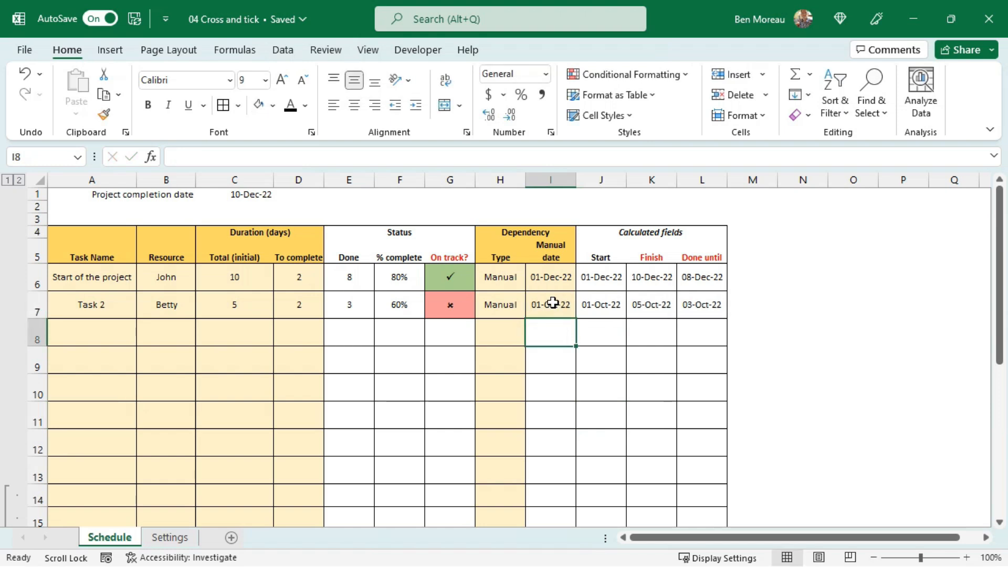
pyautogui.hscroll(1, 553, 304)
pyautogui.click(553, 303)
pyautogui.moveTo(466, 304); pyautogui.dragTo(45, 305)
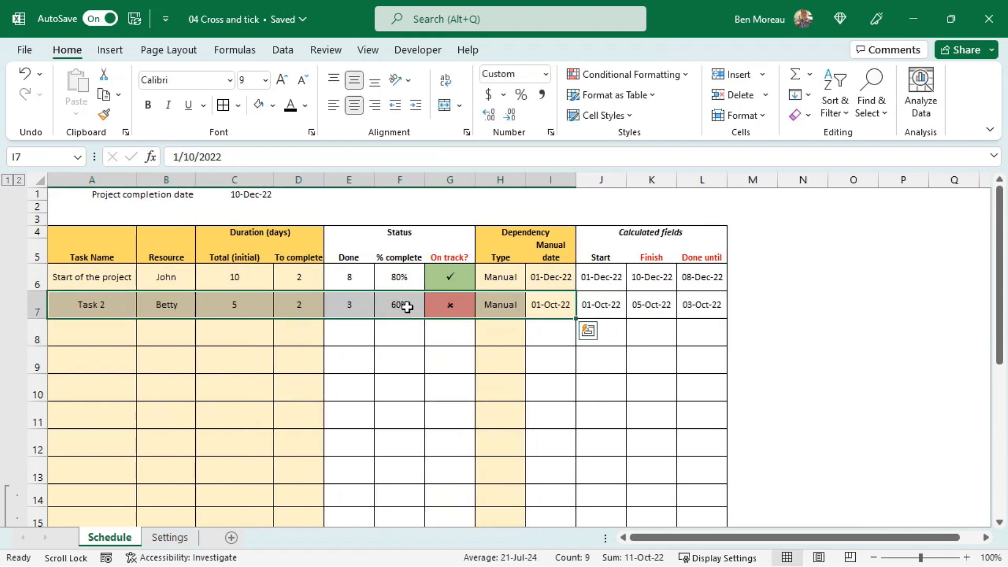
# Apply the five-bar ratings icon set to the % complete cells from F6 down.
pyautogui.click(403, 273)
pyautogui.moveTo(404, 273); pyautogui.dragTo(403, 448)
pyautogui.scroll(3, 513, 401)
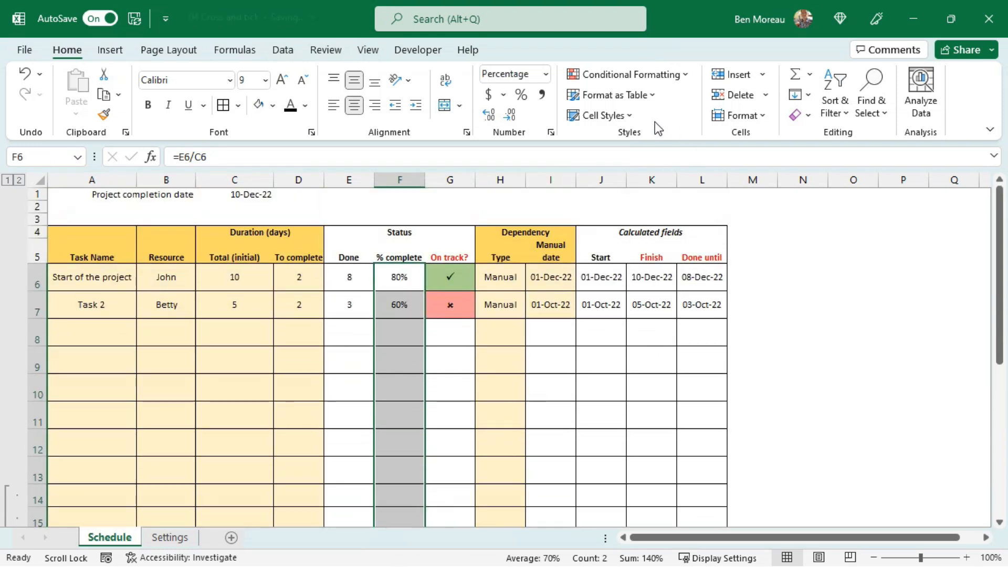
pyautogui.click(638, 77)
pyautogui.moveTo(654, 256)
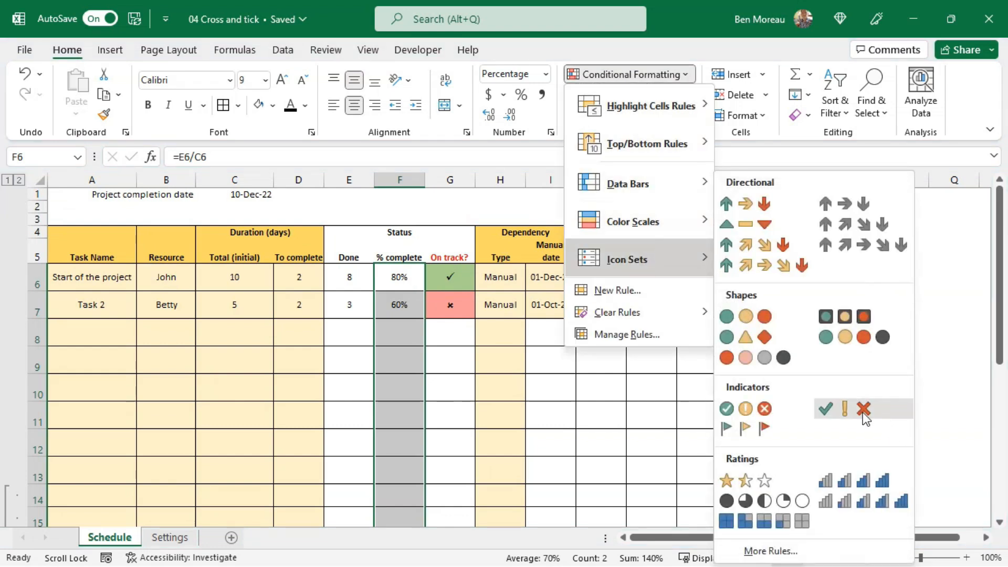
pyautogui.click(881, 501)
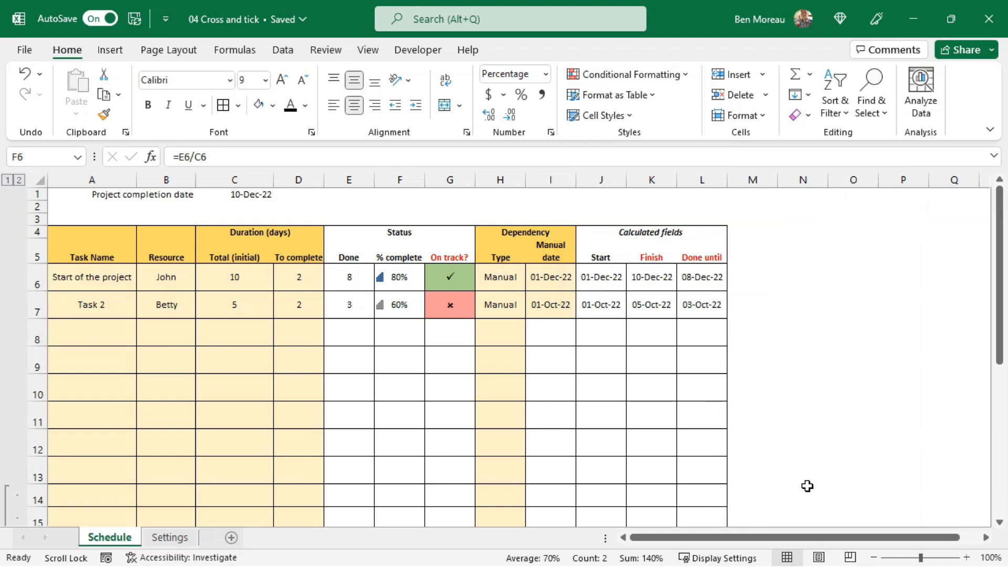
pyautogui.click(641, 71)
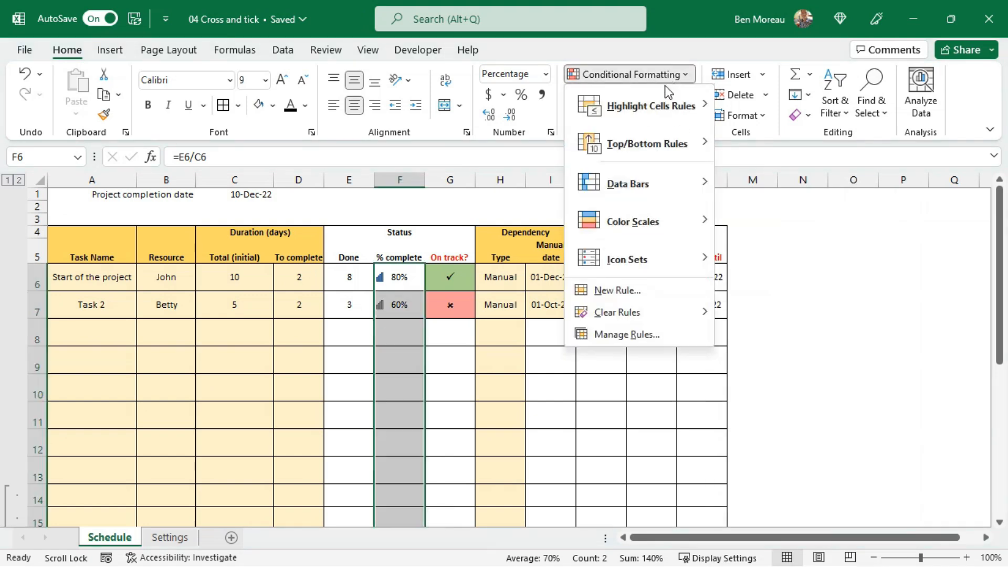
pyautogui.moveTo(661, 261)
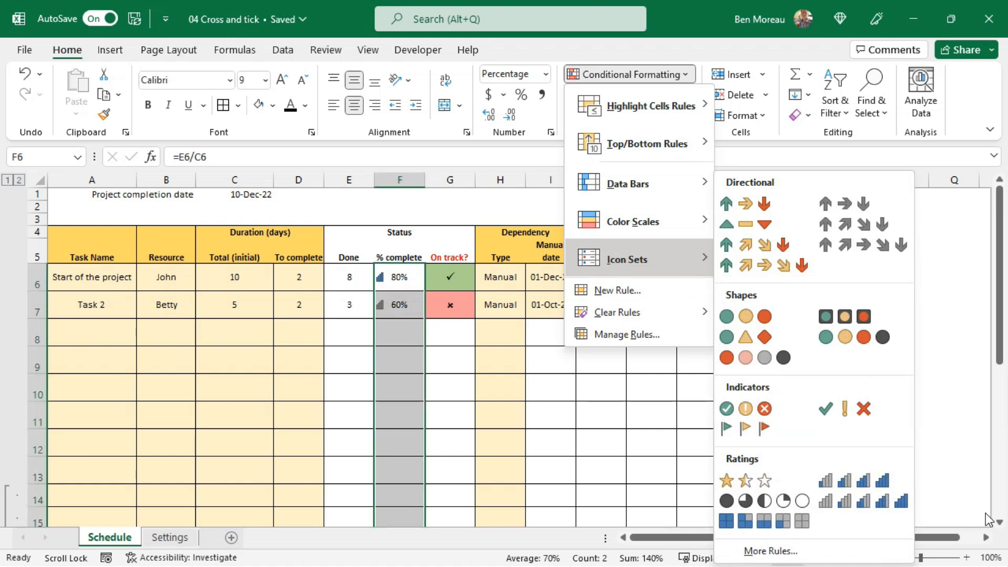
pyautogui.click(862, 496)
pyautogui.click(610, 440)
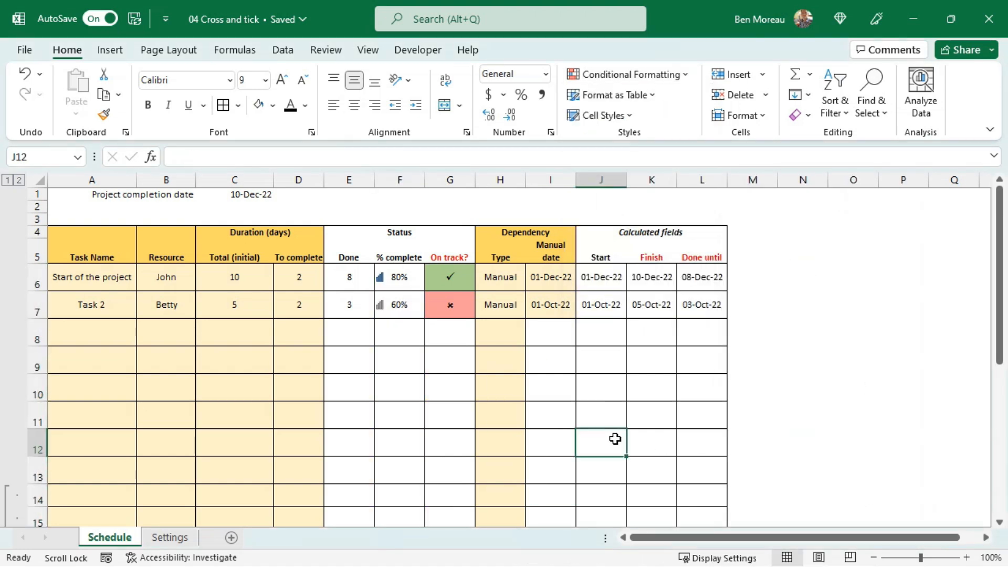
# Format the project completion date in C1 with centered bold white text on a blue fill.
pyautogui.click(254, 197)
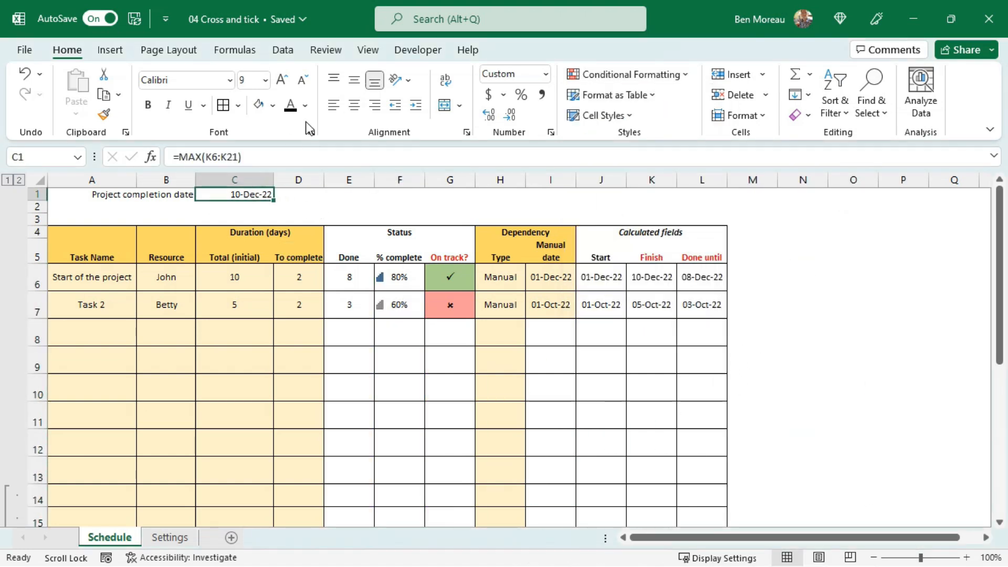
pyautogui.click(309, 105)
pyautogui.click(295, 171)
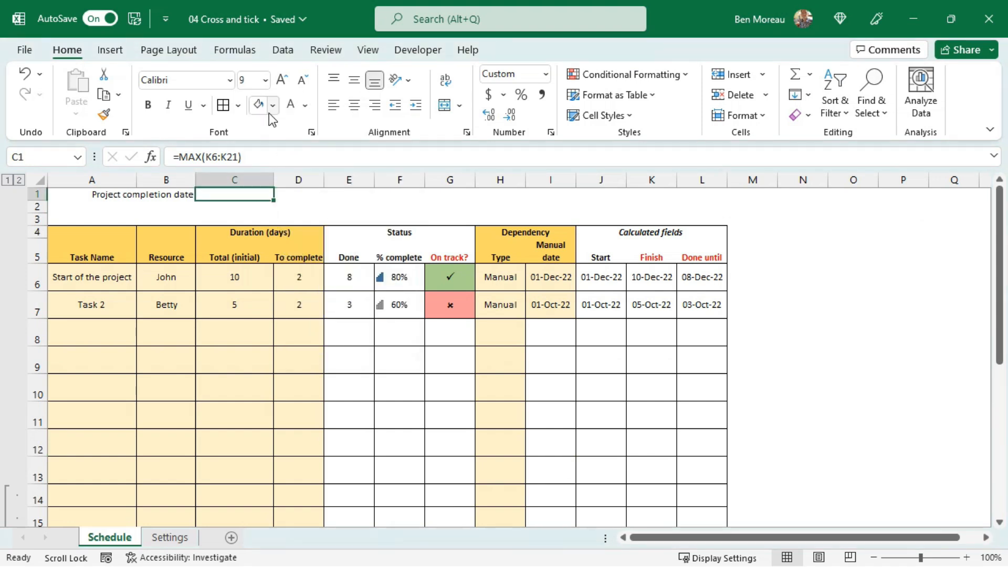
pyautogui.click(273, 106)
pyautogui.click(310, 146)
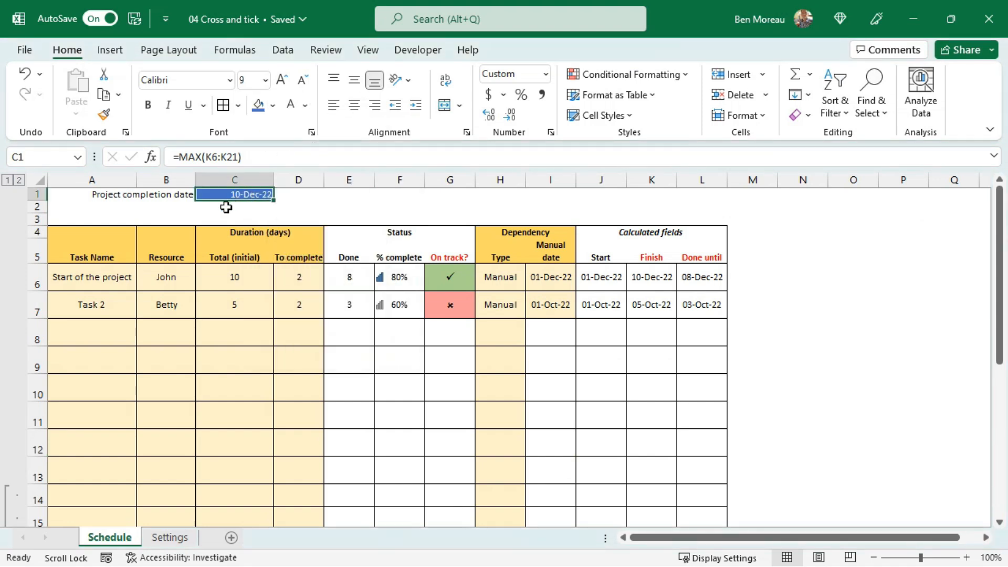
# Fill the Project completion date label cells A1:B1 with gold.
pyautogui.press('Left')
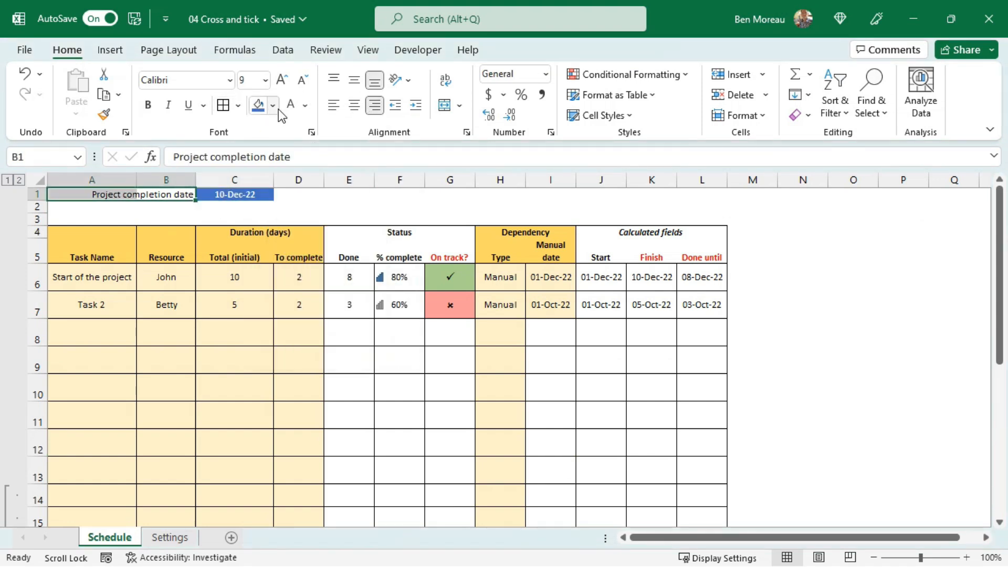
pyautogui.click(273, 106)
pyautogui.click(353, 145)
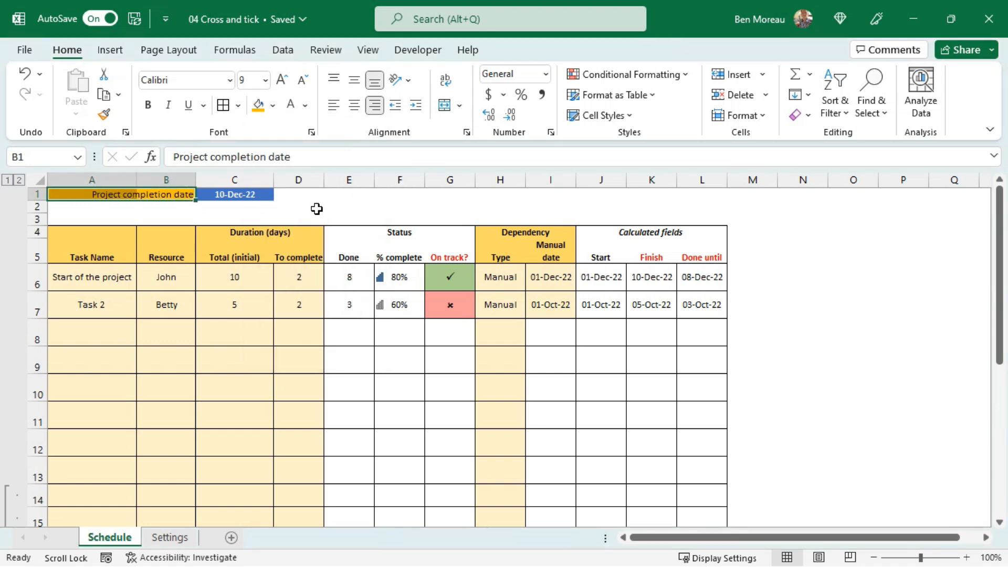
pyautogui.moveTo(40, 201); pyautogui.dragTo(40, 201)
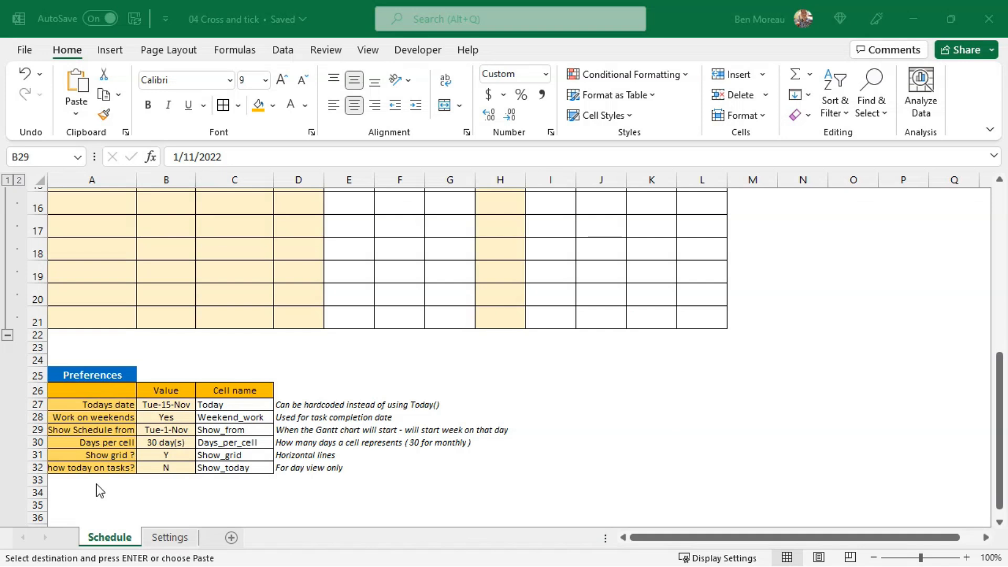
# Paste the additional display settings into the Preferences table and name the Show Schedule from value cell B29 Show_from.
pyautogui.hotkey('ctrl', 'v')
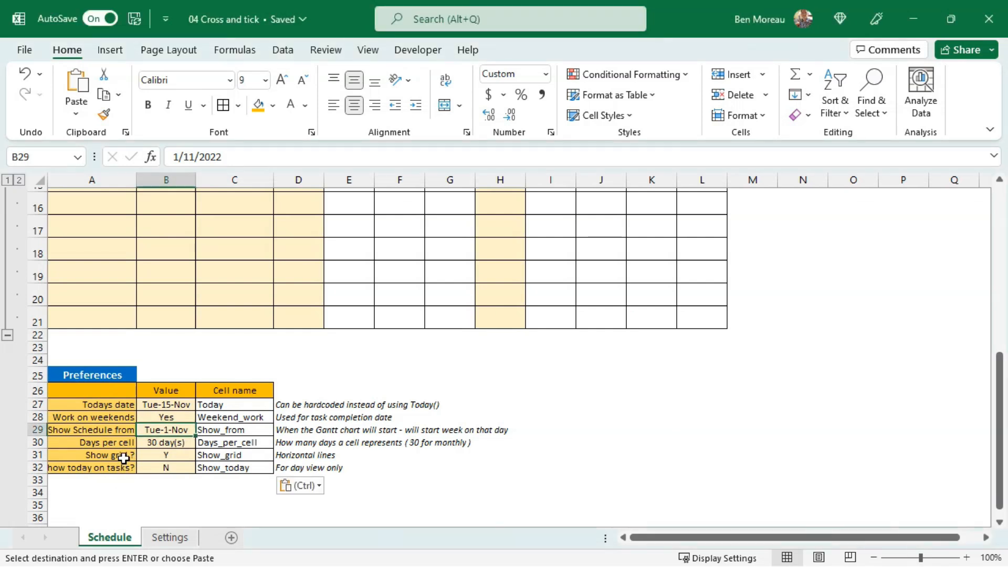
pyautogui.click(112, 430)
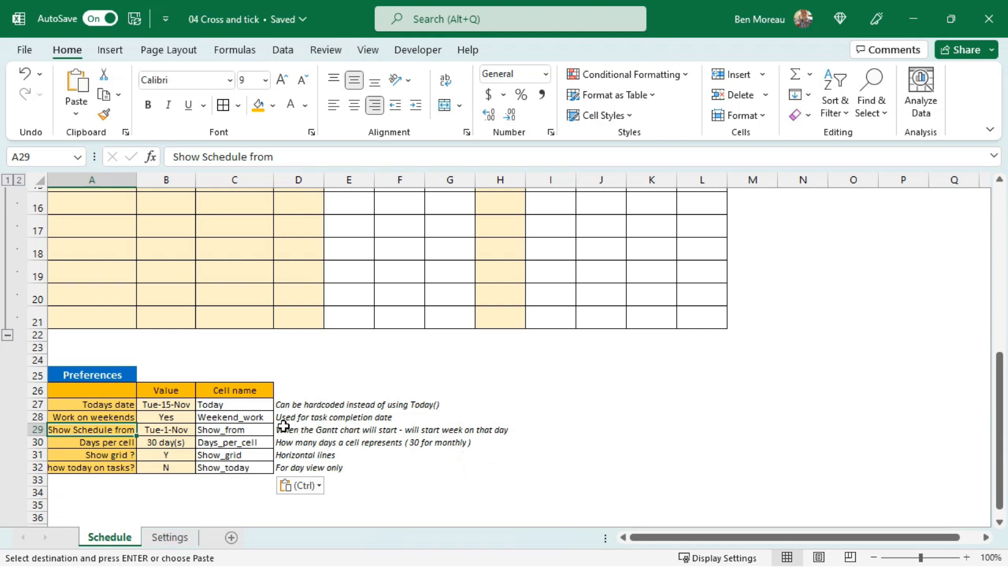
pyautogui.click(166, 430)
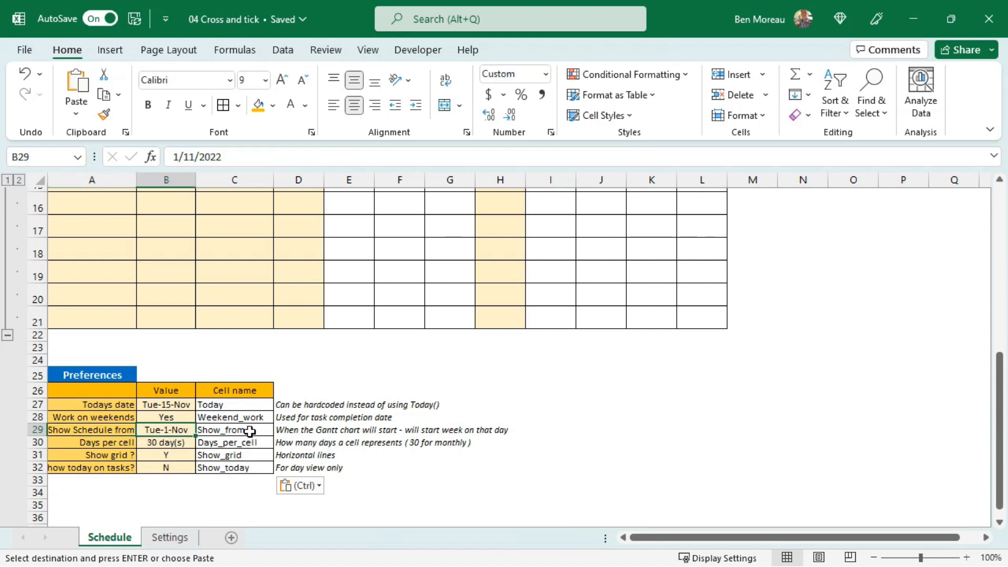
pyautogui.click(60, 157)
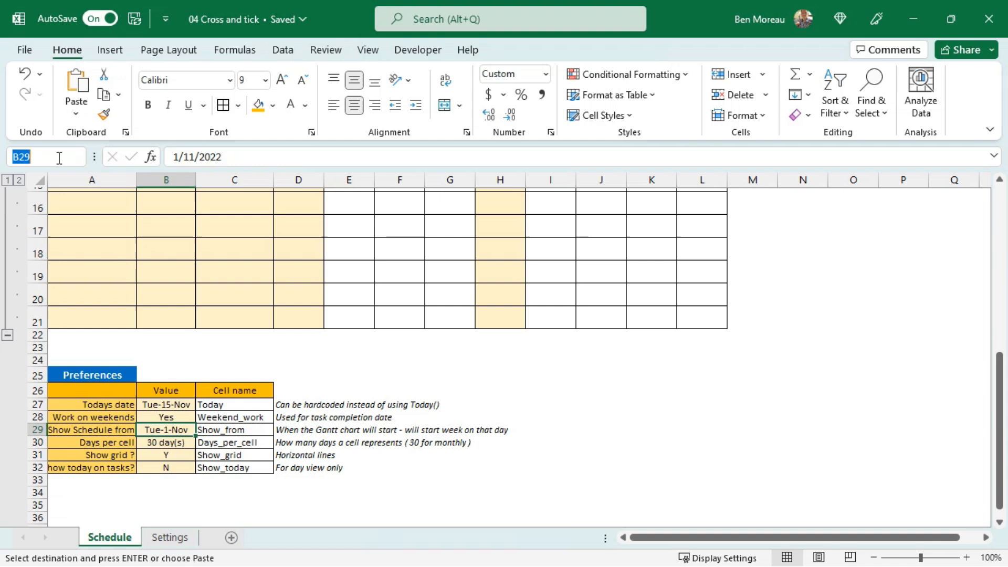
pyautogui.write('Show_from')
pyautogui.press('Return')
# Name the Days per cell value cell B30 Days_per_cell.
pyautogui.click(178, 448)
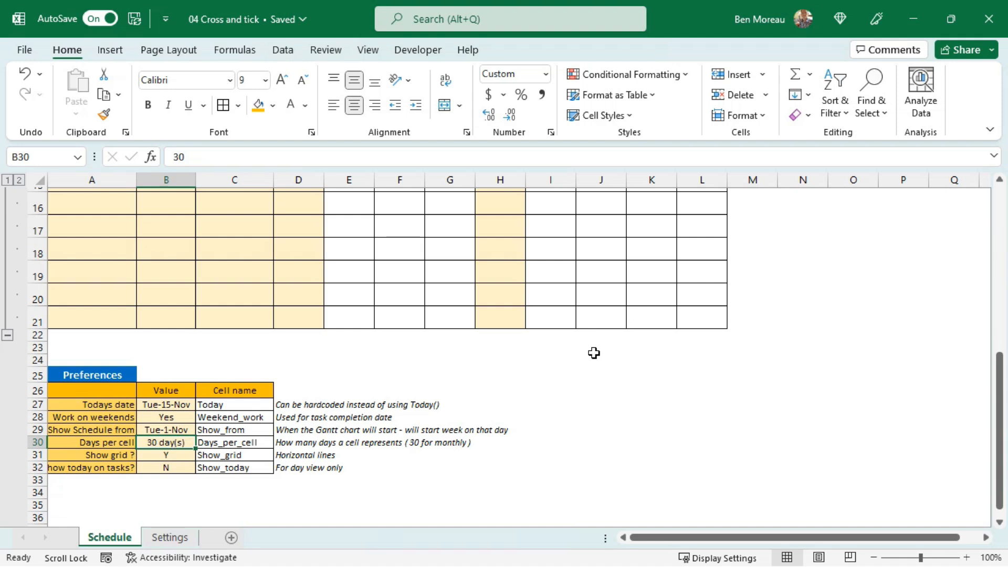
pyautogui.click(745, 315)
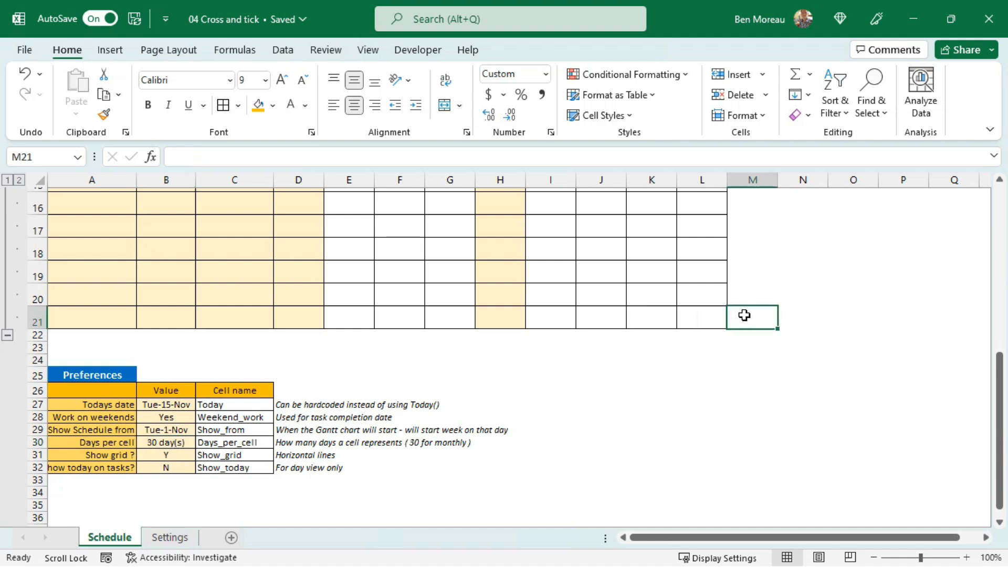
pyautogui.click(179, 444)
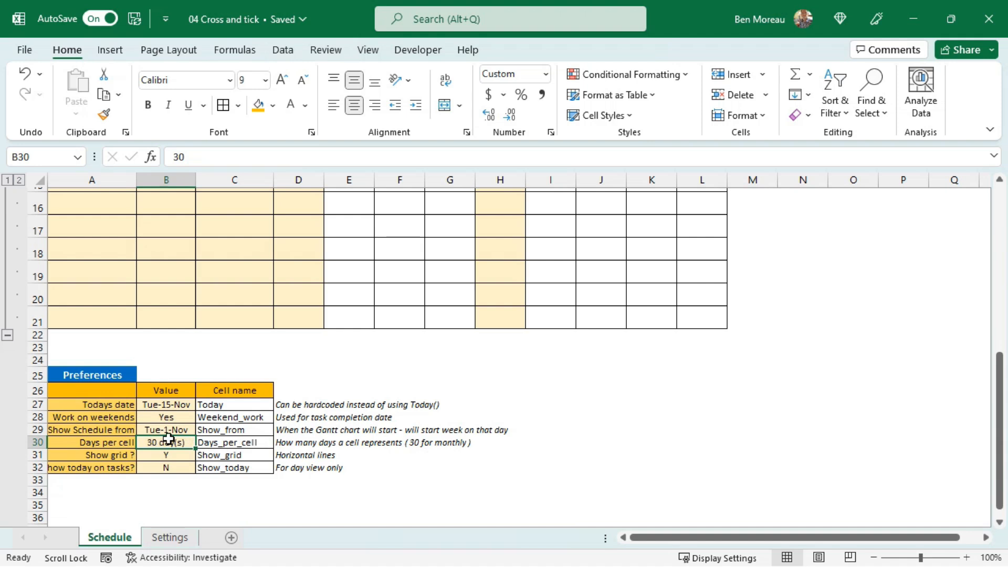
pyautogui.click(38, 156)
pyautogui.write('Da')
pyautogui.write('ys_per_cell')
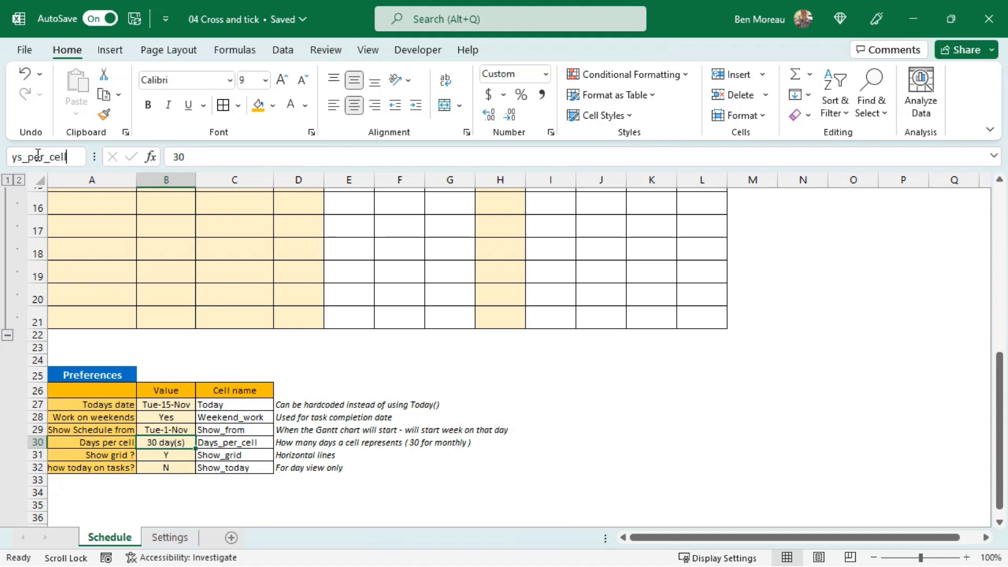
pyautogui.press('Return')
# Name the Show grid ? value cell B31 Show_grid.
pyautogui.click(171, 459)
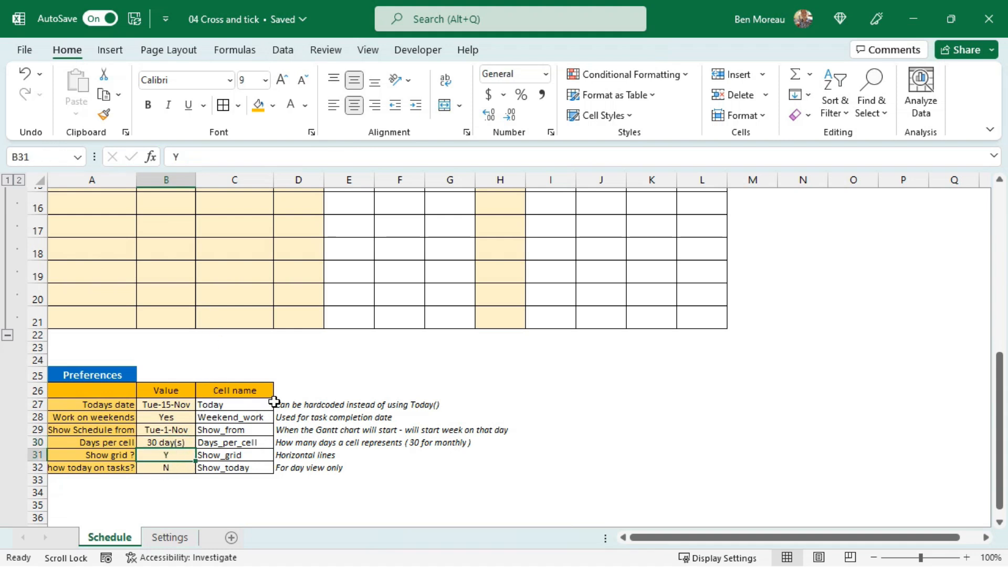
pyautogui.click(53, 156)
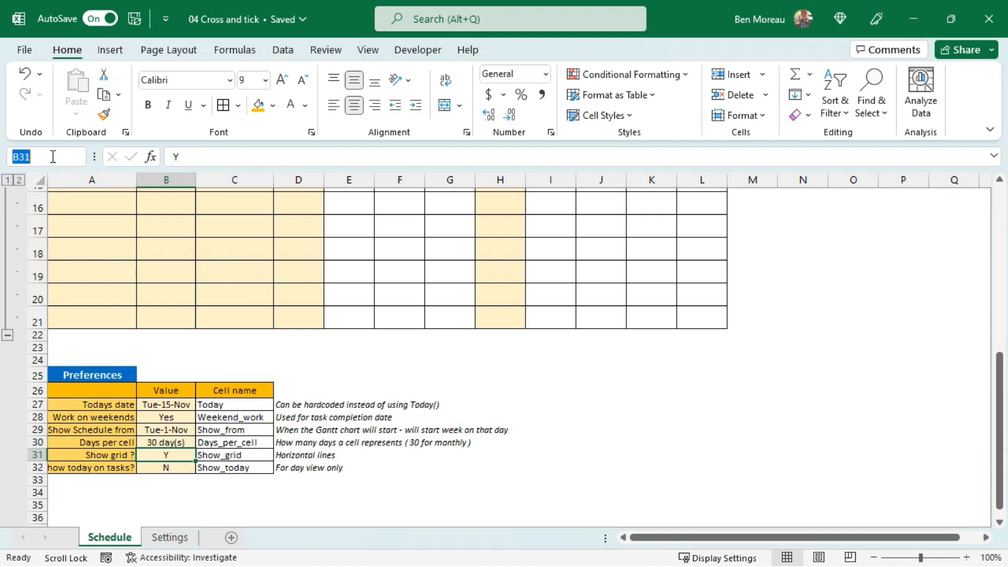
pyautogui.write('Show_grid')
pyautogui.press('Return')
# Open the cell name of B32, the value for showing today on tasks, for editing.
pyautogui.click(148, 467)
pyautogui.hotkey('alt', 'F3')
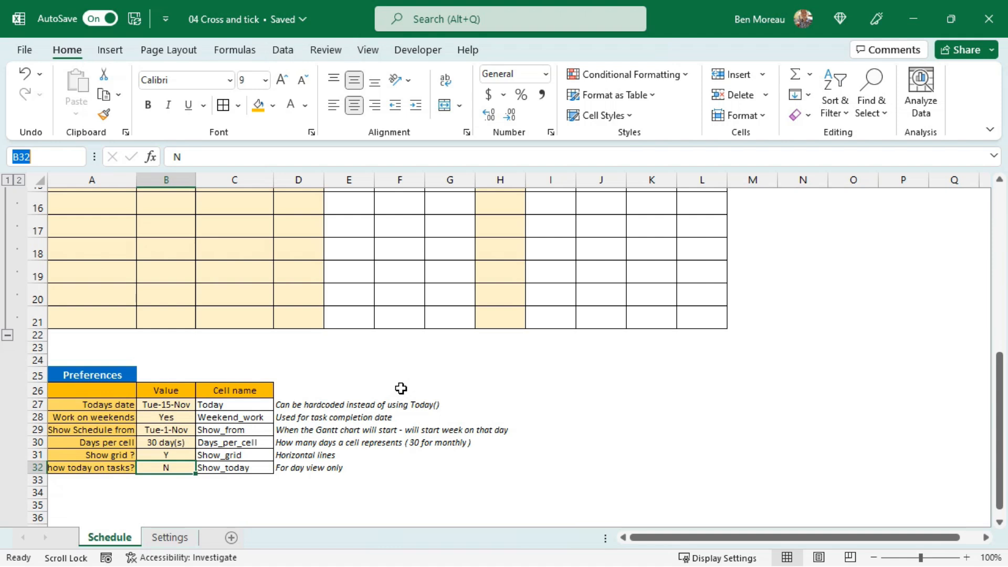
# Name cell B32, the show-today-on-tasks preference, Show_today.
pyautogui.write('Show_today')
pyautogui.press('Return')
pyautogui.click(380, 455)
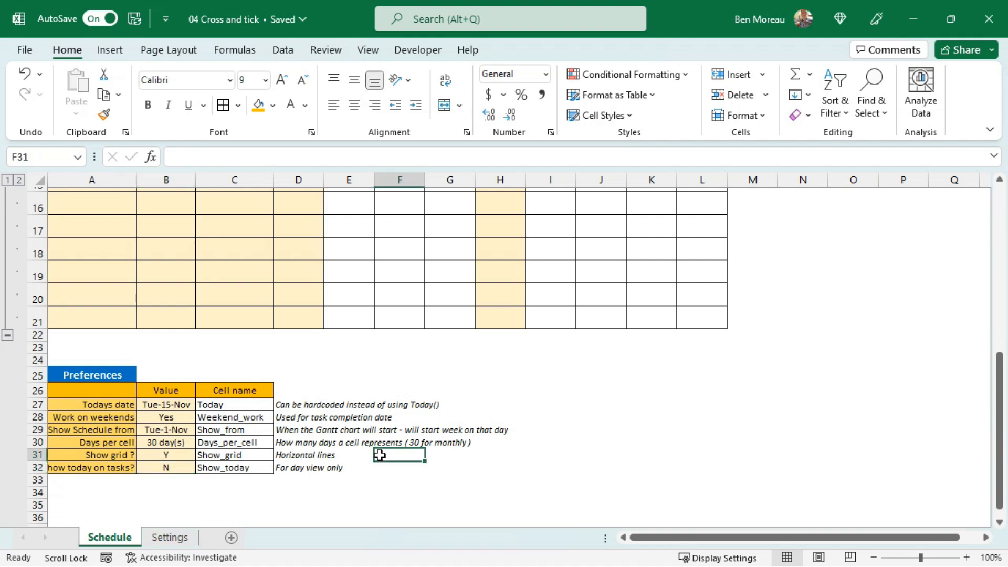
pyautogui.scroll(2, 381, 455)
pyautogui.scroll(-2, 296, 365)
pyautogui.click(297, 367)
pyautogui.moveTo(297, 367); pyautogui.dragTo(288, 429)
pyautogui.click(501, 468)
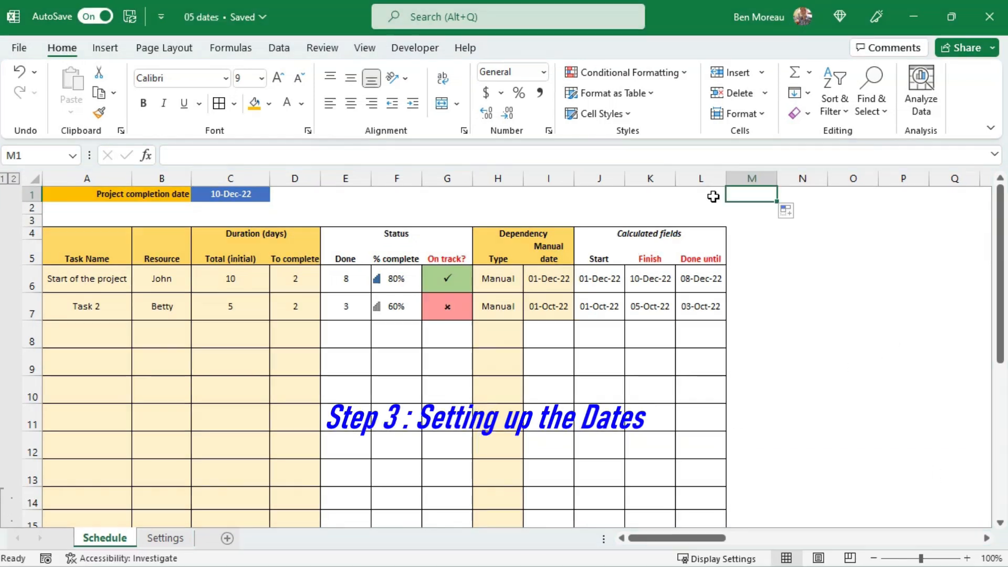
# Enter the formula =Show_from in cell M1 to start the timeline date row.
pyautogui.write('=show_')
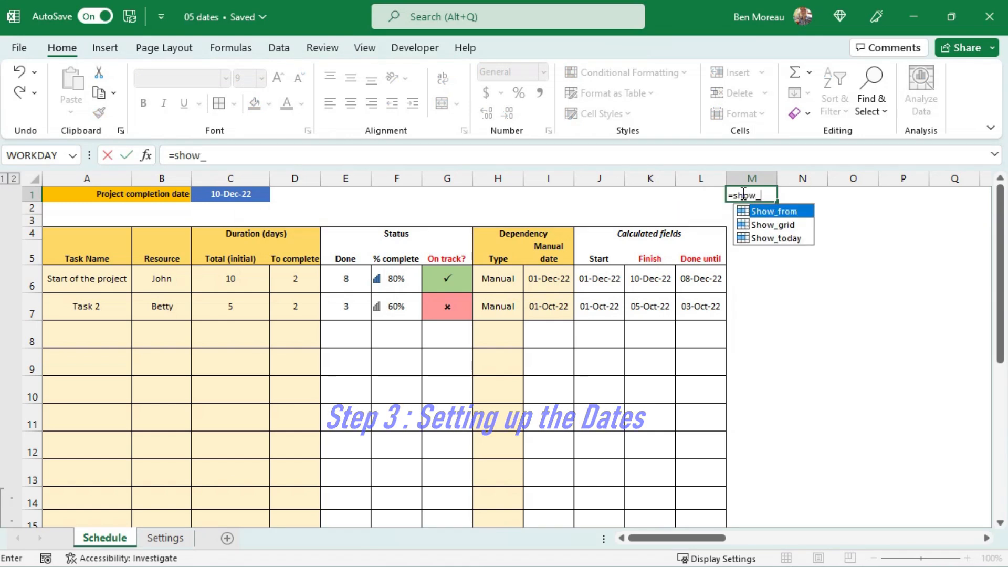
pyautogui.write('from')
pyautogui.press('Return')
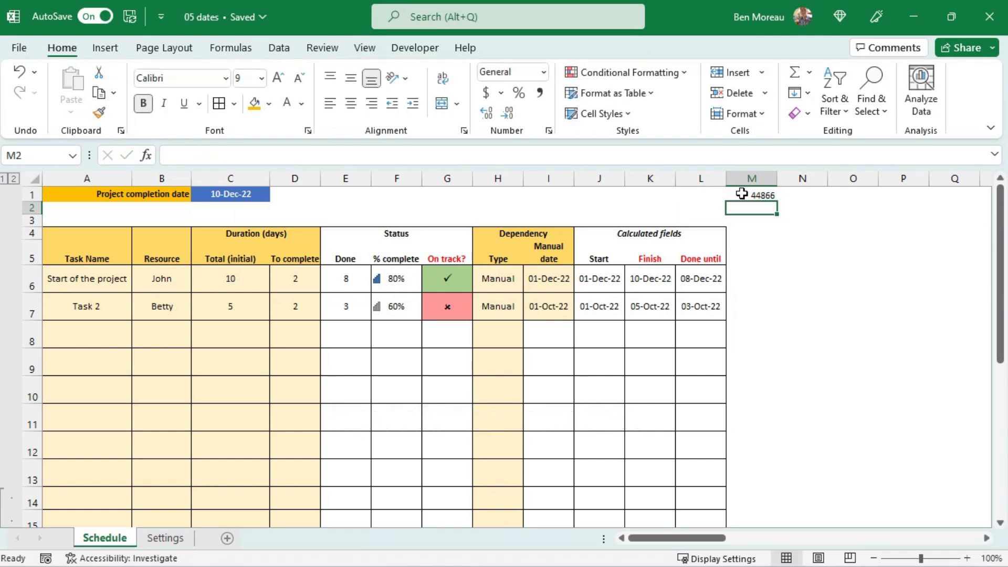
pyautogui.click(742, 194)
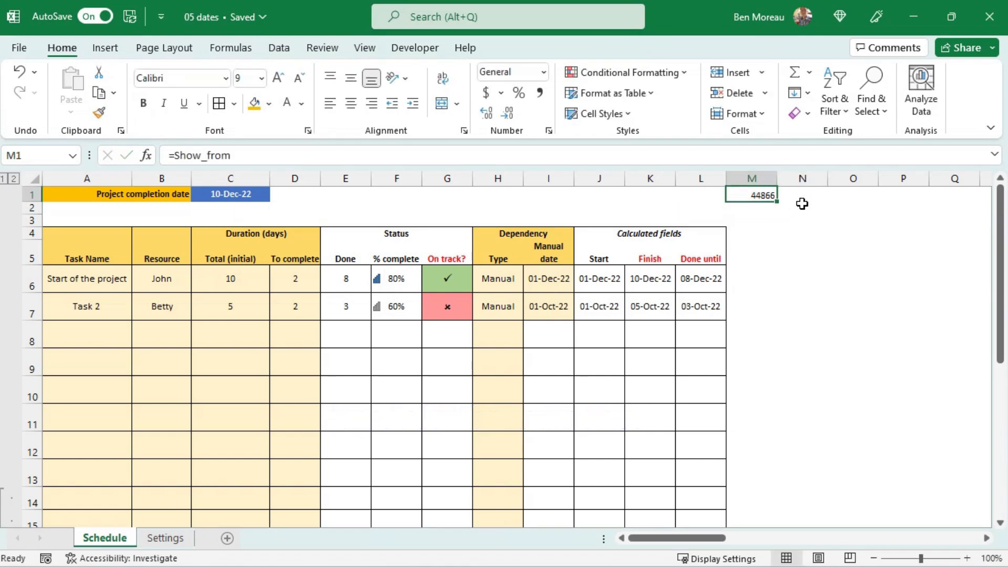
# Enter 0 in cell L1, just before the first timeline date.
pyautogui.click(701, 193)
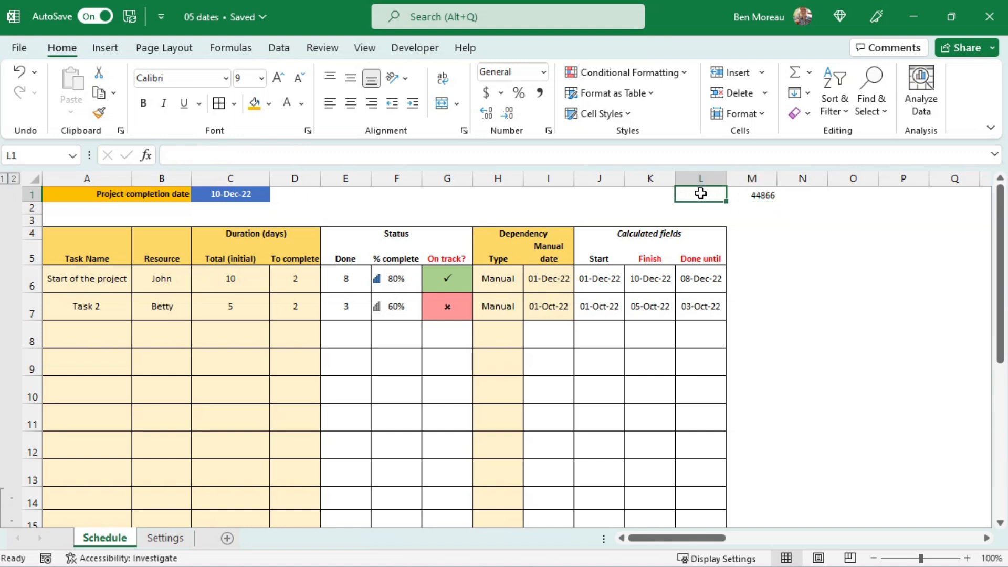
pyautogui.write('0')
pyautogui.press('Return')
# Enter the formula =M1+Days_per_cell in cell N1 to calculate the second timeline date.
pyautogui.press('Up')
pyautogui.press('Right')
pyautogui.press('Right')
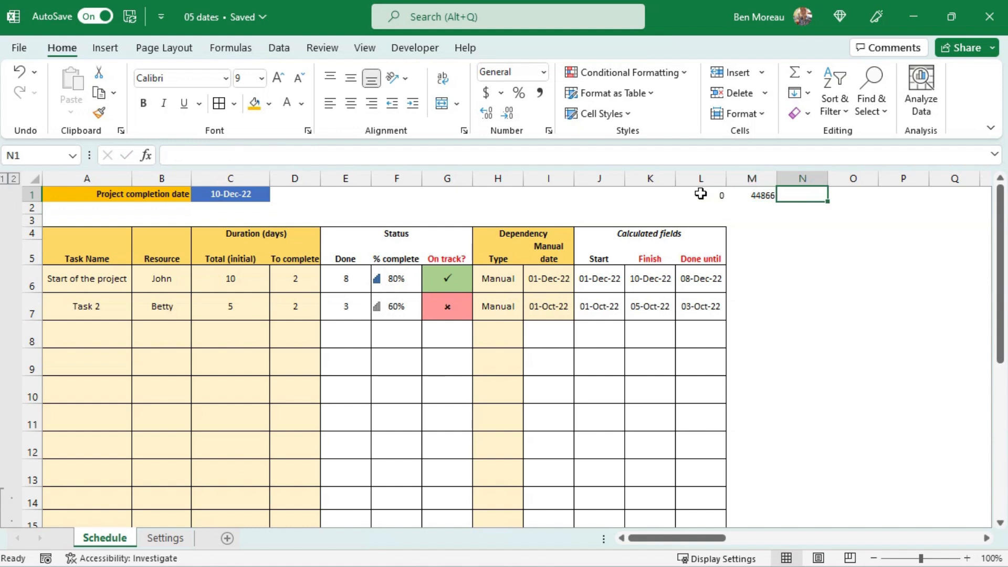
pyautogui.write('=')
pyautogui.press('Left')
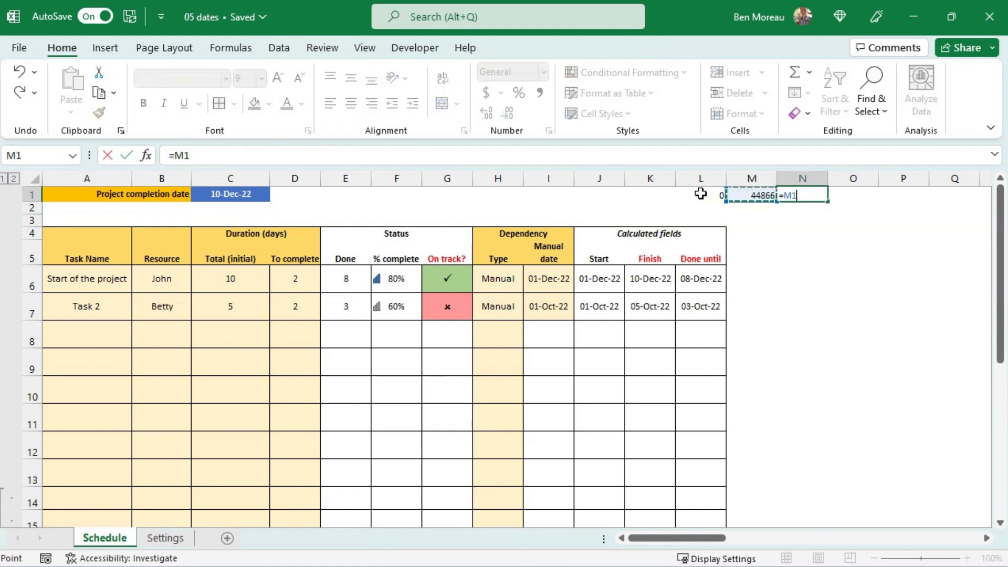
pyautogui.write('+')
pyautogui.moveTo(1001, 231); pyautogui.dragTo(1004, 394)
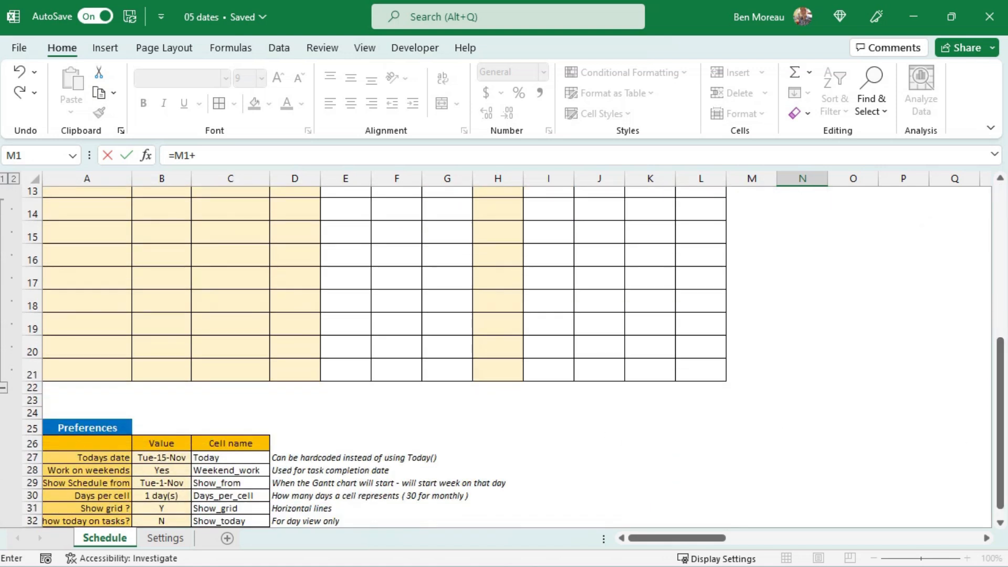
pyautogui.moveTo(1000, 347); pyautogui.dragTo(1001, 193)
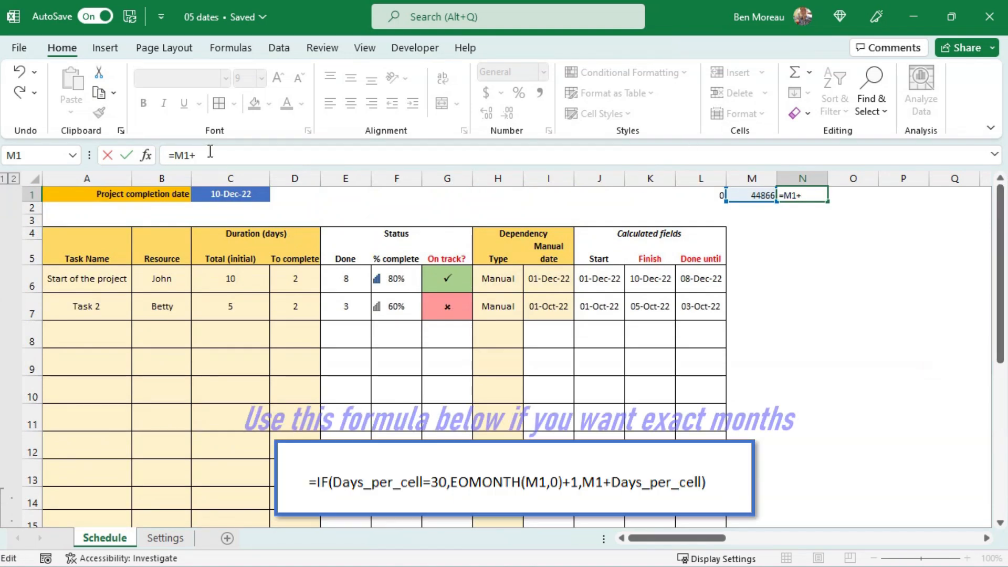
pyautogui.write('days_')
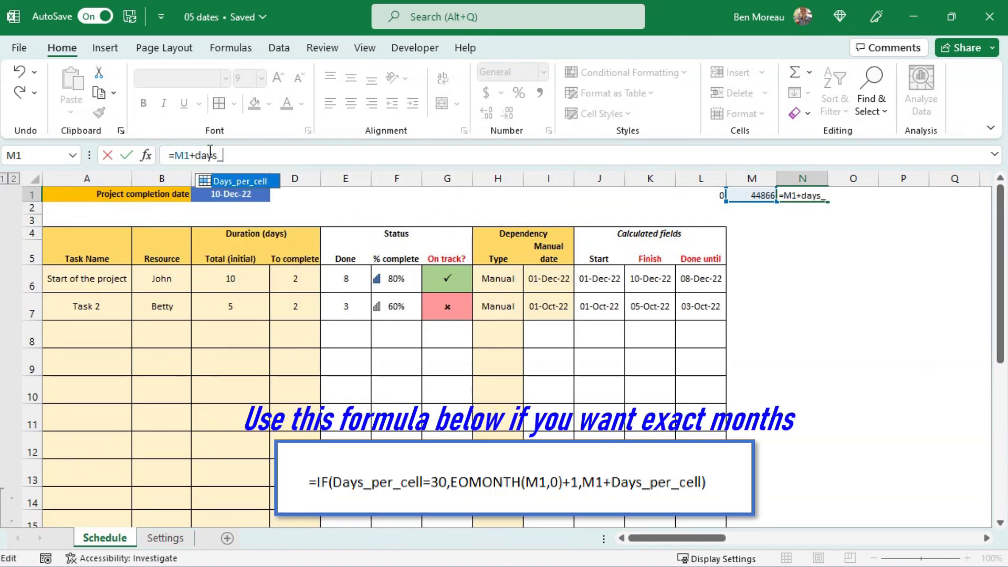
pyautogui.write('per_cell')
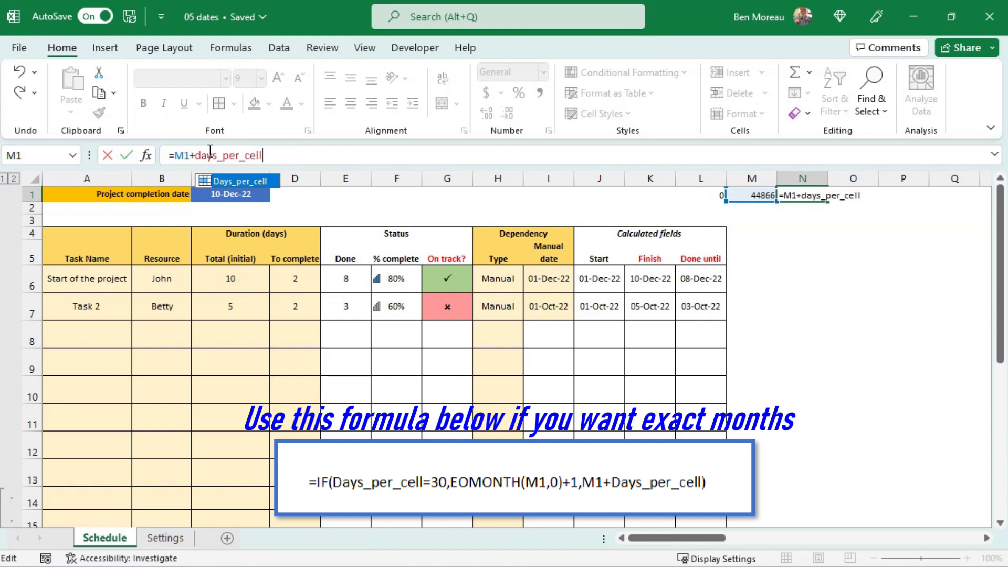
pyautogui.press('Return')
pyautogui.press('Up')
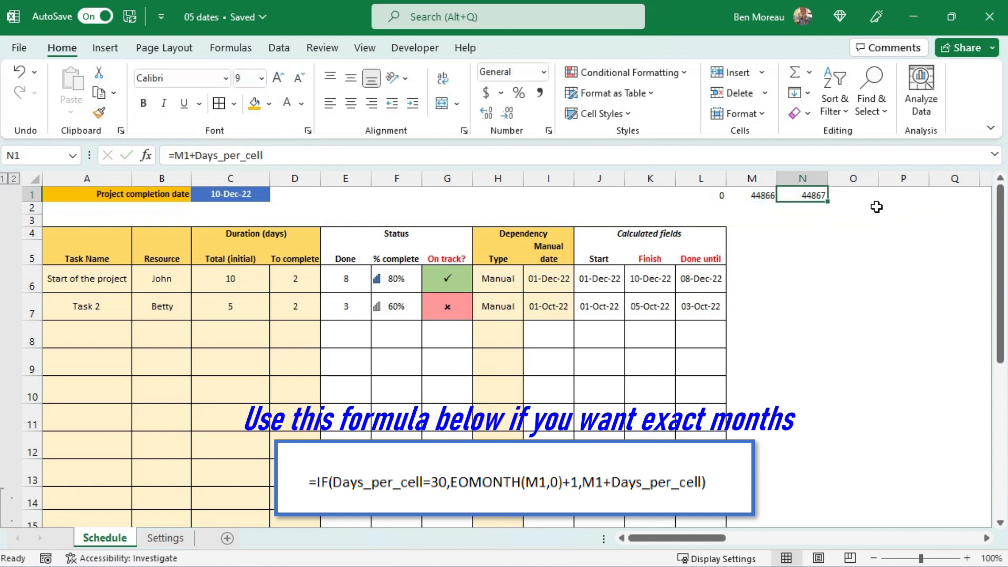
# Fill the N1 date formula across row 1 through column BM, and return to cell M1.
pyautogui.moveTo(828, 201)
pyautogui.mouseDown()
pyautogui.moveTo(946, 200)
pyautogui.moveTo(963, 216)
pyautogui.moveTo(952, 200)
pyautogui.moveTo(845, 201)
pyautogui.mouseUp()
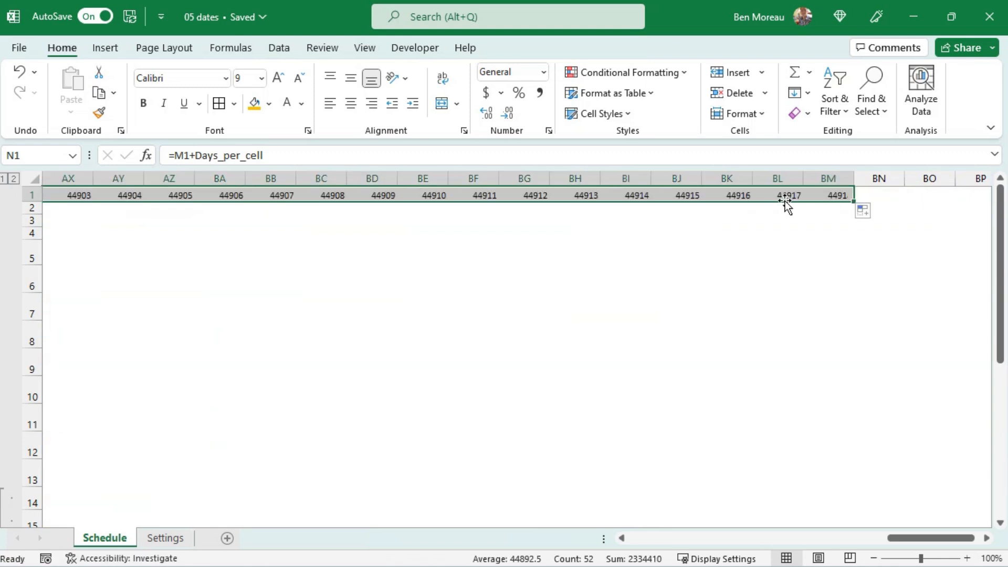
pyautogui.click(732, 194)
pyautogui.press('Left')
pyautogui.press('Left')
pyautogui.press('Left')
pyautogui.press('Left')
pyautogui.press('Left')
pyautogui.press('Left')
pyautogui.press('Left')
pyautogui.press('Left')
pyautogui.press('Left')
pyautogui.press('Left')
pyautogui.press('Left')
pyautogui.press('Left')
pyautogui.press('Left')
pyautogui.press('Left')
pyautogui.press('Left')
pyautogui.press('Left')
pyautogui.press('Left')
pyautogui.press('Left')
pyautogui.press('Left')
pyautogui.press('Left')
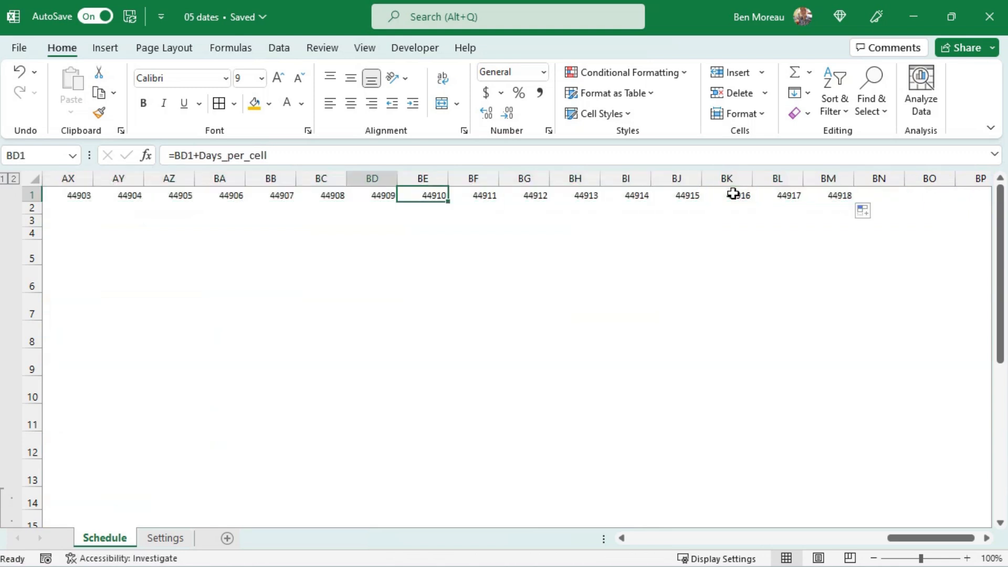
pyautogui.press('Left')
pyautogui.press('Left')
pyautogui.press('Left')
pyautogui.press('Left')
pyautogui.press('Left')
pyautogui.press('Left')
pyautogui.press('Left')
pyautogui.press('Left')
pyautogui.press('Left')
pyautogui.press('Left')
pyautogui.press('Left')
pyautogui.press('Left')
pyautogui.press('Left')
pyautogui.press('Left')
pyautogui.press('Left')
pyautogui.press('Left')
pyautogui.press('Left')
pyautogui.press('Left')
pyautogui.press('Left')
pyautogui.press('Left')
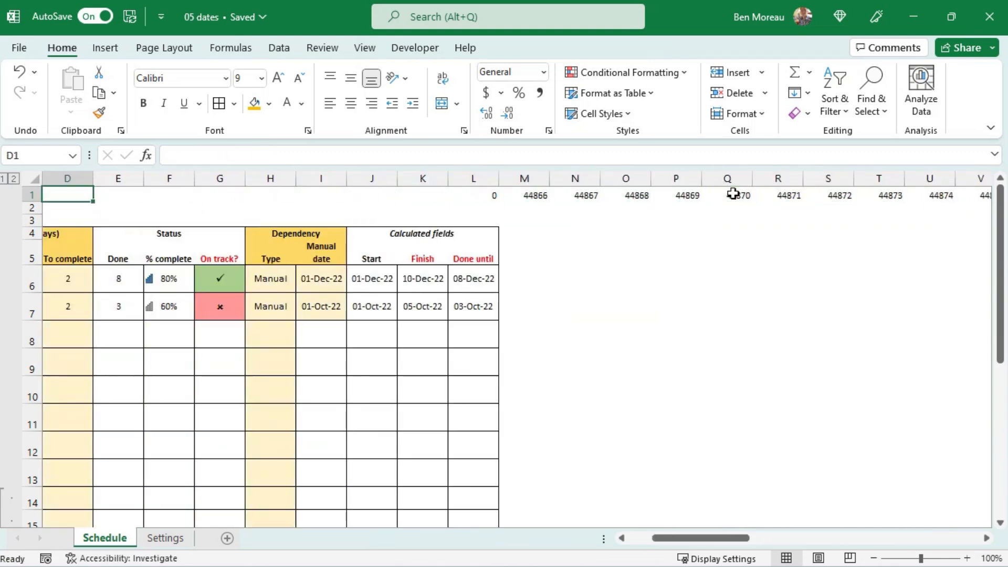
pyautogui.press('Right')
pyautogui.press('Right')
pyautogui.press('Right')
pyautogui.press('Right')
pyautogui.press('Right')
pyautogui.press('Right')
pyautogui.press('Right')
pyautogui.press('Right')
pyautogui.press('Right')
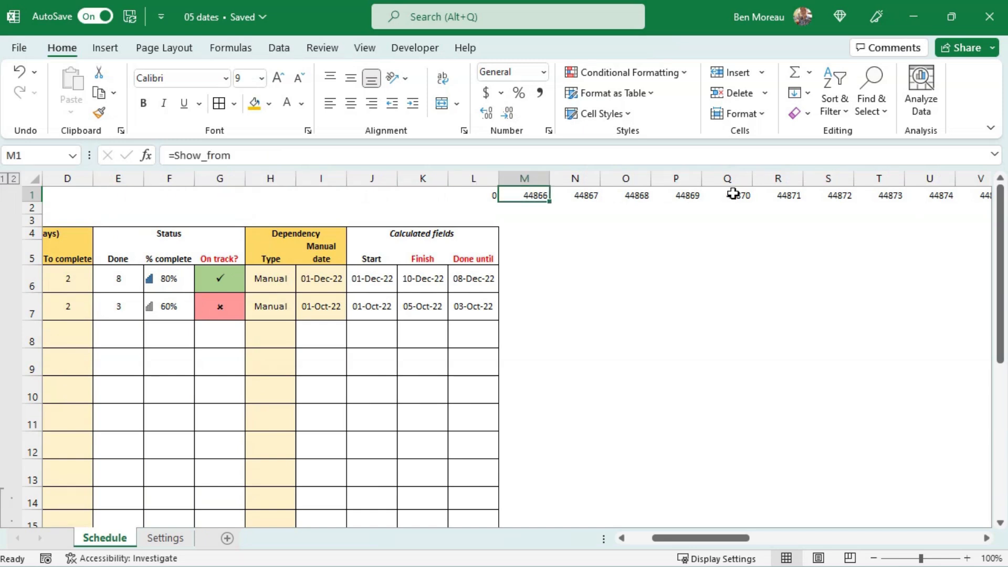
# Enter the formula =IF(YEAR(L1)<>YEAR(M1),M1,"") in cell M2 so a date appears only when the year changes.
pyautogui.press('Down')
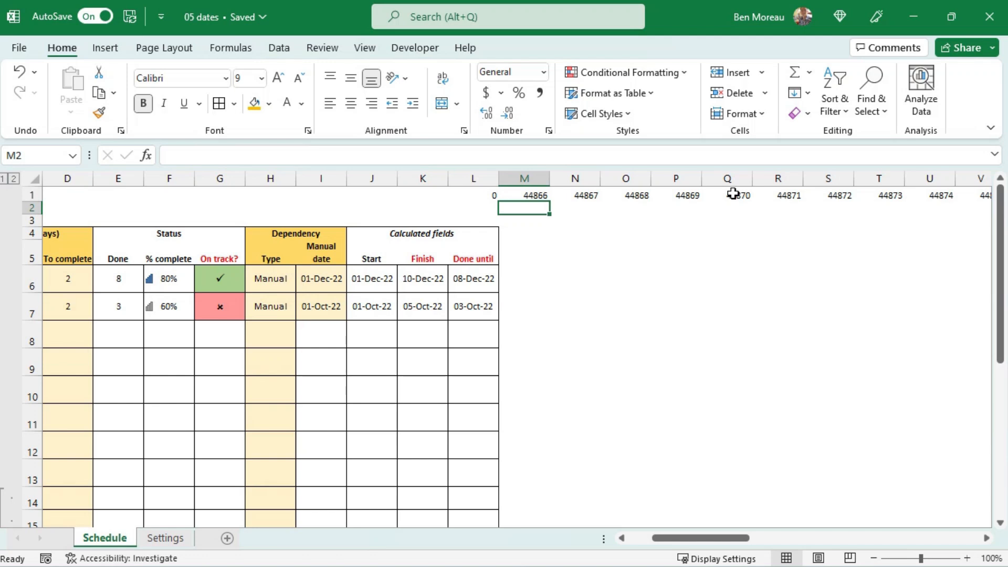
pyautogui.write('=')
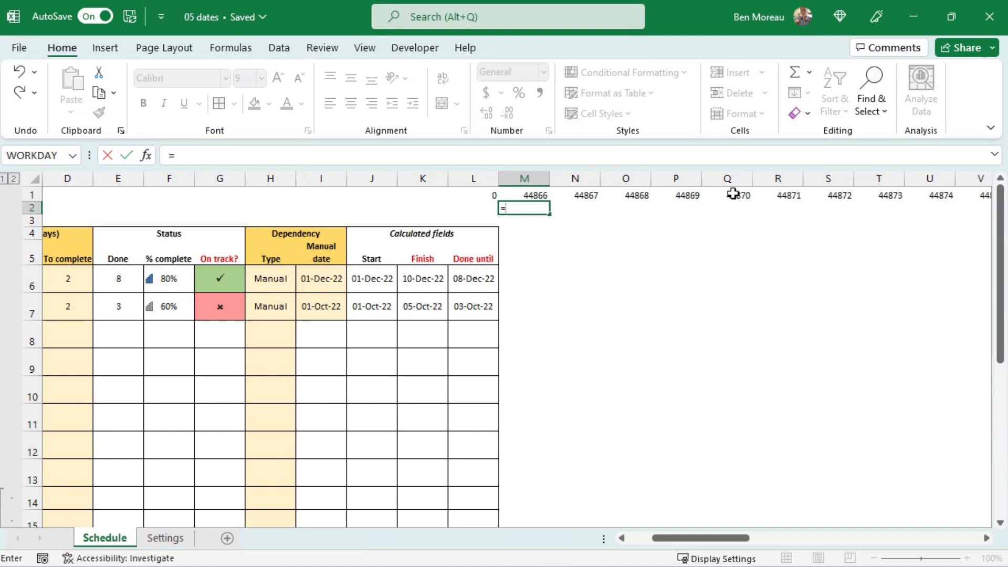
pyautogui.write('if')
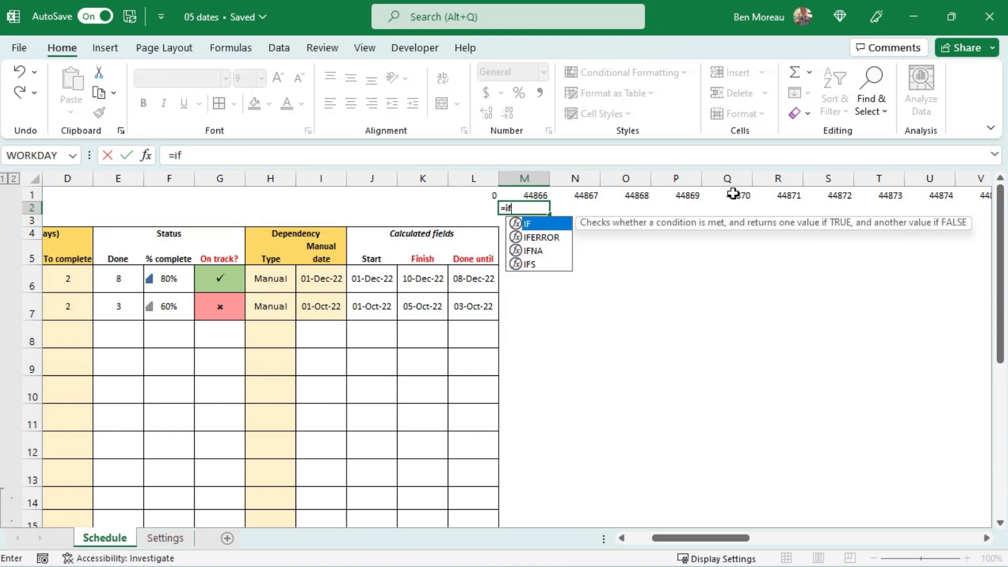
pyautogui.write('(year(')
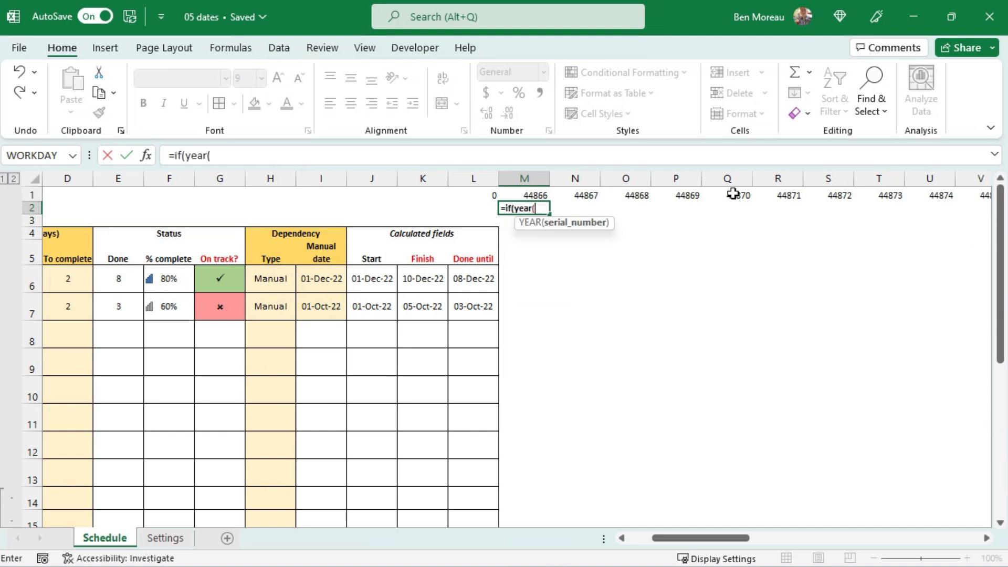
pyautogui.click(487, 195)
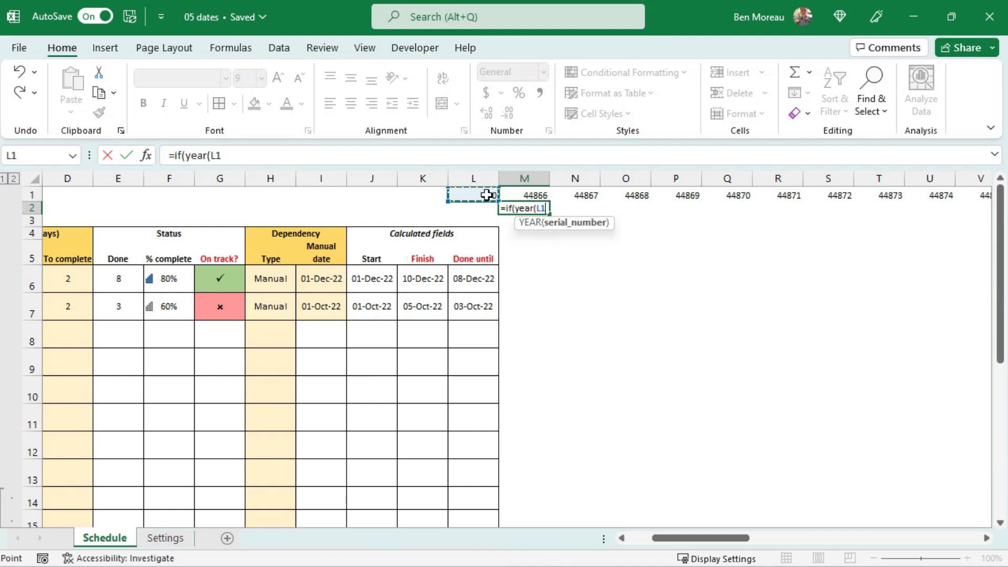
pyautogui.write(')<>')
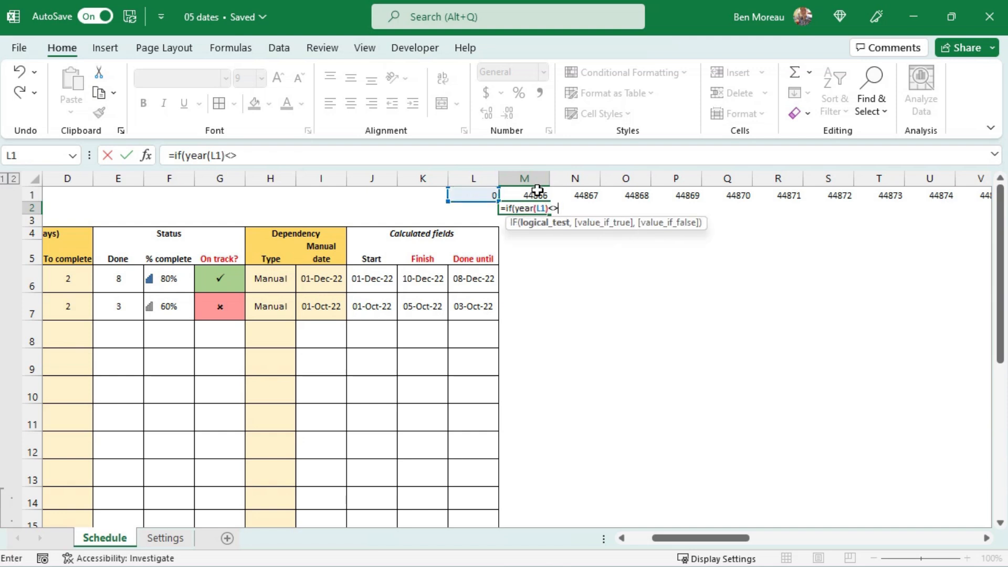
pyautogui.click(538, 195)
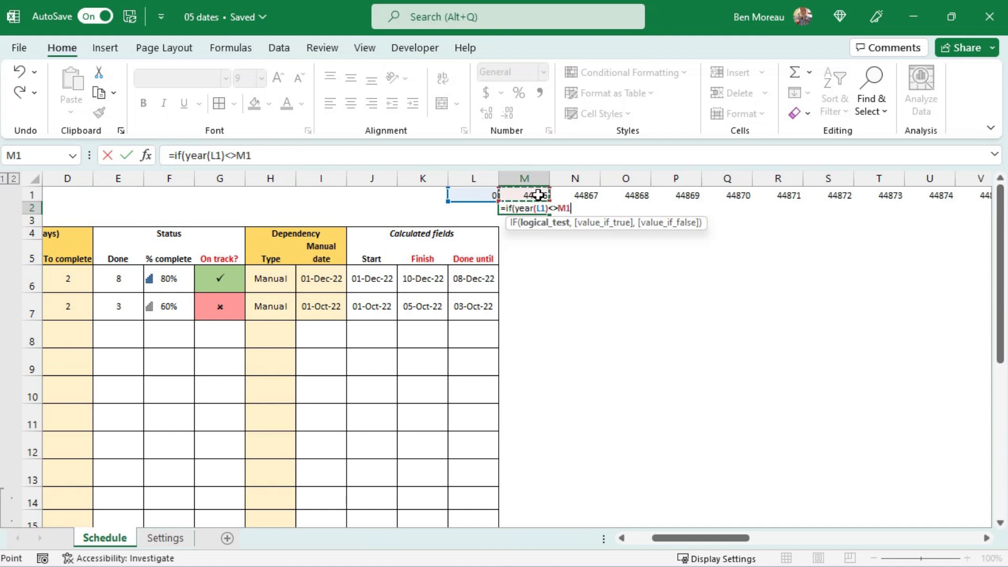
pyautogui.click(561, 204)
pyautogui.write('year(M1')
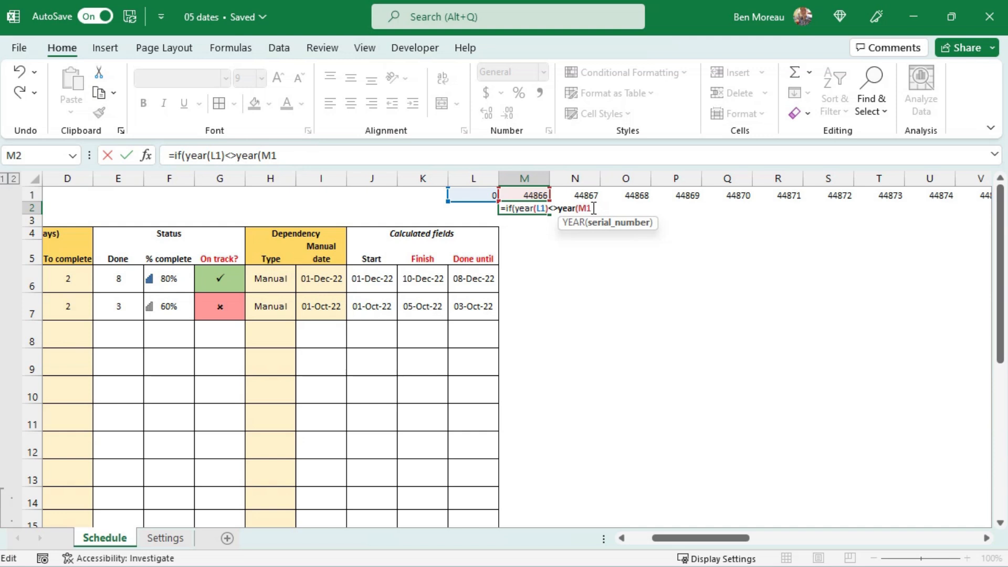
pyautogui.write('),')
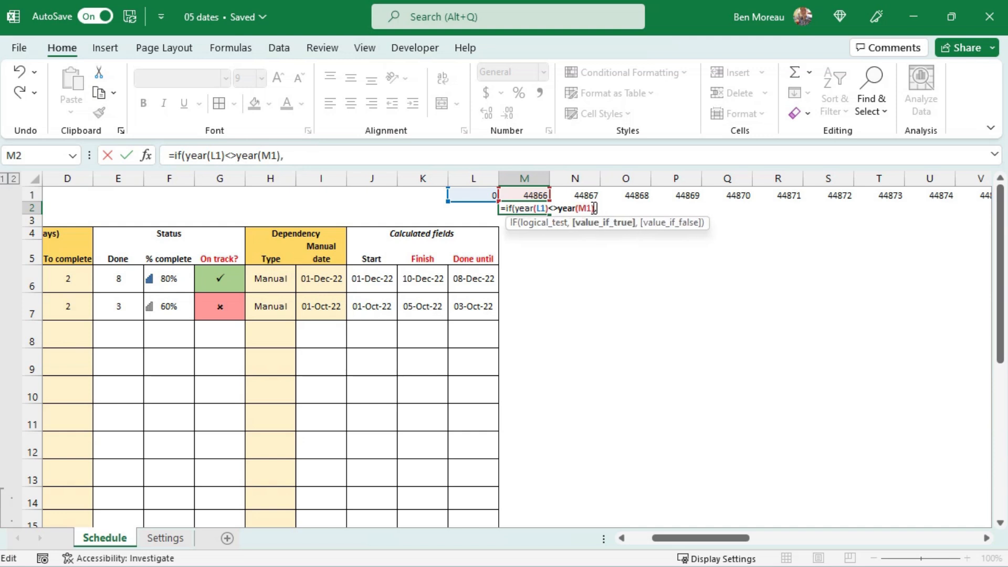
pyautogui.click(535, 195)
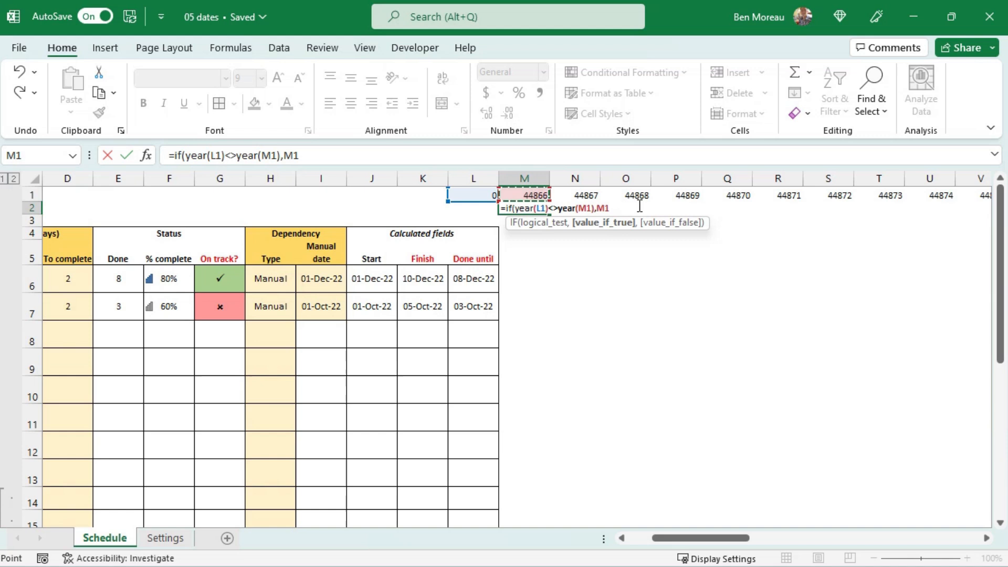
pyautogui.write(',')
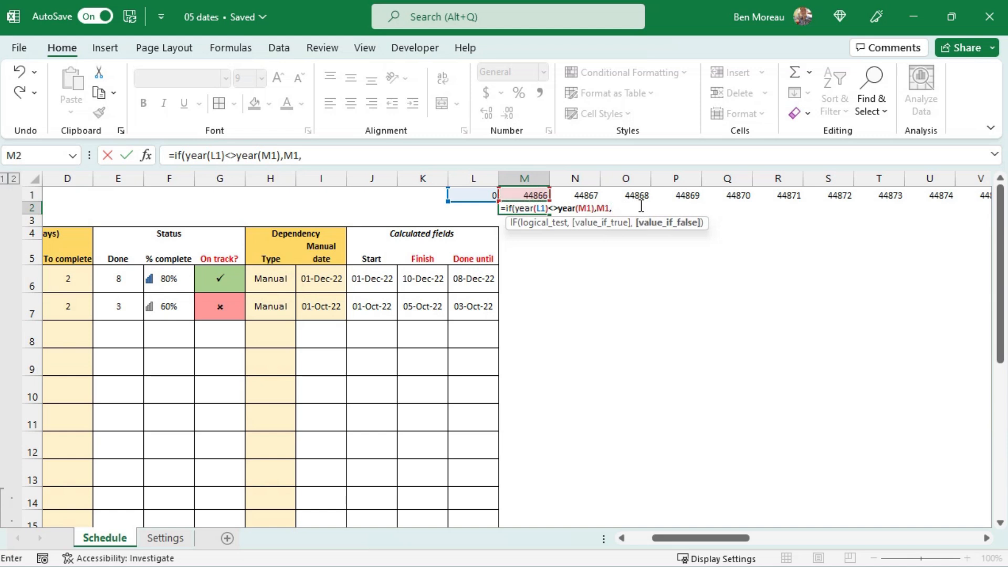
pyautogui.write('"")')
pyautogui.hotkey('ctrl', 'Return')
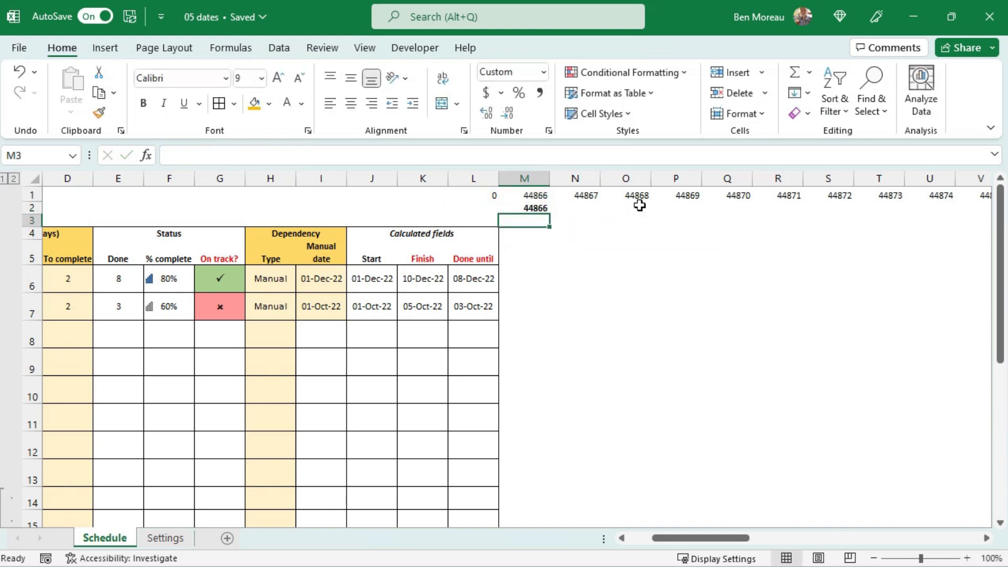
# Fill the M2 year formula across row 2 through column BM, and return to cell M2.
pyautogui.moveTo(553, 215); pyautogui.dragTo(608, 234)
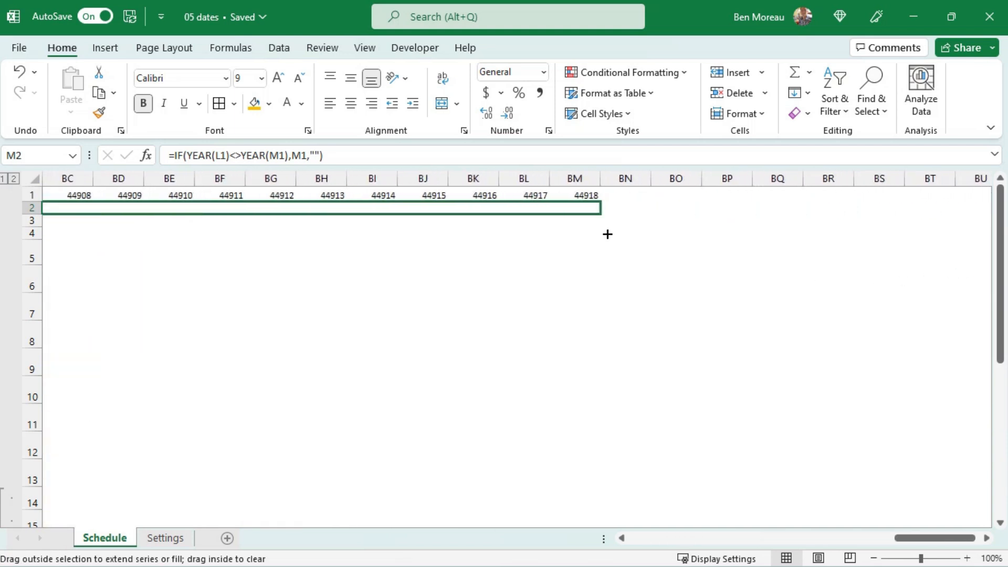
pyautogui.moveTo(608, 234); pyautogui.dragTo(603, 234)
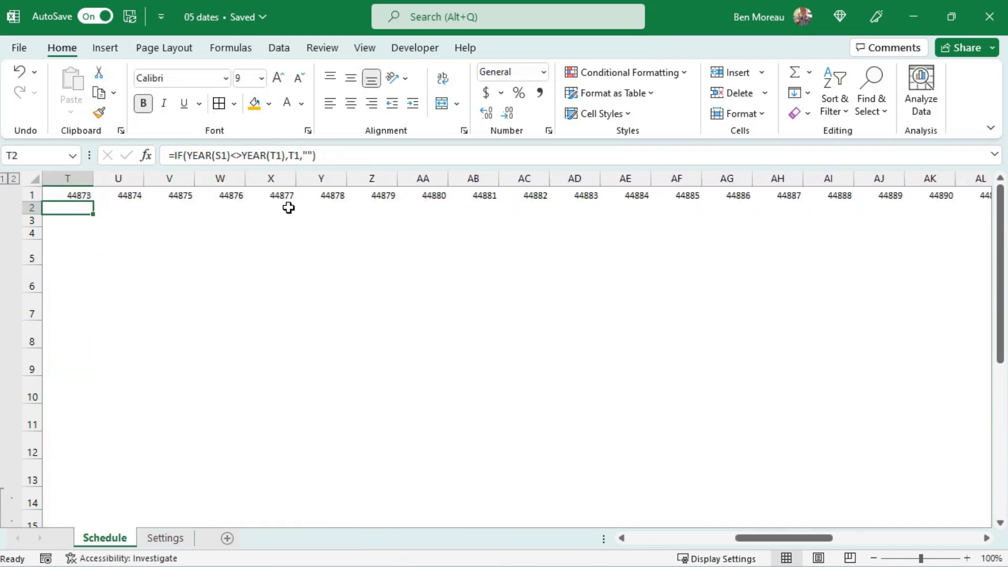
pyautogui.press('Left')
pyautogui.press('Left')
pyautogui.press('Left')
pyautogui.press('Left')
pyautogui.press('Left')
pyautogui.press('Left')
pyautogui.press('Left')
pyautogui.press('Left')
pyautogui.press('Left')
pyautogui.press('Left')
pyautogui.press('Left')
pyautogui.press('Left')
pyautogui.press('Left')
pyautogui.press('Left')
pyautogui.press('Left')
pyautogui.press('Left')
pyautogui.press('Right')
pyautogui.press('Right')
pyautogui.press('Right')
pyautogui.press('Right')
pyautogui.press('Right')
pyautogui.press('Right')
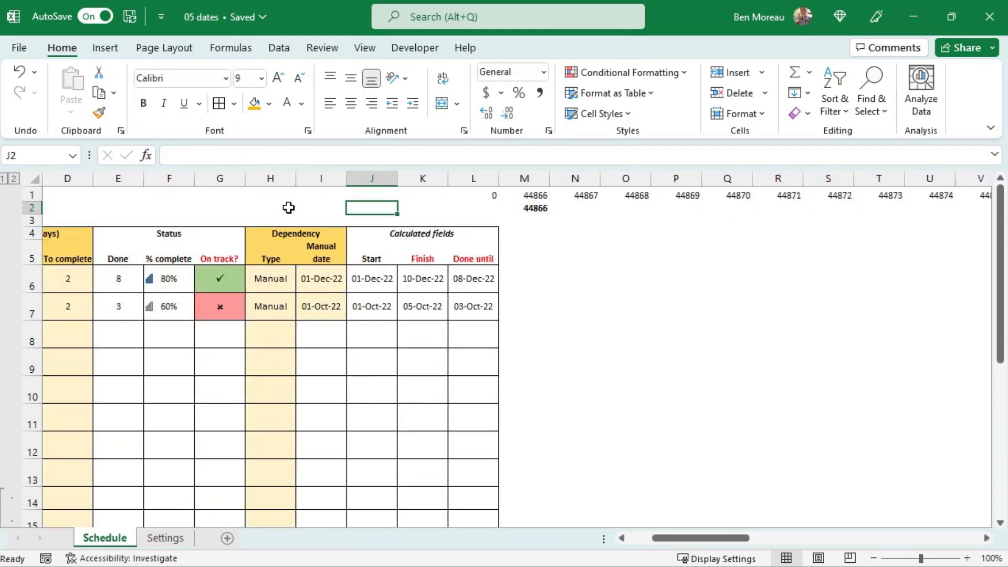
pyautogui.press('Right')
pyautogui.press('Right')
pyautogui.press('Right')
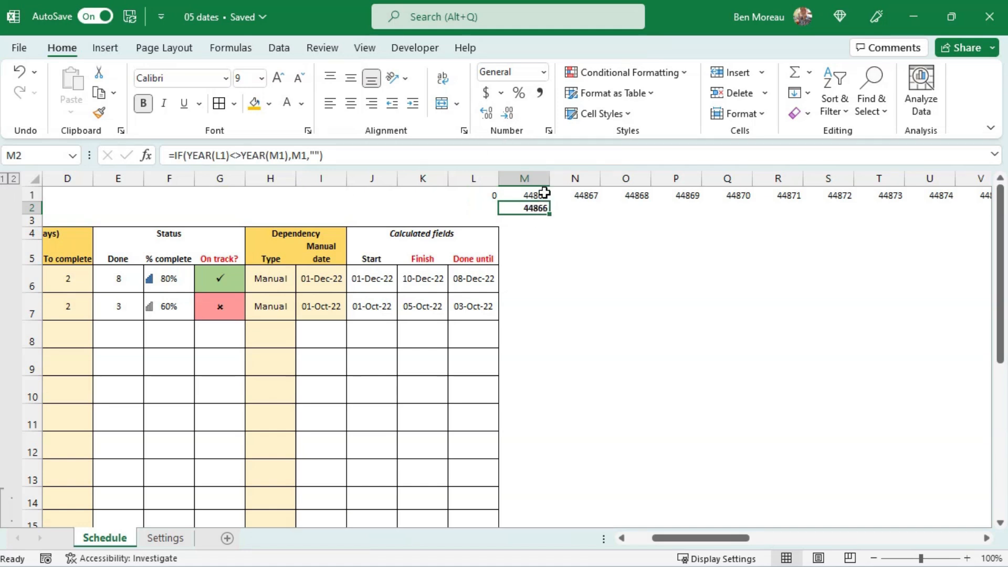
# Apply the custom number format yyyy to cell M2 so it displays only the year.
pyautogui.rightClick(534, 209)
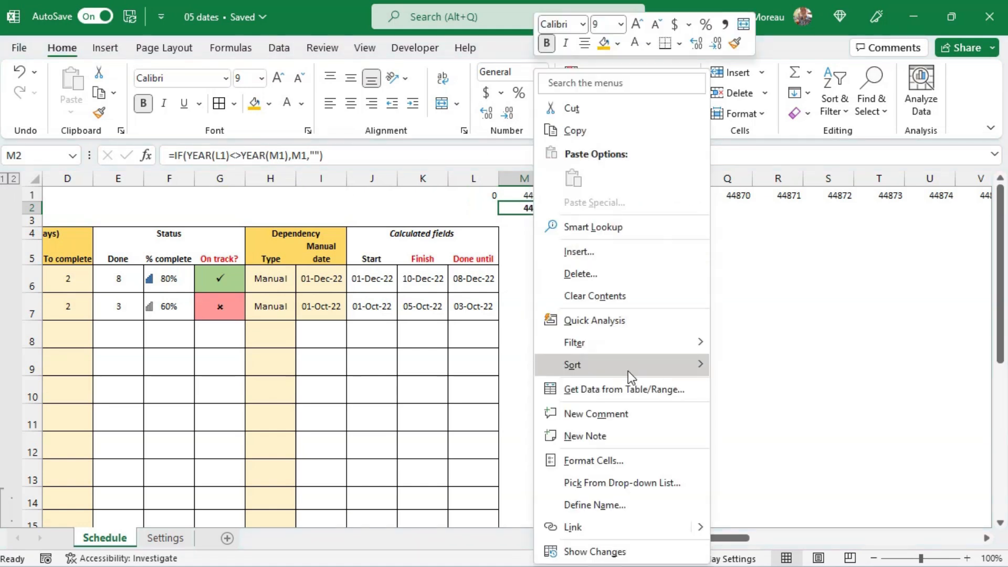
pyautogui.click(612, 461)
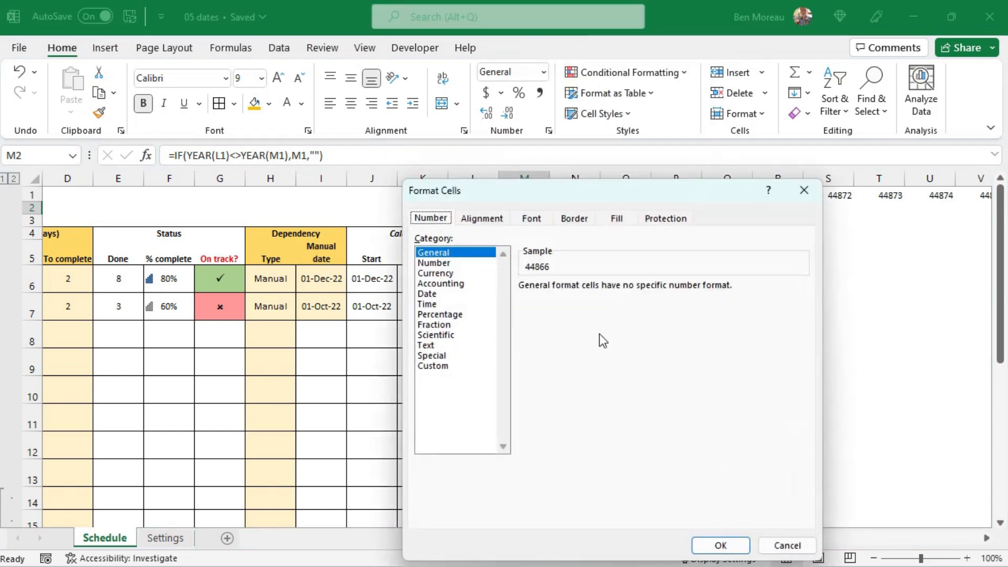
pyautogui.click(446, 369)
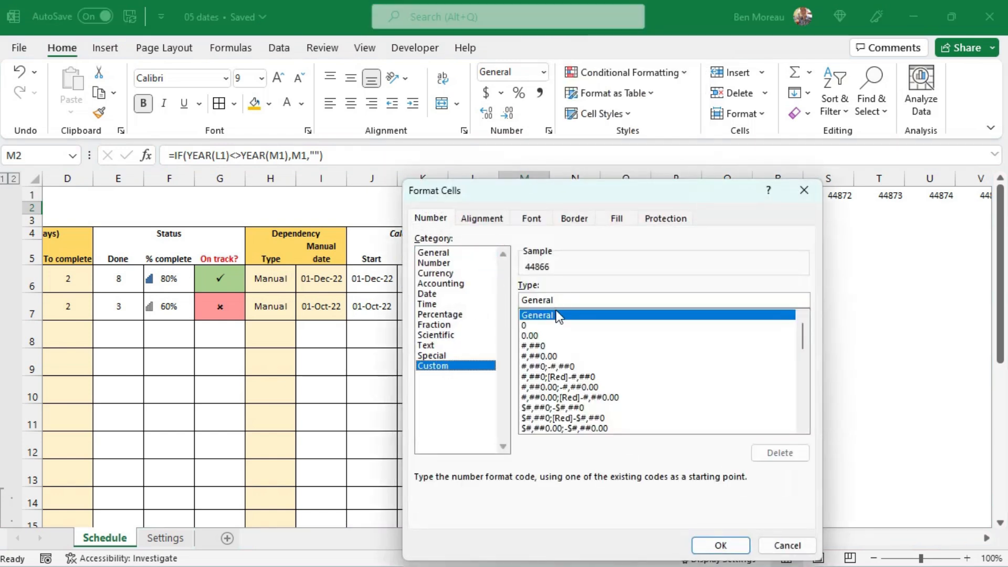
pyautogui.write('yyy')
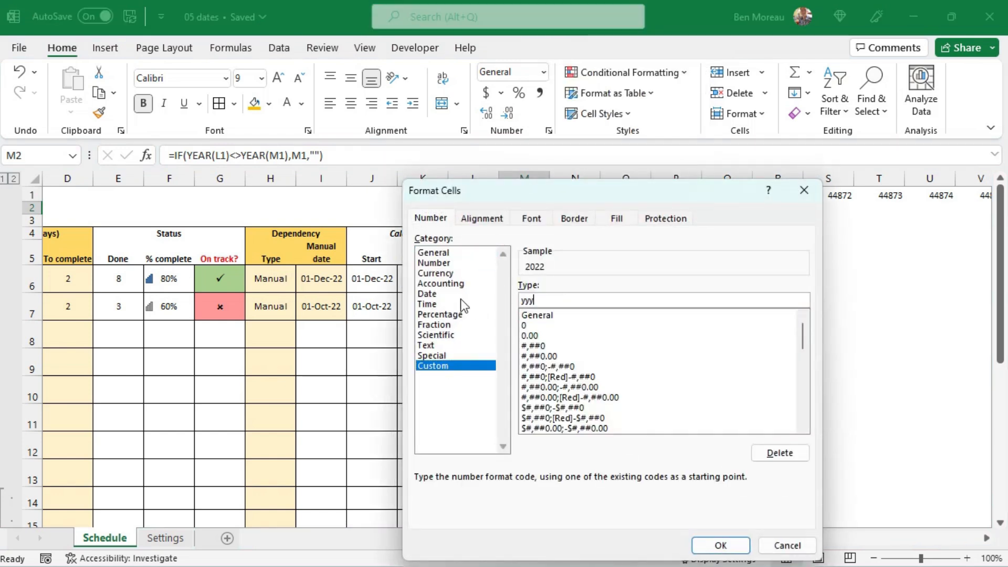
pyautogui.press('Return')
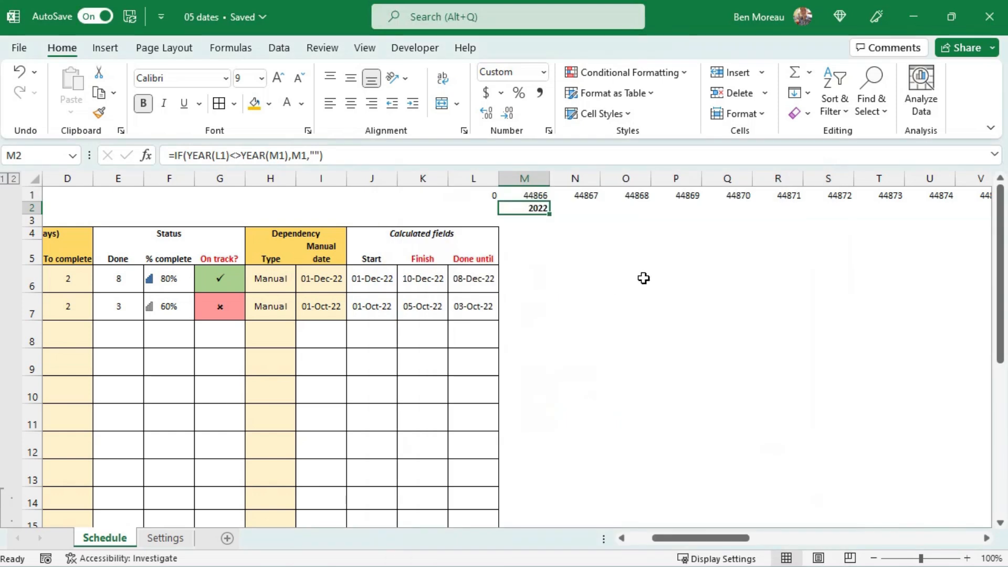
# Enter the formula =IF(MONTH(L1)<>MONTH(M1),M1,"") in cell M3 so a date appears only when the month changes.
pyautogui.click(535, 222)
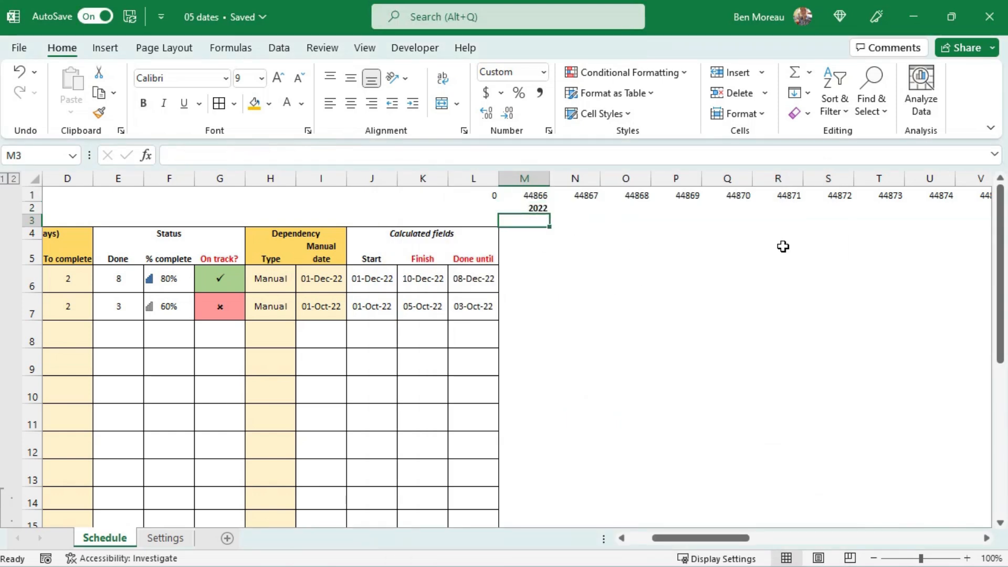
pyautogui.click(541, 208)
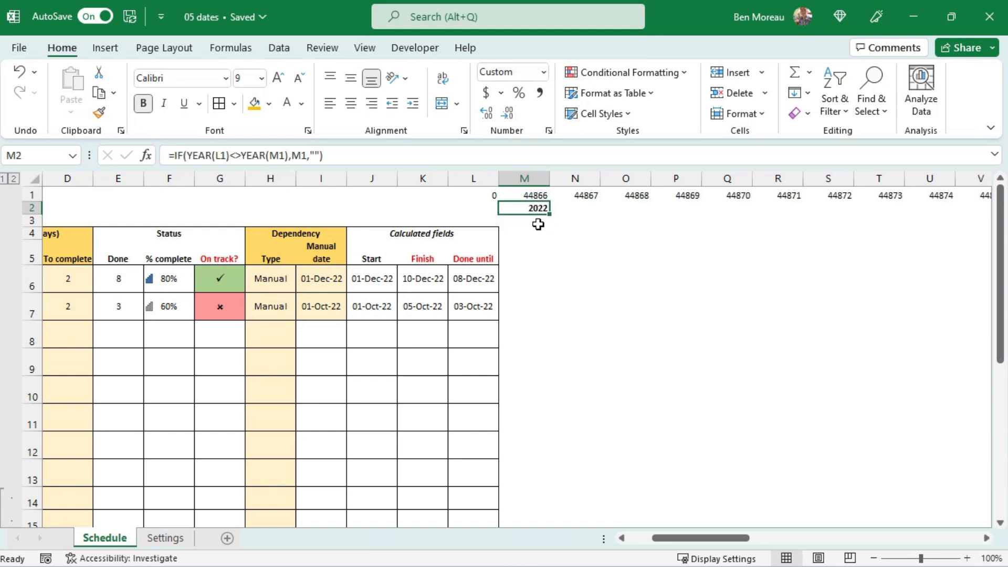
pyautogui.click(536, 219)
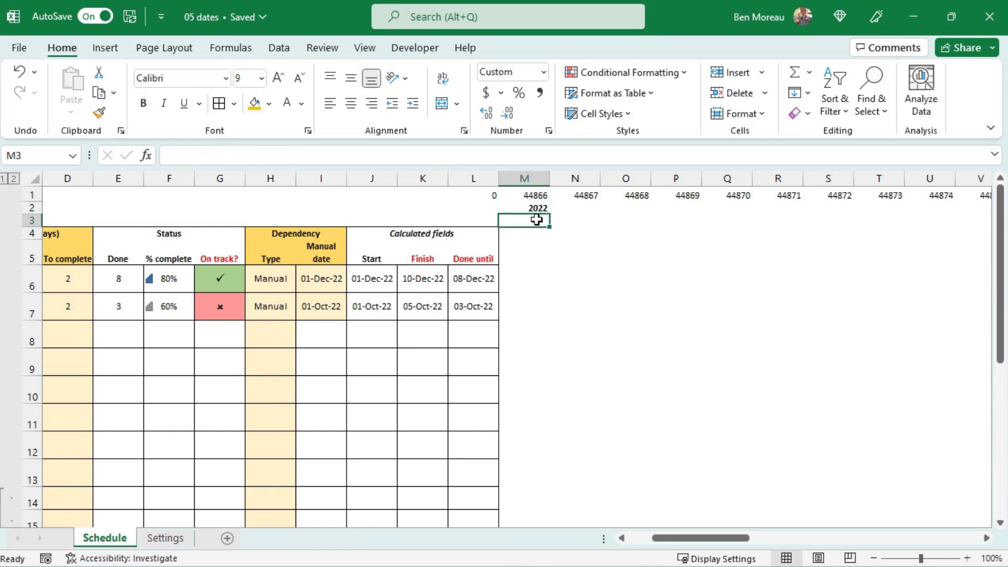
pyautogui.write('=if(month(')
pyautogui.click(492, 194)
pyautogui.write(')')
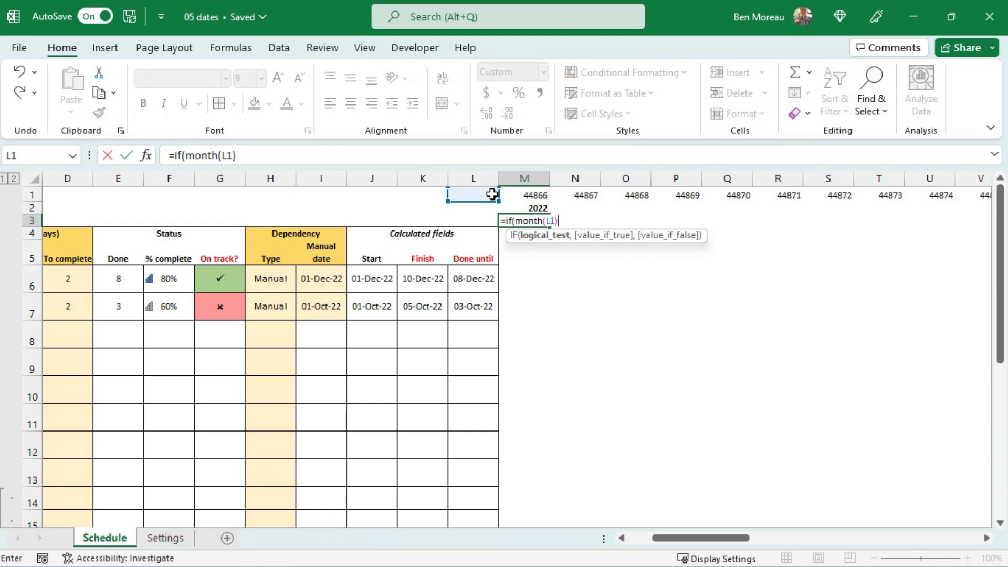
pyautogui.write('<>Month(')
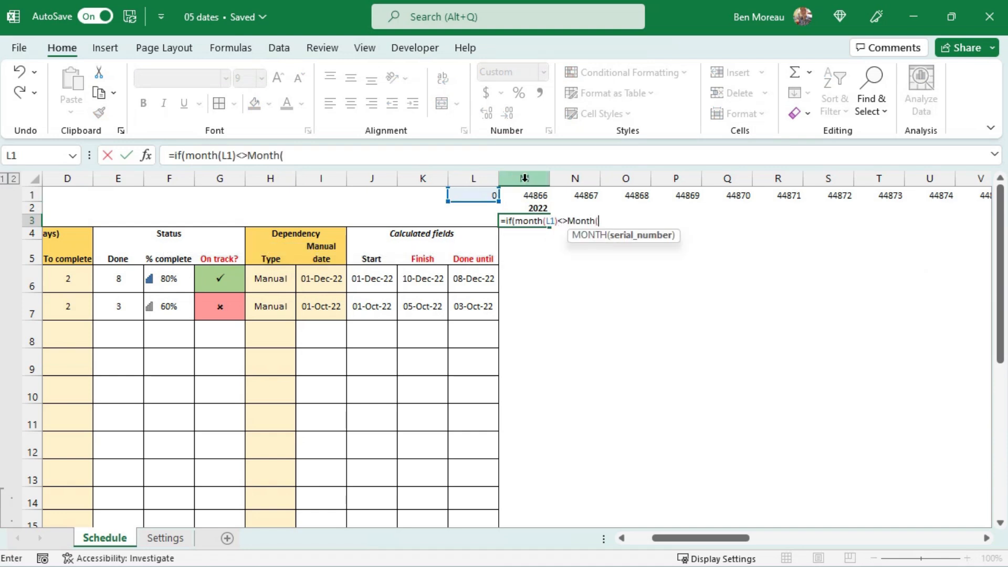
pyautogui.click(534, 194)
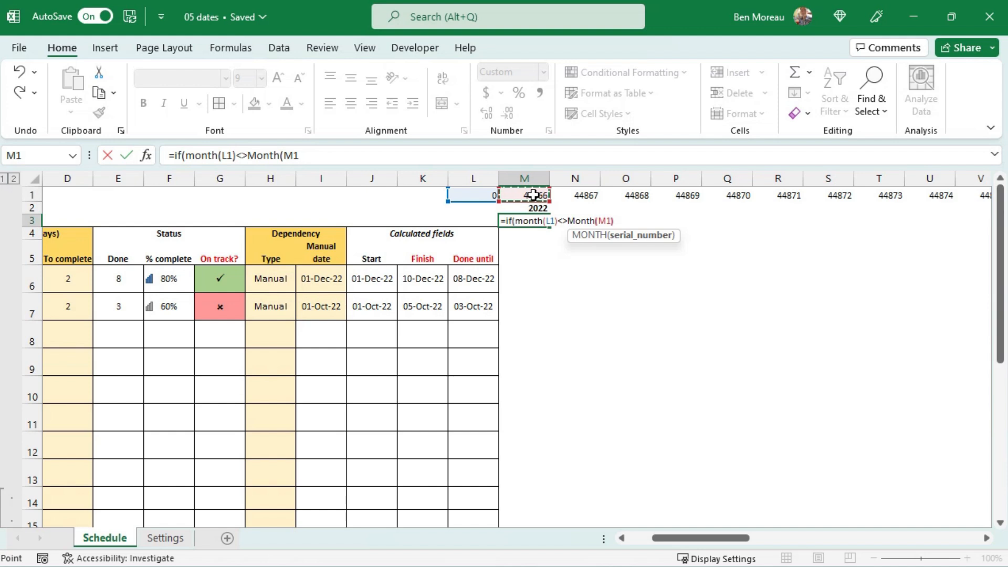
pyautogui.write('),')
pyautogui.click(533, 195)
pyautogui.write(',')
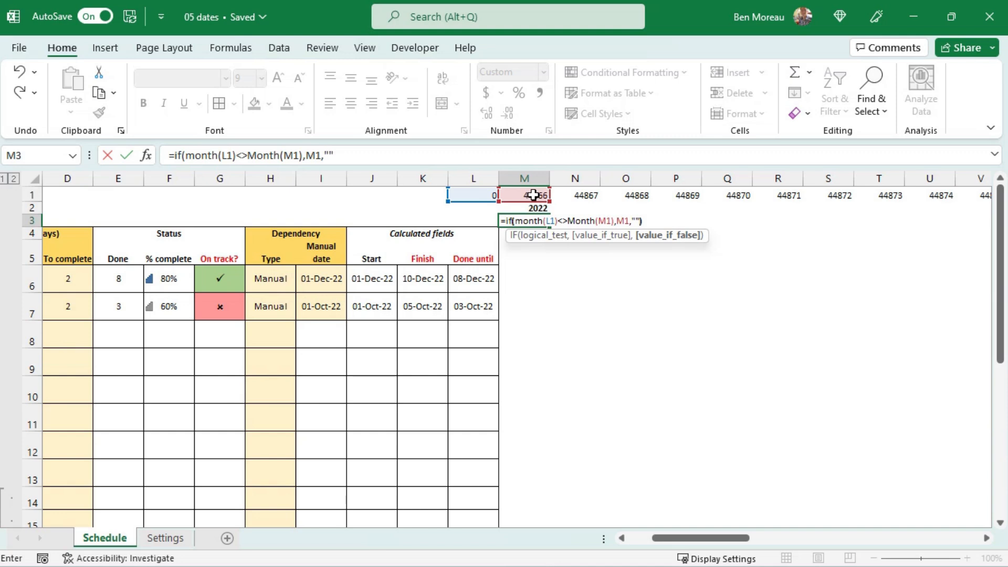
pyautogui.write('"")')
pyautogui.press('Return')
# Fill the M3 month formula across row 3 through column BM, and return to cell M3.
pyautogui.click(534, 221)
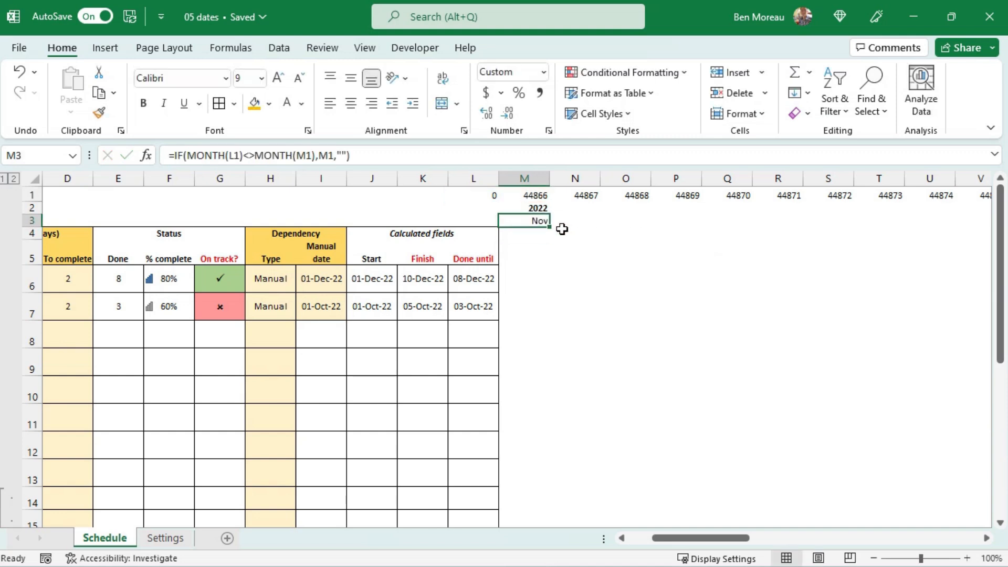
pyautogui.moveTo(549, 227)
pyautogui.mouseDown()
pyautogui.moveTo(737, 209)
pyautogui.moveTo(965, 216)
pyautogui.moveTo(959, 227)
pyautogui.moveTo(968, 227)
pyautogui.moveTo(907, 225)
pyautogui.mouseUp()
pyautogui.click(327, 219)
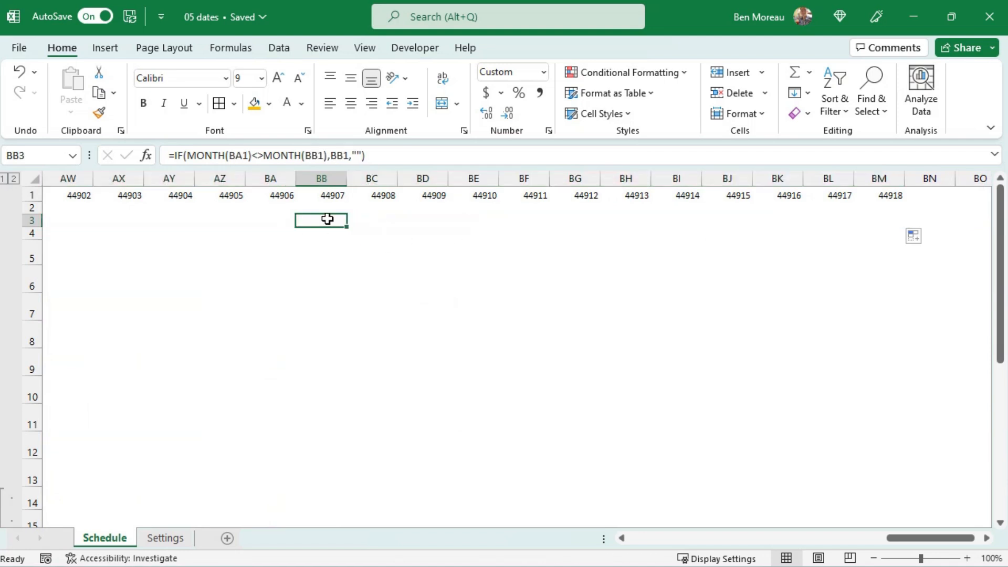
pyautogui.press('Left')
pyautogui.press('Left')
pyautogui.press('Left')
pyautogui.press('Left')
pyautogui.press('Left')
pyautogui.press('Left')
pyautogui.press('Left')
pyautogui.press('Left')
pyautogui.press('Left')
pyautogui.press('Left')
pyautogui.press('Left')
pyautogui.press('Left')
pyautogui.press('Left')
pyautogui.press('Left')
pyautogui.press('Left')
pyautogui.press('Left')
pyautogui.press('Left')
pyautogui.press('Left')
pyautogui.press('Left')
pyautogui.press('Left')
pyautogui.press('Left')
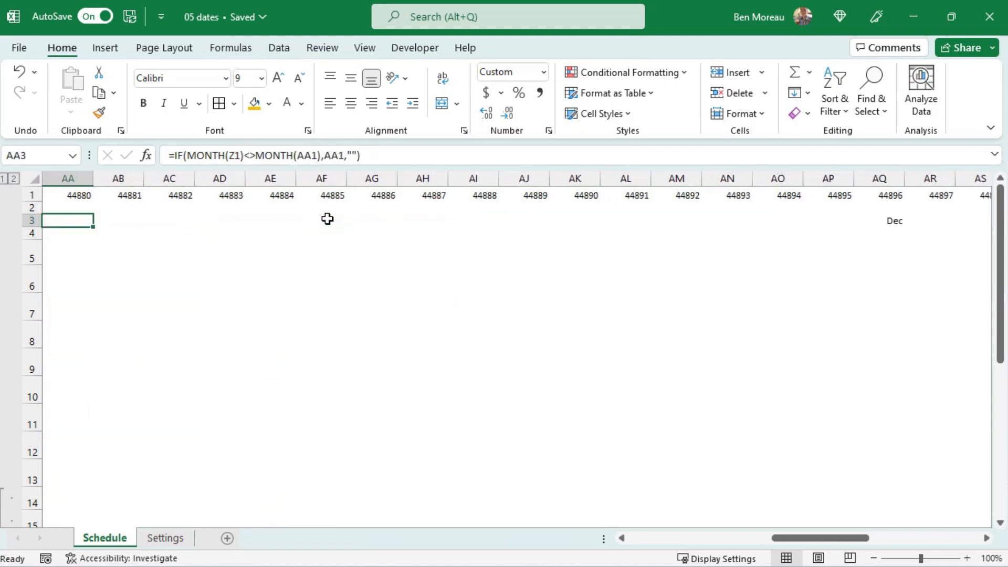
pyautogui.press('Left')
pyautogui.press('Left')
pyautogui.press('Left')
pyautogui.press('Left')
pyautogui.press('Left')
pyautogui.press('Left')
pyautogui.press('Left')
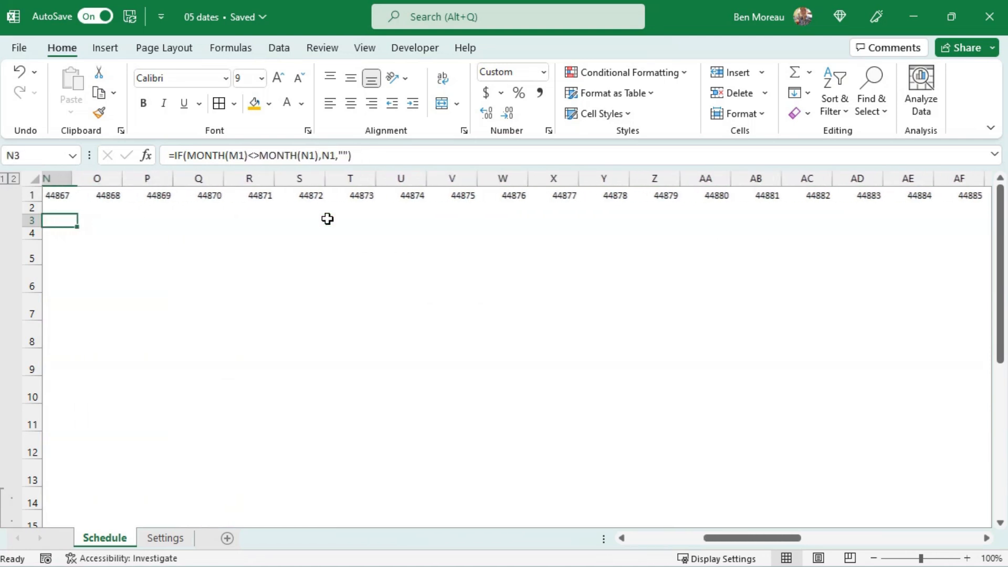
pyautogui.press('Right')
pyautogui.press('Left')
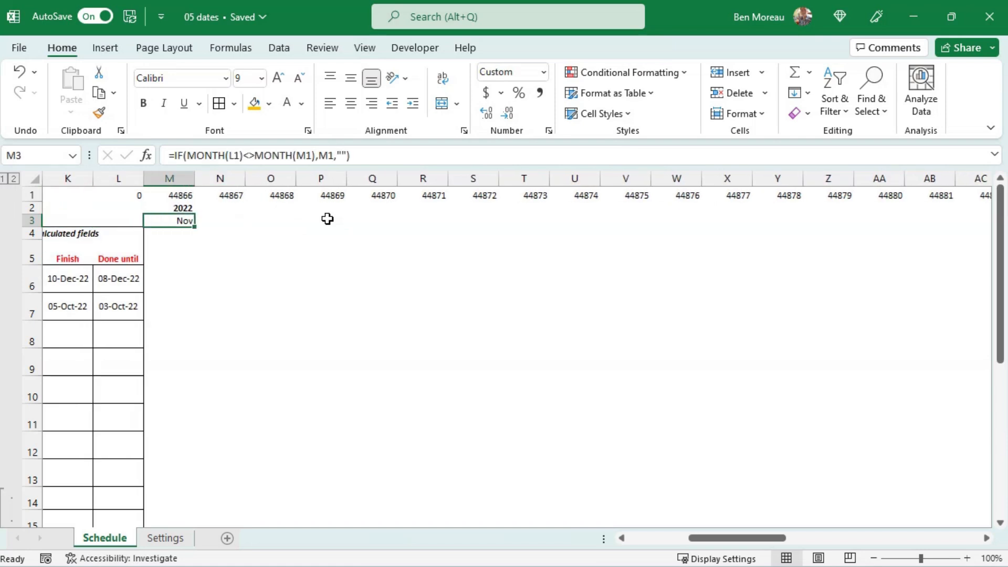
# Check that cell M3 uses the custom number format mmm for the month name.
pyautogui.rightClick(190, 223)
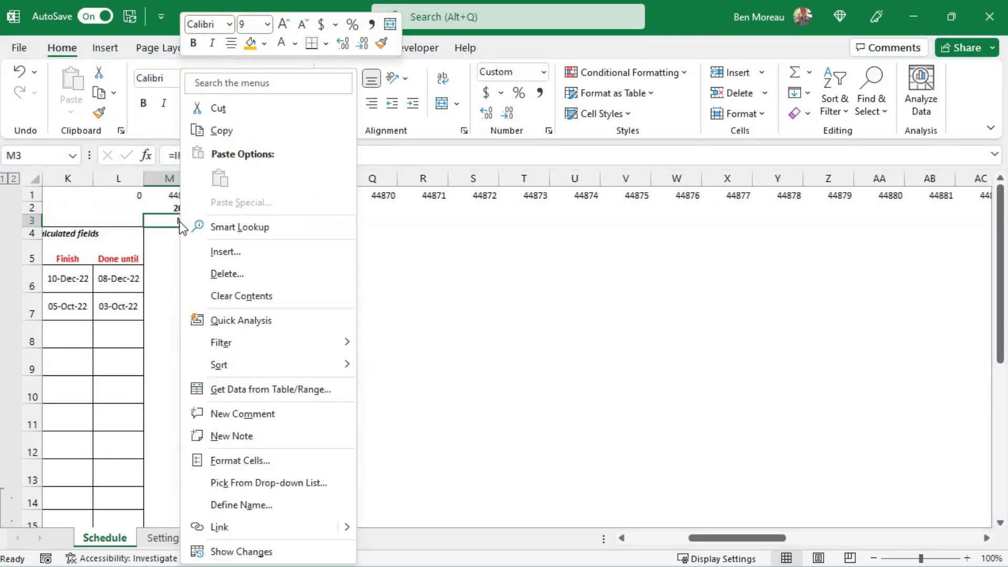
pyautogui.click(216, 463)
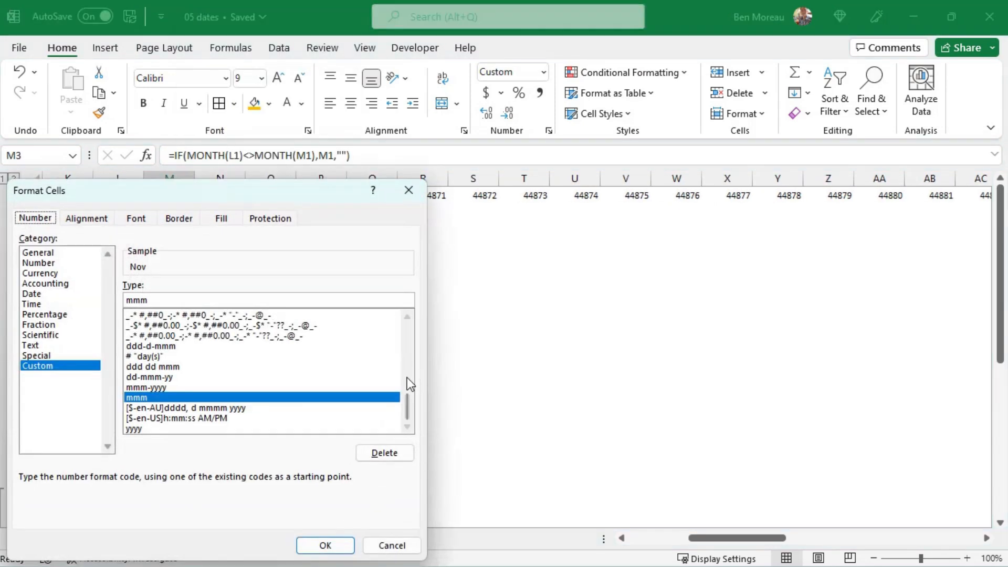
pyautogui.click(143, 298)
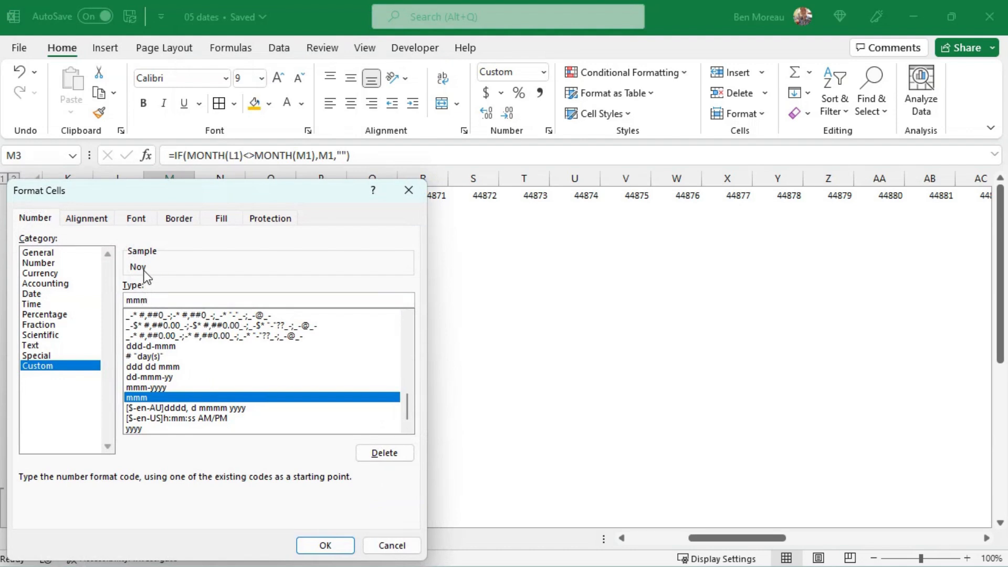
pyautogui.click(332, 549)
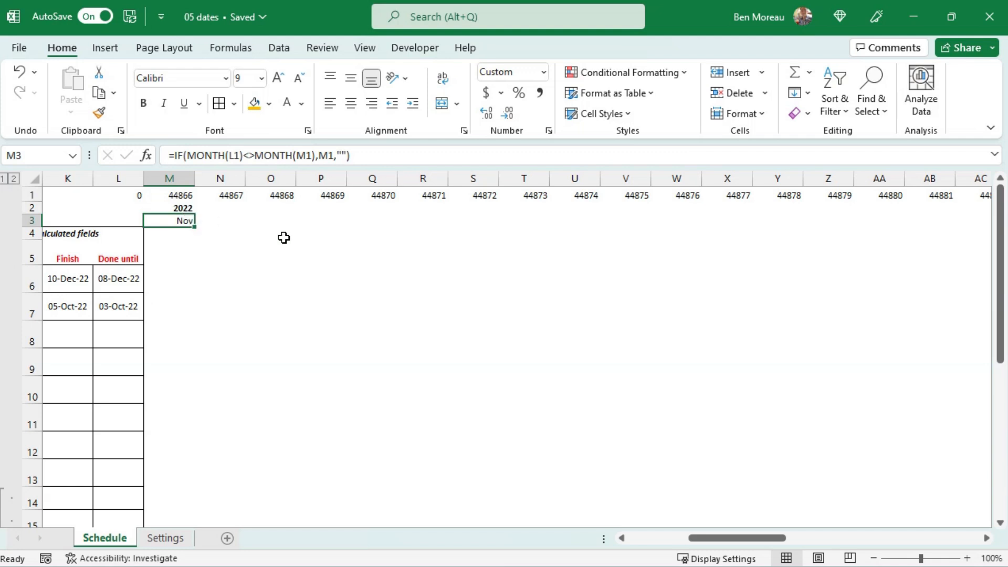
# Enter the formula =M1 in both cell M4 and cell M5 to repeat the timeline date.
pyautogui.press('Down')
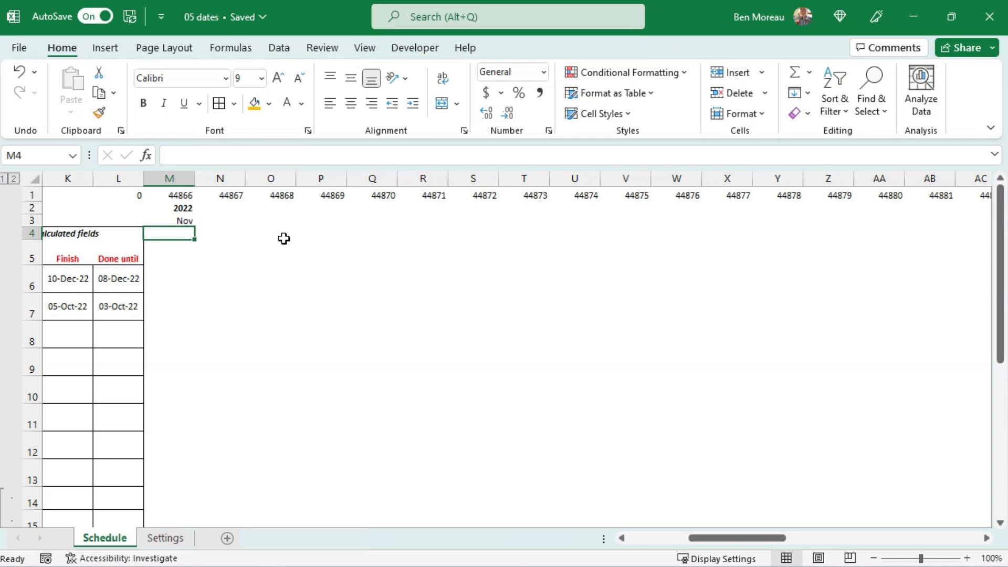
pyautogui.write('=')
pyautogui.click(200, 223)
pyautogui.press('Up')
pyautogui.press('Up')
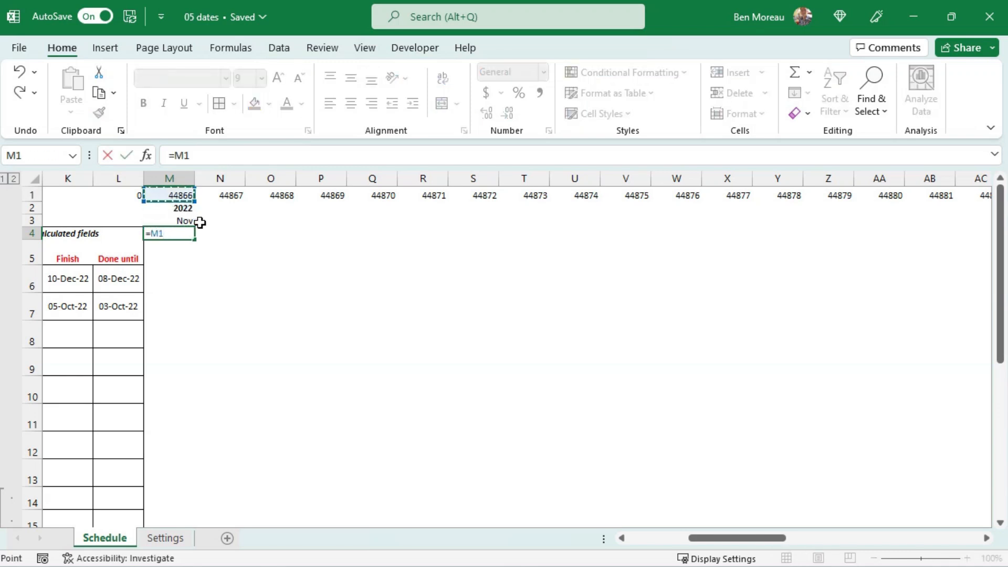
pyautogui.press('Return')
pyautogui.write('=')
pyautogui.press('Up')
pyautogui.press('Up')
pyautogui.press('Up')
pyautogui.press('Up')
pyautogui.press('Return')
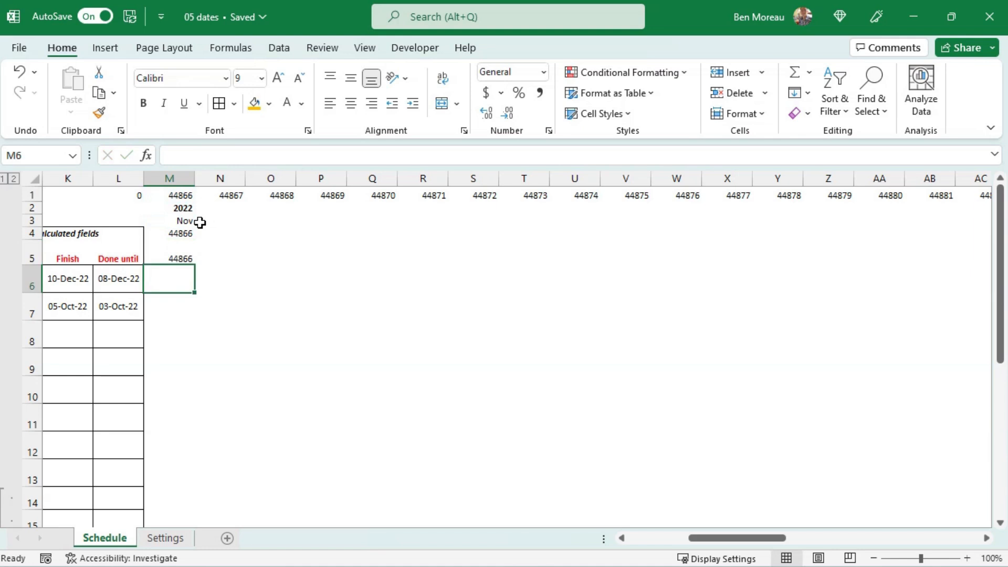
# Apply the custom number format ddd to cell M4 so it displays the abbreviated weekday.
pyautogui.click(171, 233)
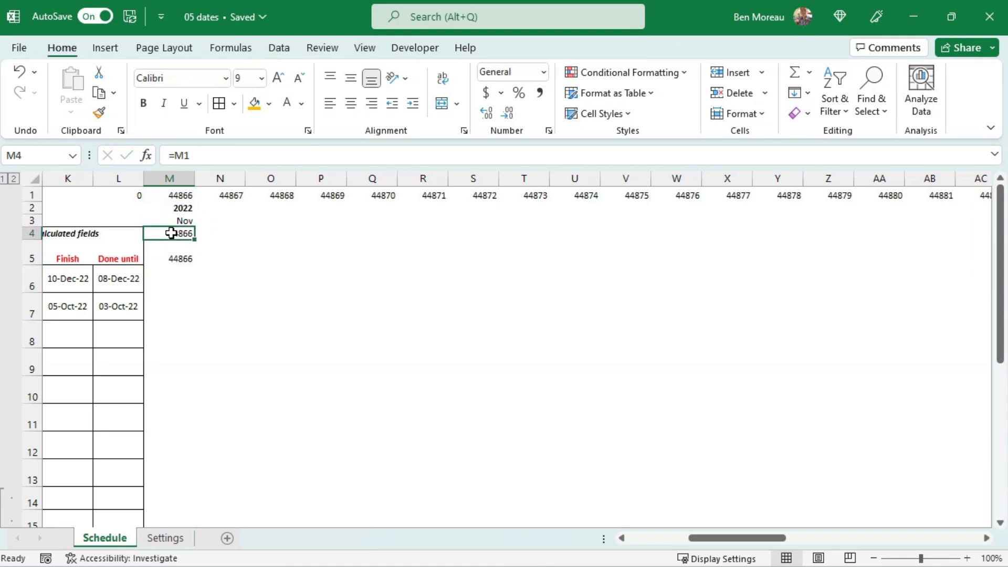
pyautogui.rightClick(185, 235)
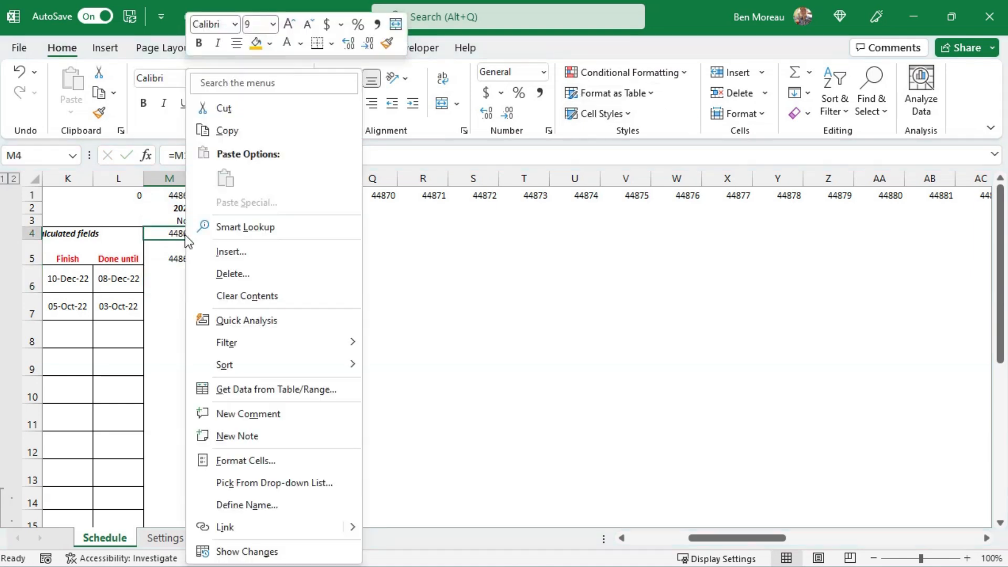
pyautogui.click(247, 461)
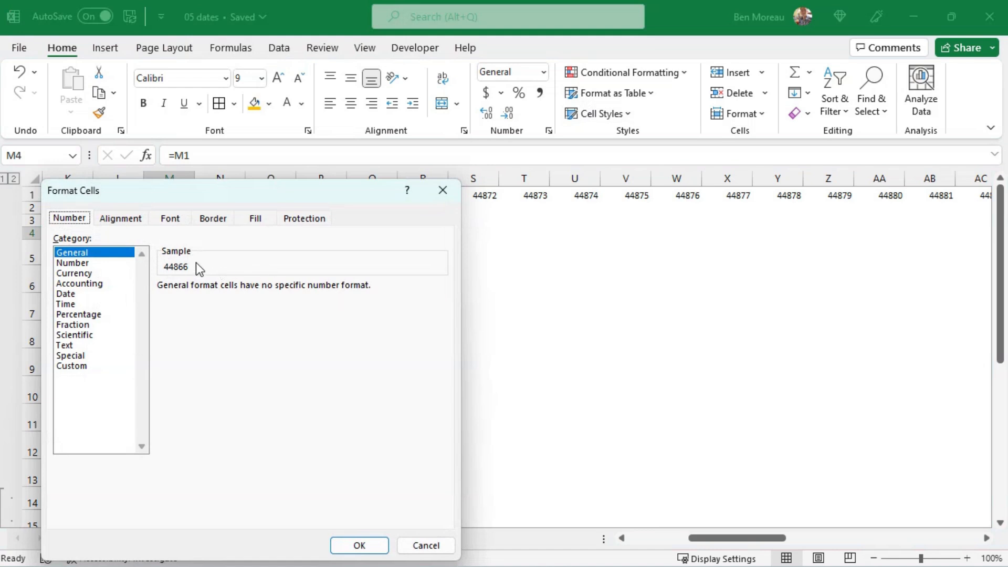
pyautogui.click(76, 367)
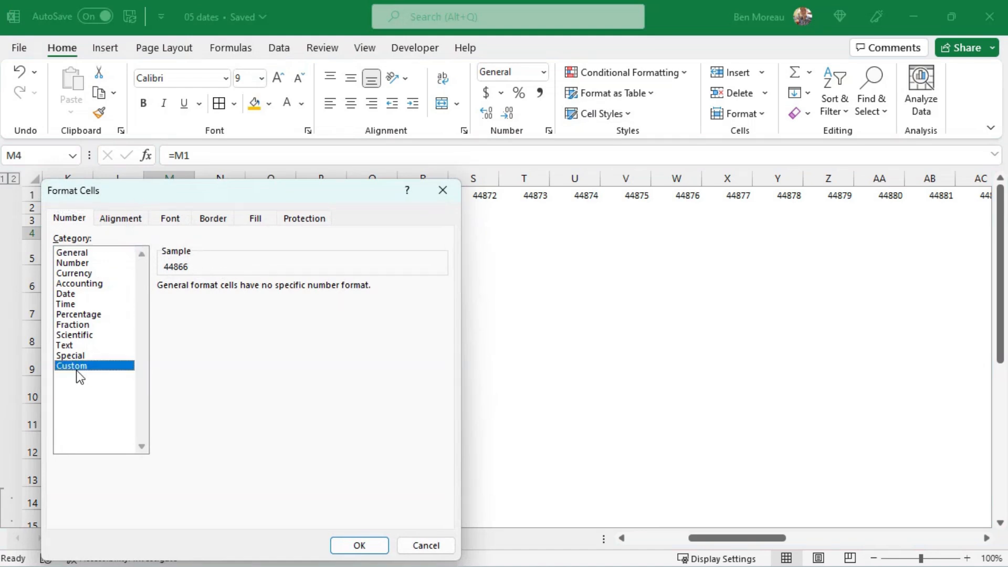
pyautogui.moveTo(259, 300); pyautogui.dragTo(151, 299)
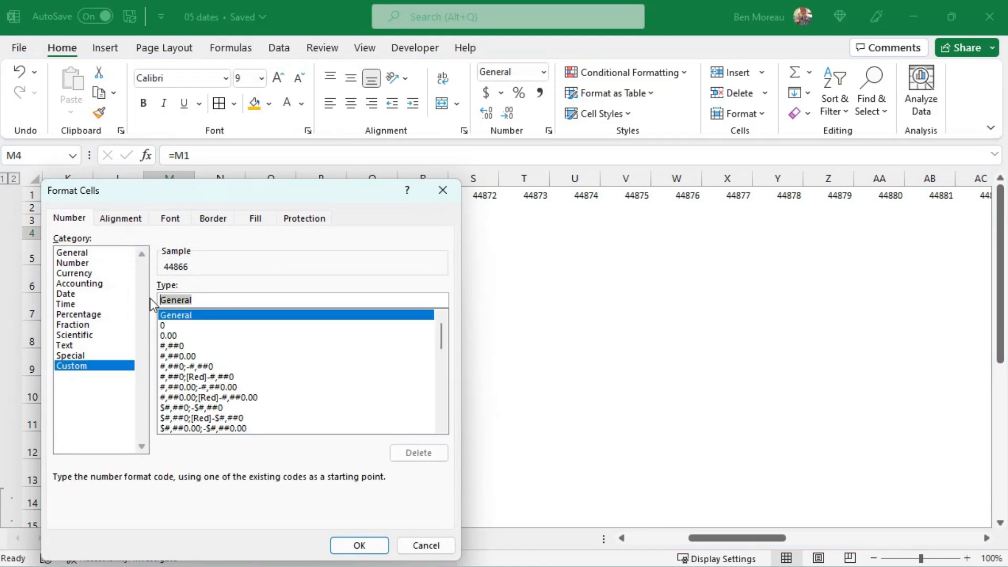
pyautogui.write('ddd')
pyautogui.click(359, 546)
# Apply the custom number format d to cell M5 so it displays the day number without a leading zero.
pyautogui.click(179, 256)
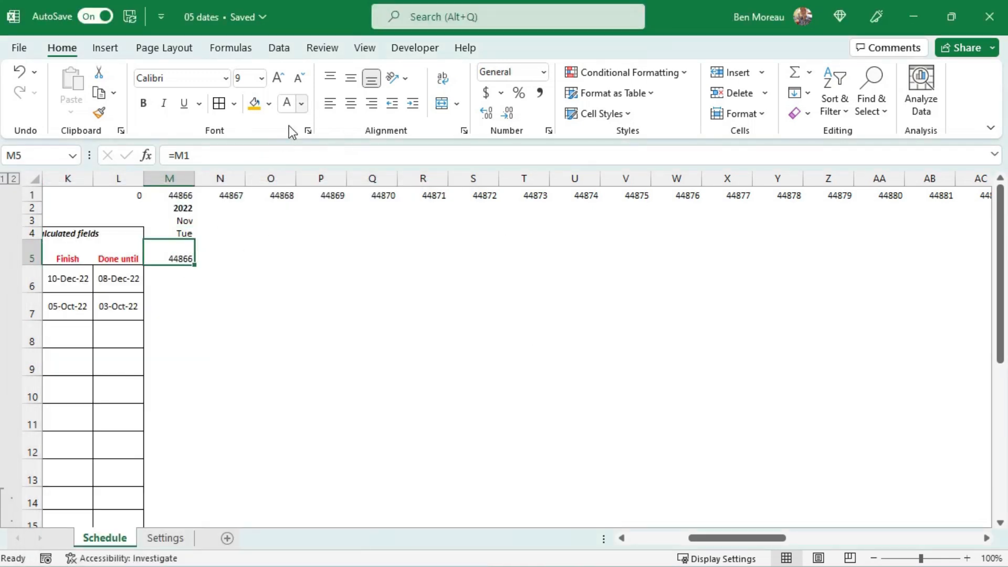
pyautogui.rightClick(181, 256)
pyautogui.click(243, 461)
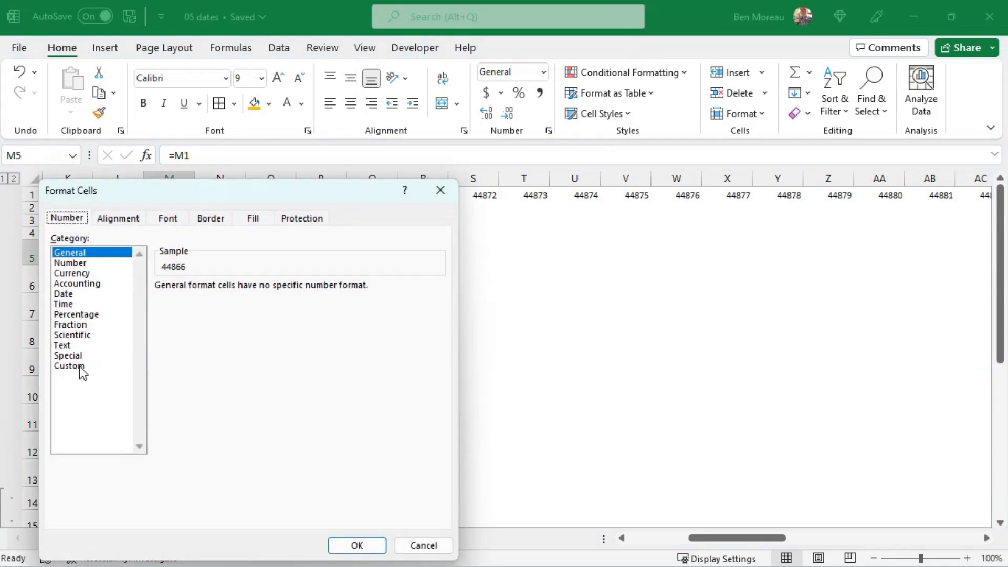
pyautogui.click(69, 366)
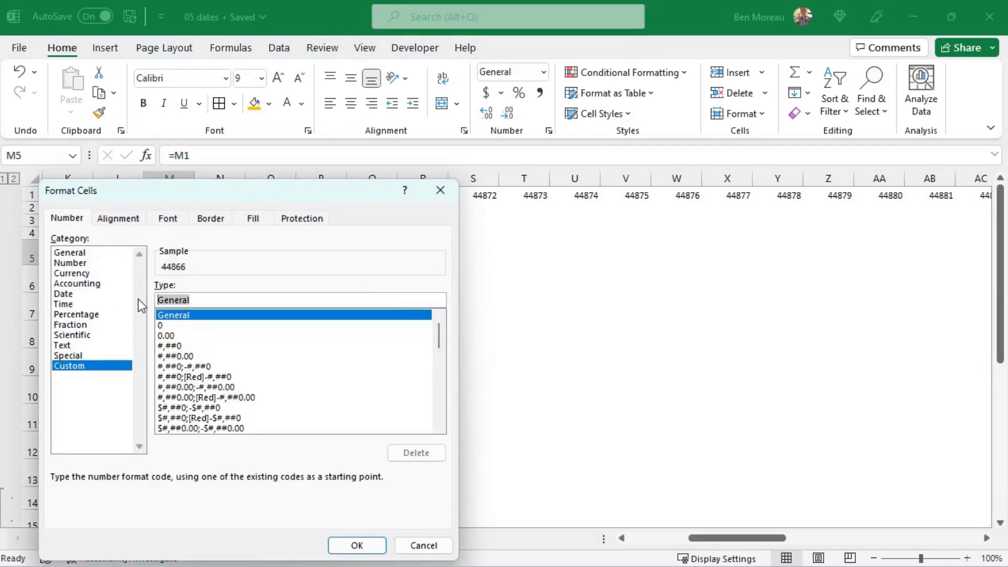
pyautogui.write('dd')
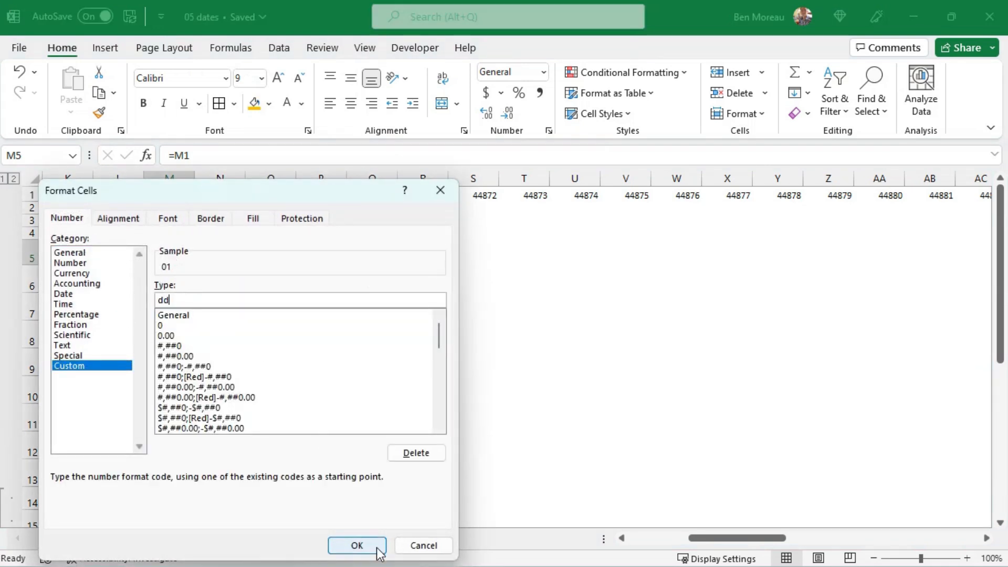
pyautogui.click(356, 544)
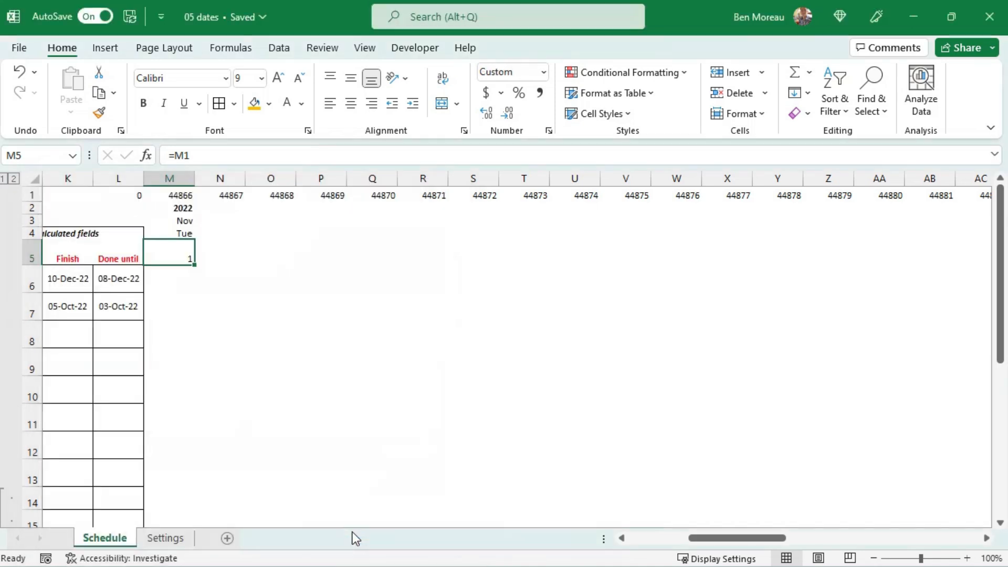
# Fill the weekday and day formulas from M4:M5 across rows 4 and 5 through column BM.
pyautogui.click(215, 220)
pyautogui.click(184, 233)
pyautogui.moveTo(184, 234); pyautogui.dragTo(895, 269)
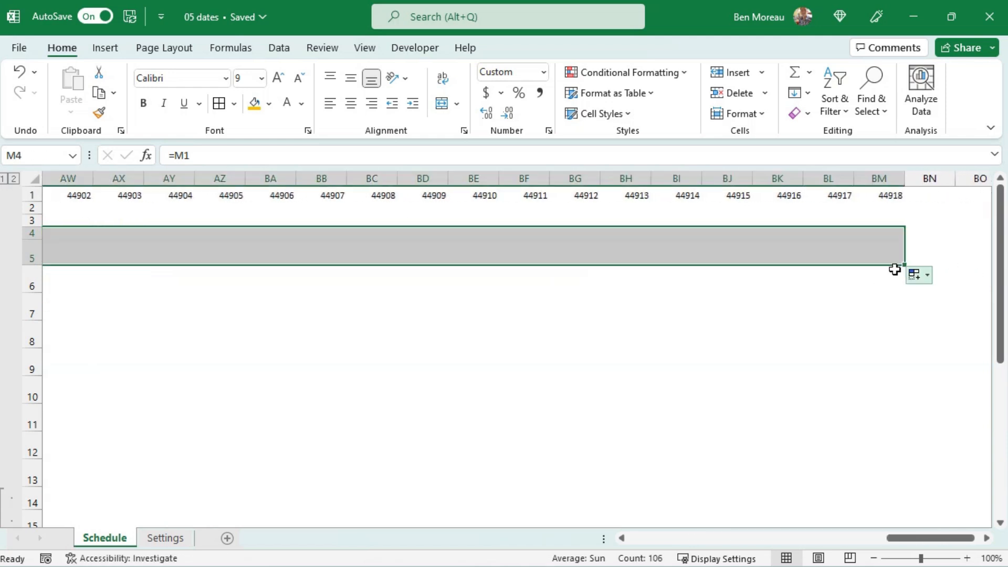
# Review the filled weekday and day header rows from the end of the timeline back to its start.
pyautogui.click(489, 250)
pyautogui.press('Left')
pyautogui.press('Left')
pyautogui.press('Left')
pyautogui.press('Left')
pyautogui.press('Left')
pyautogui.press('Left')
pyautogui.press('Left')
pyautogui.press('Left')
pyautogui.press('Left')
pyautogui.press('Left')
pyautogui.press('Left')
pyautogui.press('Left')
pyautogui.press('Left')
pyautogui.press('Left')
pyautogui.press('Left')
pyautogui.press('Left')
pyautogui.press('Left')
pyautogui.press('Left')
pyautogui.press('Left')
pyautogui.press('Left')
pyautogui.press('Left')
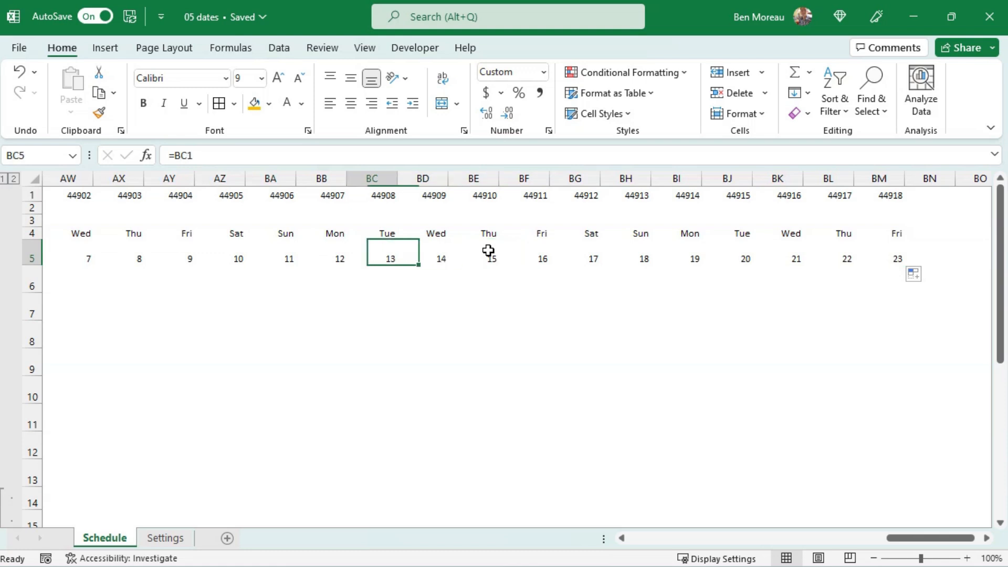
pyautogui.press('Left')
pyautogui.press('Left')
pyautogui.press('Left')
pyautogui.press('Left')
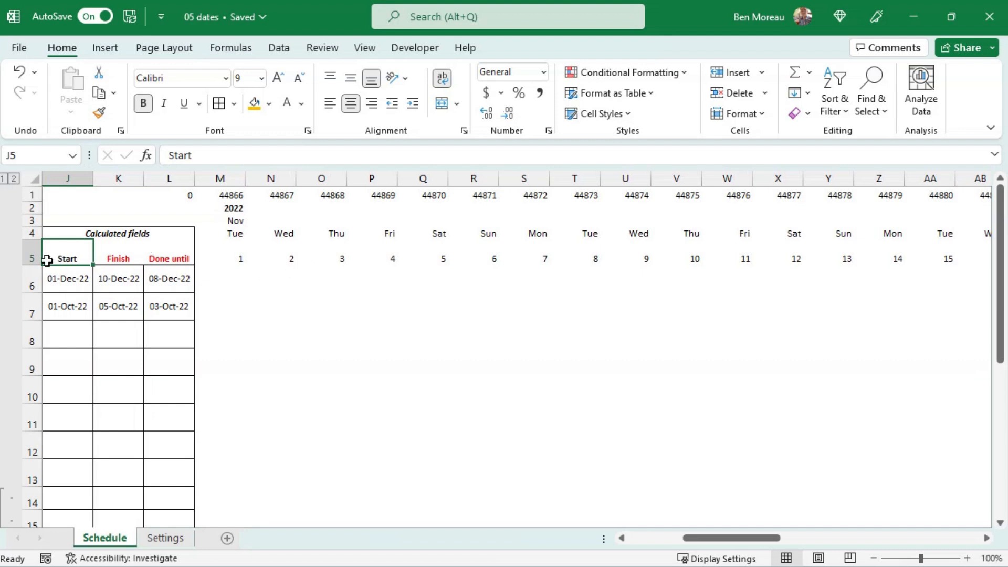
# Reduce the height of row 5 and centre the timeline header cells M1:BM5 horizontally at font size 9.
pyautogui.moveTo(36, 265); pyautogui.dragTo(38, 255)
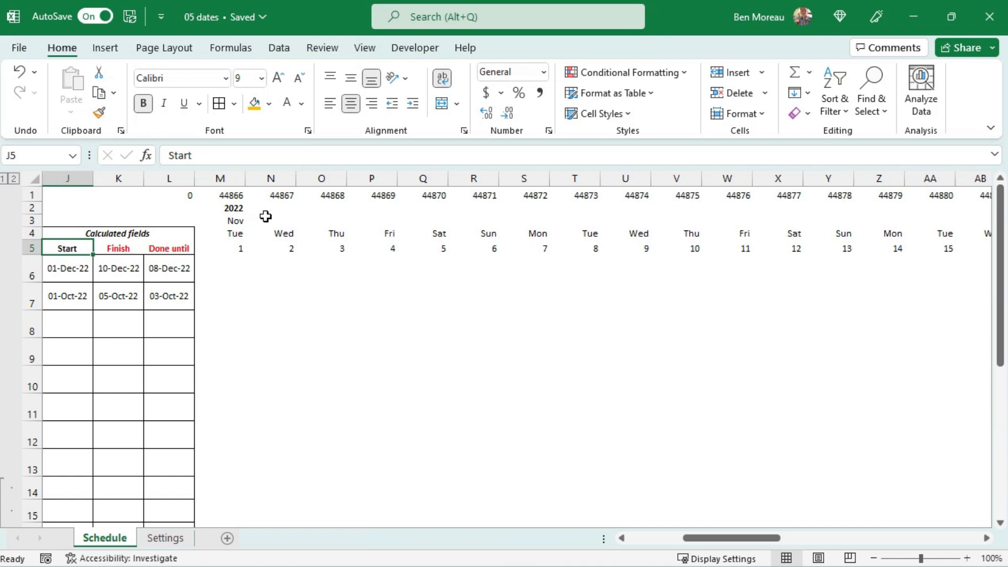
pyautogui.moveTo(229, 216); pyautogui.dragTo(903, 250)
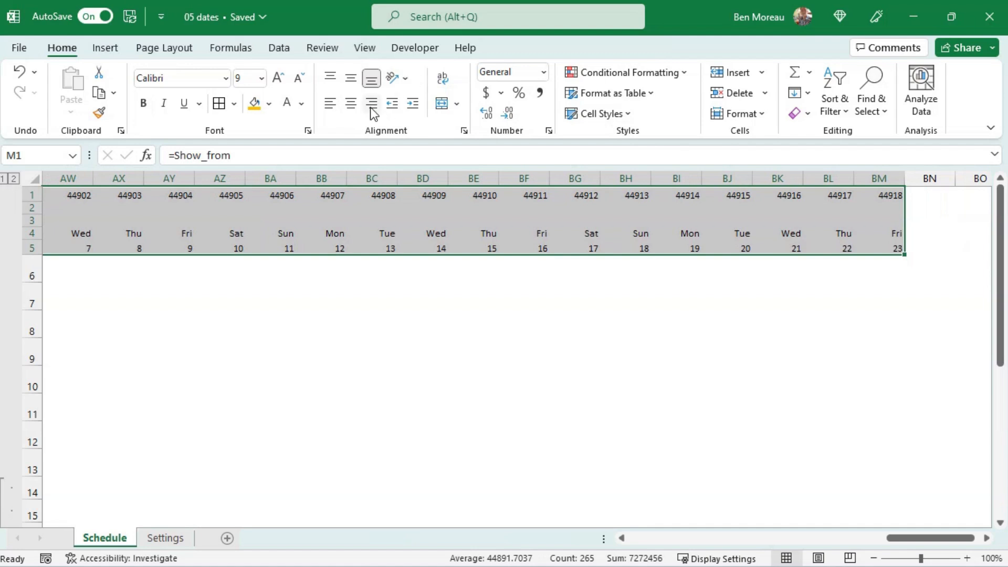
pyautogui.click(351, 103)
pyautogui.click(255, 77)
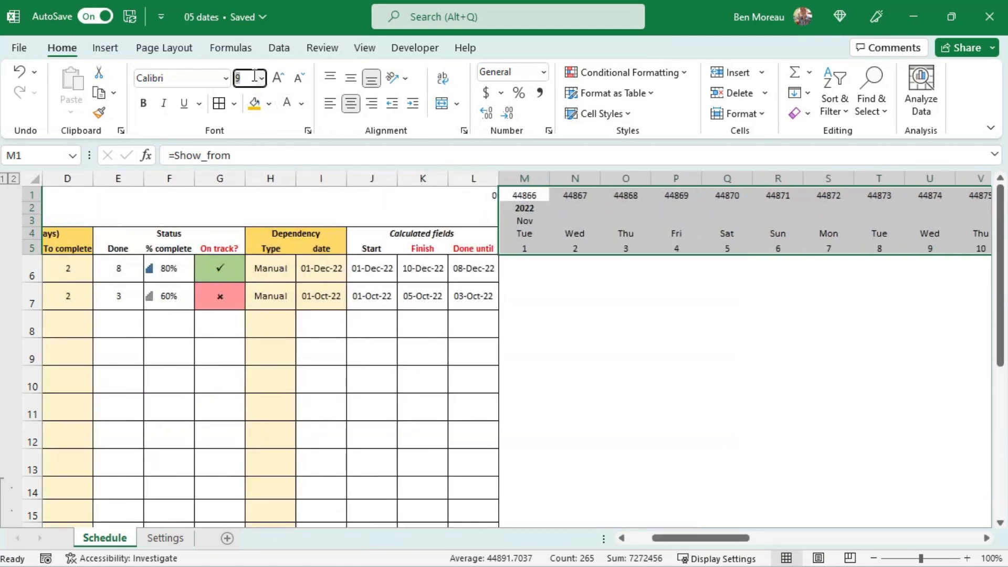
pyautogui.press('Return')
pyautogui.press('Down')
pyautogui.press('Up')
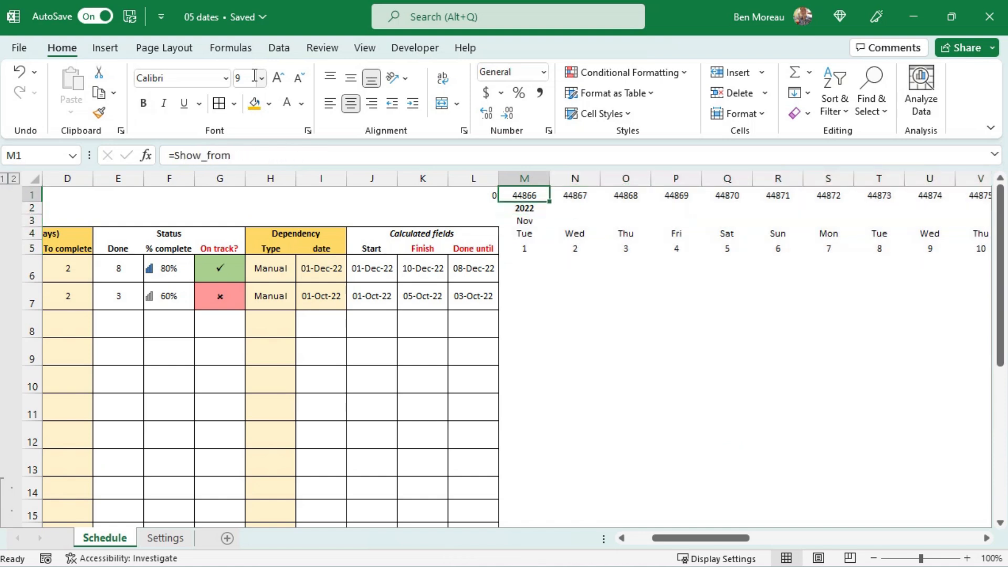
# Set the Days per cell preference to 7.
pyautogui.click(520, 207)
pyautogui.click(270, 398)
pyautogui.scroll(-3, 270, 396)
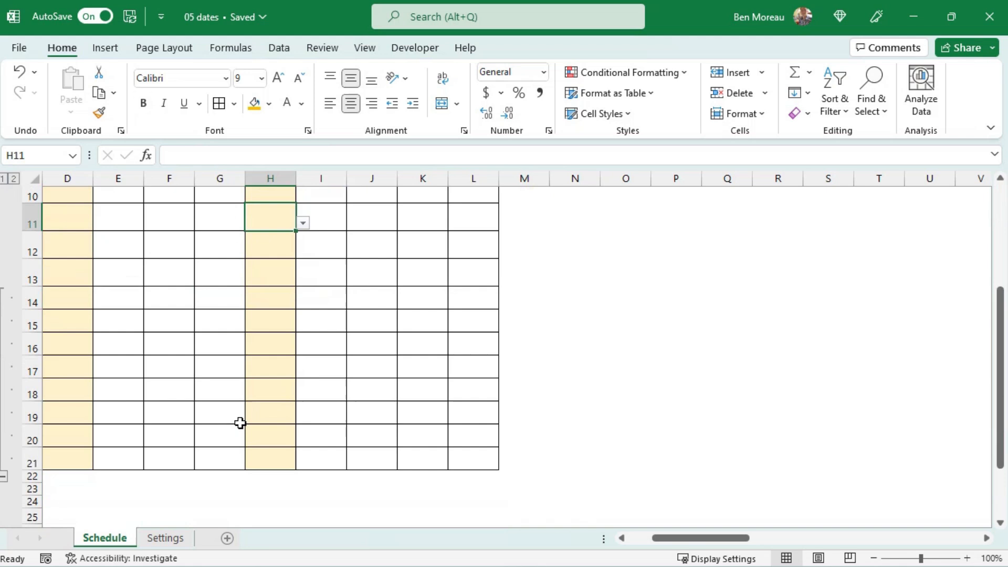
pyautogui.moveTo(240, 423); pyautogui.dragTo(63, 415)
pyautogui.scroll(-2, 243, 368)
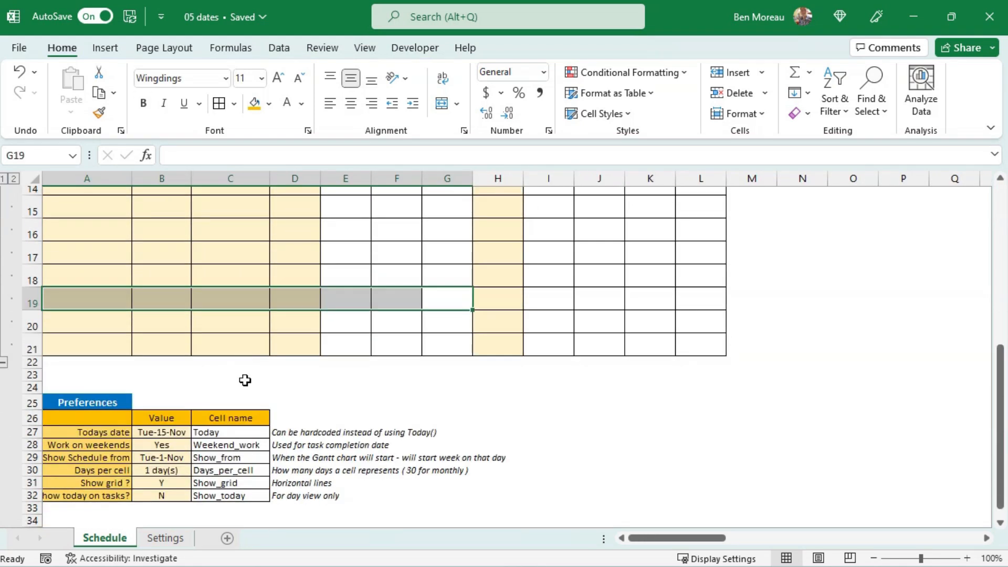
pyautogui.click(172, 477)
pyautogui.write('7')
pyautogui.press('Return')
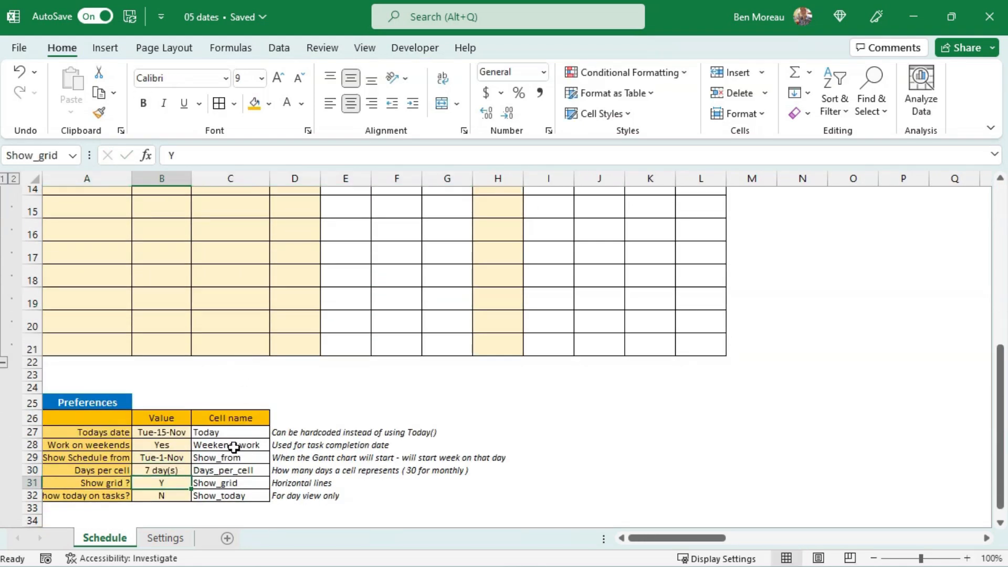
# Check how the timeline header dates and the month formula in row 3 respond to the weekly interval.
pyautogui.scroll(5, 233, 447)
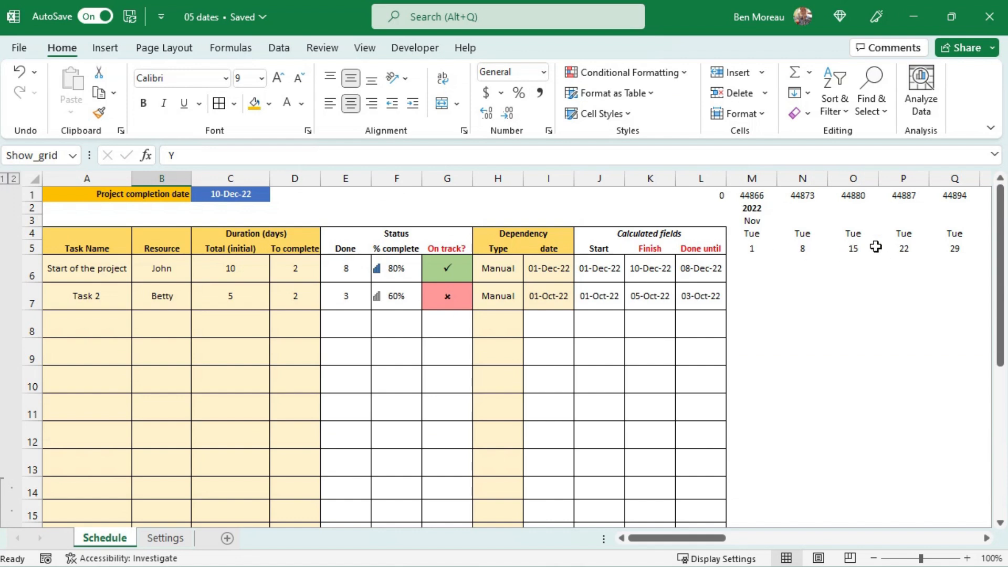
pyautogui.click(844, 252)
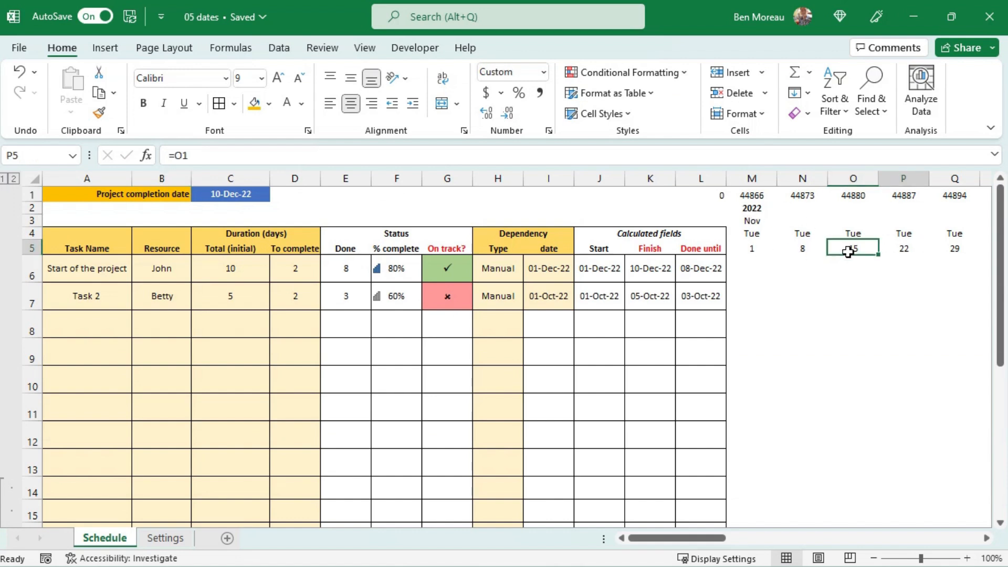
pyautogui.press('Right')
pyautogui.press('Right')
pyautogui.press('Up')
pyautogui.press('Up')
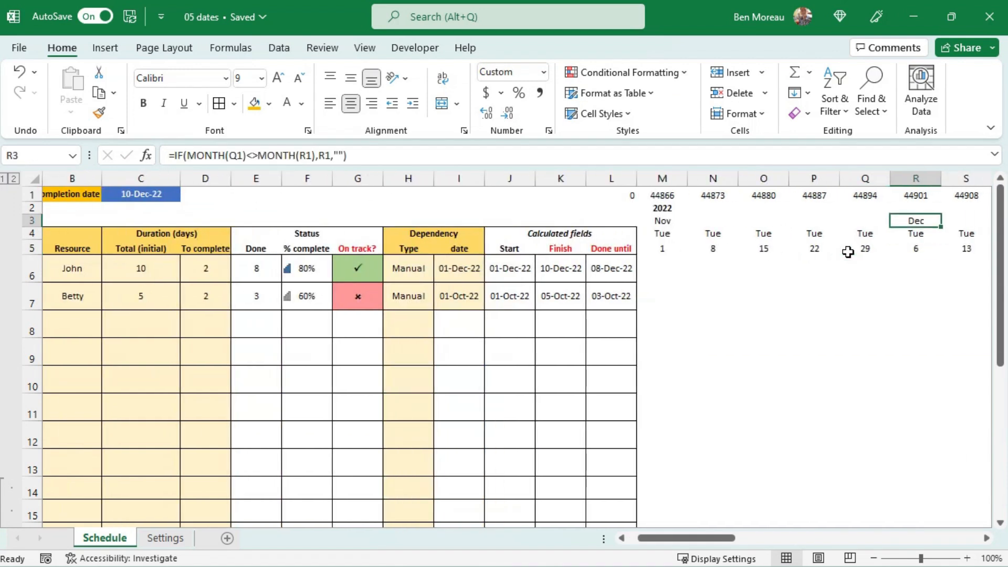
pyautogui.press('Down')
pyautogui.press('Down')
pyautogui.press('Left')
pyautogui.press('Left')
pyautogui.press('Left')
pyautogui.press('Left')
pyautogui.press('Left')
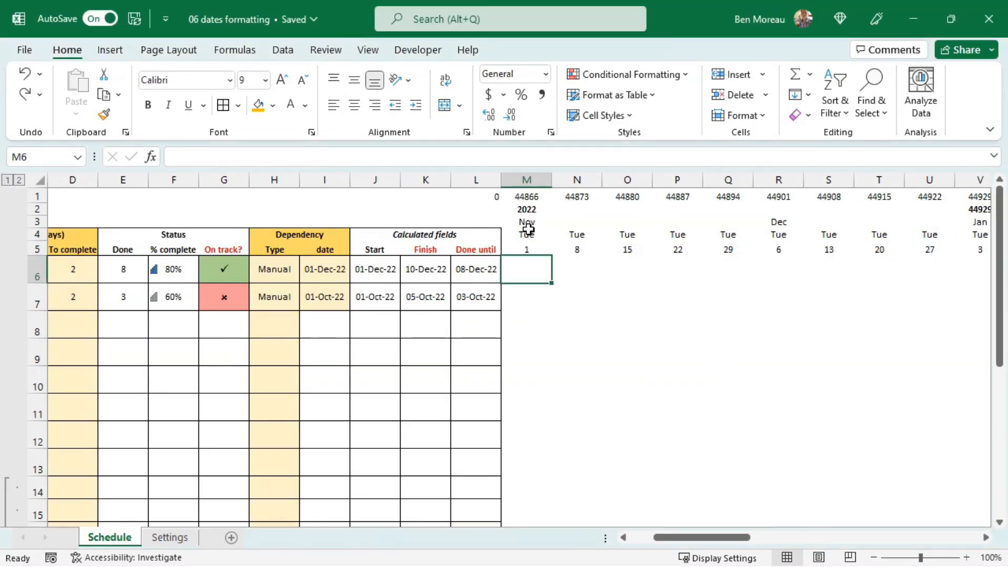
# Fill the month header cells M3:BM3 with a lighter shade of Gold, Accent 4.
pyautogui.moveTo(525, 221); pyautogui.dragTo(881, 221)
pyautogui.click(274, 107)
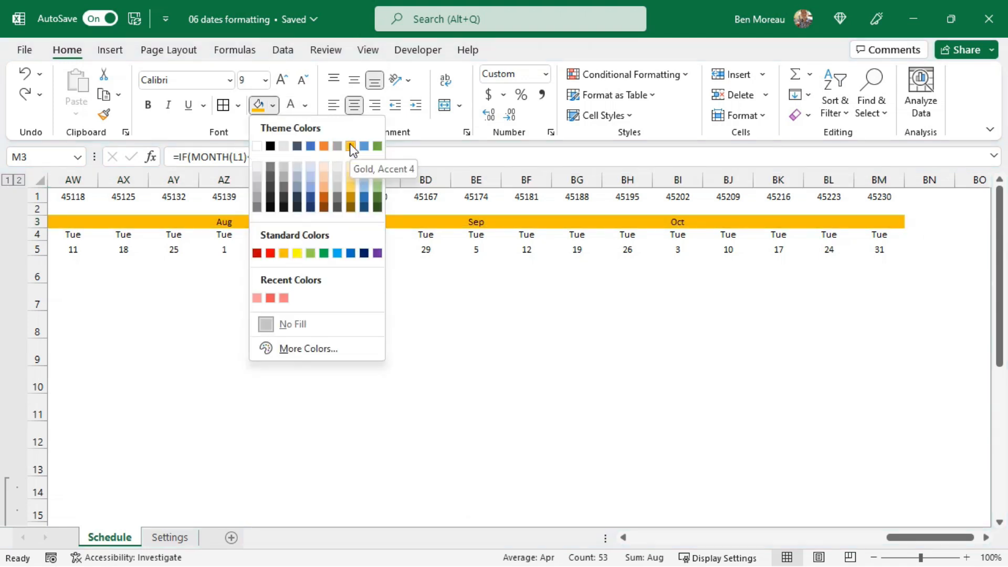
pyautogui.click(351, 187)
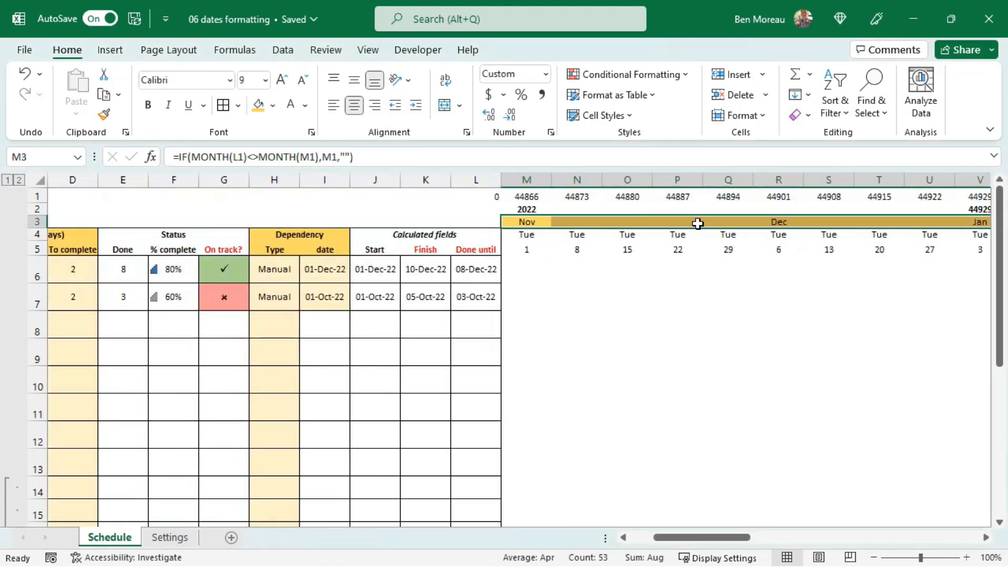
# Create a formula-based conditional formatting rule for cell M3 using =ISEVEN(MONTH(M1)).
pyautogui.click(549, 222)
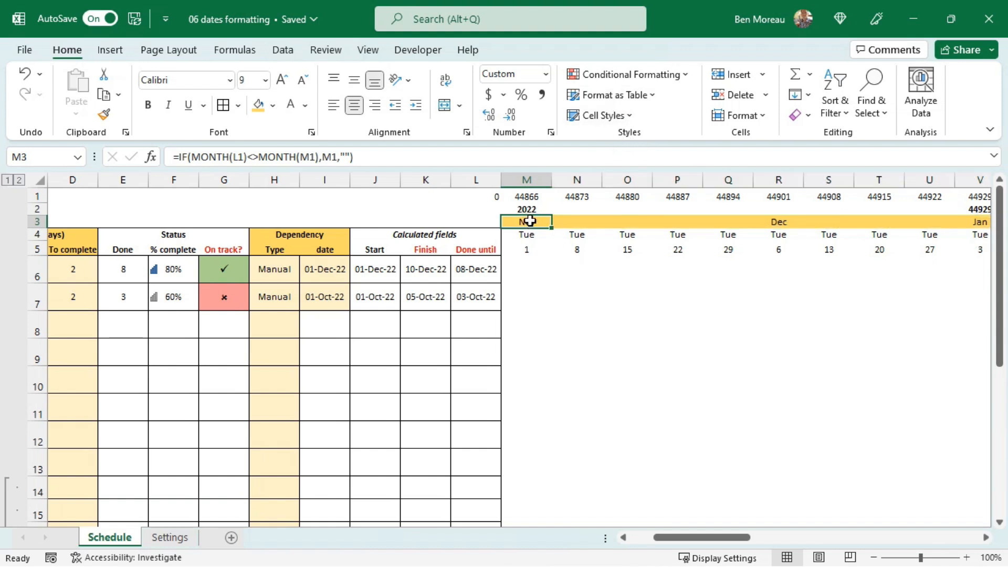
pyautogui.click(642, 75)
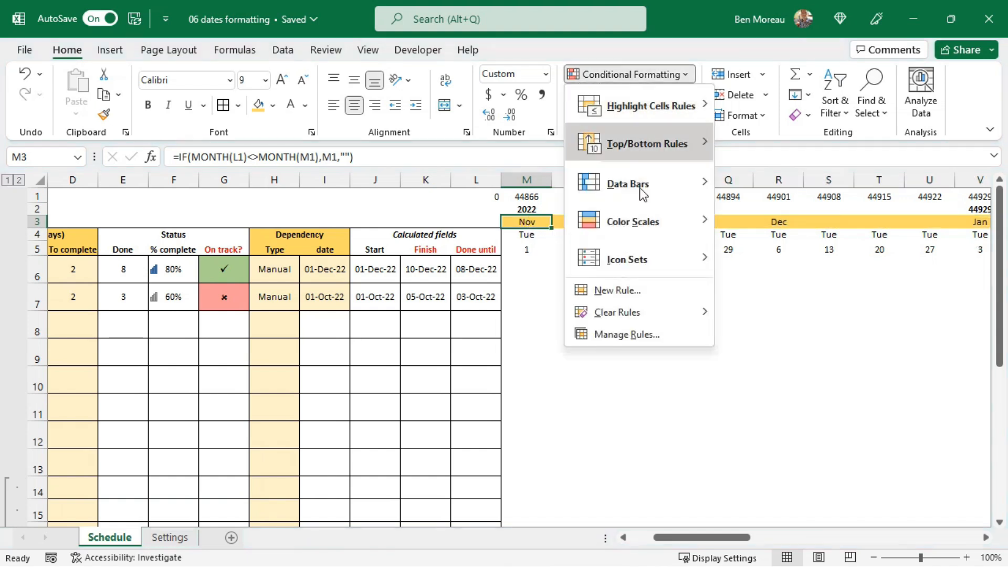
pyautogui.click(626, 333)
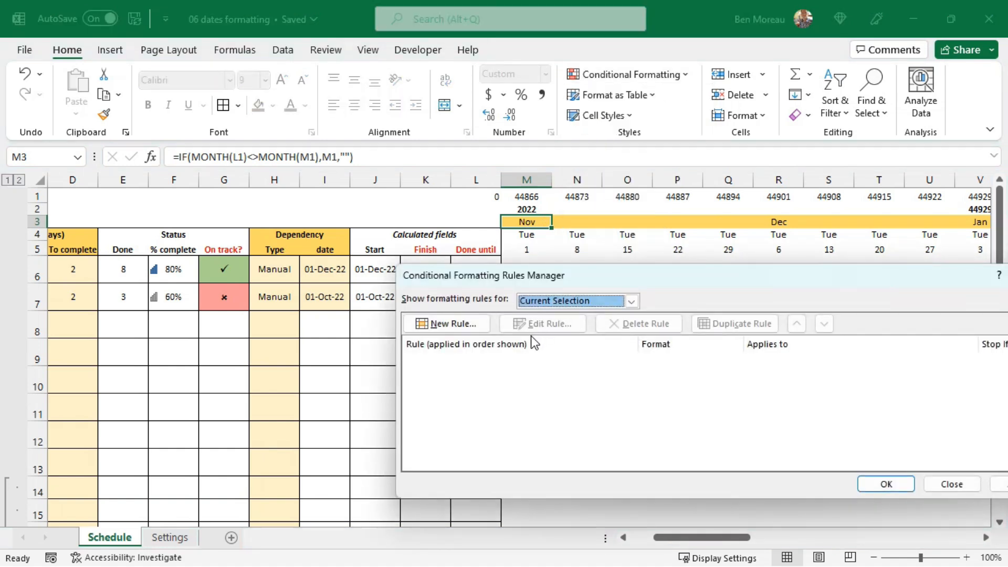
pyautogui.click(488, 321)
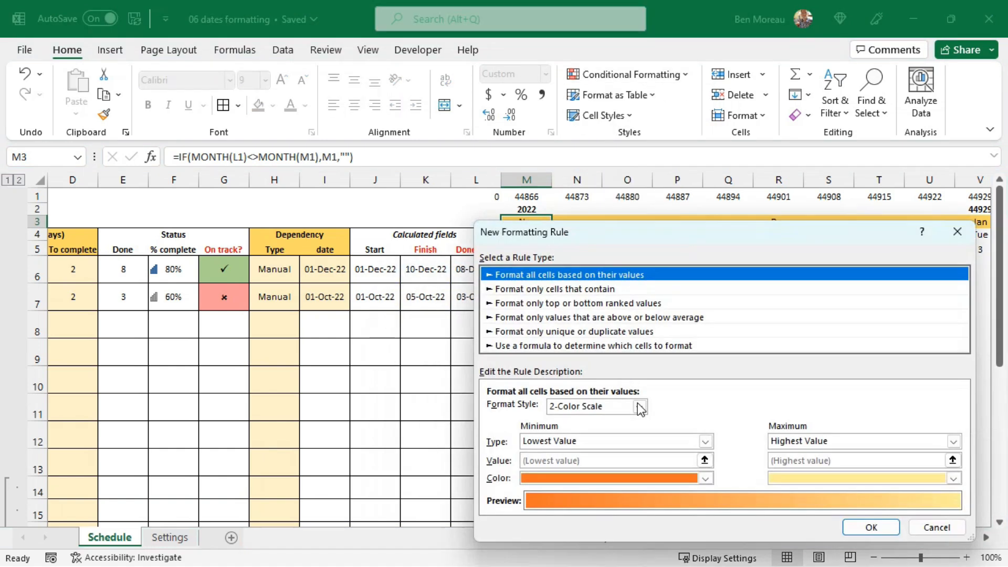
pyautogui.click(571, 346)
pyautogui.click(543, 410)
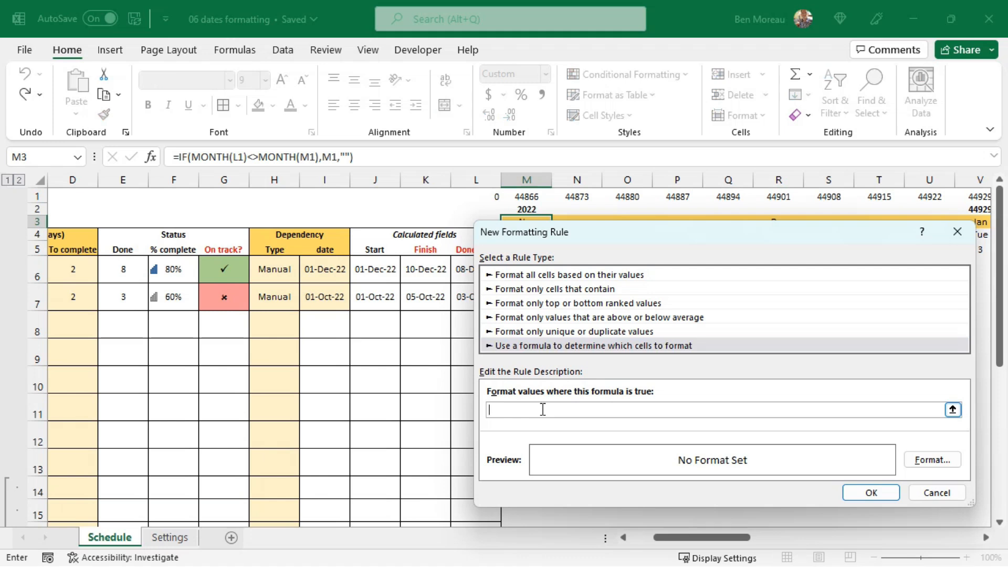
pyautogui.write('=iseven(mon')
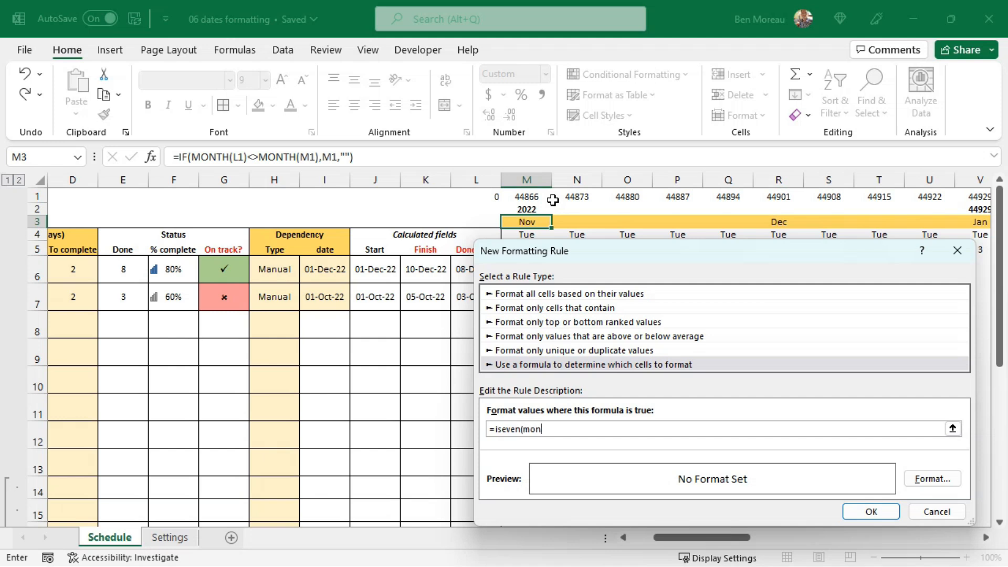
pyautogui.write('th(M1)')
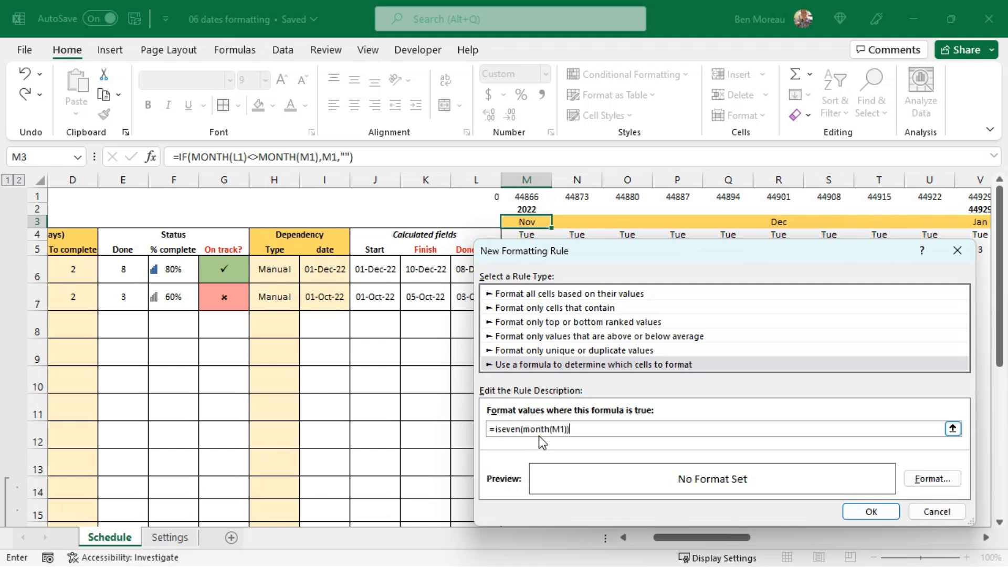
# Give the even-month rule a light blue fill and apply it to cell M3.
pyautogui.click(942, 478)
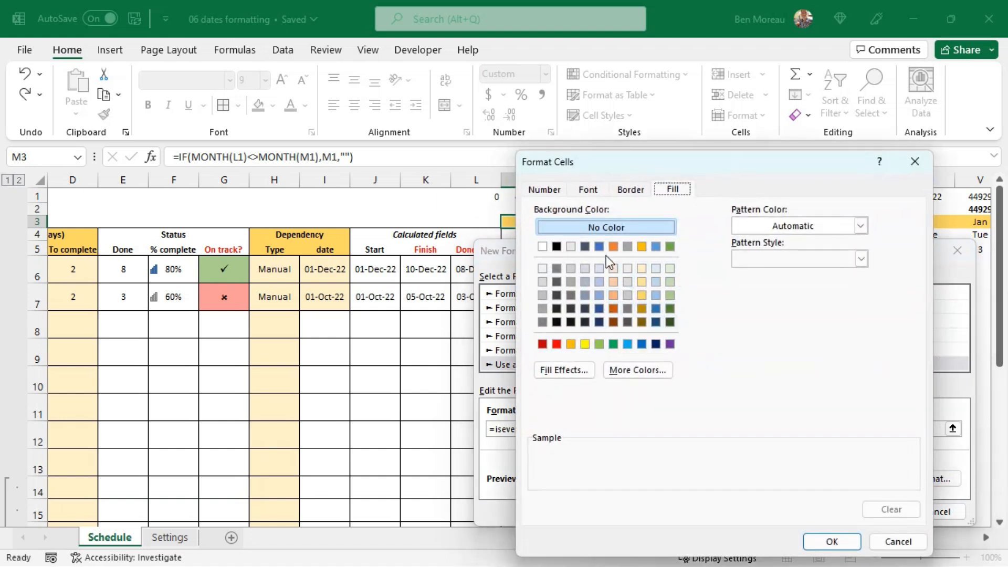
pyautogui.click(656, 294)
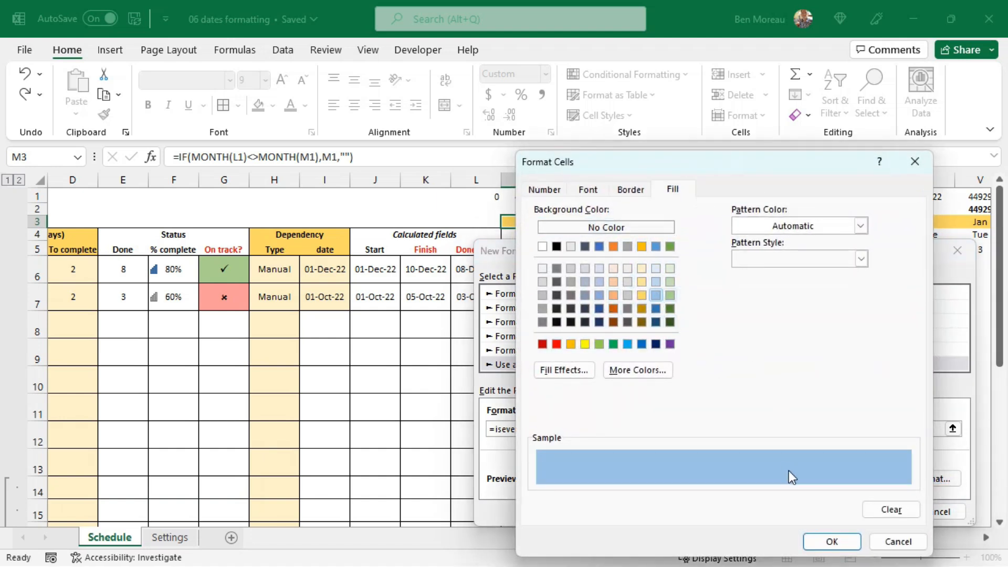
pyautogui.click(832, 541)
pyautogui.click(872, 514)
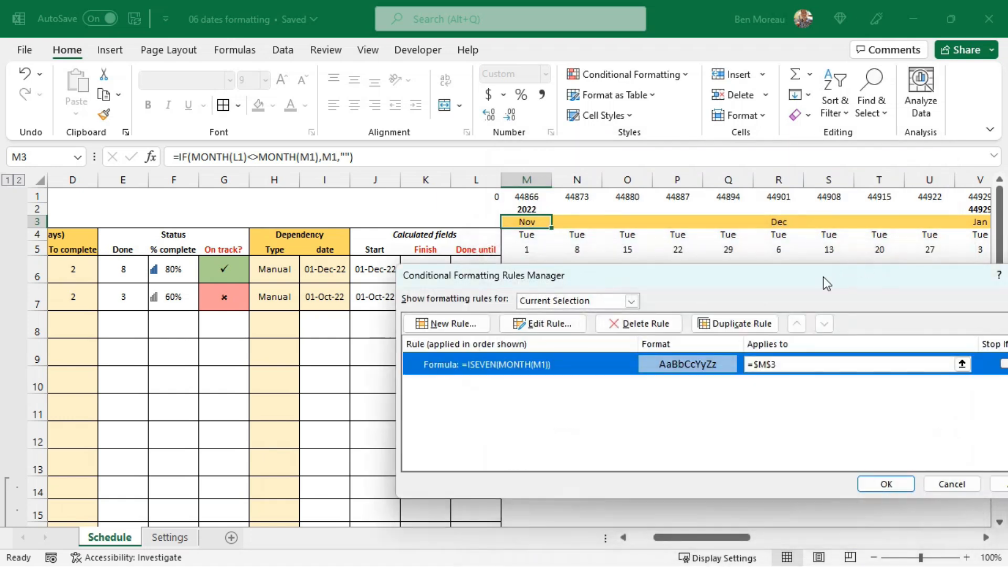
pyautogui.moveTo(824, 275); pyautogui.dragTo(741, 270)
pyautogui.click(928, 479)
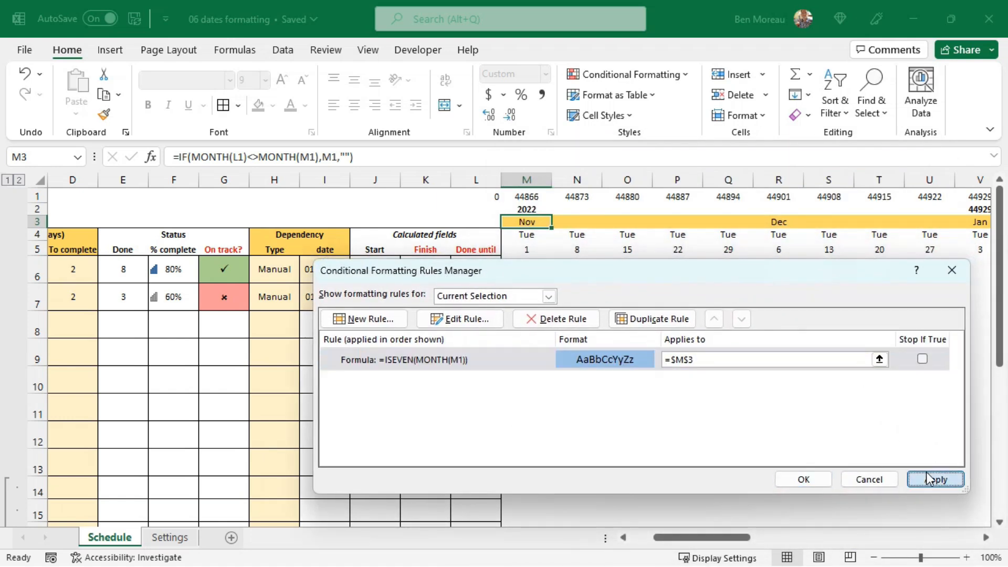
pyautogui.click(870, 479)
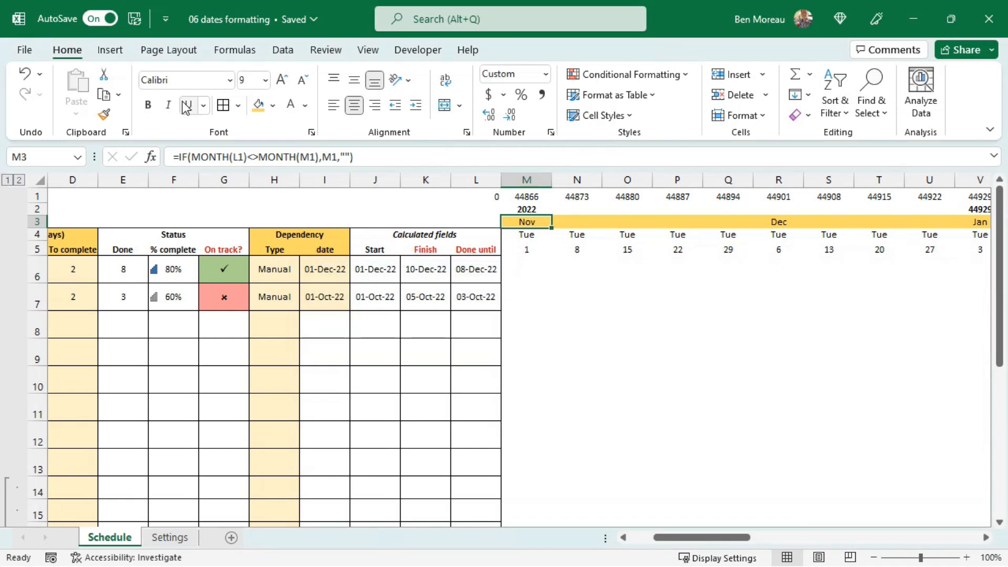
# Copy the formatting of M3, including its conditional rule, across the month row through column BM.
pyautogui.click(104, 116)
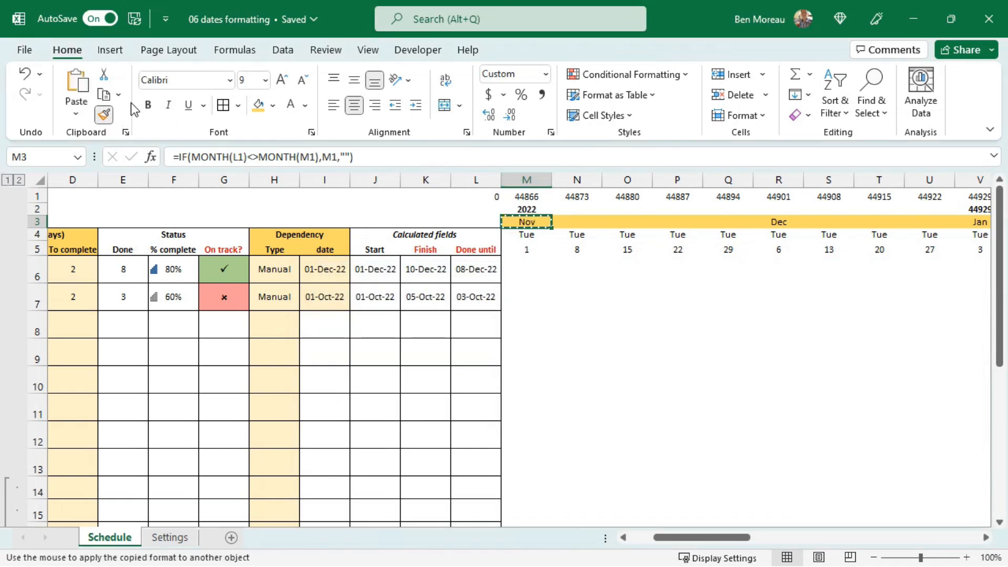
pyautogui.moveTo(570, 222)
pyautogui.mouseDown()
pyautogui.moveTo(963, 218)
pyautogui.moveTo(912, 221)
pyautogui.mouseUp()
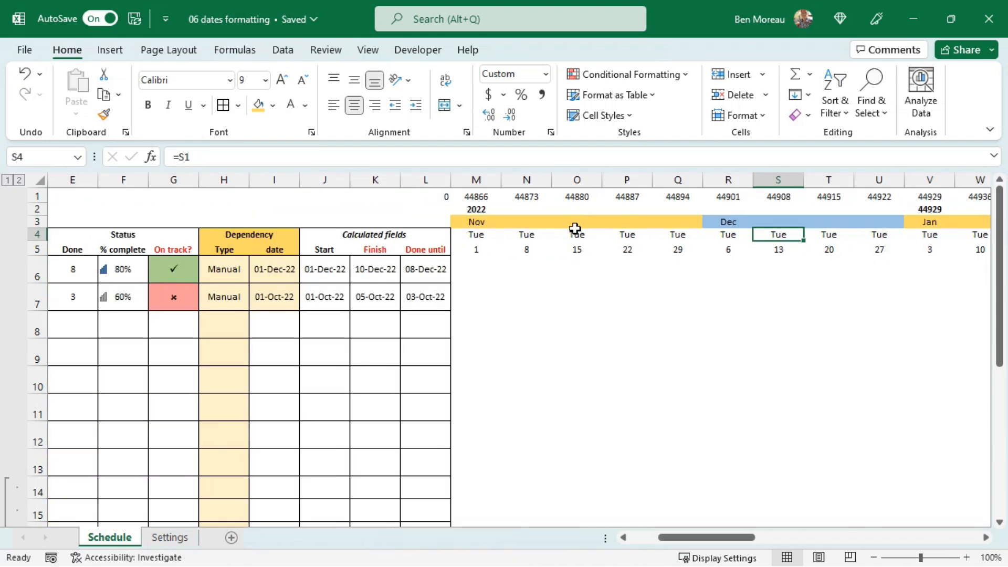
# Edit the even-month conditional formatting rule for M3:BM3 and change its fill to a stronger blue.
pyautogui.moveTo(475, 221); pyautogui.dragTo(941, 225)
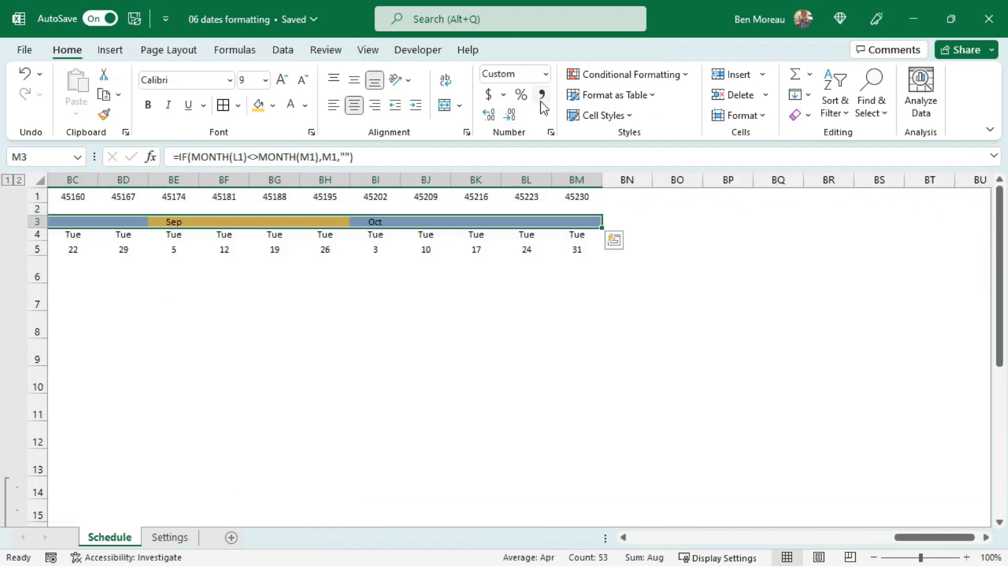
pyautogui.click(604, 75)
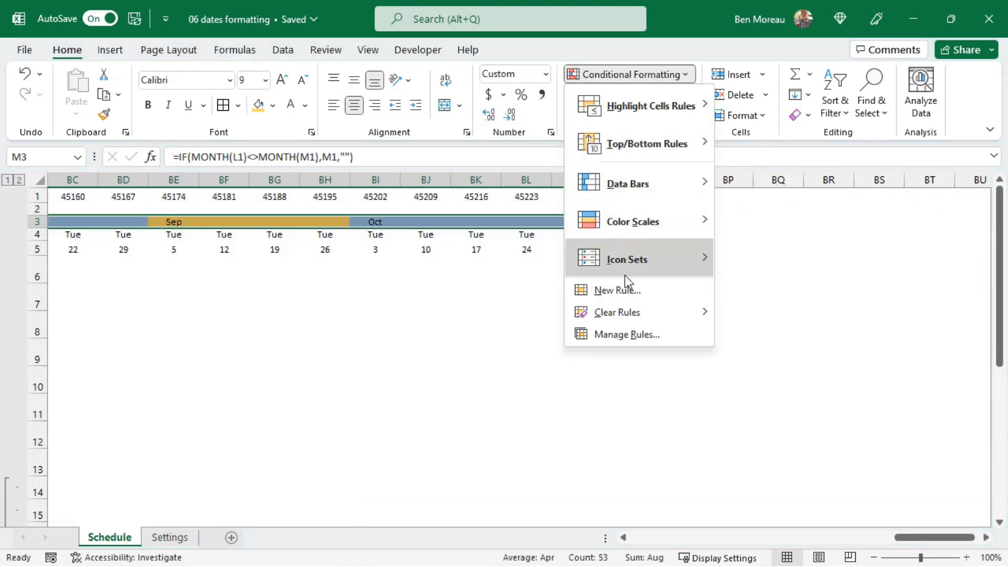
pyautogui.click(619, 336)
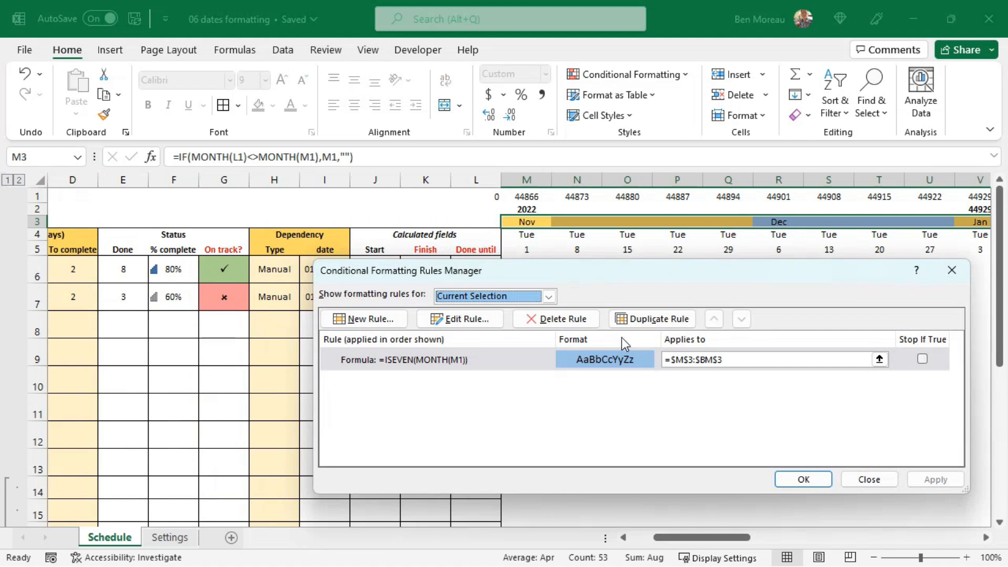
pyautogui.click(620, 362)
pyautogui.click(465, 319)
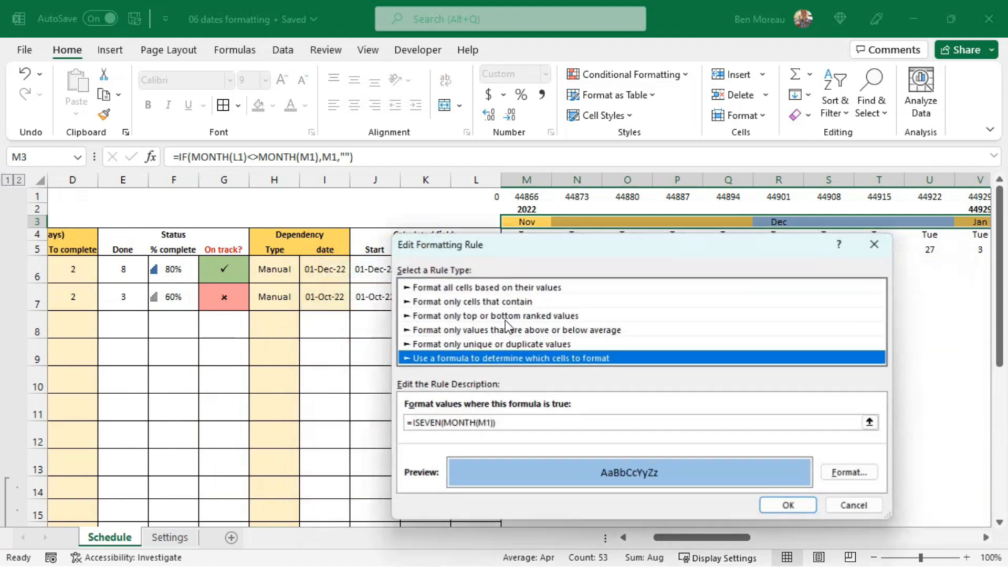
pyautogui.click(860, 474)
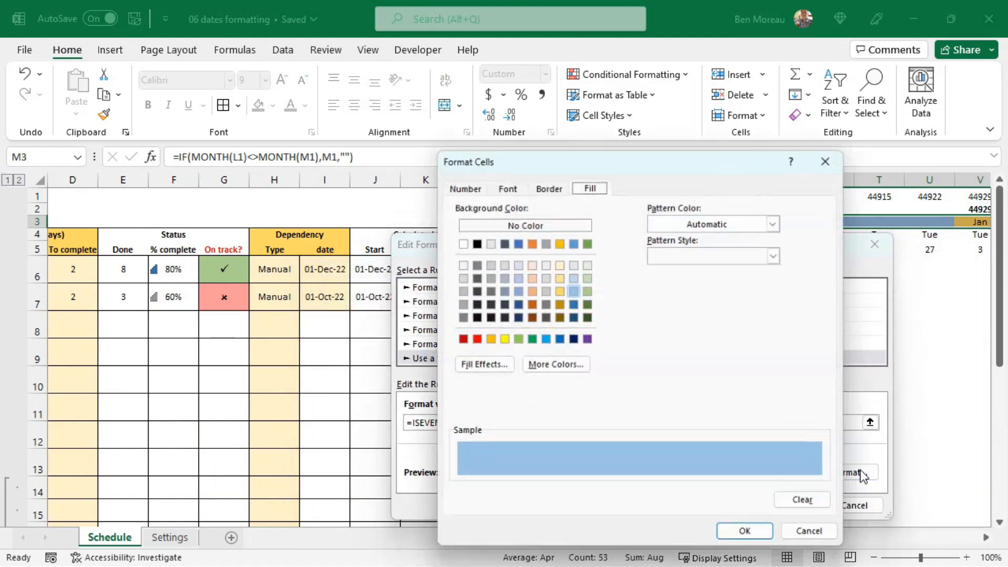
pyautogui.click(518, 243)
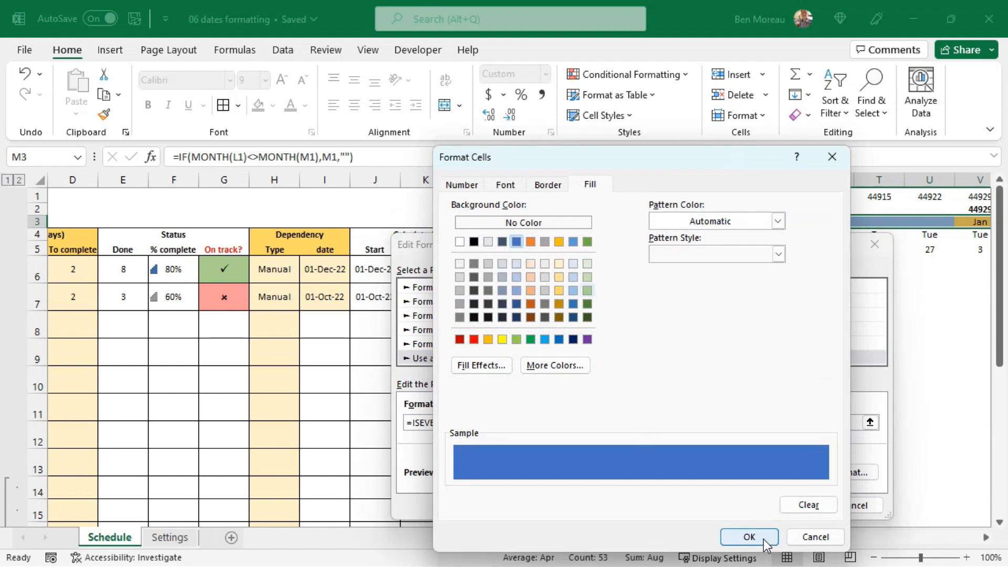
# Set the even-month rule's font colour to white and apply the edited rule to the month row.
pyautogui.click(504, 185)
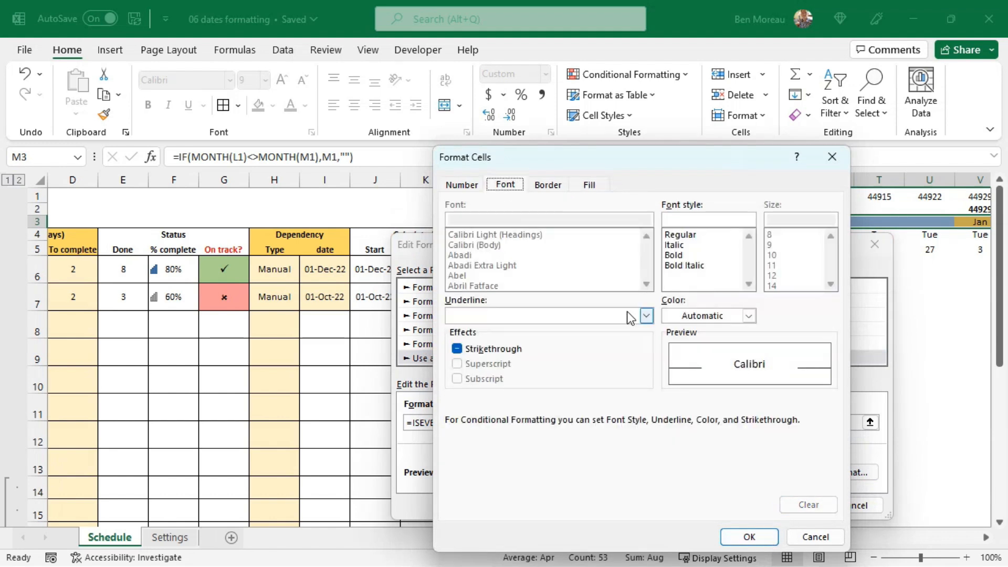
pyautogui.click(734, 319)
pyautogui.click(678, 118)
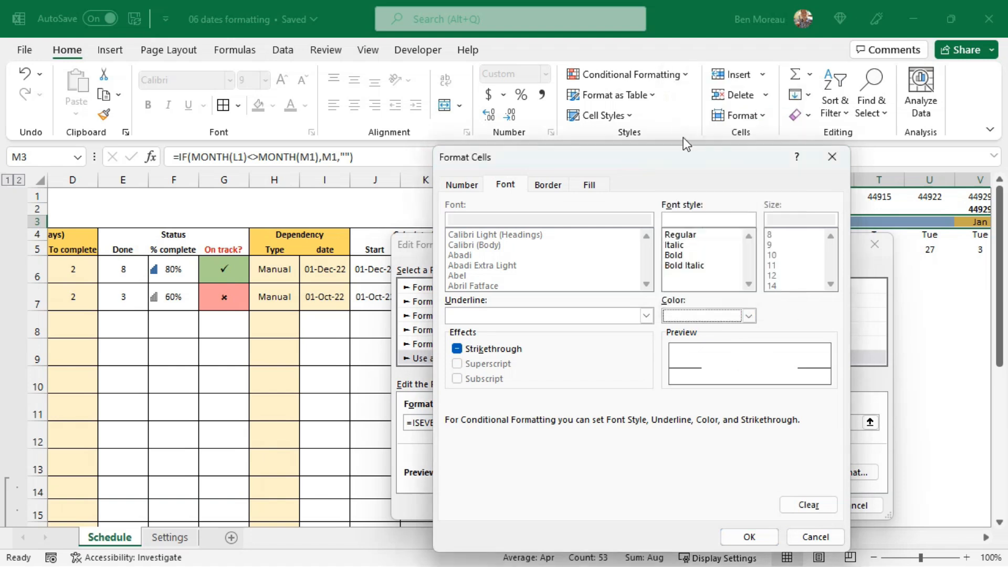
pyautogui.click(764, 537)
pyautogui.click(789, 505)
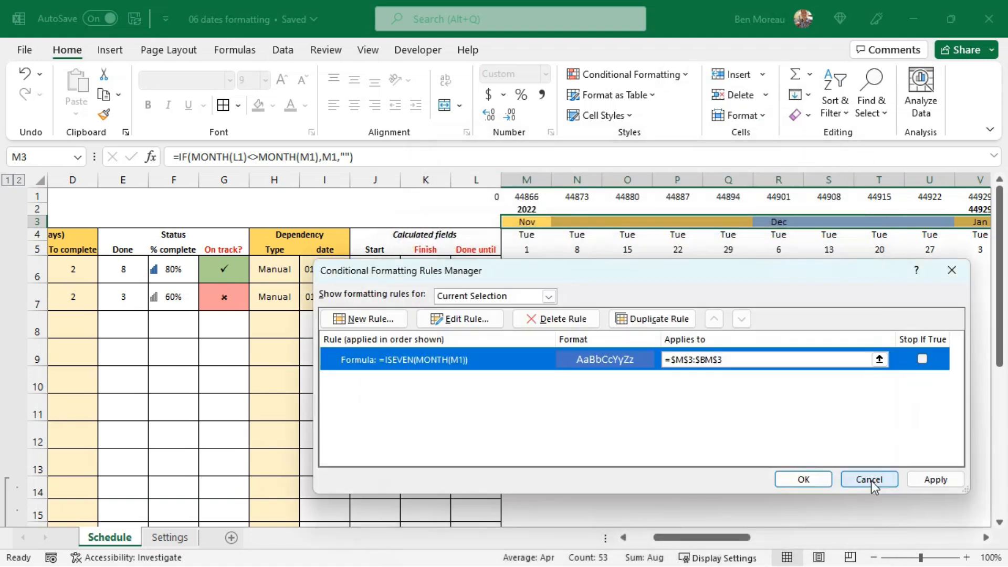
pyautogui.click(936, 480)
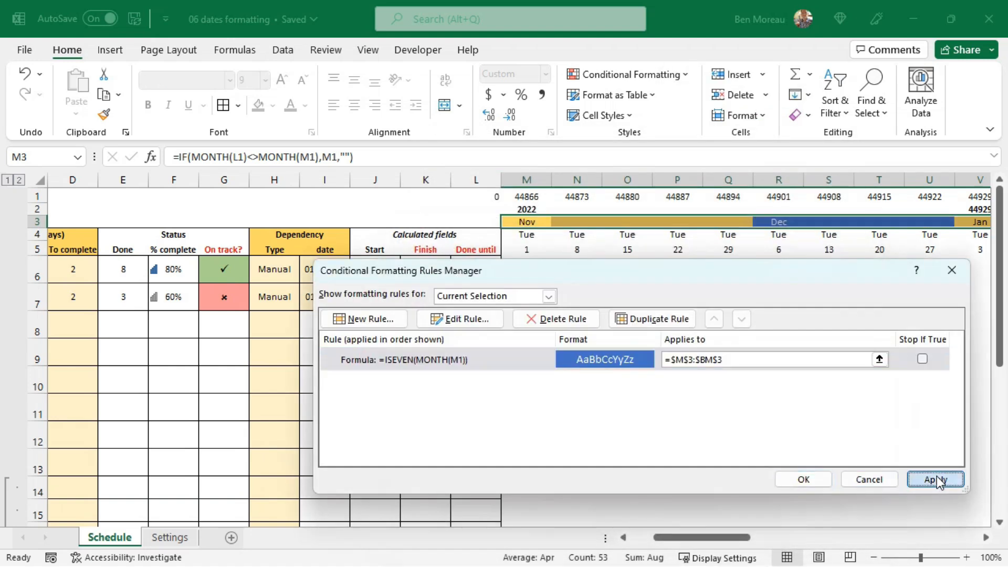
pyautogui.click(804, 480)
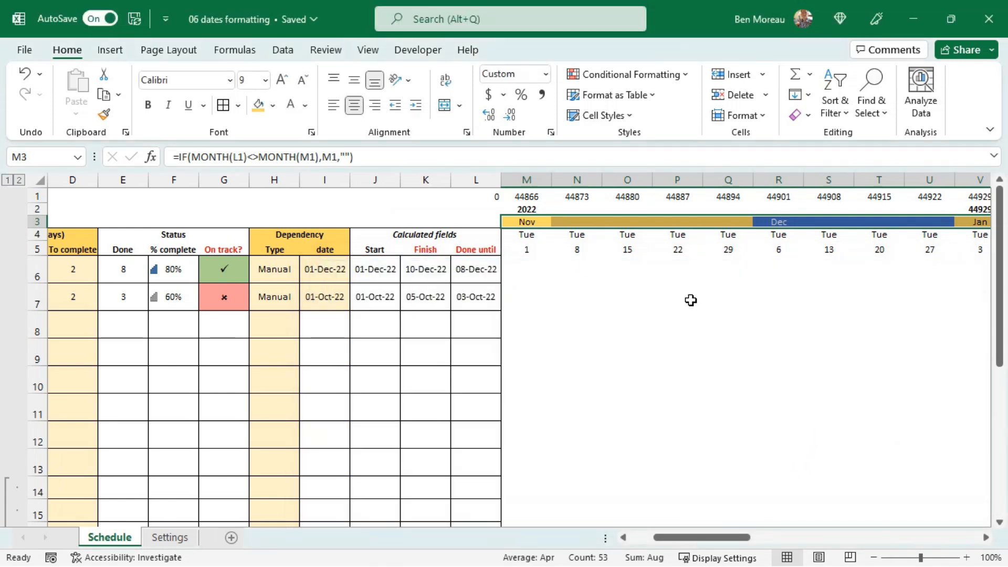
pyautogui.click(687, 269)
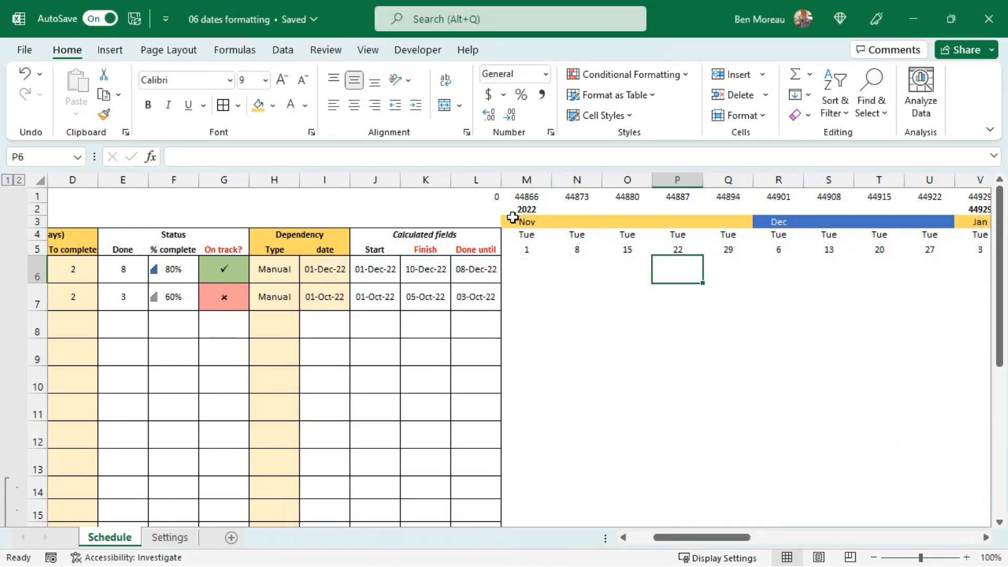
pyautogui.click(813, 318)
# Fill the weekday and day-number cells M4:BM5 with the lightest shade of Gold, Accent 4.
pyautogui.moveTo(525, 235); pyautogui.dragTo(840, 251)
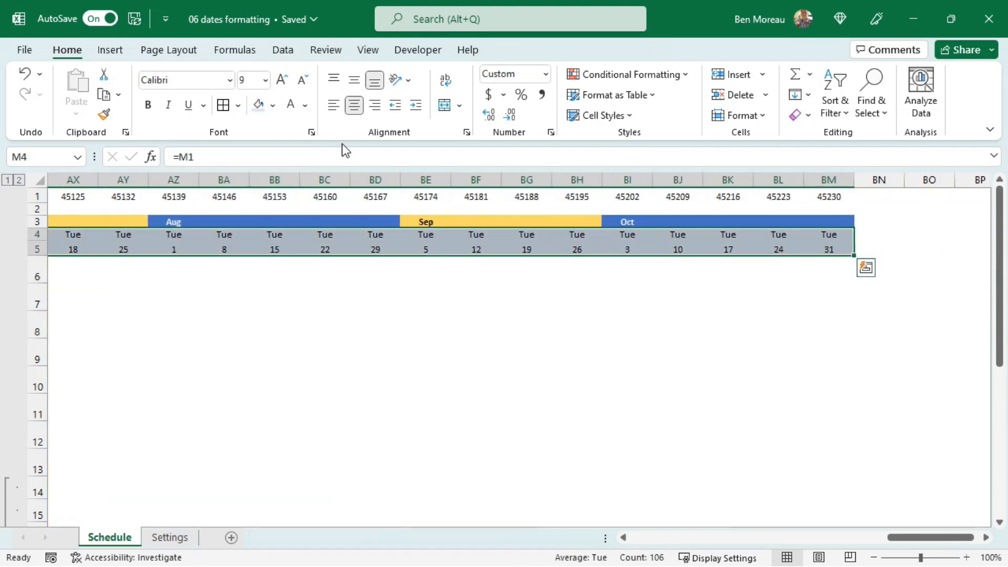
pyautogui.click(273, 106)
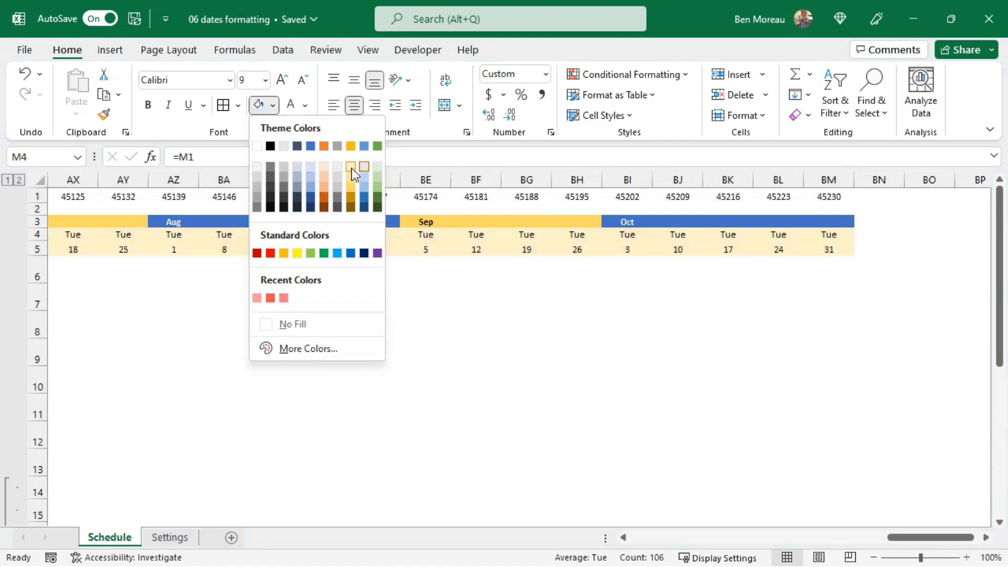
pyautogui.click(351, 168)
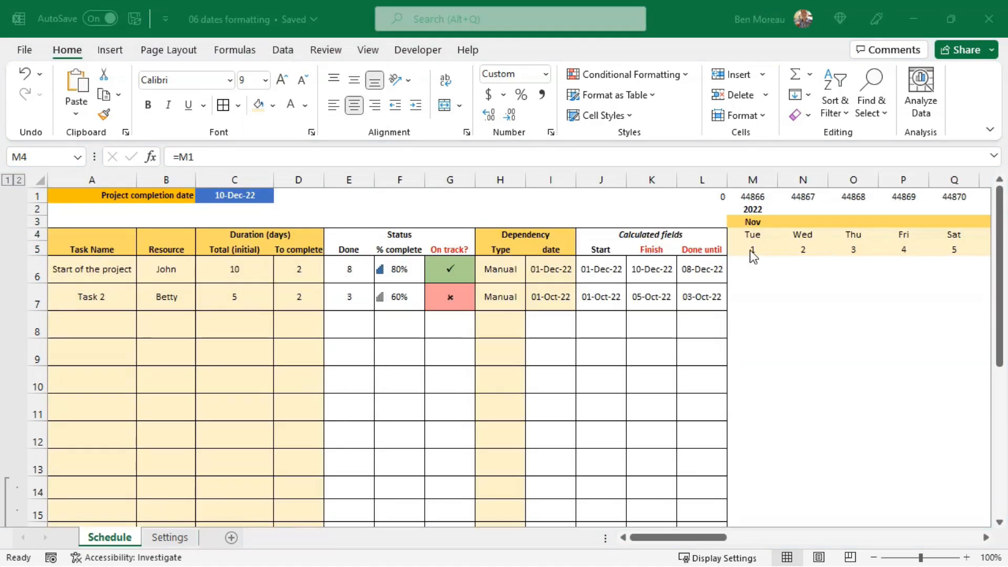
# Start a formula-based conditional formatting rule for M4:M5 using =OR(WEEKDAY(M1)=1,WEEKDAY(M1)=7).
pyautogui.click(757, 237)
pyautogui.moveTo(760, 235); pyautogui.dragTo(758, 245)
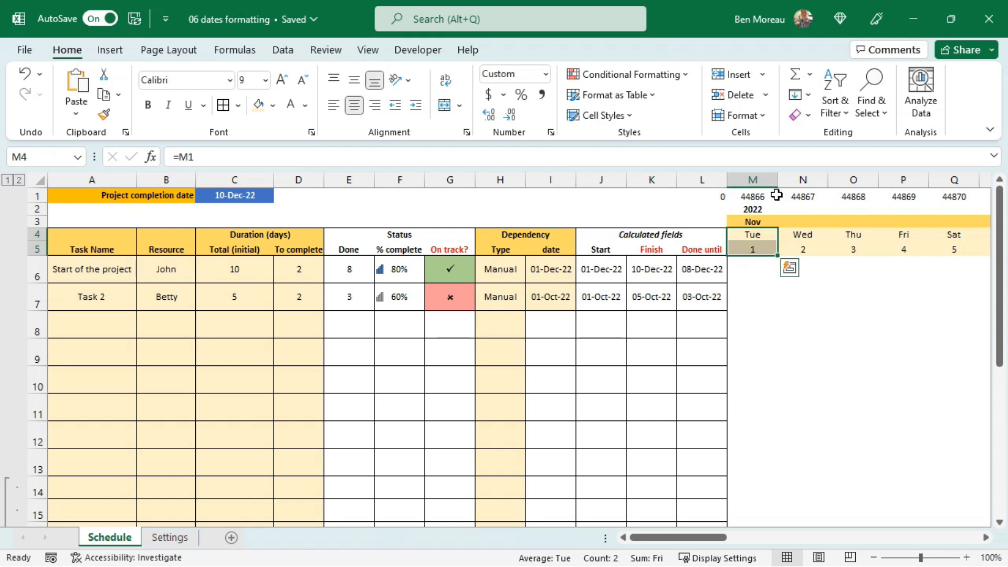
pyautogui.click(801, 323)
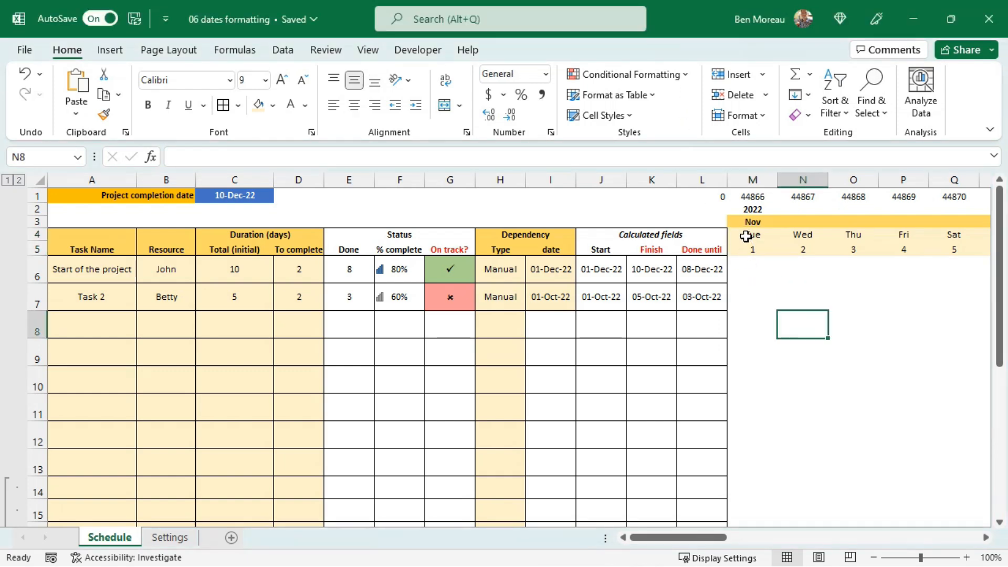
pyautogui.moveTo(747, 237); pyautogui.dragTo(745, 244)
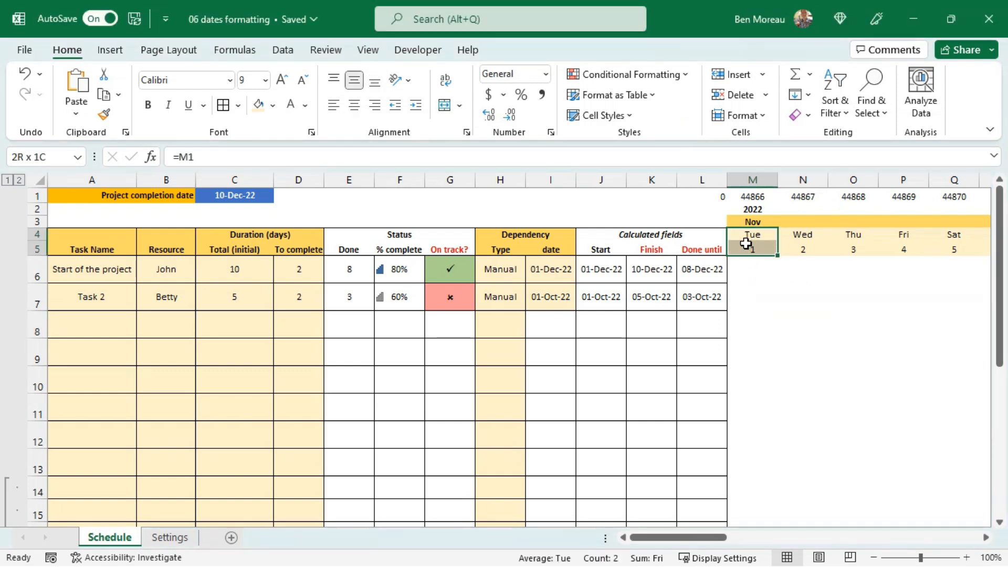
pyautogui.click(635, 68)
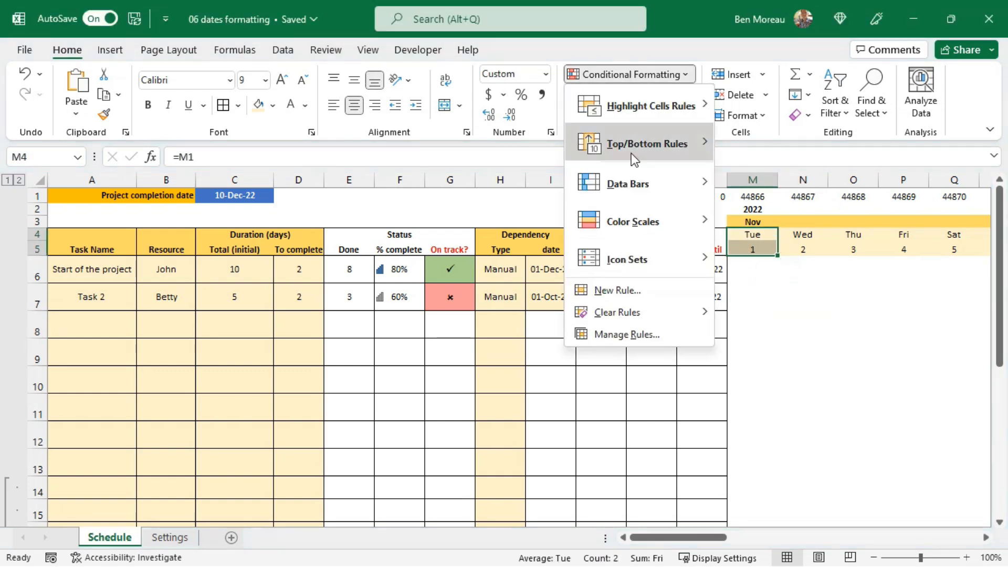
pyautogui.click(630, 290)
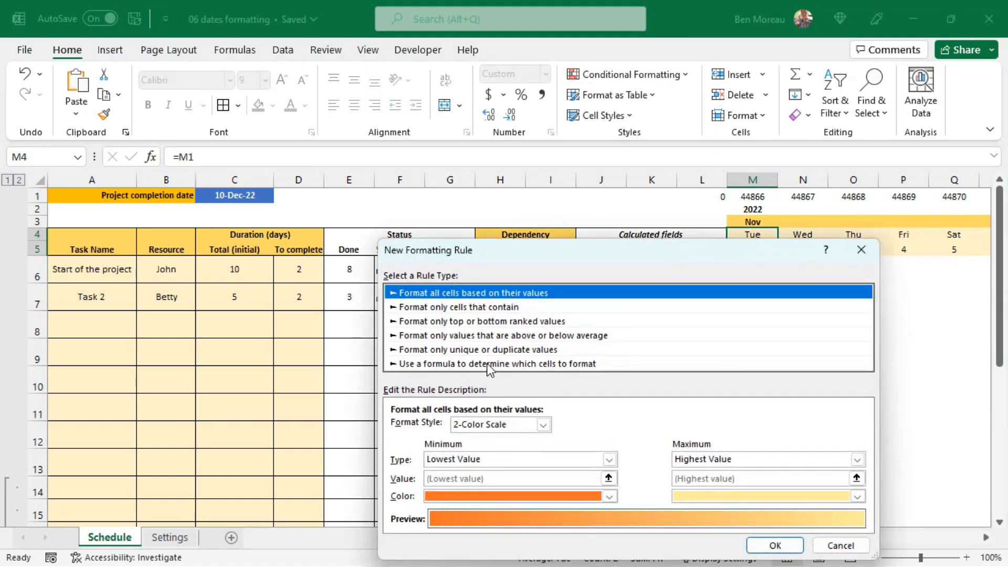
pyautogui.click(487, 363)
pyautogui.click(445, 428)
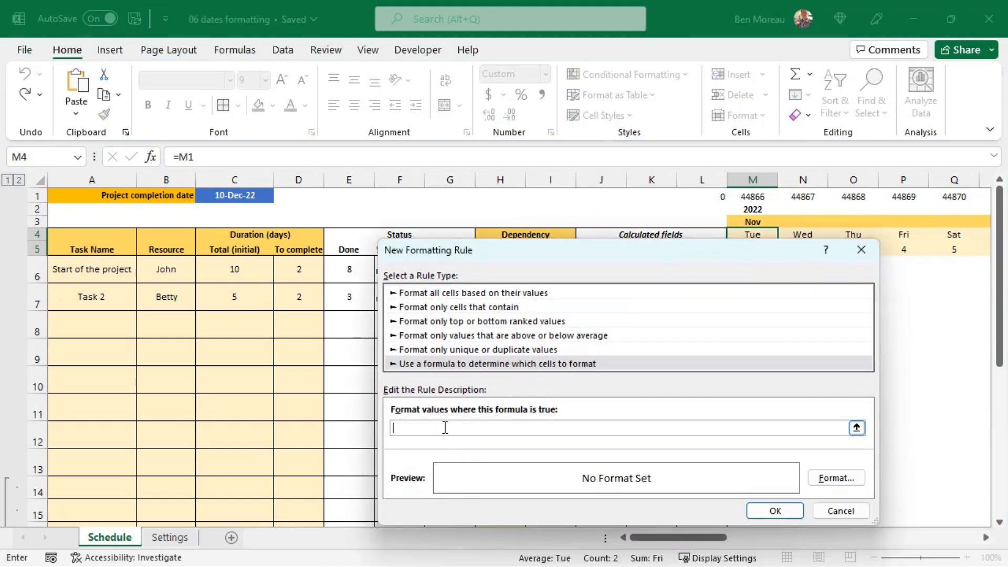
pyautogui.write('=OR(WEEKDAY(M1)=1,WEEKDAY(M1)=7)')
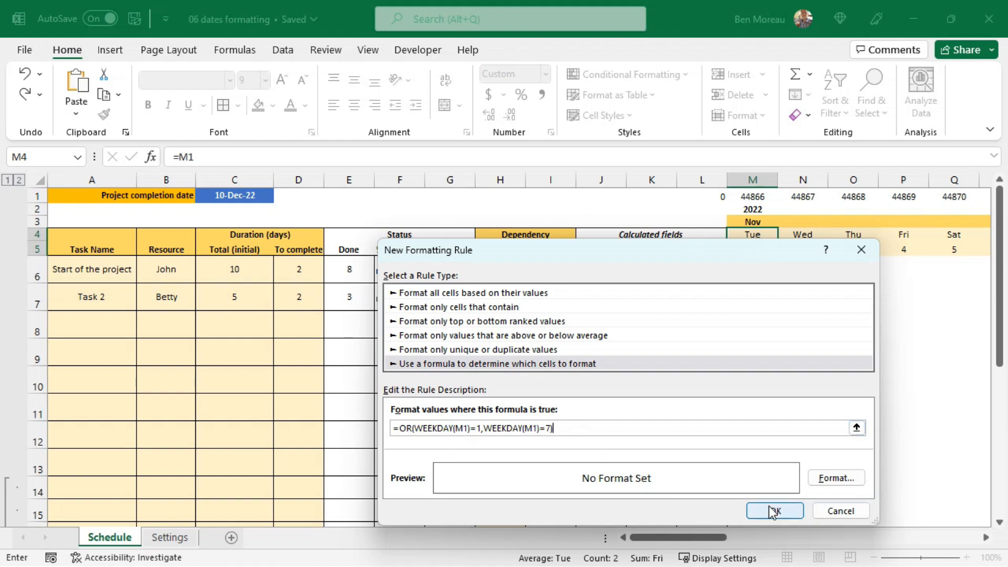
# Give the weekend rule a solid gold fill and apply it to the selected weekday cells.
pyautogui.click(839, 479)
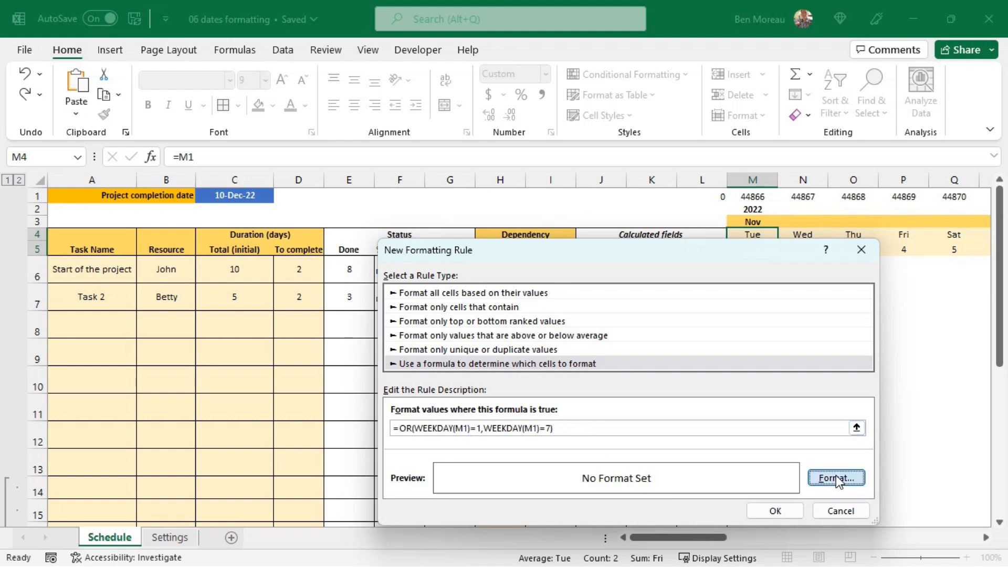
pyautogui.click(546, 250)
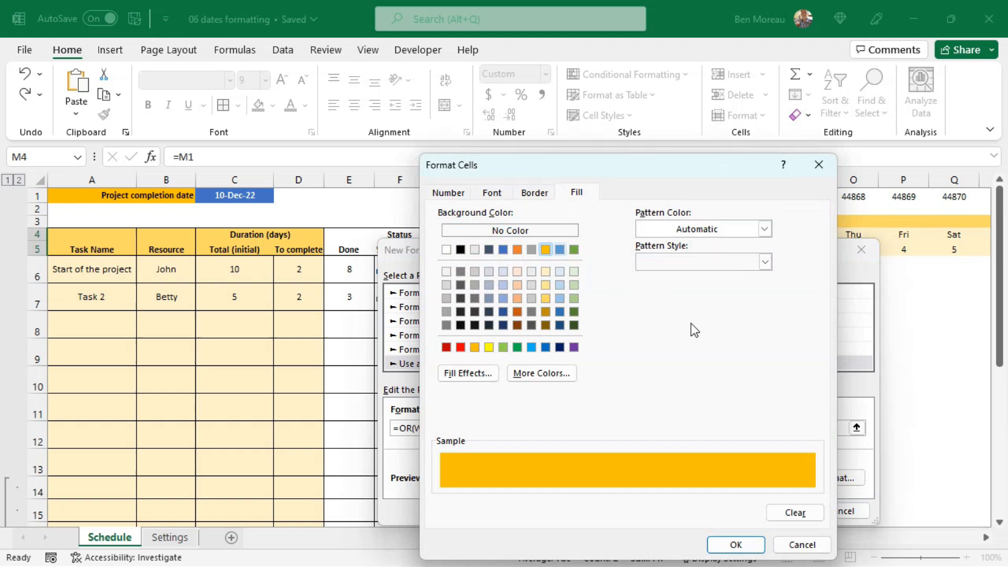
pyautogui.click(736, 546)
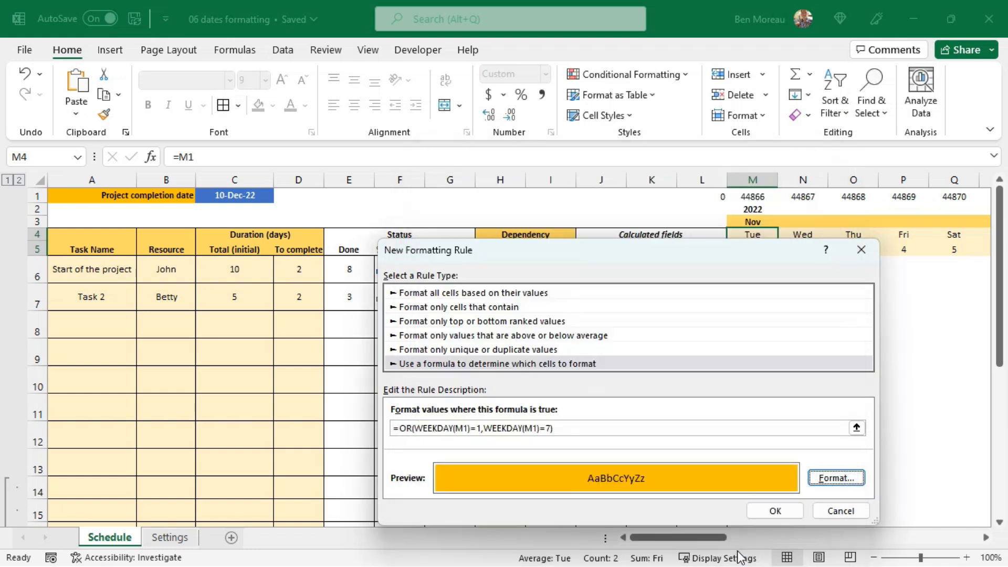
pyautogui.click(773, 510)
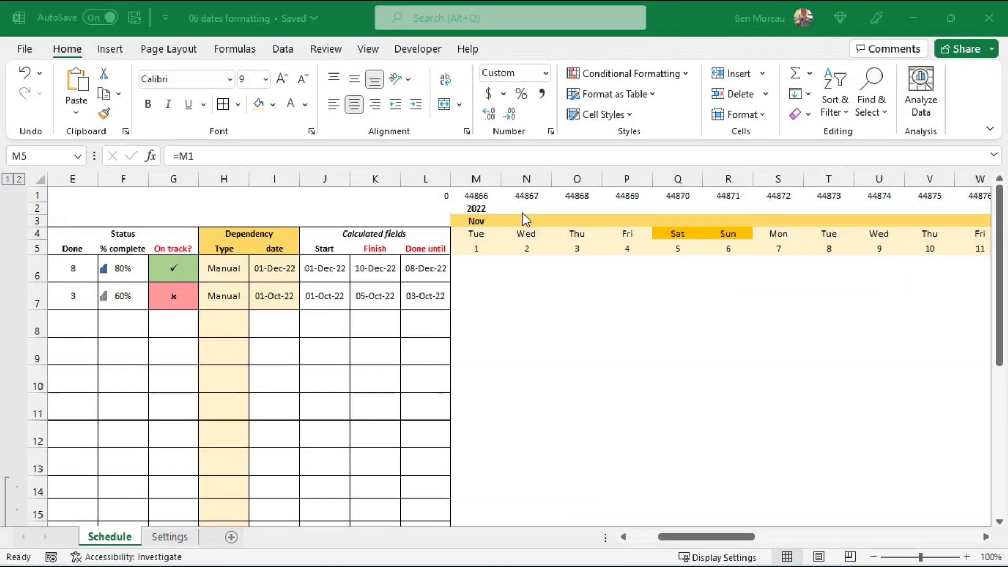
# Start a formula-based conditional formatting rule for day-number cell M5 using =OR(WEEKDAY(M1)=1,WEEKDAY(M1)=7).
pyautogui.click(642, 73)
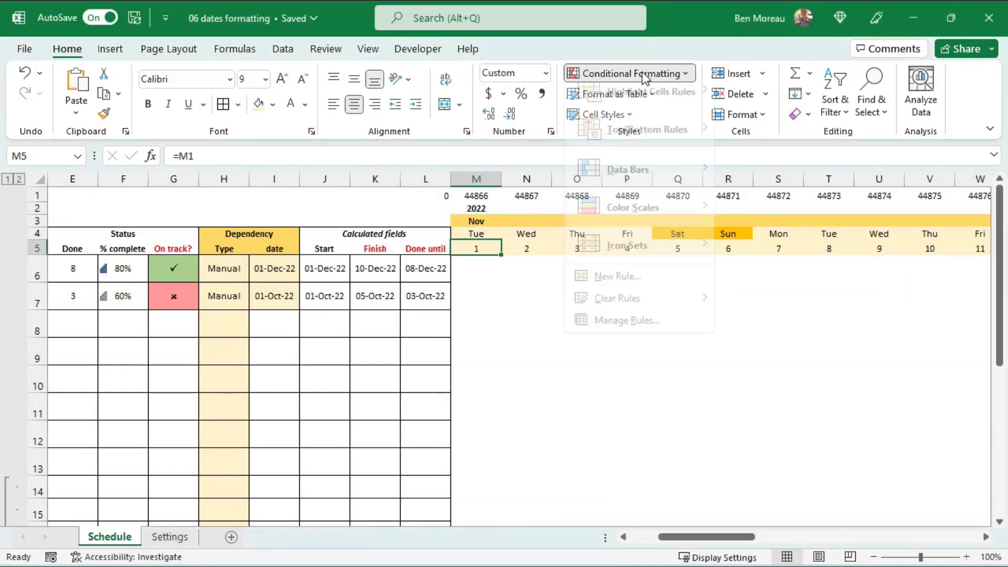
pyautogui.click(655, 289)
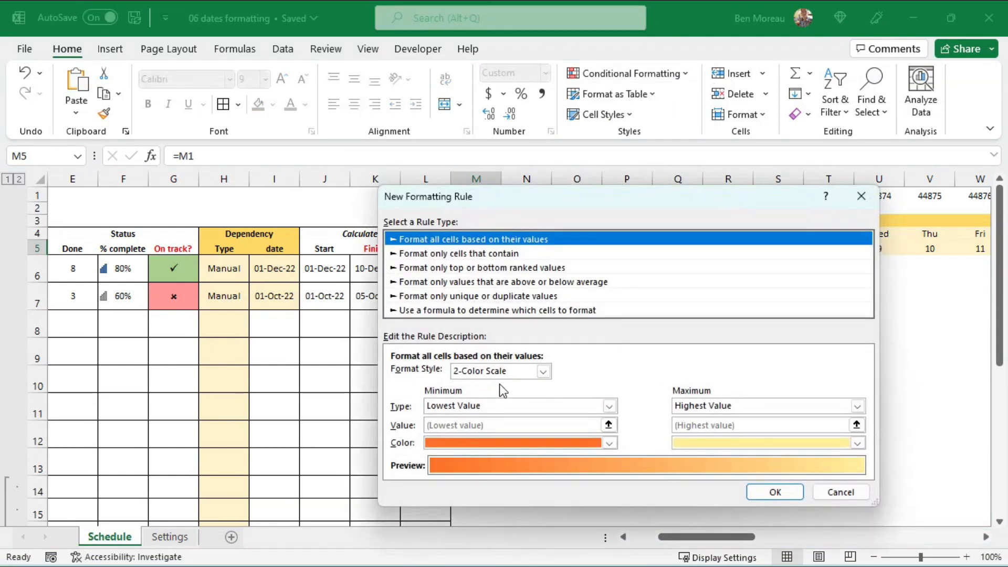
pyautogui.click(474, 311)
pyautogui.click(448, 375)
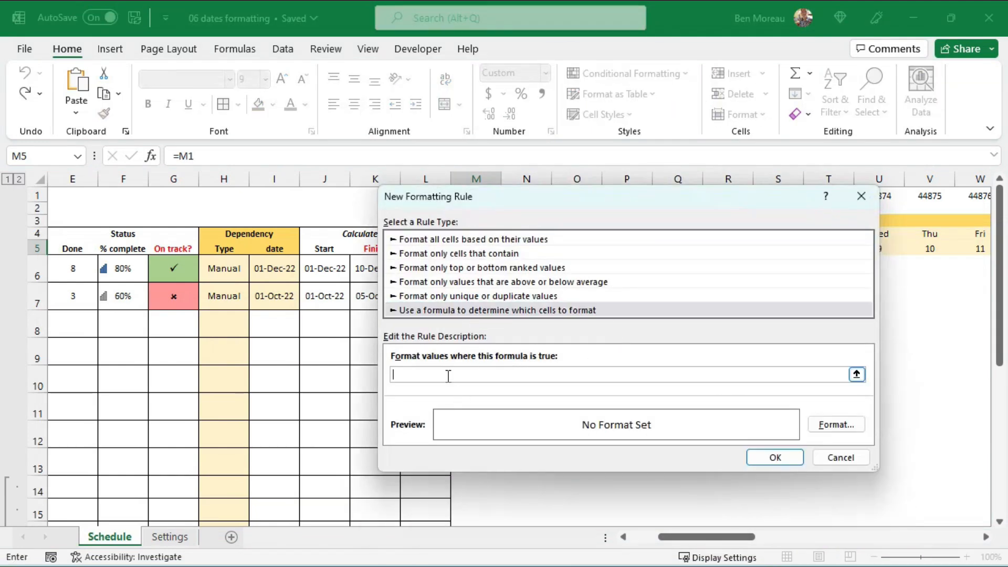
pyautogui.write('=OR(WEEKDAY(M1)=1,WEEKDAY(M1)=7)')
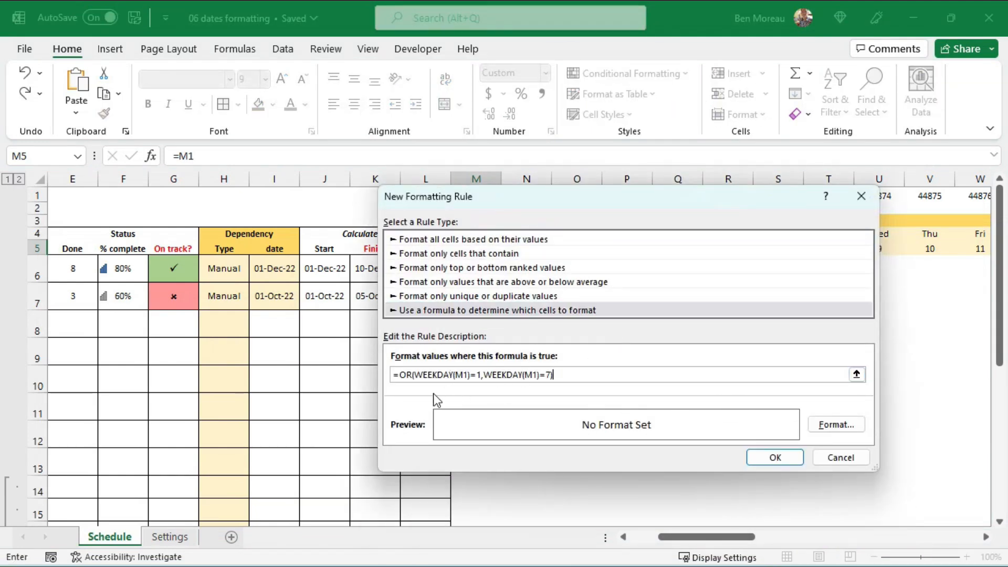
# Give the M5 weekend rule a solid gold fill and apply it.
pyautogui.click(837, 424)
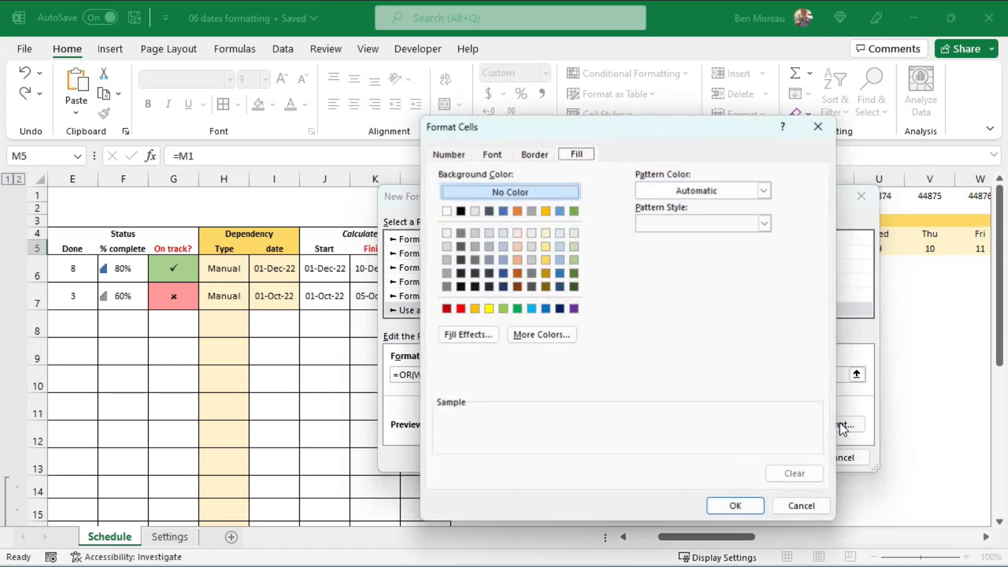
pyautogui.click(545, 210)
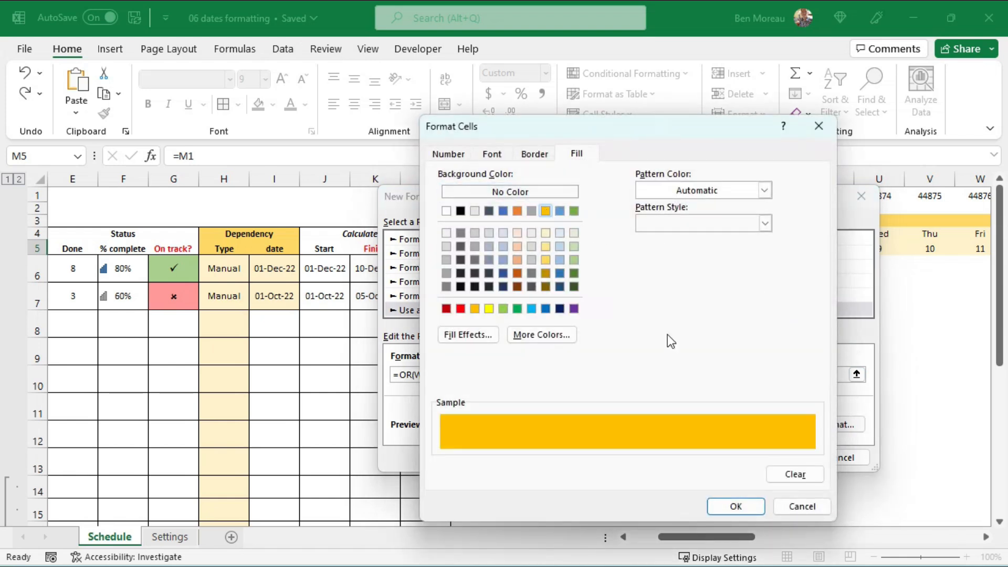
pyautogui.click(735, 506)
pyautogui.click(780, 456)
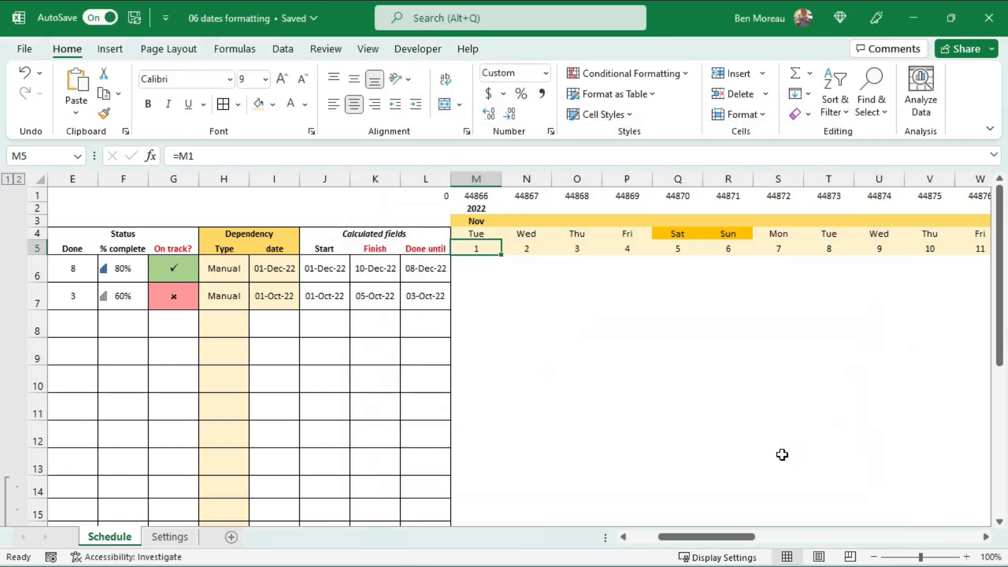
# Copy the formatting of M5, including its weekend rule, across the day-number row of the timeline.
pyautogui.moveTo(479, 231)
pyautogui.mouseDown()
pyautogui.moveTo(480, 244)
pyautogui.moveTo(893, 273)
pyautogui.moveTo(925, 256)
pyautogui.moveTo(903, 250)
pyautogui.mouseUp()
pyautogui.click(103, 114)
pyautogui.click(697, 252)
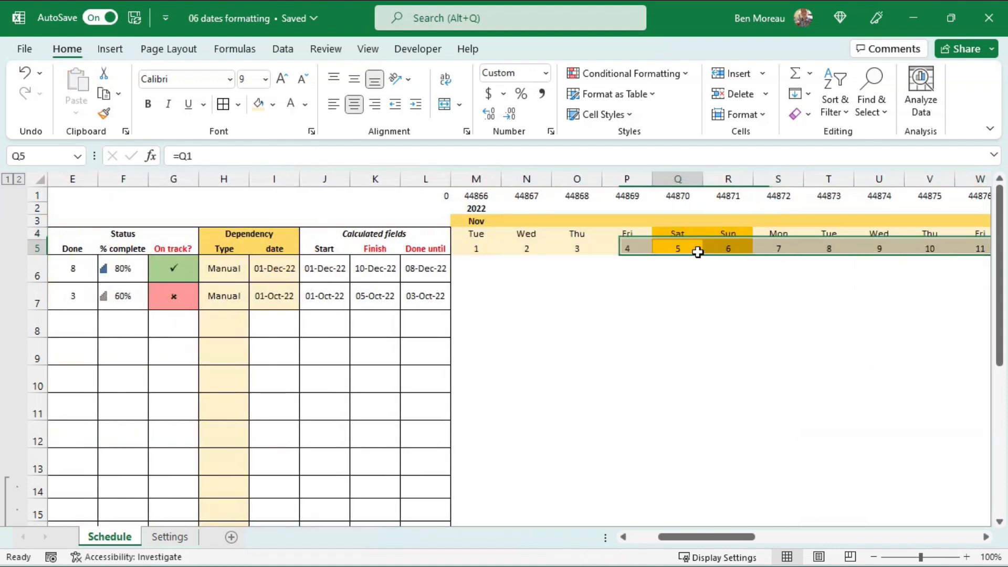
# Select the timeline columns from M onward and narrow them to one uniform width.
pyautogui.moveTo(477, 179); pyautogui.dragTo(933, 196)
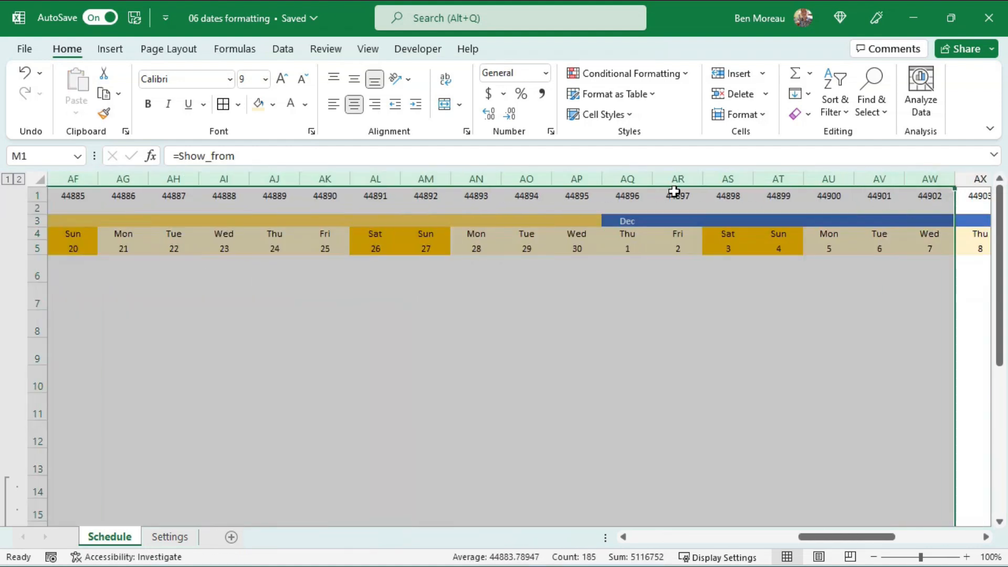
pyautogui.moveTo(653, 179); pyautogui.dragTo(637, 183)
pyautogui.moveTo(591, 286); pyautogui.dragTo(74, 315)
pyautogui.click(490, 353)
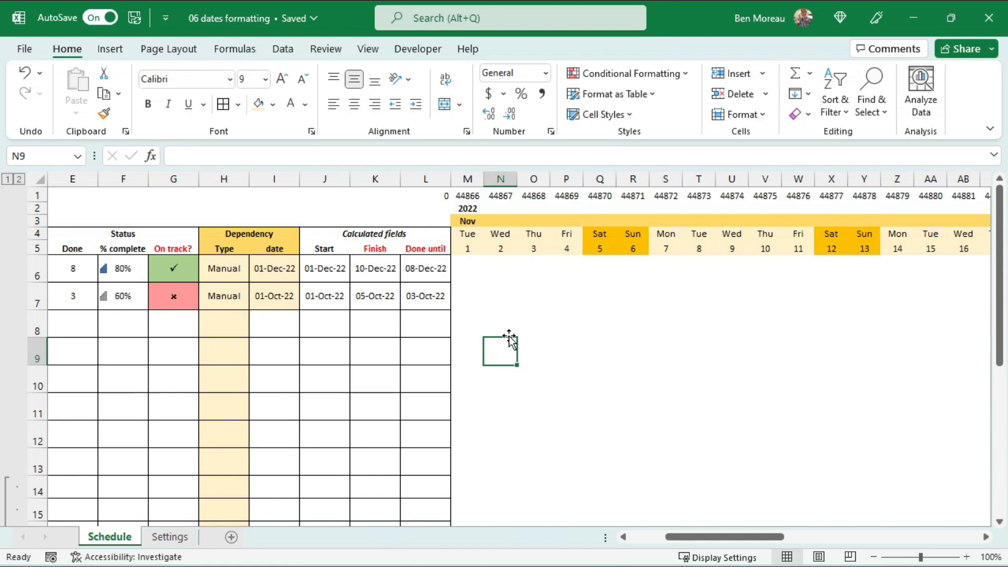
pyautogui.moveTo(509, 337); pyautogui.dragTo(502, 300)
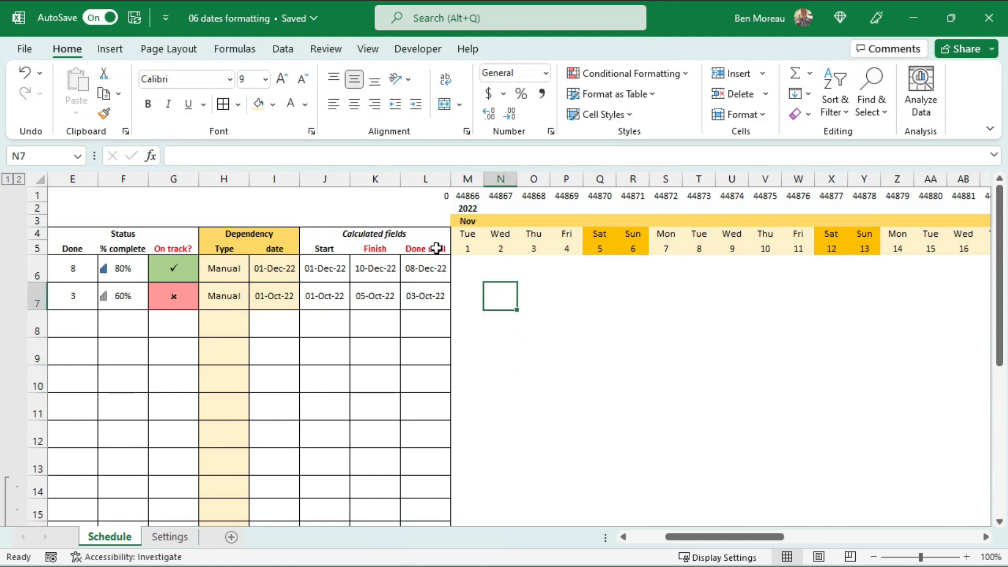
# Freeze the panes at cell D6 so rows 1 to 5 and columns A to C stay in view.
pyautogui.click(465, 244)
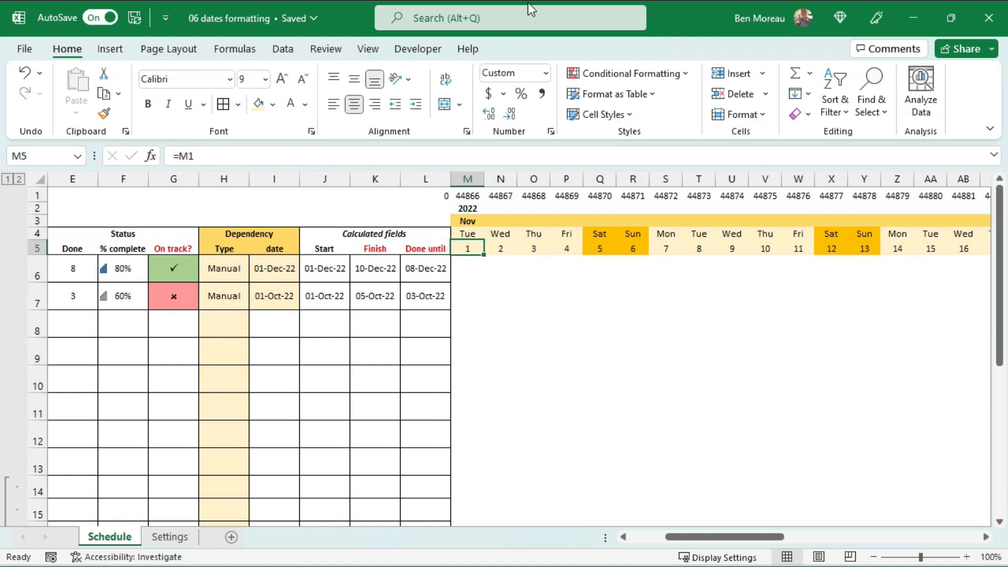
pyautogui.click(367, 50)
pyautogui.click(658, 114)
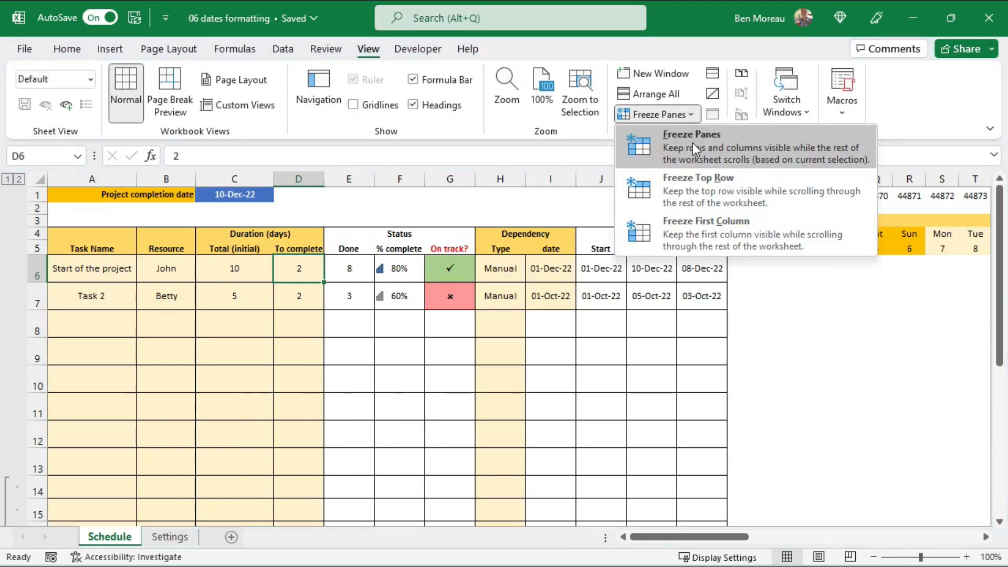
pyautogui.click(692, 143)
# Try 5 and 10 as the Days per cell value in the Preferences table.
pyautogui.scroll(-2, 219, 403)
pyautogui.scroll(-3, 219, 403)
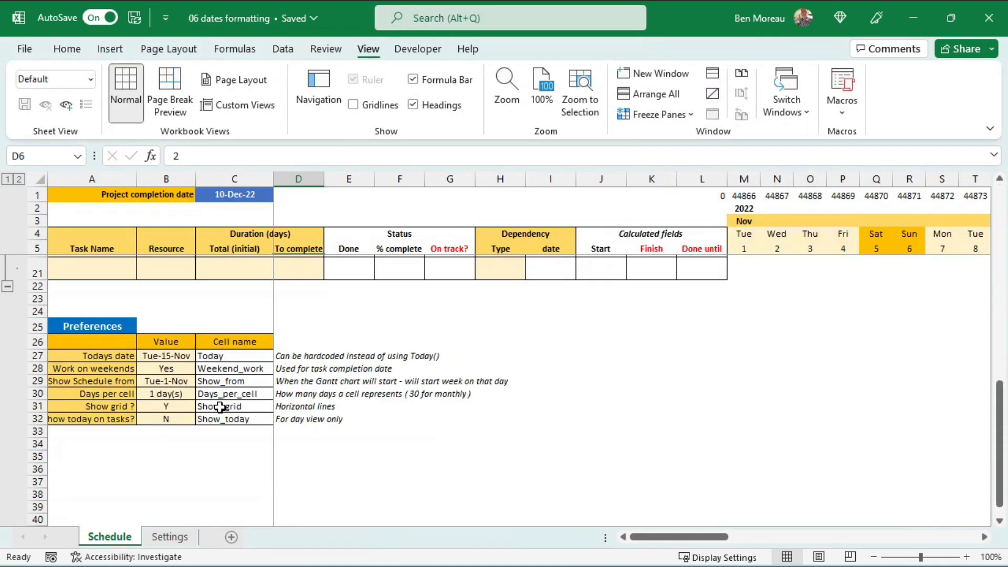
pyautogui.click(160, 393)
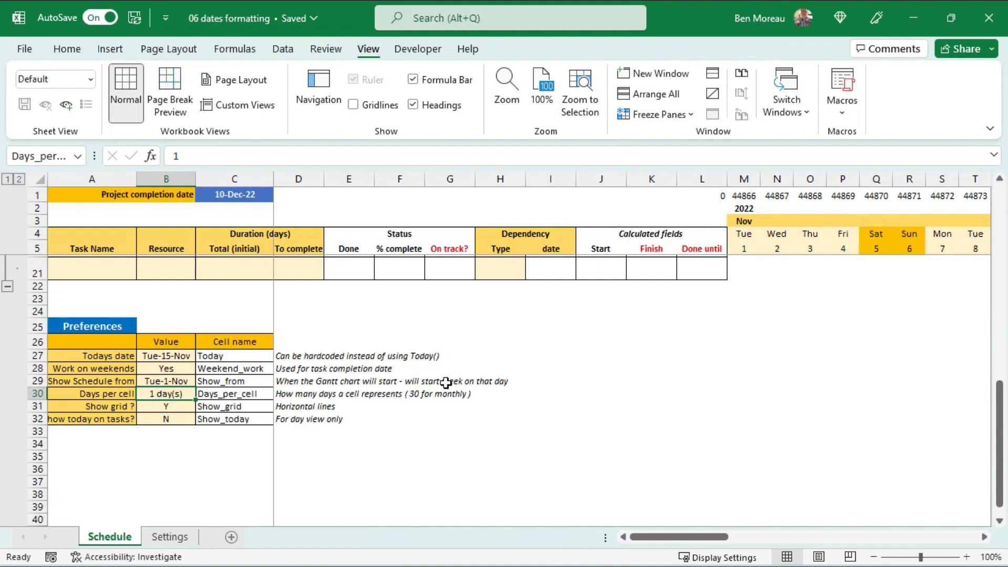
pyautogui.write('5')
pyautogui.press('Return')
pyautogui.press('Up')
pyautogui.press('F2')
pyautogui.write('10')
pyautogui.press('Return')
# Set the Days per cell preference to 14.
pyautogui.press('Up')
pyautogui.write('14')
pyautogui.press('Return')
pyautogui.press('Up')
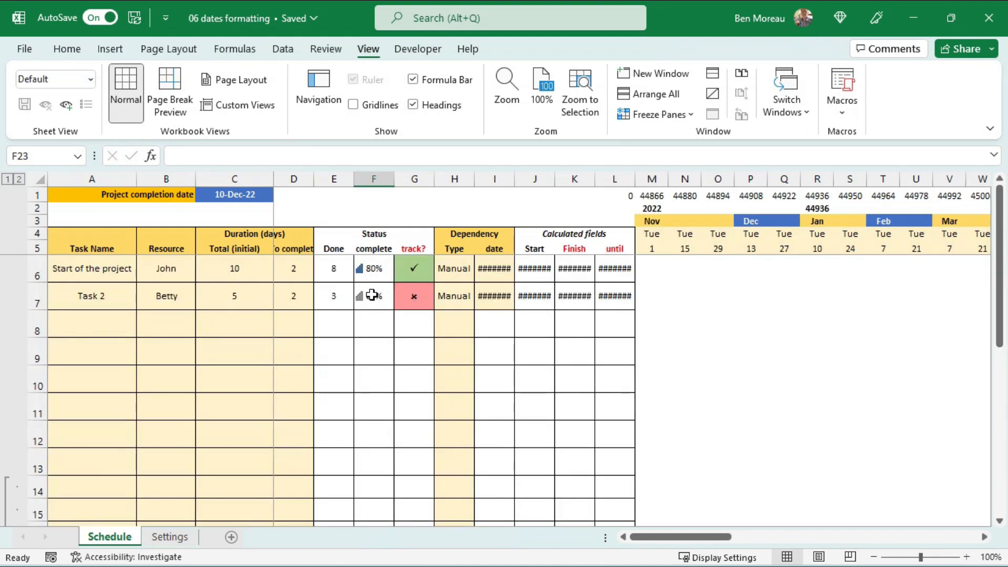
# Collapse the grouped empty task rows 14 to 21.
pyautogui.scroll(-3, 371, 294)
pyautogui.click(9, 438)
pyautogui.scroll(3, 655, 308)
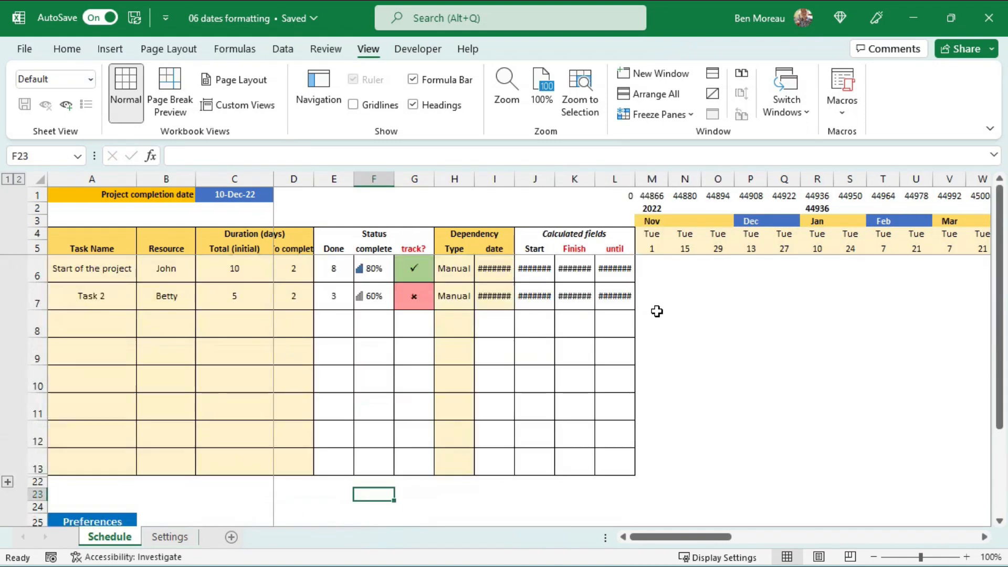
# Widen columns H to L so the dependency, start, finish and done-until dates fit their cells.
pyautogui.moveTo(460, 177); pyautogui.dragTo(641, 180)
pyautogui.click(841, 351)
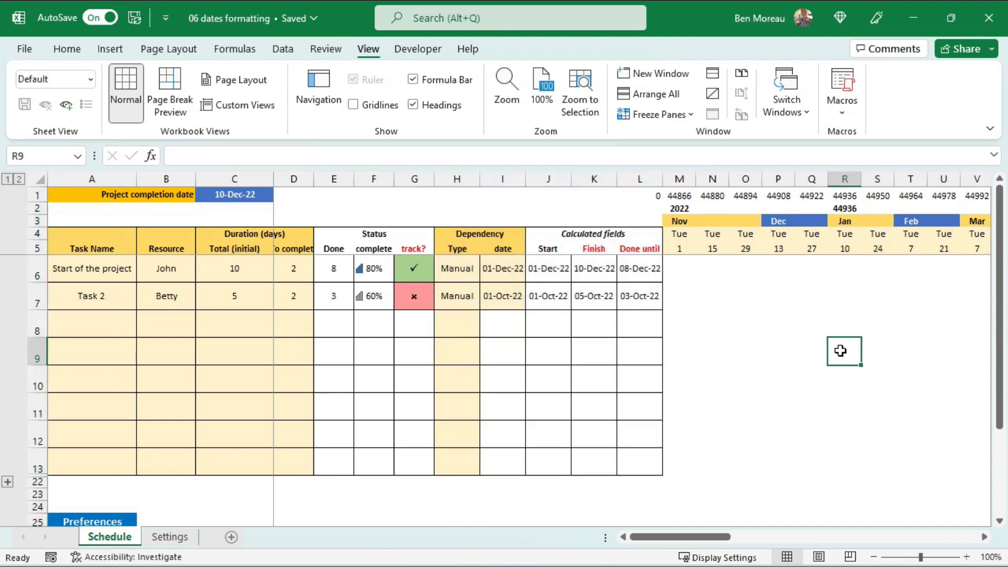
pyautogui.click(809, 288)
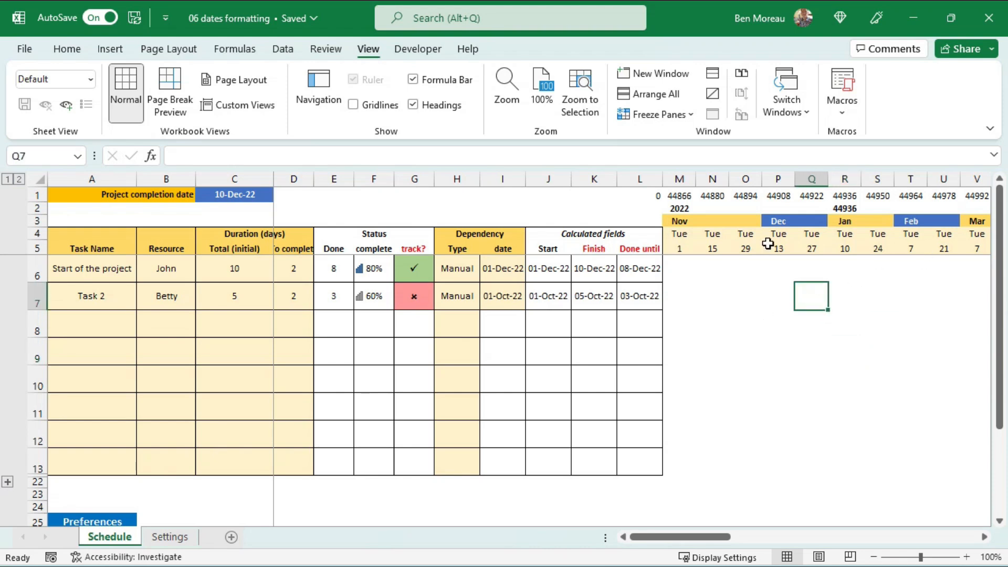
# Apply the custom number format yyy to the timeline's year row from M2 to BM2.
pyautogui.moveTo(680, 208); pyautogui.dragTo(713, 209)
pyautogui.moveTo(780, 209); pyautogui.dragTo(869, 205)
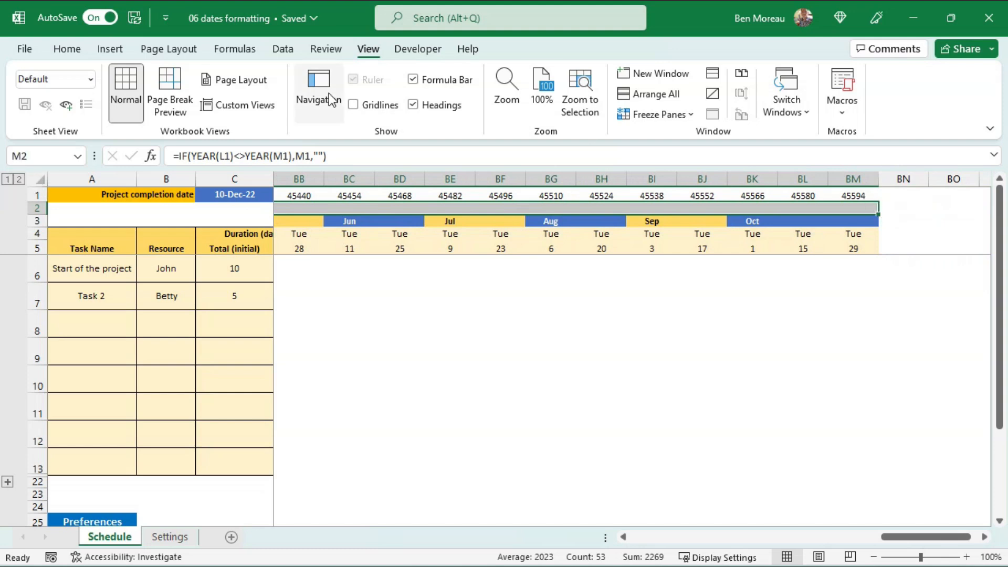
pyautogui.rightClick(374, 208)
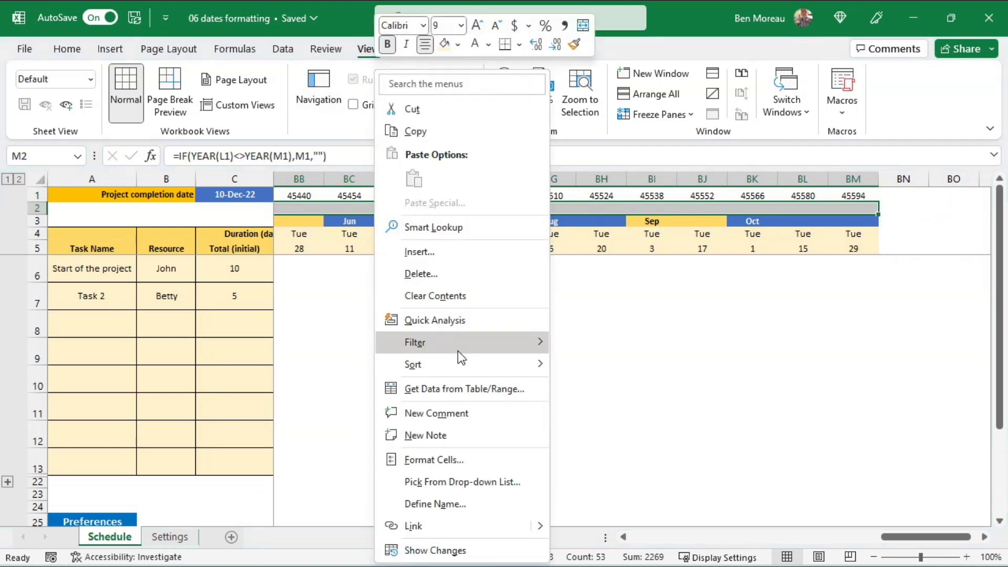
pyautogui.click(444, 460)
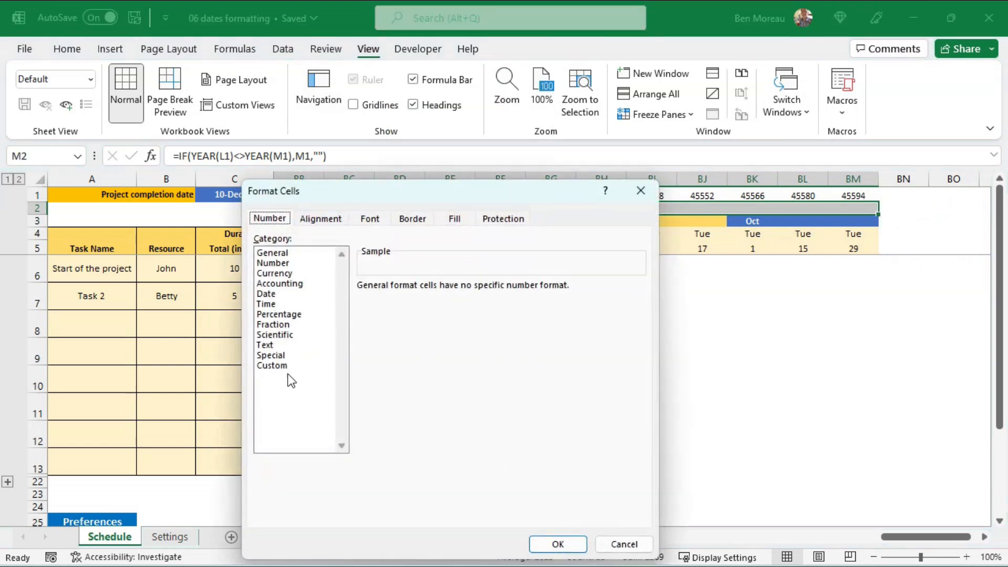
pyautogui.click(277, 365)
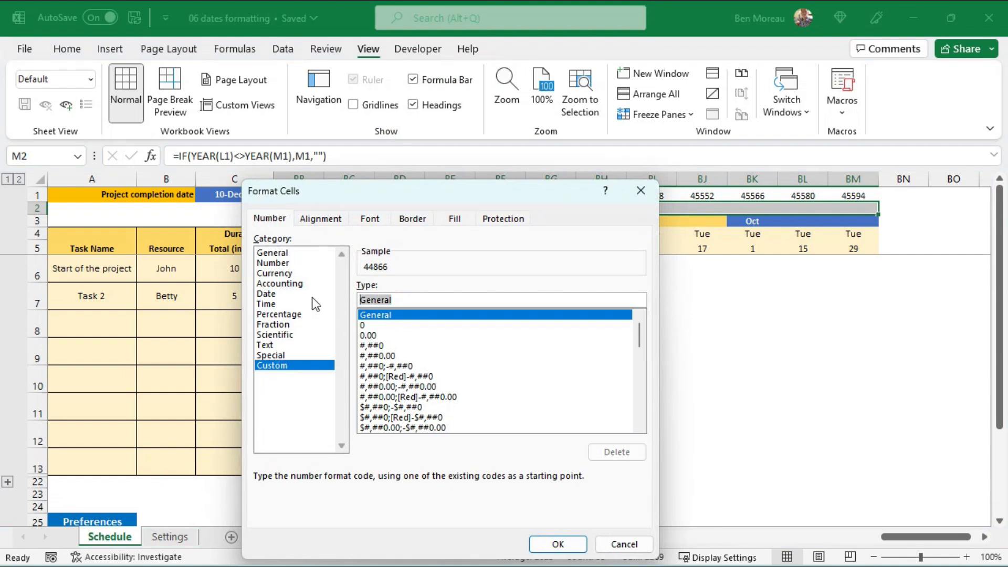
pyautogui.write('yyy')
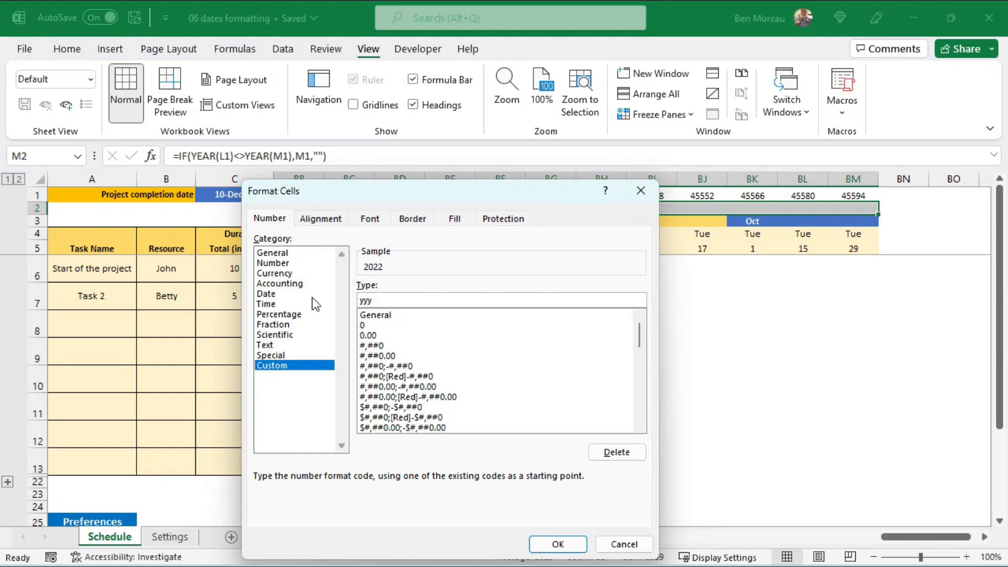
pyautogui.click(561, 547)
pyautogui.click(835, 346)
pyautogui.moveTo(610, 297); pyautogui.dragTo(92, 297)
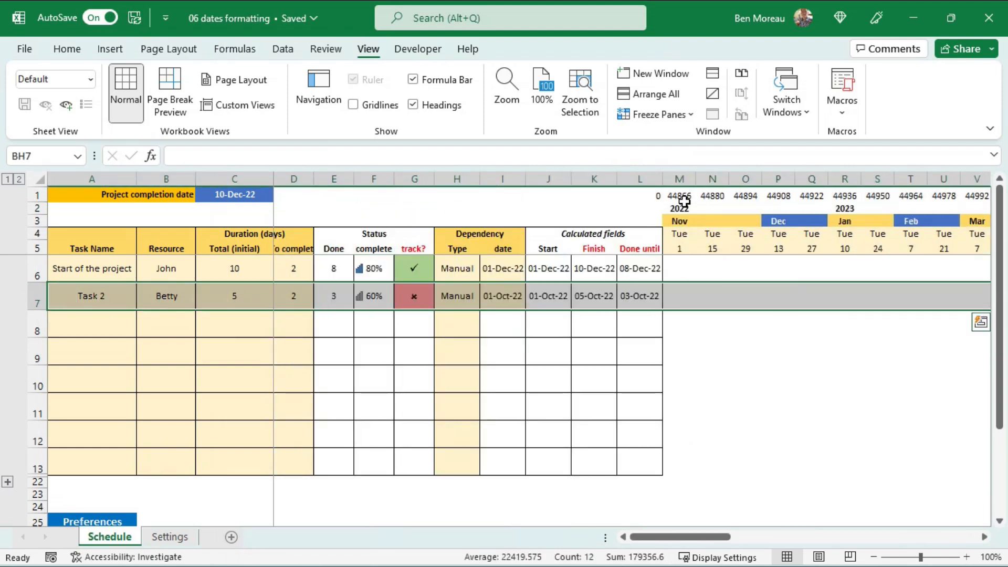
# Enter =IF(OR(N$1-1<$J6,M$1>$K6),"out",IF(OR($D6=0,(N$1-1)<=$L6),"done","notdone")) in cell M6.
pyautogui.moveTo(699, 262); pyautogui.dragTo(606, 269)
pyautogui.click(683, 266)
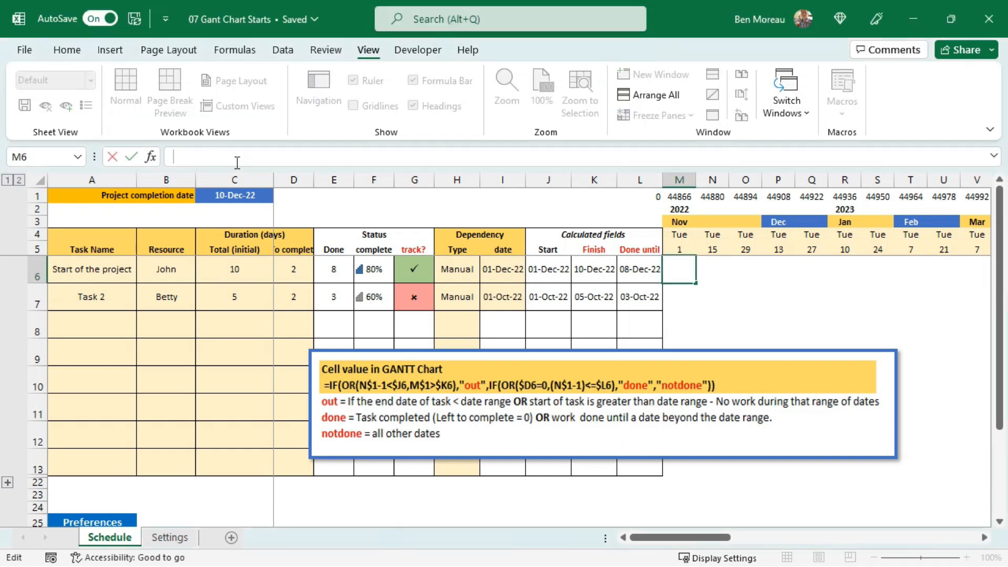
pyautogui.write('=IF(OR(N$1-1<$J6,M$1>$K6),"out",IF(OR($D6=0,(N$1-1)<=$L6),"done","notdone"))')
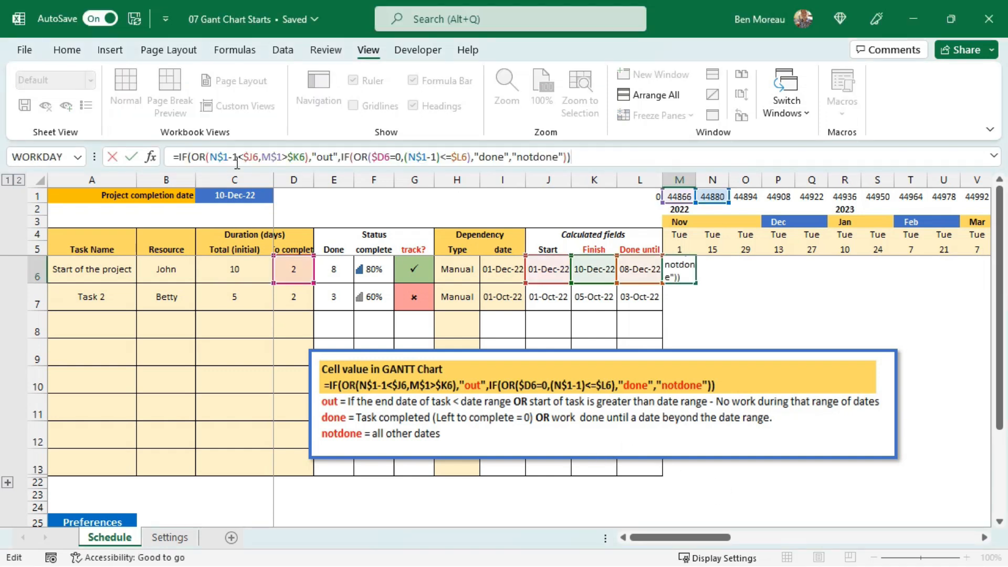
pyautogui.press('Return')
# Vertically centre the content of cell M6.
pyautogui.click(671, 269)
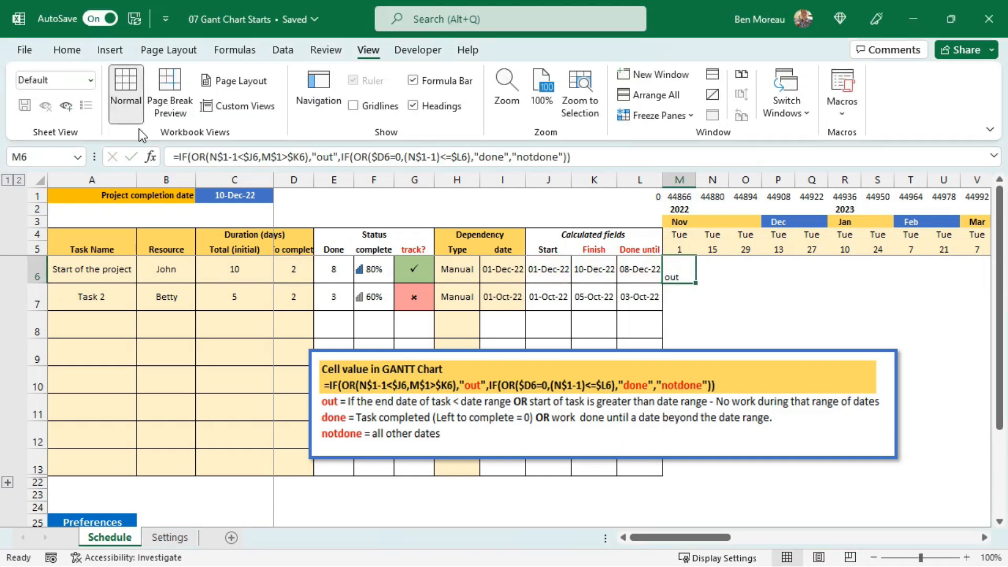
pyautogui.click(79, 50)
pyautogui.click(355, 81)
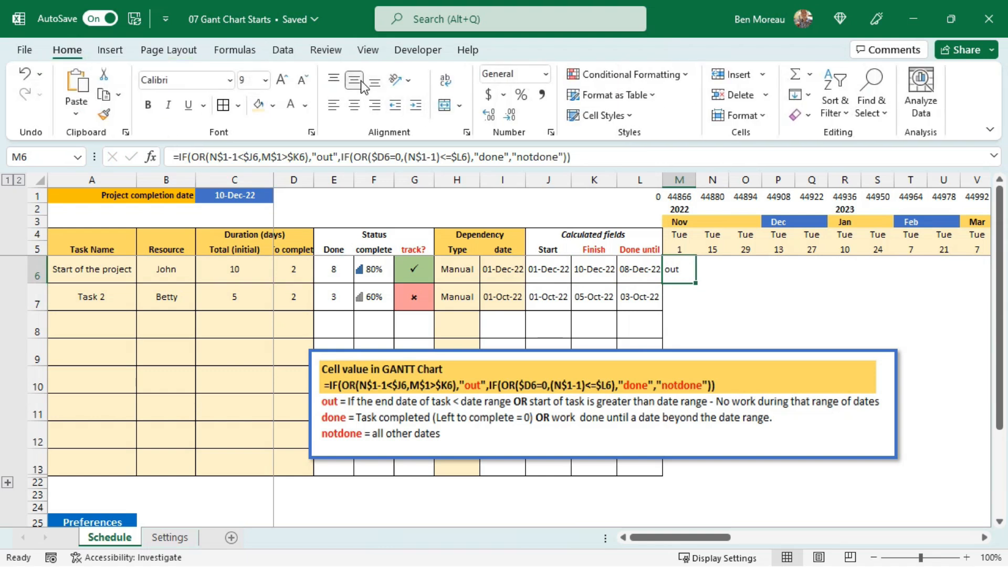
# Fill the M6 status formula across and down the Gantt grid to BM13.
pyautogui.moveTo(696, 282); pyautogui.dragTo(879, 470)
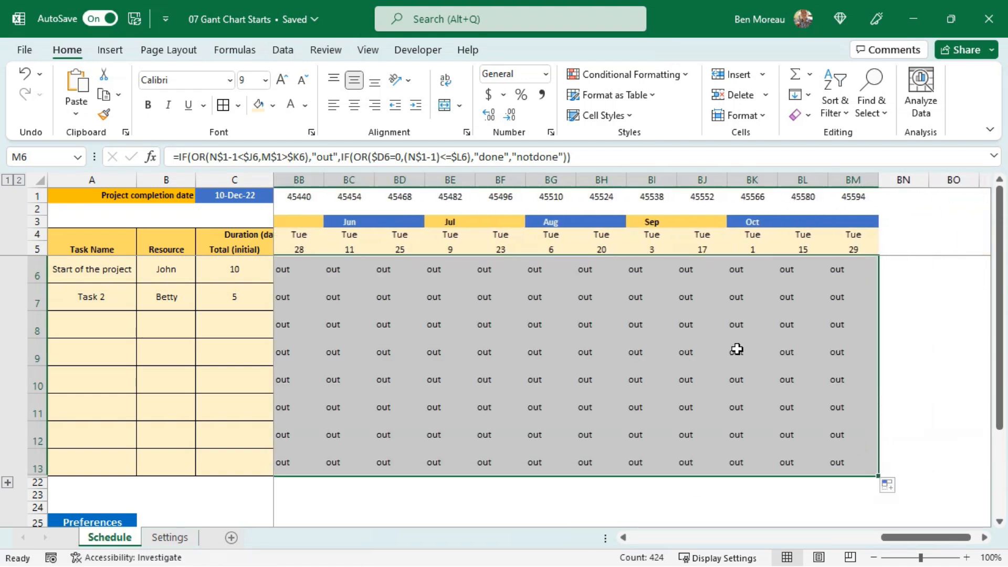
pyautogui.click(737, 349)
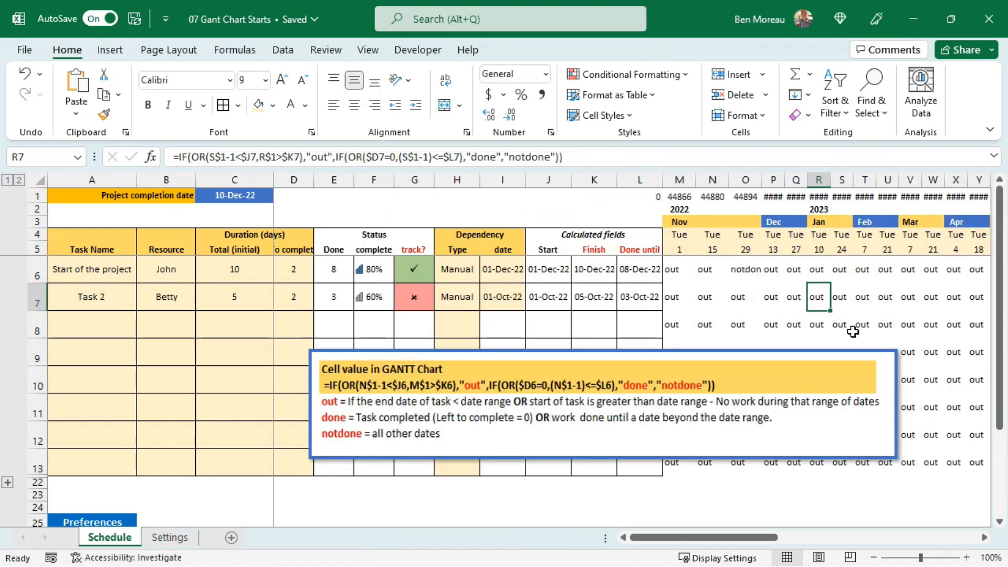
pyautogui.click(793, 316)
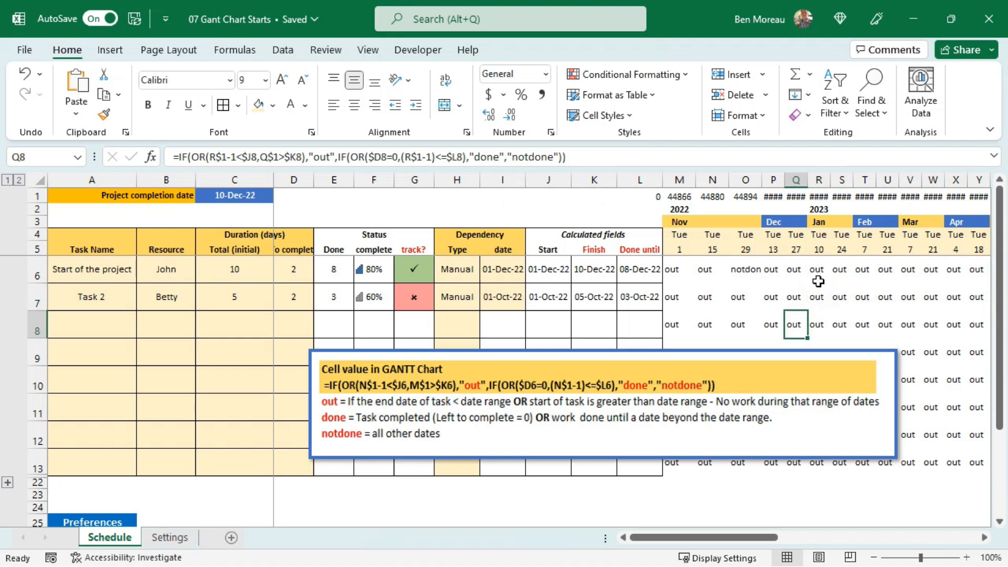
pyautogui.click(237, 344)
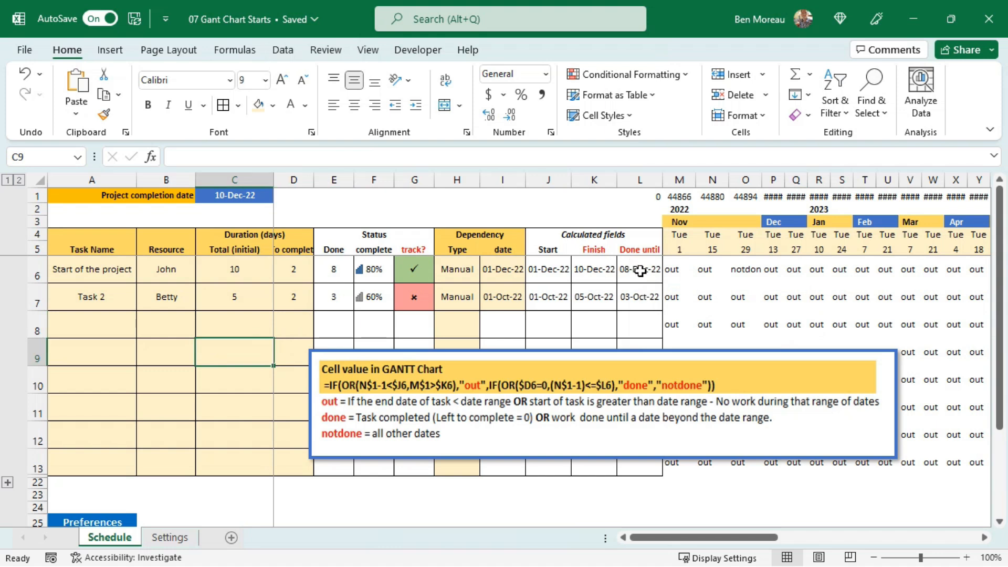
pyautogui.click(502, 355)
pyautogui.moveTo(502, 355); pyautogui.dragTo(518, 410)
pyautogui.moveTo(633, 298); pyautogui.dragTo(89, 299)
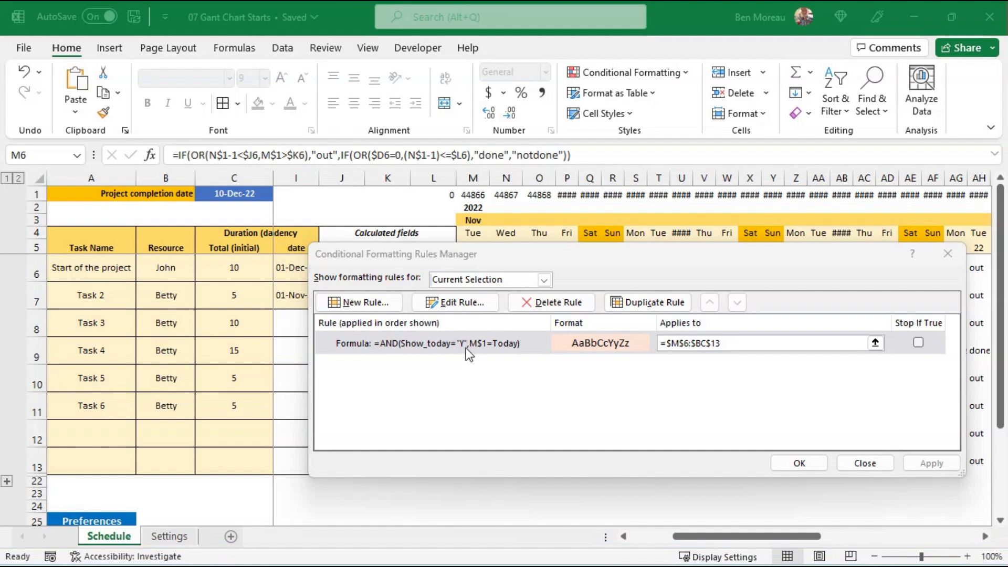
# Review the Show_today formatting rule for M6:BC13, close the rules manager and inspect the 15 November column.
pyautogui.click(597, 345)
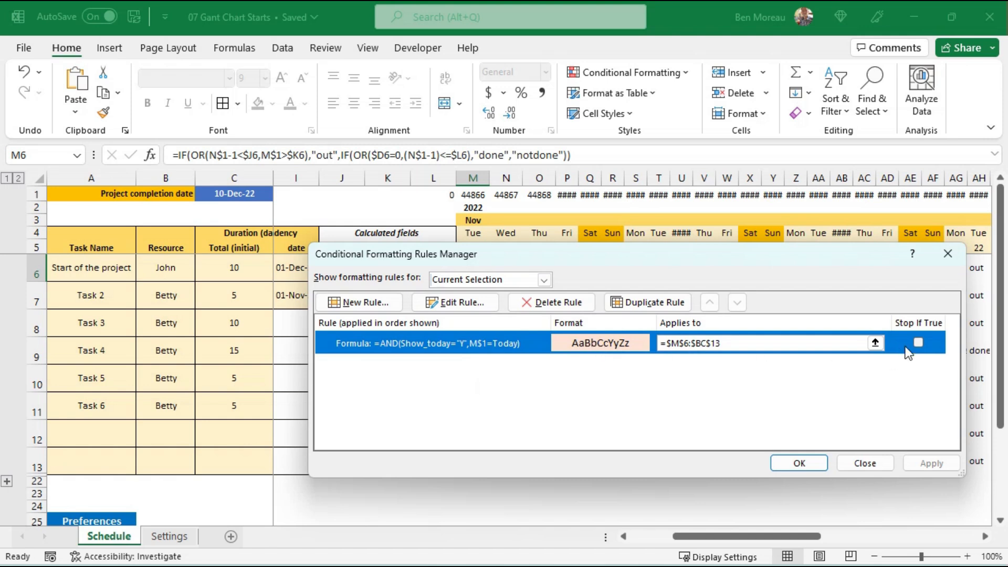
pyautogui.click(802, 462)
pyautogui.moveTo(816, 268); pyautogui.dragTo(816, 436)
# Set the preference for showing today on tasks to N and return to the task grid.
pyautogui.scroll(-2, 206, 372)
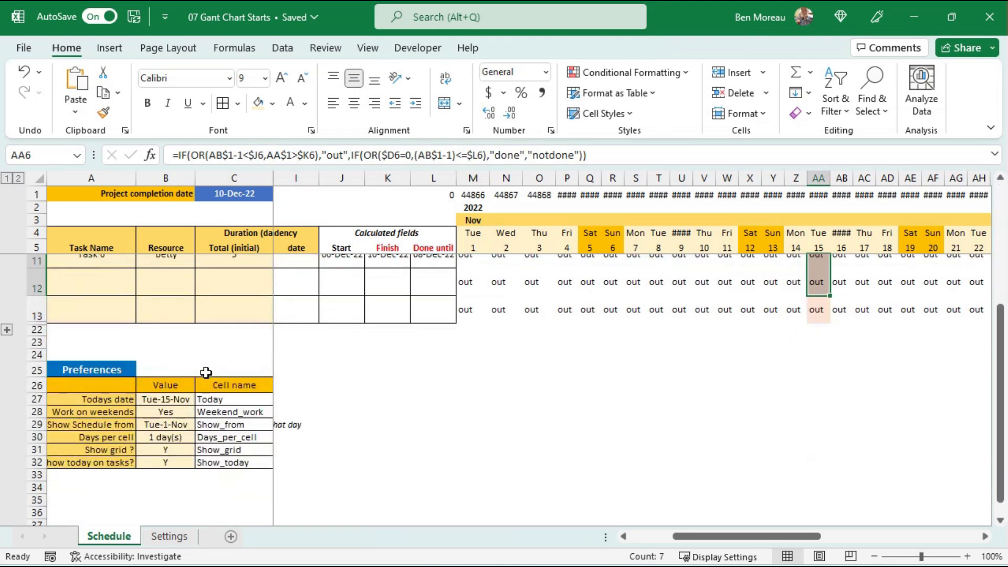
pyautogui.click(161, 464)
pyautogui.write('N')
pyautogui.press('Return')
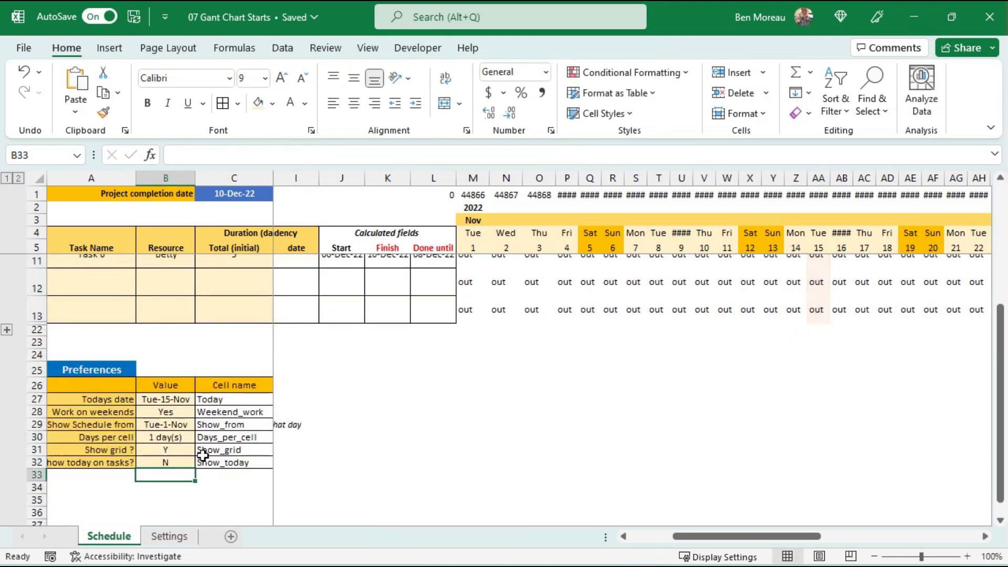
pyautogui.scroll(2, 549, 388)
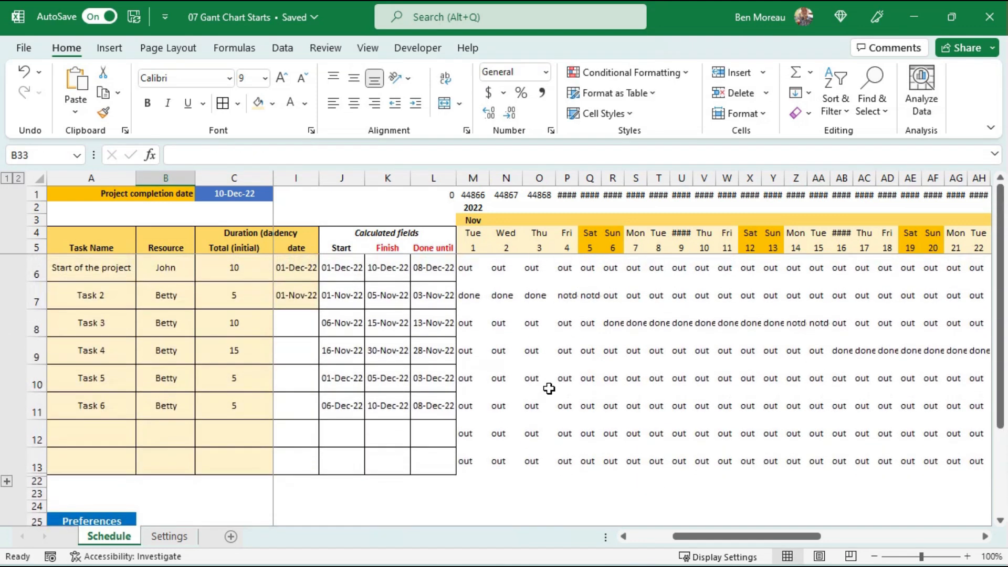
pyautogui.click(570, 350)
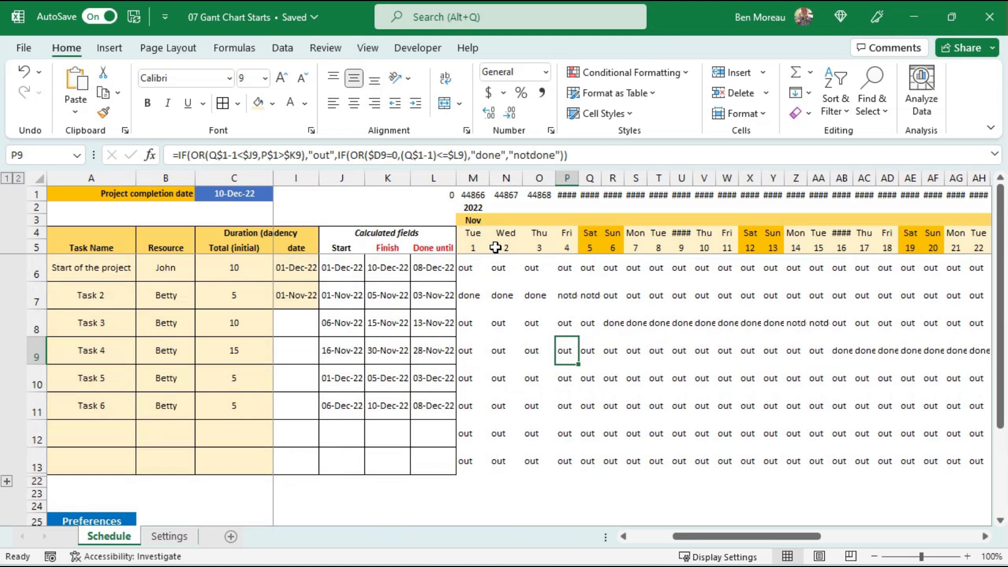
# Start a formula-based conditional formatting rule for day-number cell M5 using =OR(M1=today,AND(M1<today,N1>today)).
pyautogui.click(475, 248)
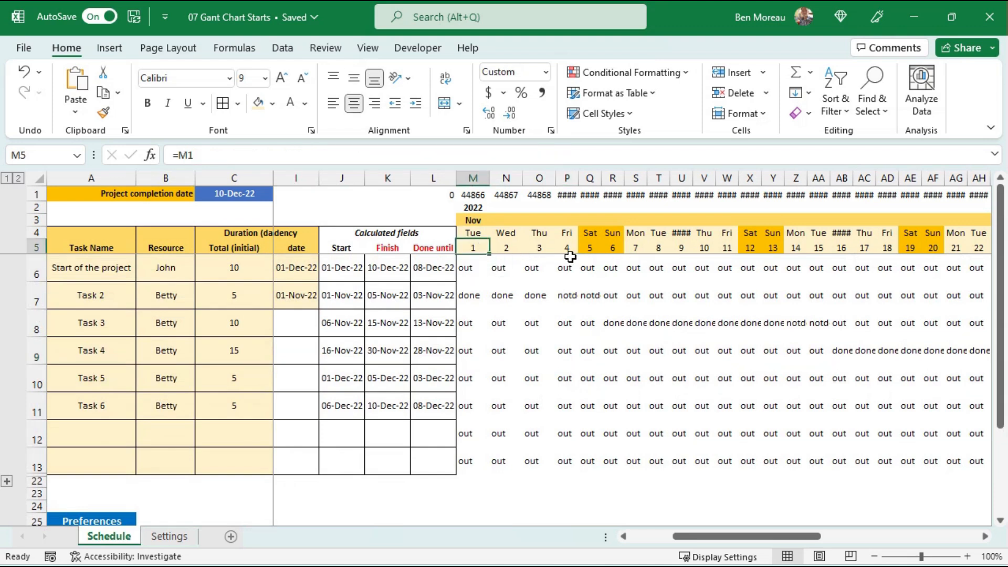
pyautogui.click(650, 71)
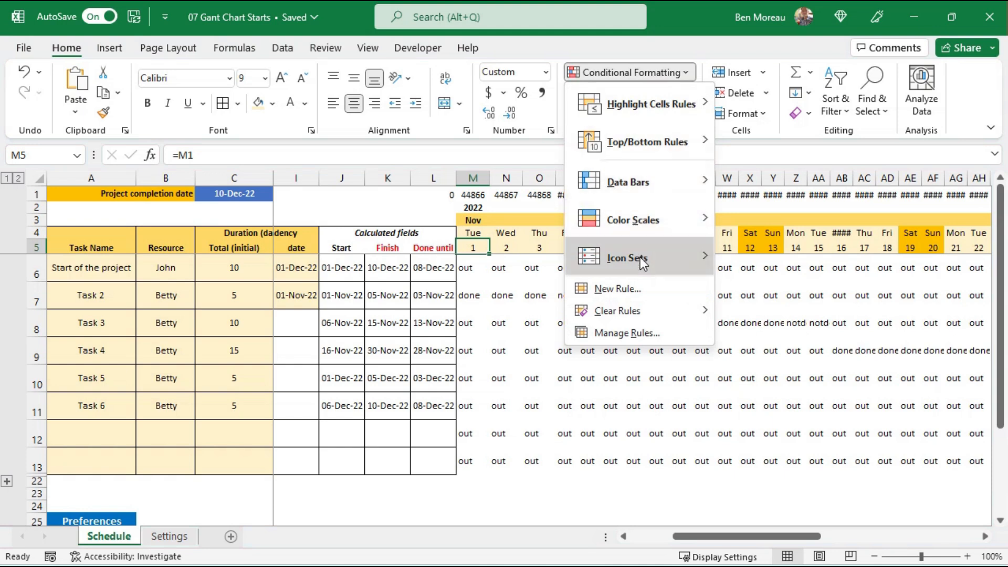
pyautogui.click(634, 289)
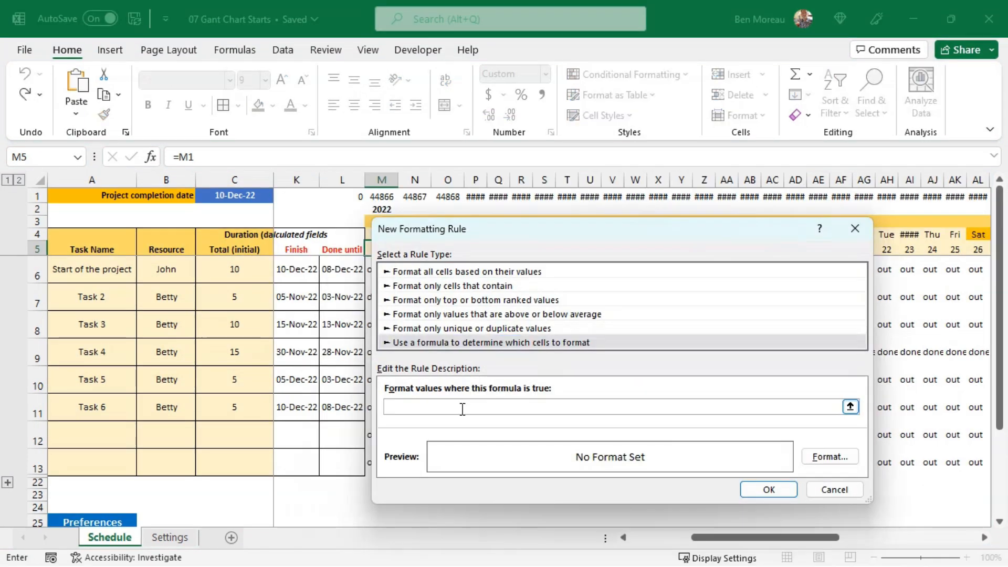
pyautogui.click(462, 409)
pyautogui.write('=OR(M1=today,AND(M1<today,N1>today))')
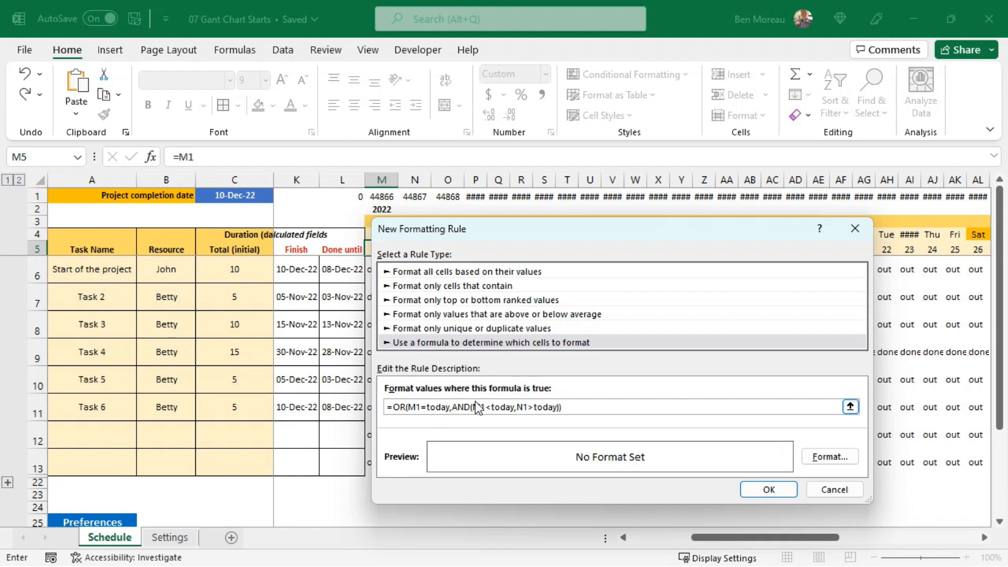
# Give the today rule for day-number cell M5 an orange background fill and create the rule.
pyautogui.moveTo(675, 231); pyautogui.dragTo(677, 248)
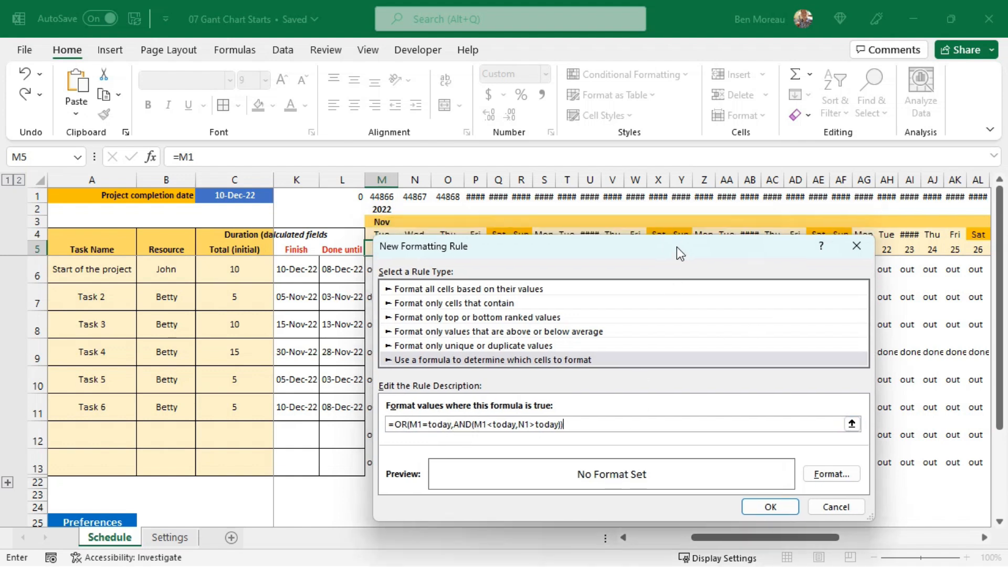
pyautogui.click(823, 475)
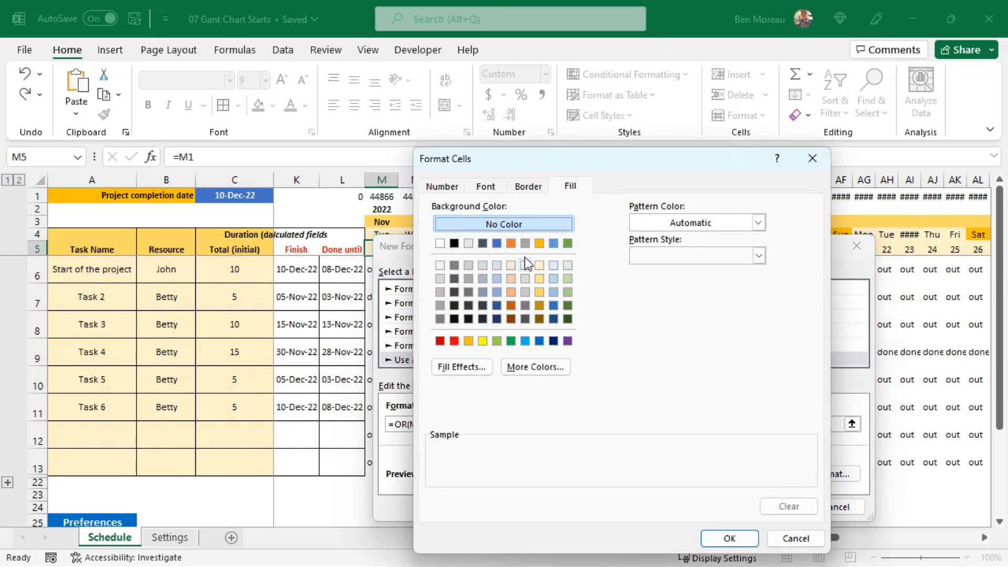
pyautogui.click(509, 244)
pyautogui.click(740, 538)
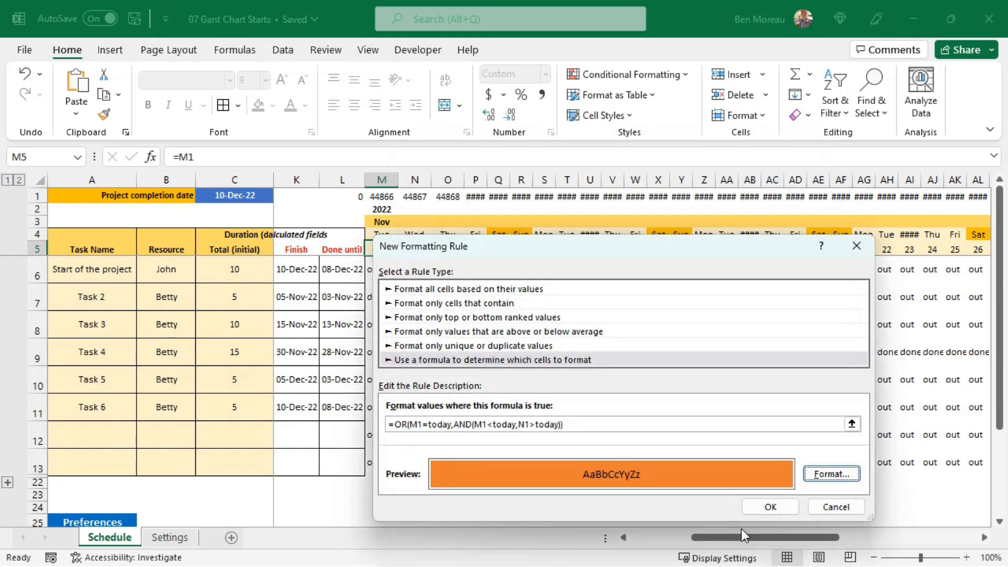
pyautogui.click(771, 508)
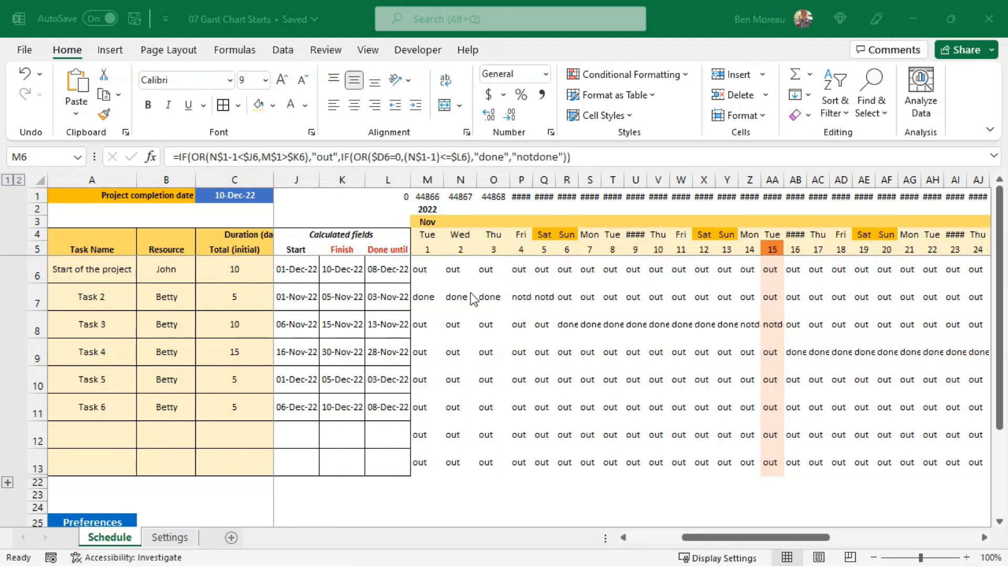
# Create a formula-based conditional formatting rule for task-grid cell M6 using =AND(Weekend_work="No",OR(WEEKDAY(M$1)=1,WEEKDAY(M$1)=7)).
pyautogui.click(427, 276)
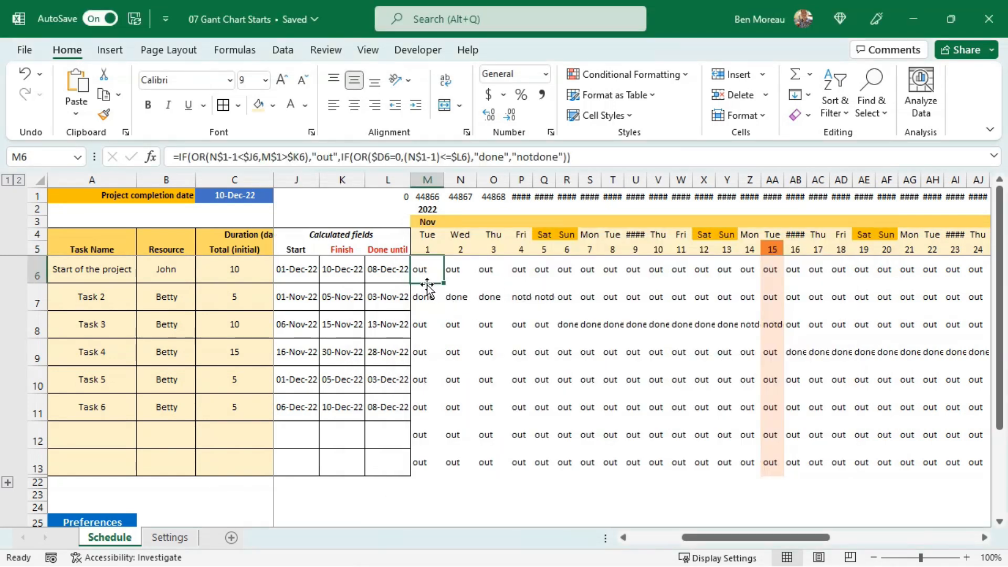
pyautogui.moveTo(403, 272); pyautogui.dragTo(417, 270)
pyautogui.click(418, 270)
pyautogui.click(651, 79)
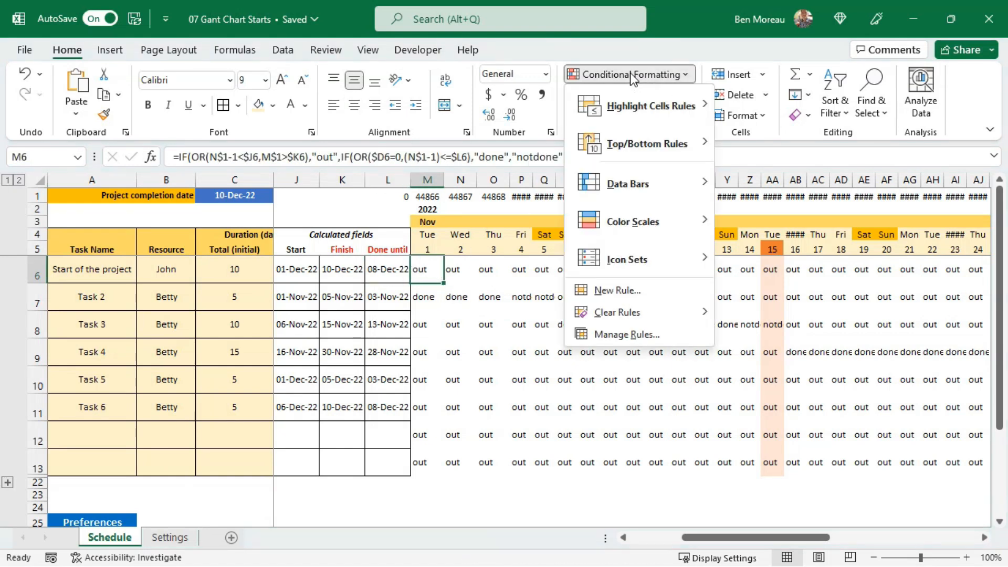
pyautogui.click(634, 291)
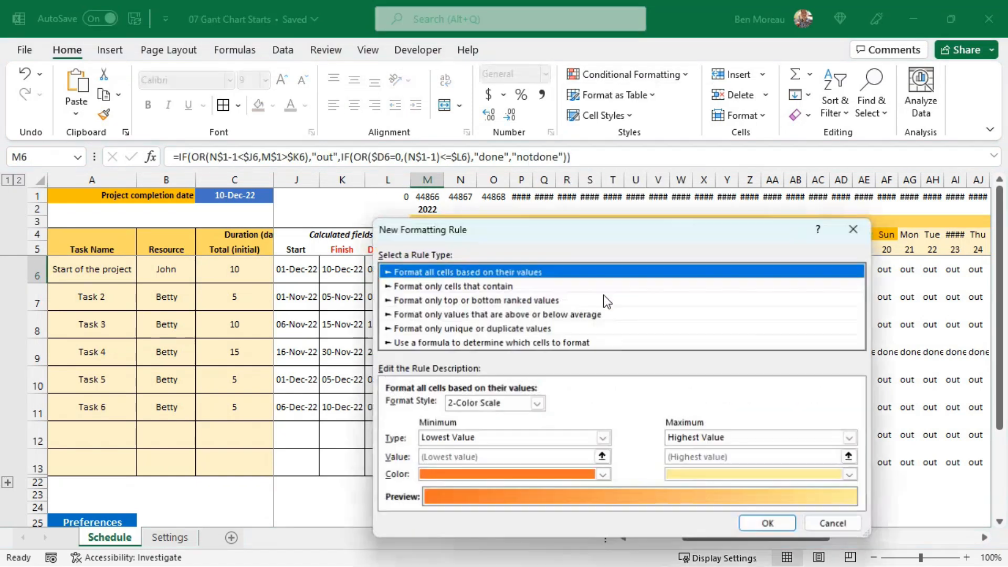
pyautogui.click(469, 343)
pyautogui.click(462, 407)
pyautogui.write('=AND(Weekend_work="N",OR(WEEKDAY(M$1)=1,WEEKDAY(M$1)=7))')
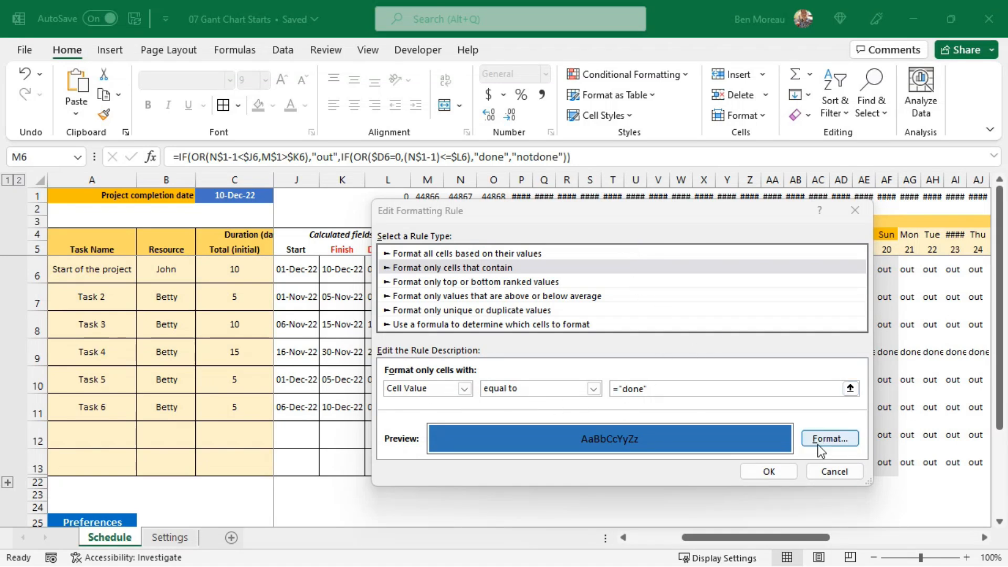
# Save the dark blue formatting rule for cells equal to "done", and duplicate that rule in the rules manager.
pyautogui.click(768, 471)
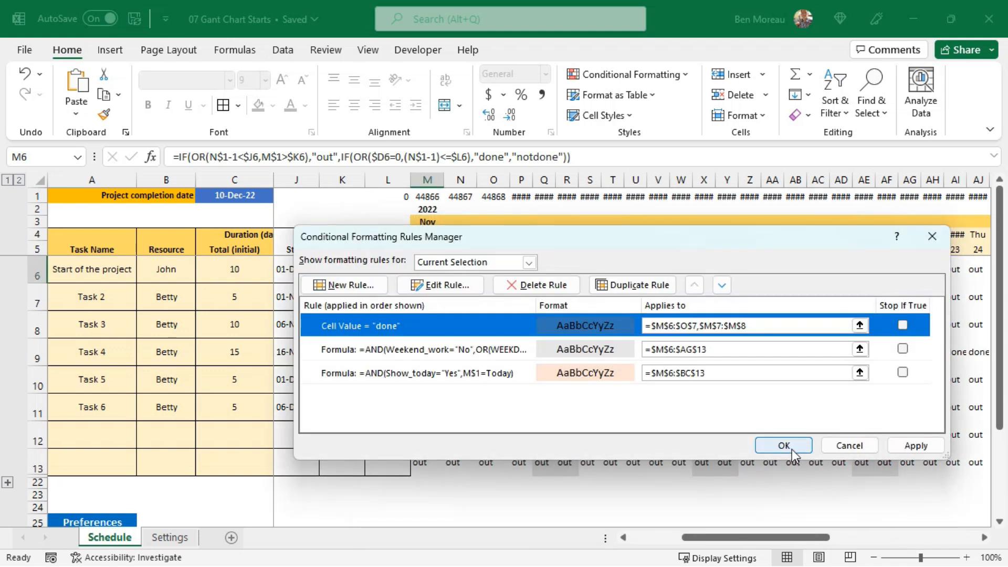
pyautogui.click(792, 445)
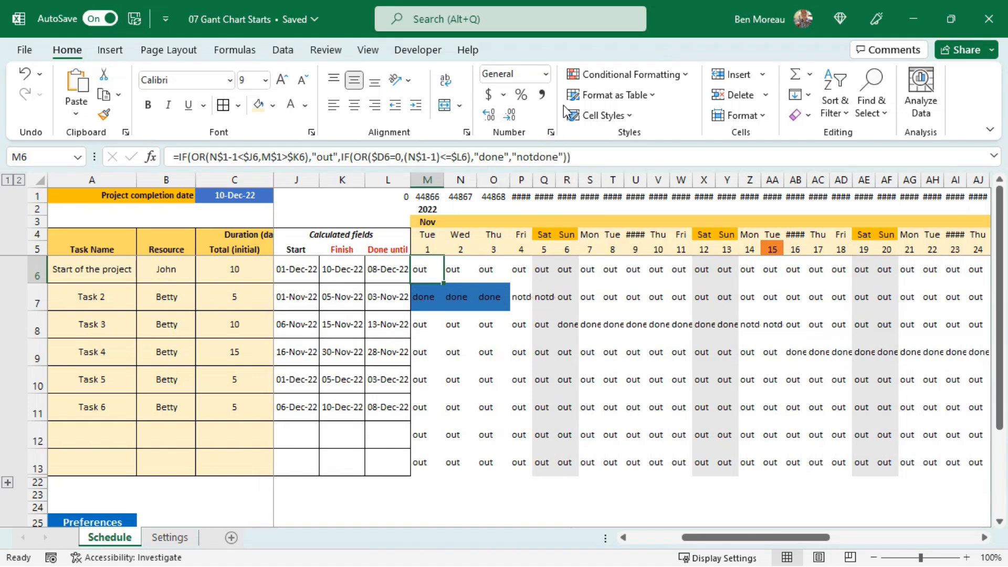
pyautogui.click(613, 76)
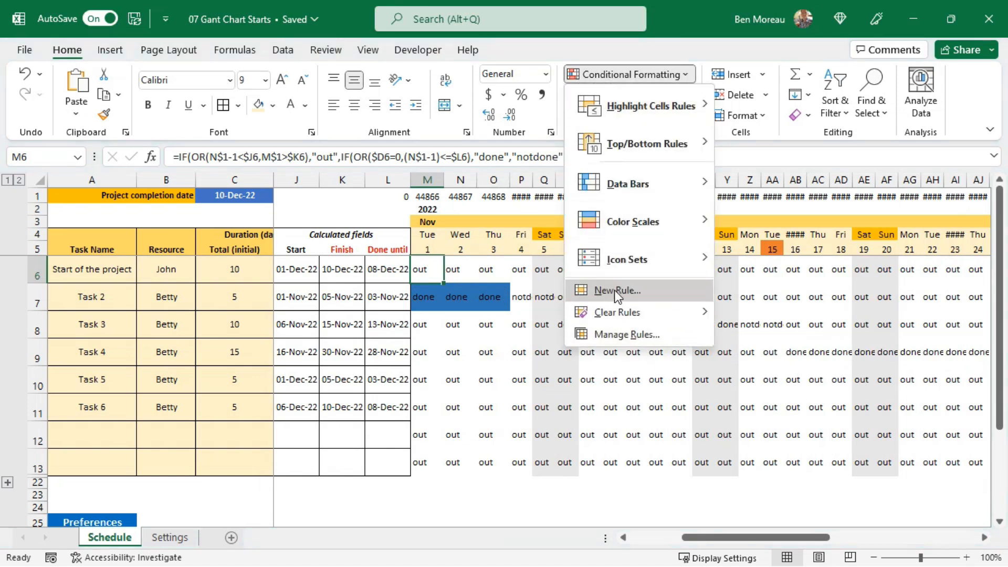
pyautogui.click(618, 334)
pyautogui.click(480, 329)
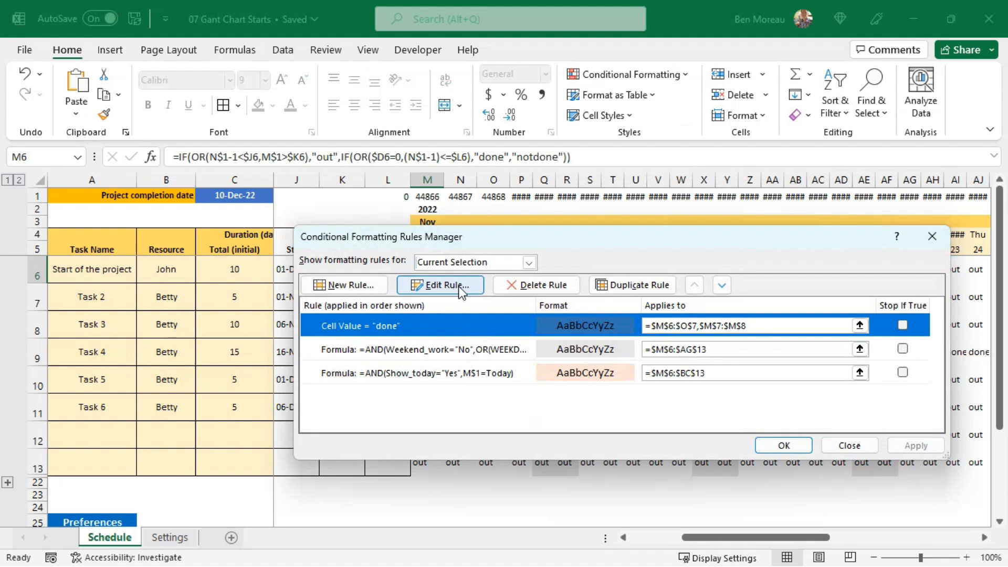
pyautogui.click(635, 284)
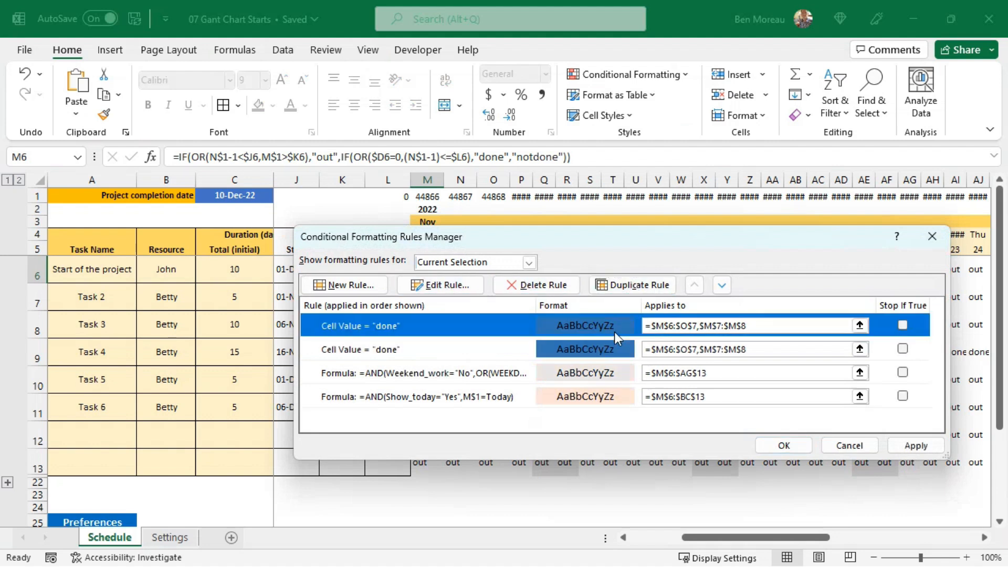
# Change the duplicated rule to format cells equal to "notdone" with a lighter blue fill, and apply the rules.
pyautogui.click(408, 343)
pyautogui.click(440, 287)
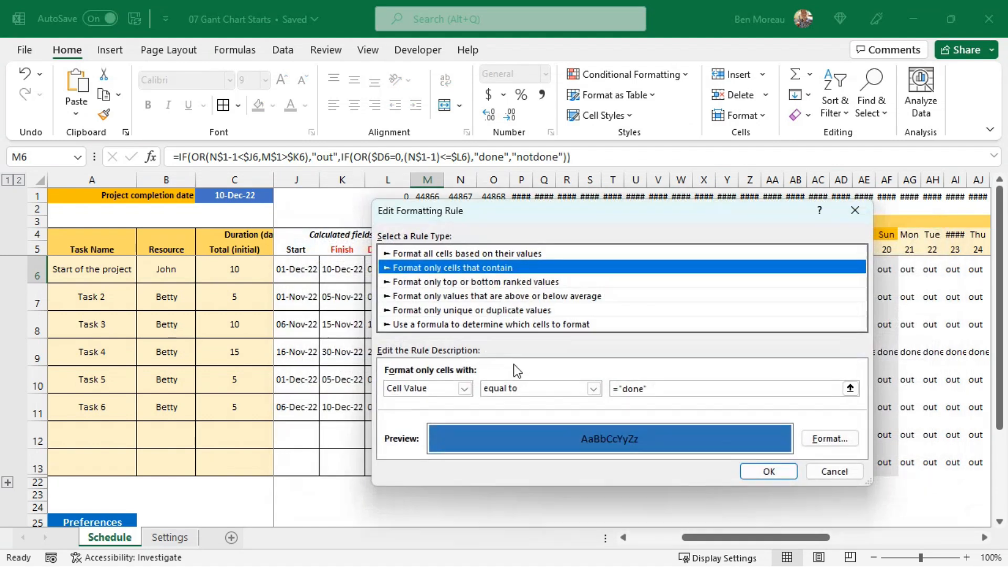
pyautogui.click(623, 389)
pyautogui.write('not')
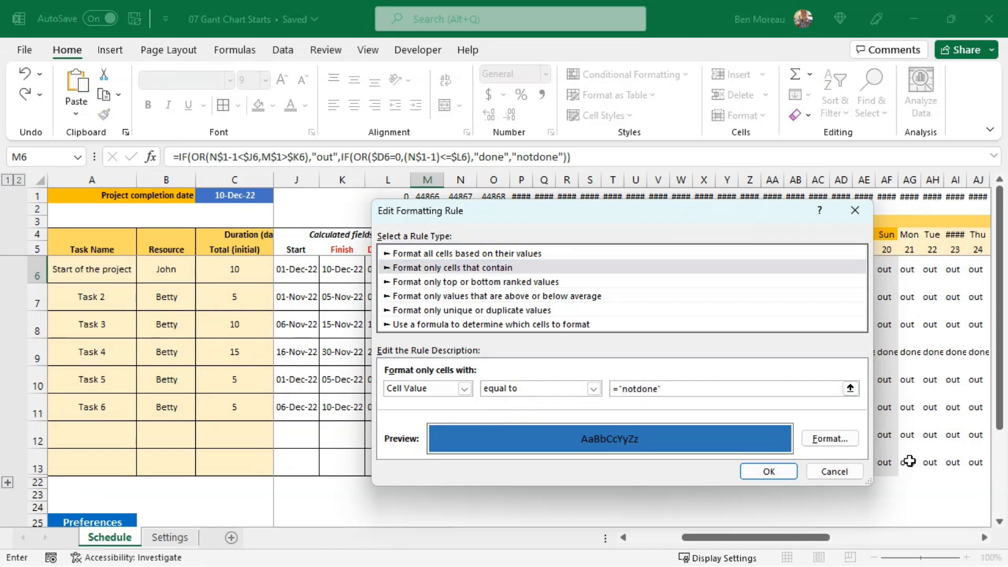
pyautogui.click(843, 440)
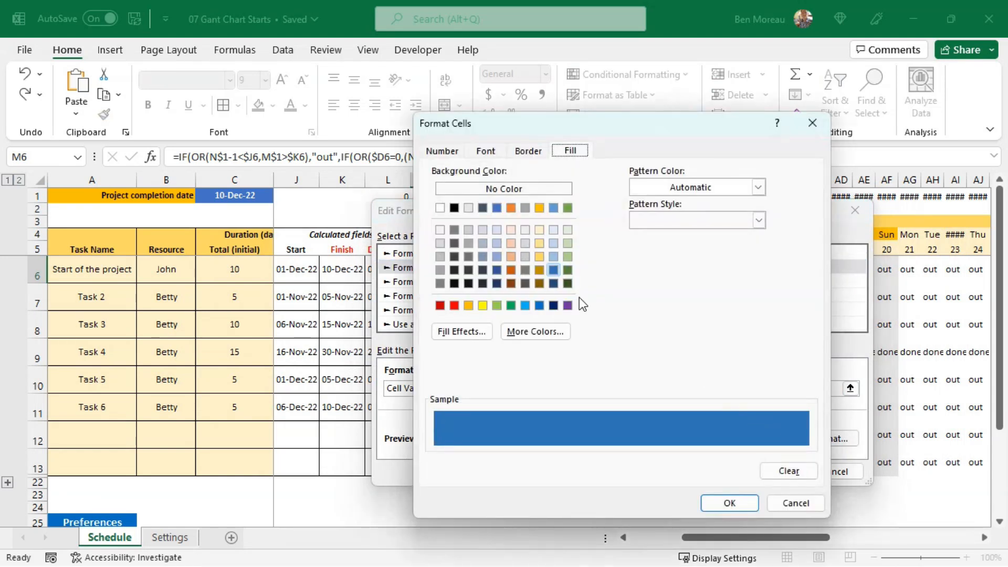
pyautogui.click(553, 243)
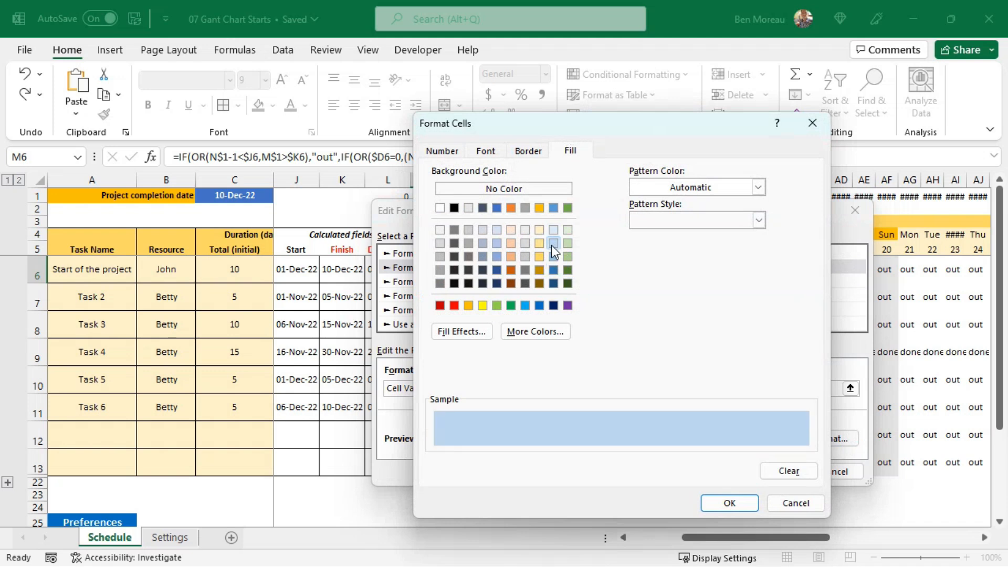
pyautogui.click(552, 256)
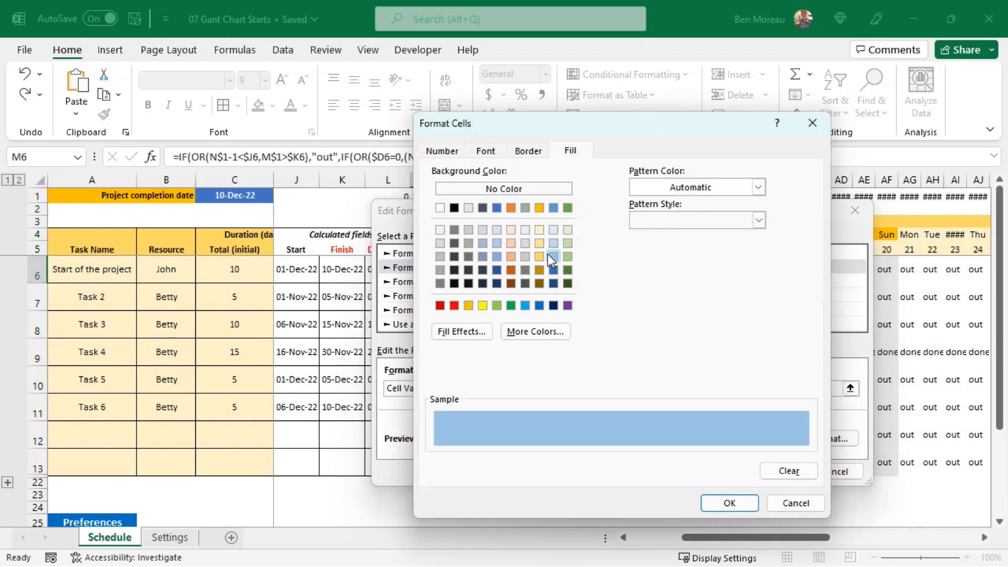
pyautogui.click(719, 503)
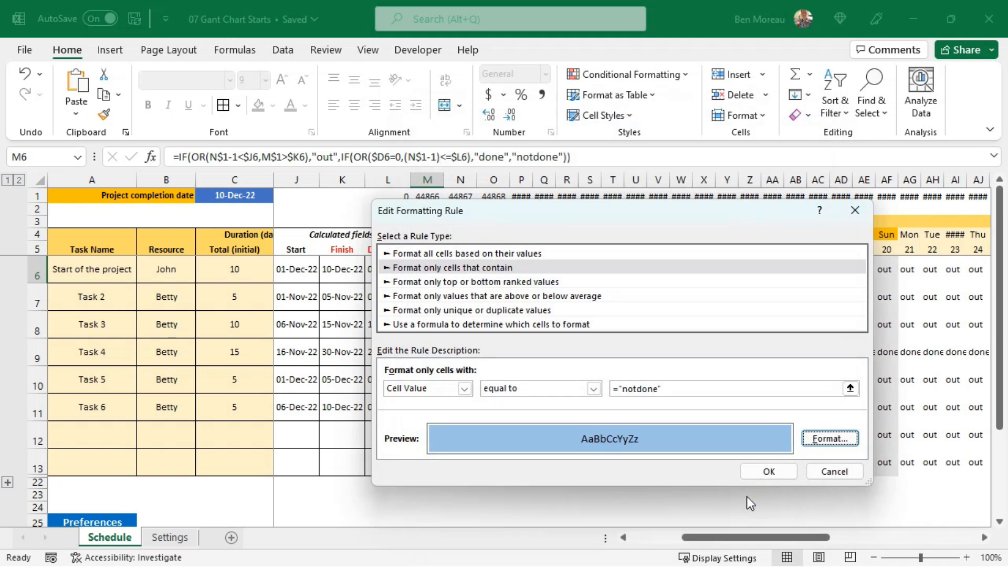
pyautogui.click(765, 474)
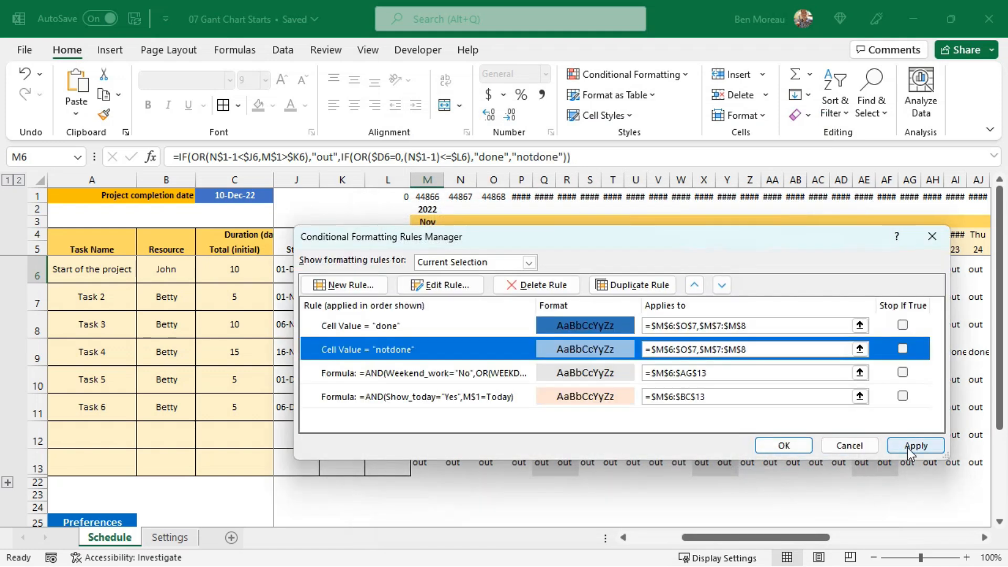
pyautogui.click(915, 446)
pyautogui.click(782, 446)
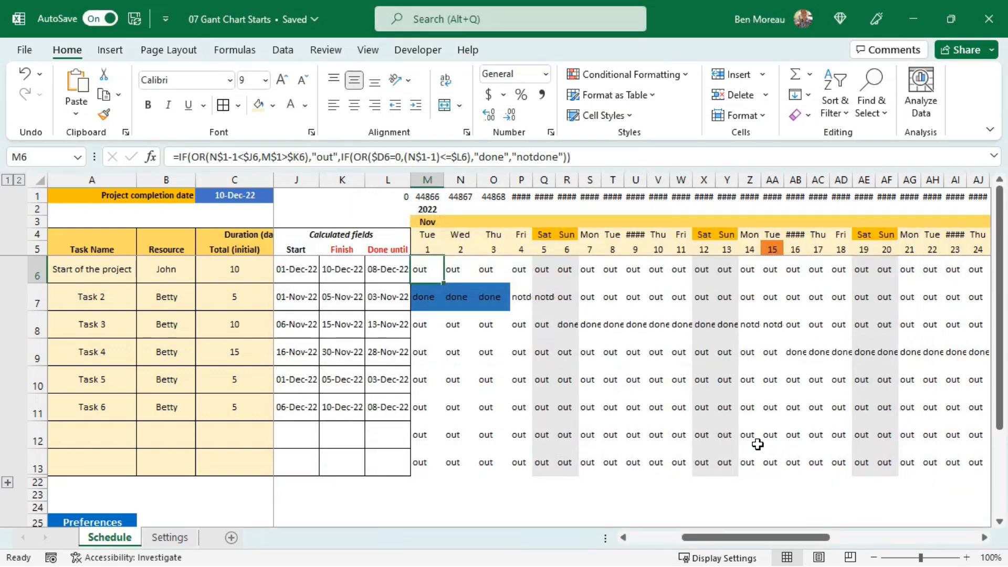
# Fill cell M6 with its conditional formatting across and down the Gantt grid through row 13.
pyautogui.click(756, 441)
pyautogui.click(425, 273)
pyautogui.moveTo(445, 284); pyautogui.dragTo(882, 494)
pyautogui.moveTo(622, 407); pyautogui.dragTo(232, 413)
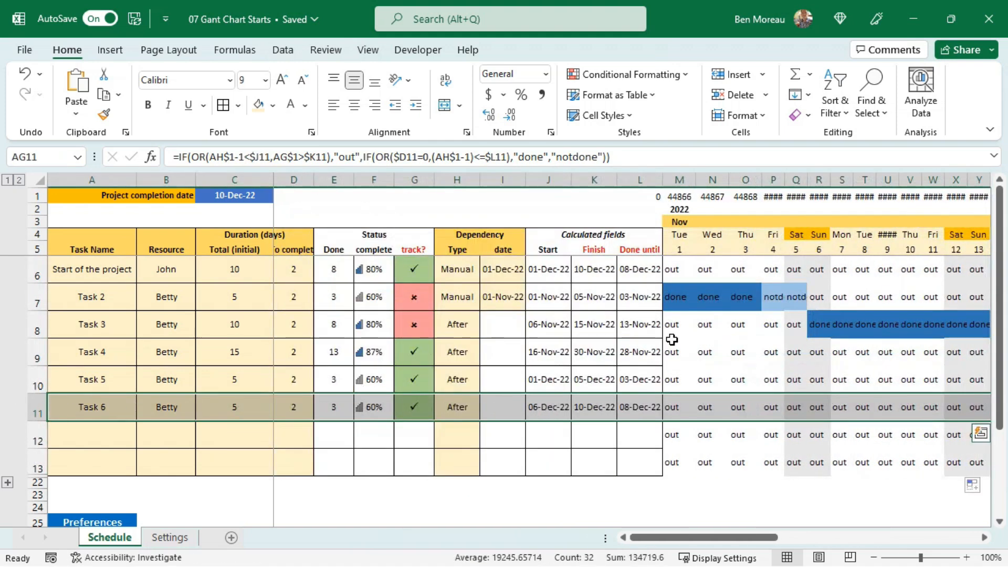
pyautogui.click(736, 322)
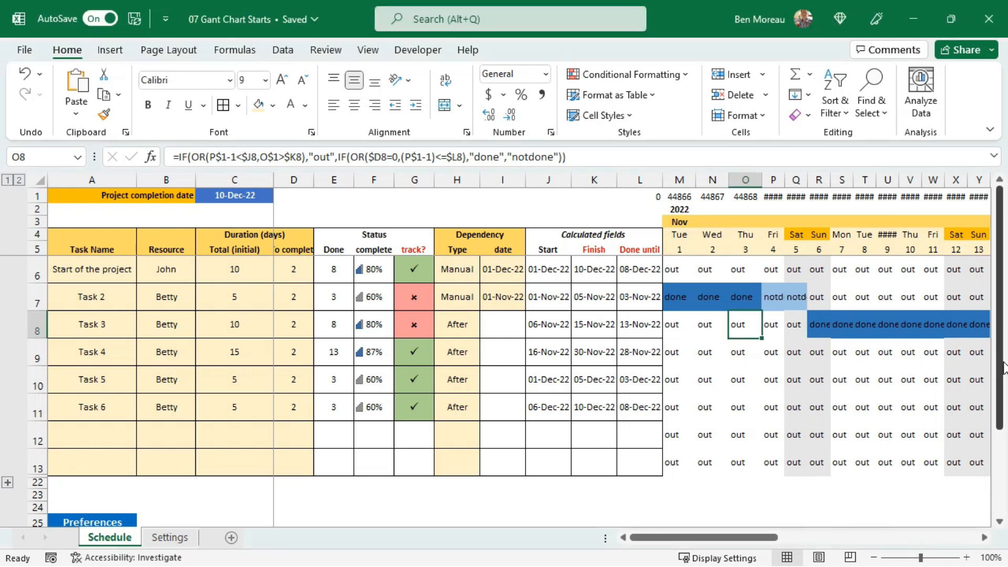
pyautogui.click(794, 358)
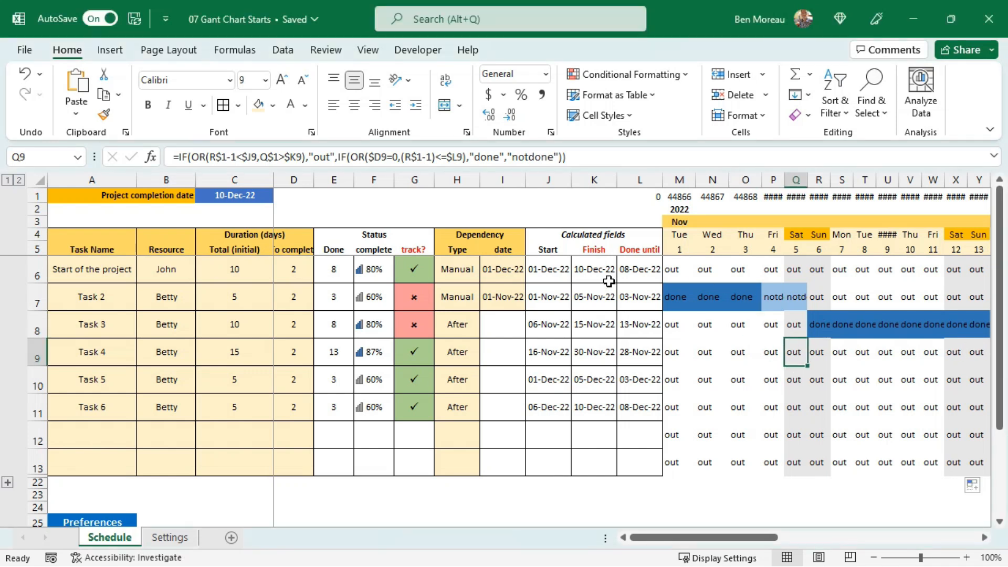
# Start a formula-based conditional formatting rule for cell M6 using Show_grid="Yes".
pyautogui.click(675, 272)
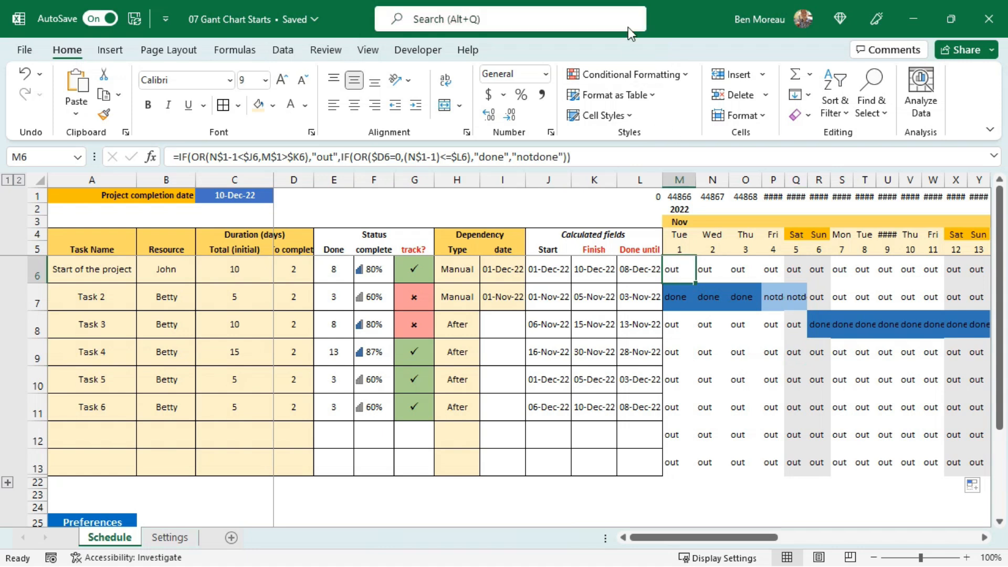
pyautogui.click(653, 75)
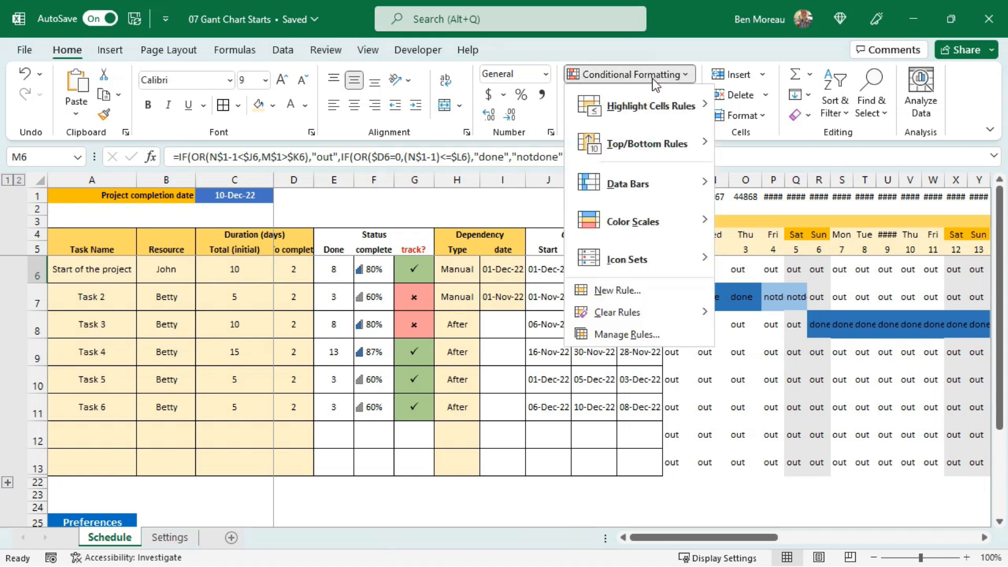
pyautogui.click(612, 288)
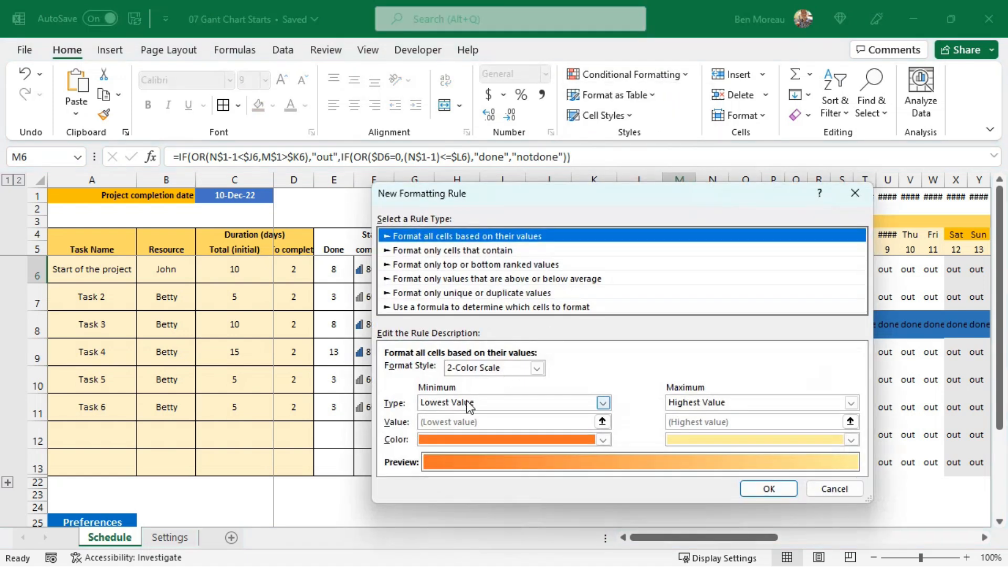
pyautogui.click(482, 308)
pyautogui.click(459, 372)
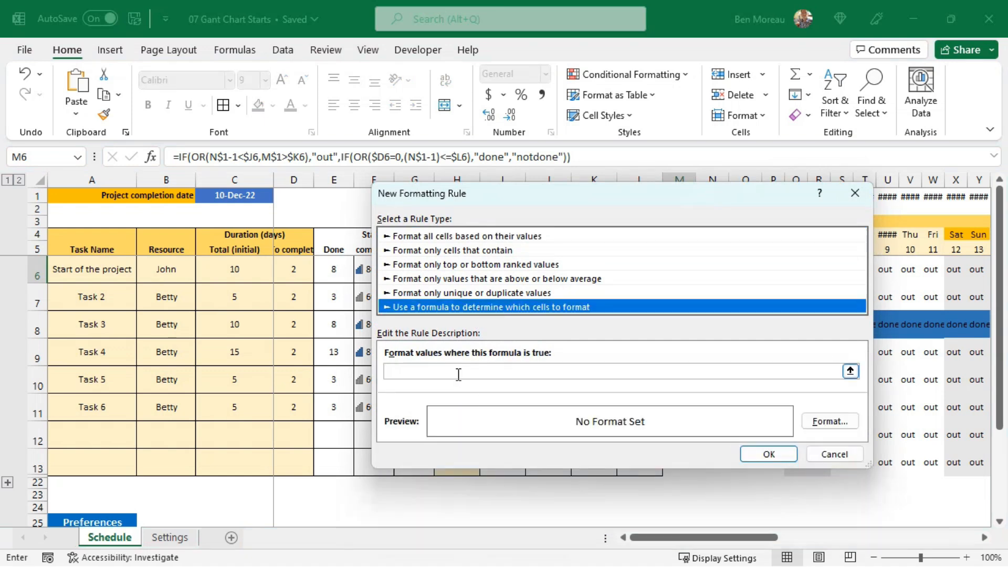
pyautogui.write('Show_')
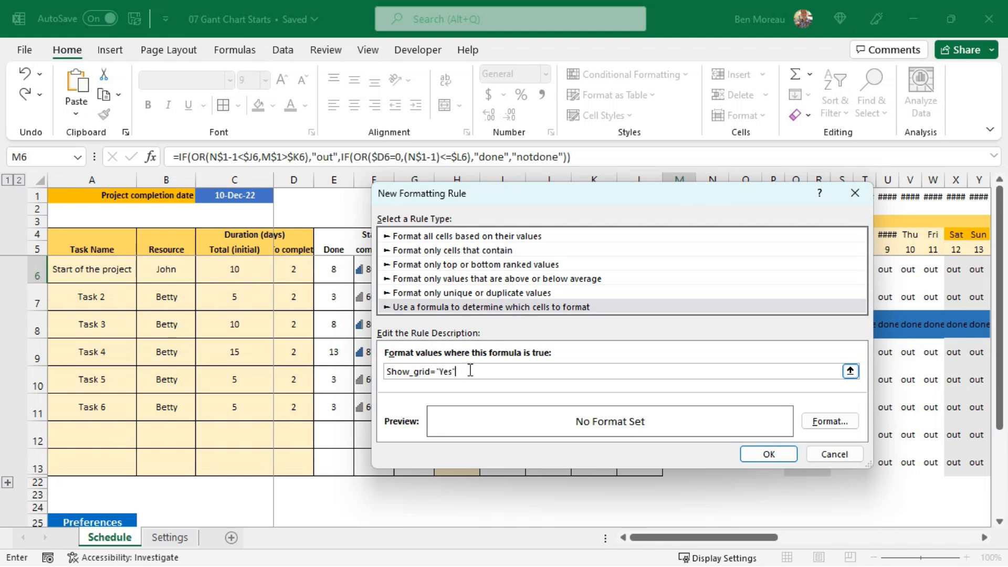
# Set grey top and bottom cell borders as the format of the Show_grid rule.
pyautogui.click(830, 421)
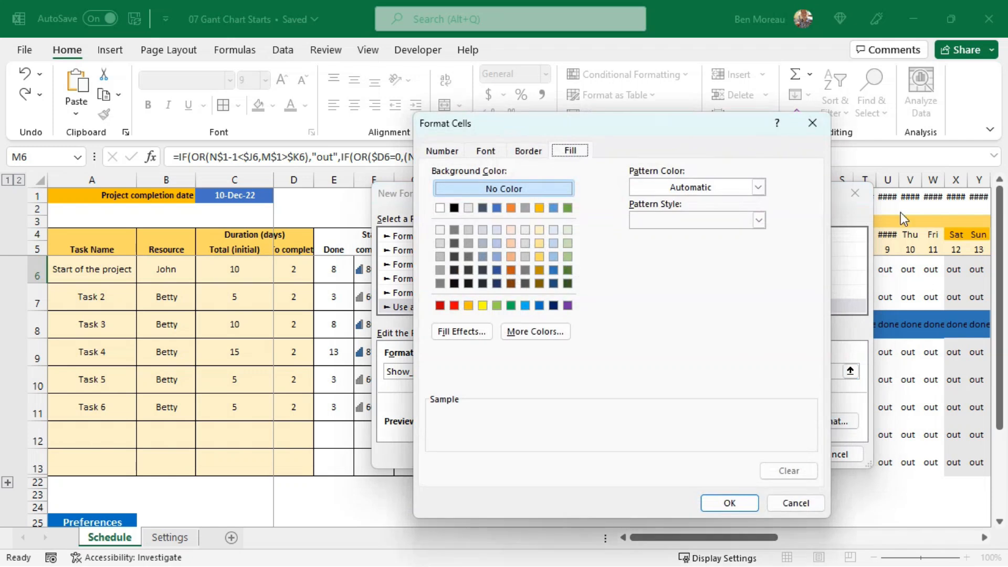
pyautogui.click(531, 154)
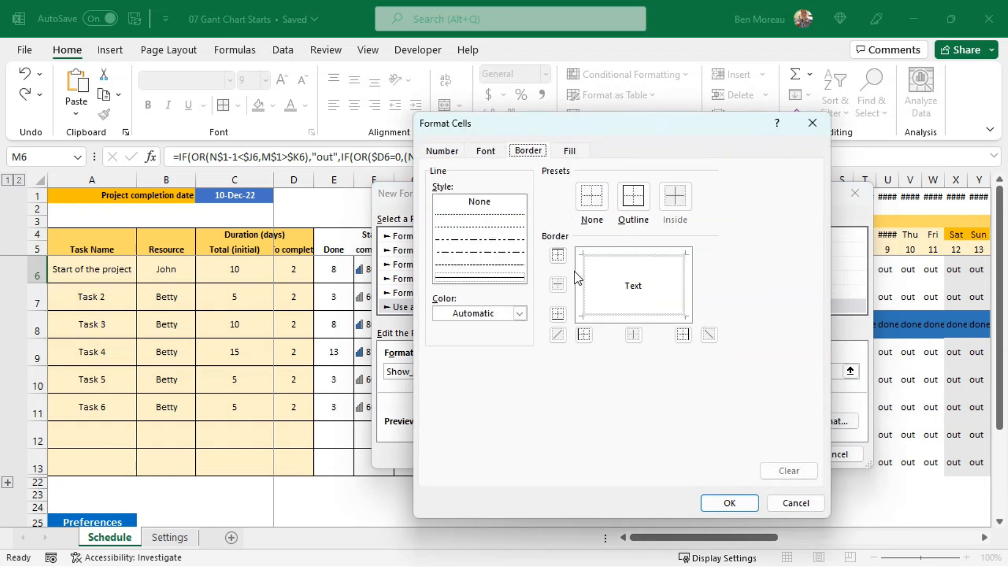
pyautogui.click(559, 255)
pyautogui.click(558, 314)
pyautogui.click(520, 313)
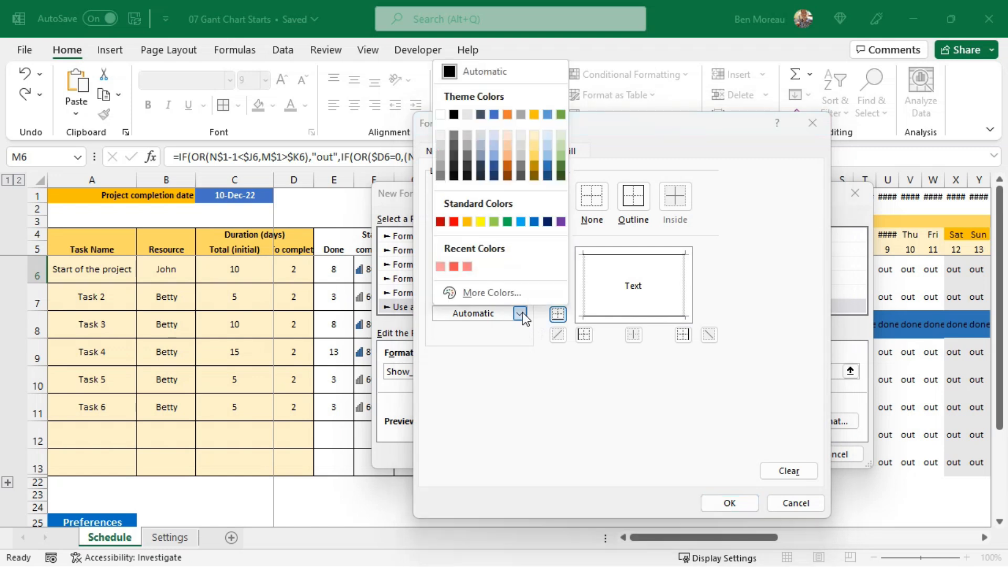
pyautogui.click(521, 115)
pyautogui.click(562, 318)
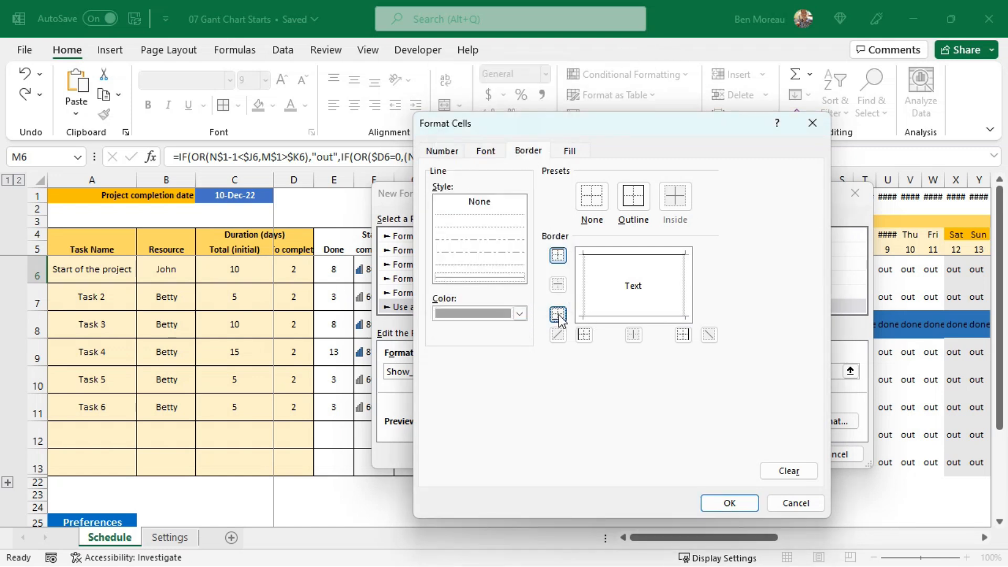
pyautogui.click(558, 256)
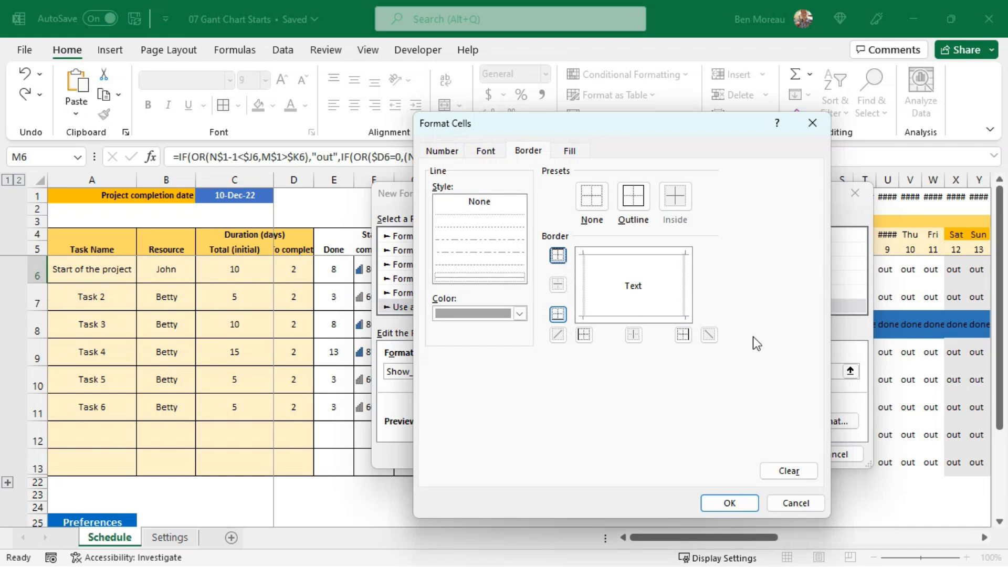
pyautogui.click(736, 504)
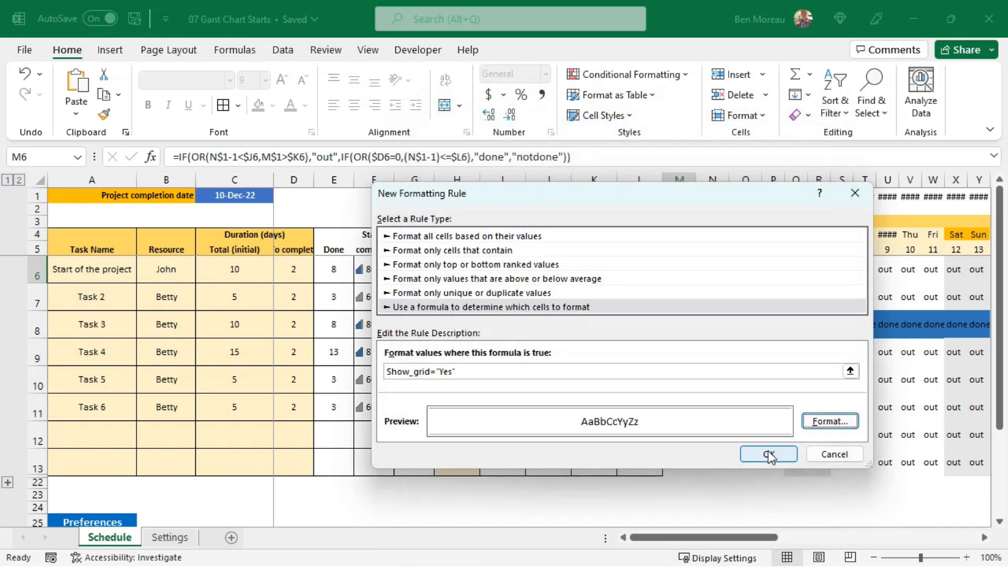
# Save the Show_grid rule and open the list of conditional formatting rules that apply to cell M6.
pyautogui.click(769, 454)
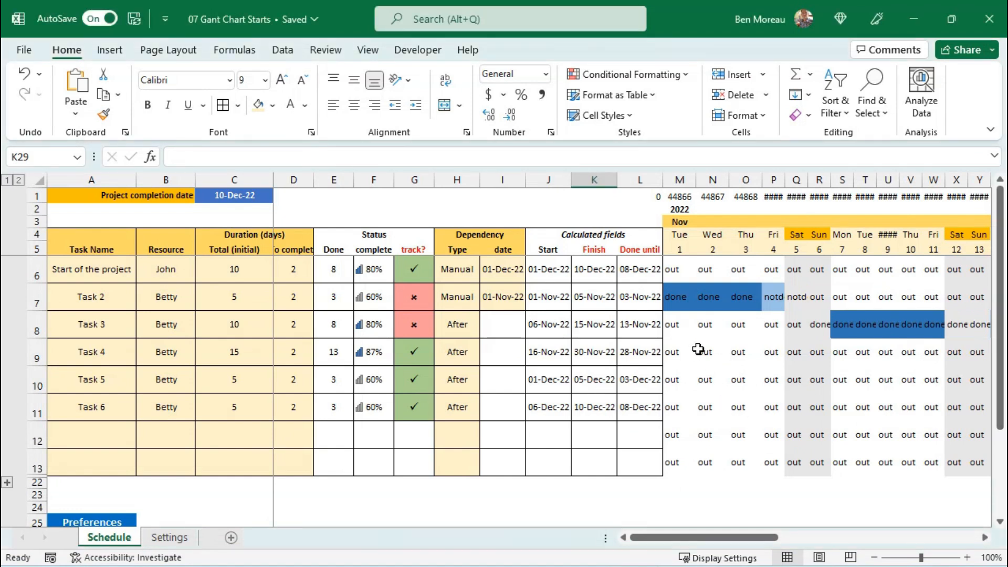
pyautogui.click(677, 74)
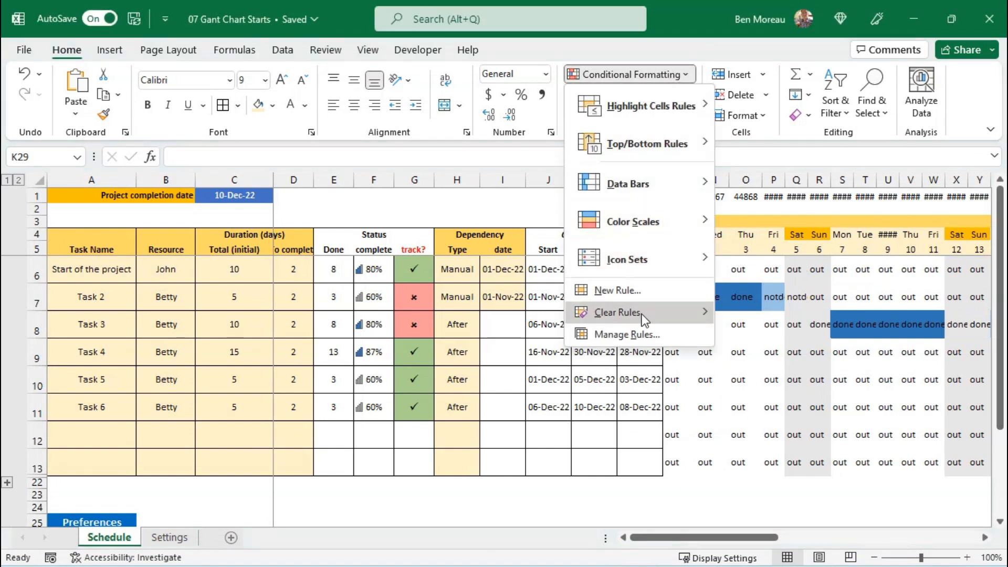
pyautogui.click(641, 334)
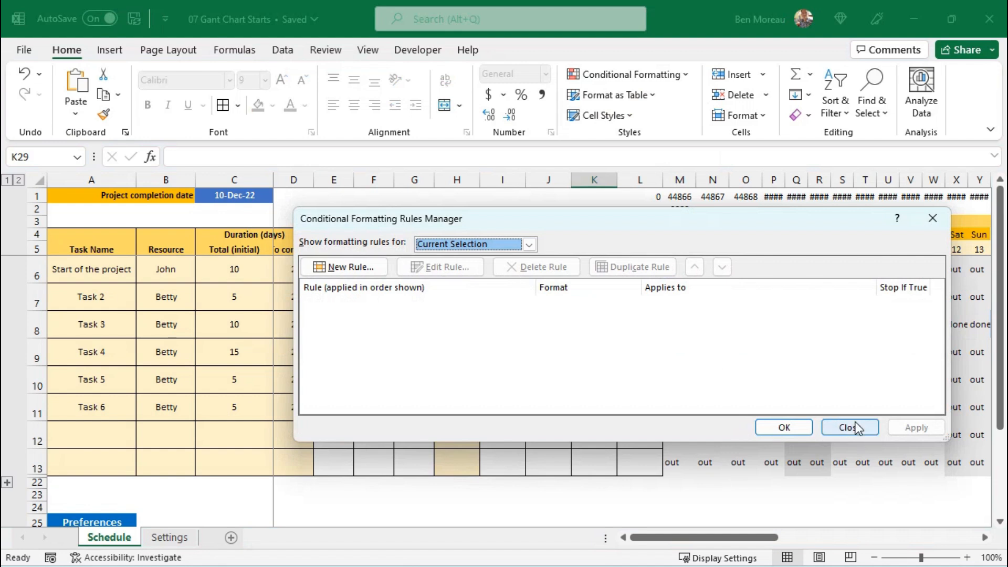
pyautogui.click(851, 428)
pyautogui.click(683, 272)
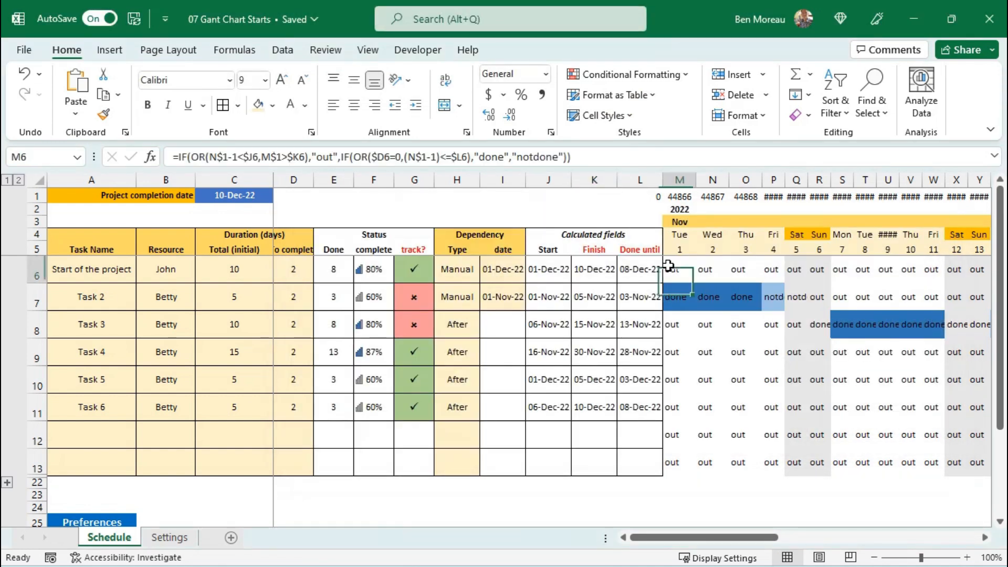
pyautogui.click(652, 79)
pyautogui.click(657, 334)
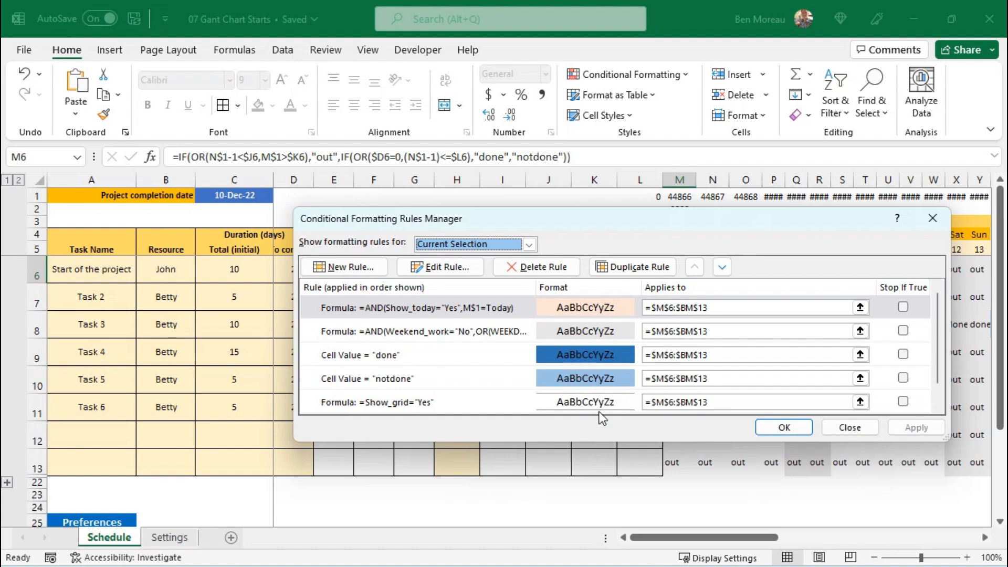
# Set the format of the "notdone" rule to no border and apply the rules.
pyautogui.click(570, 379)
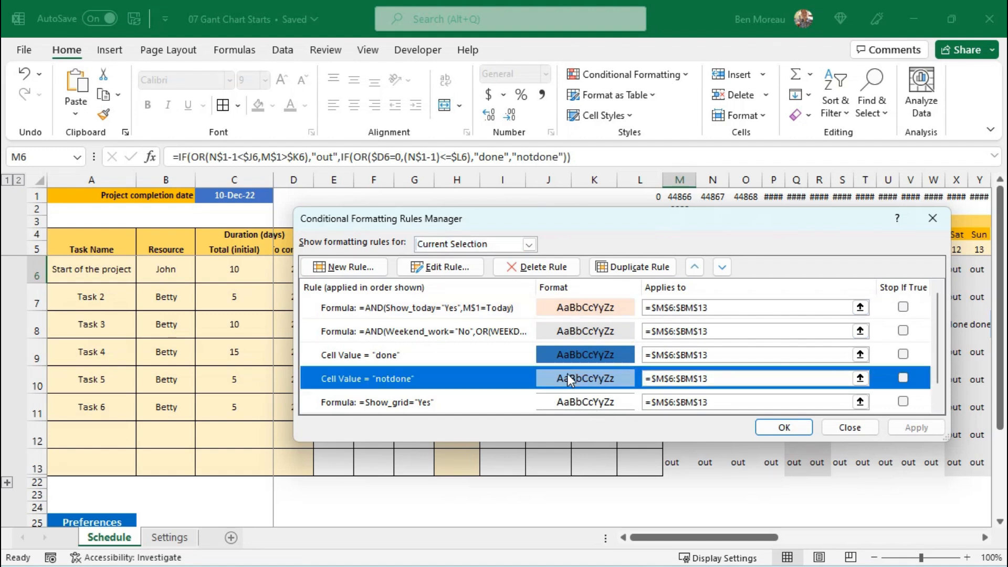
pyautogui.click(449, 269)
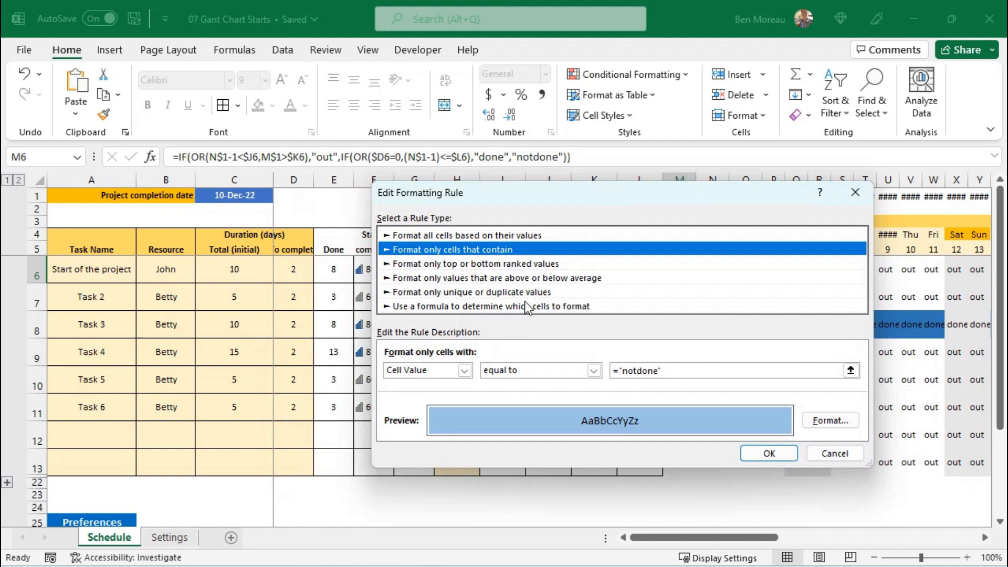
pyautogui.click(837, 424)
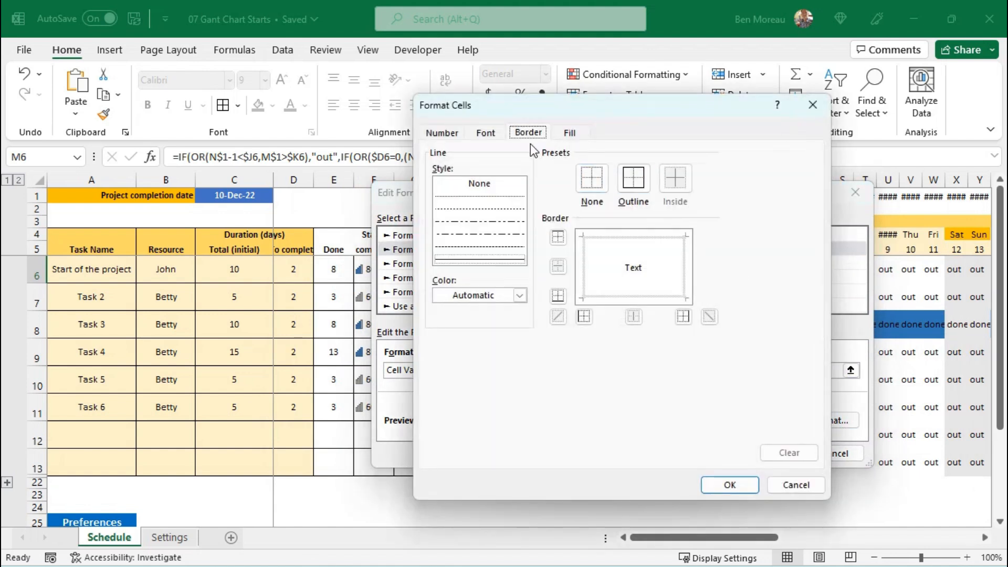
pyautogui.click(479, 187)
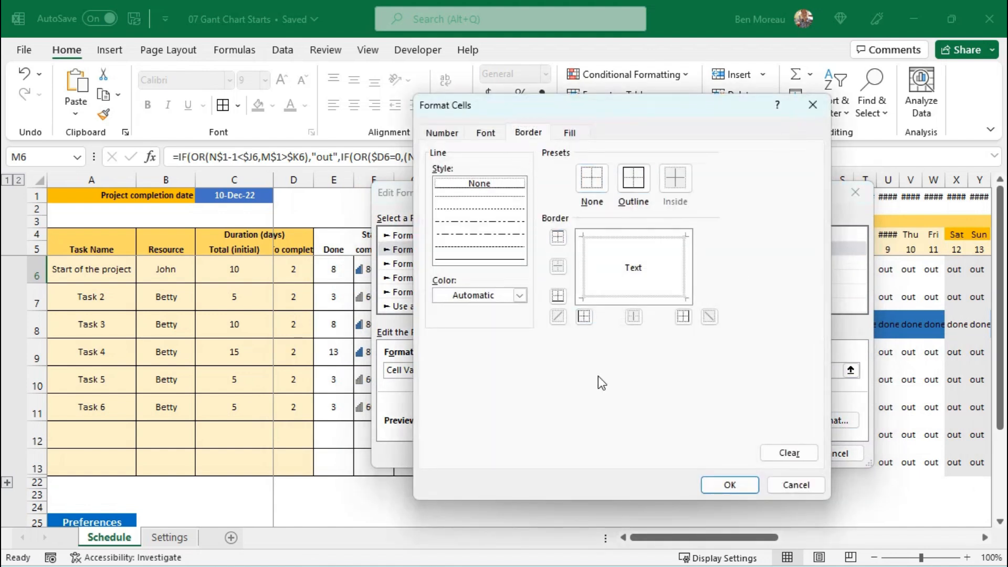
pyautogui.click(727, 484)
pyautogui.click(771, 454)
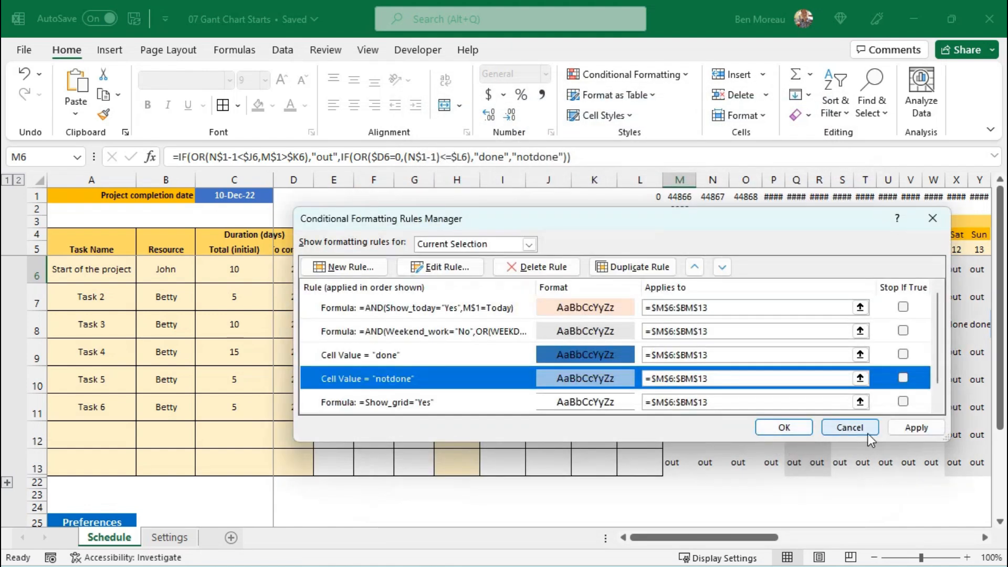
pyautogui.click(915, 428)
pyautogui.click(786, 427)
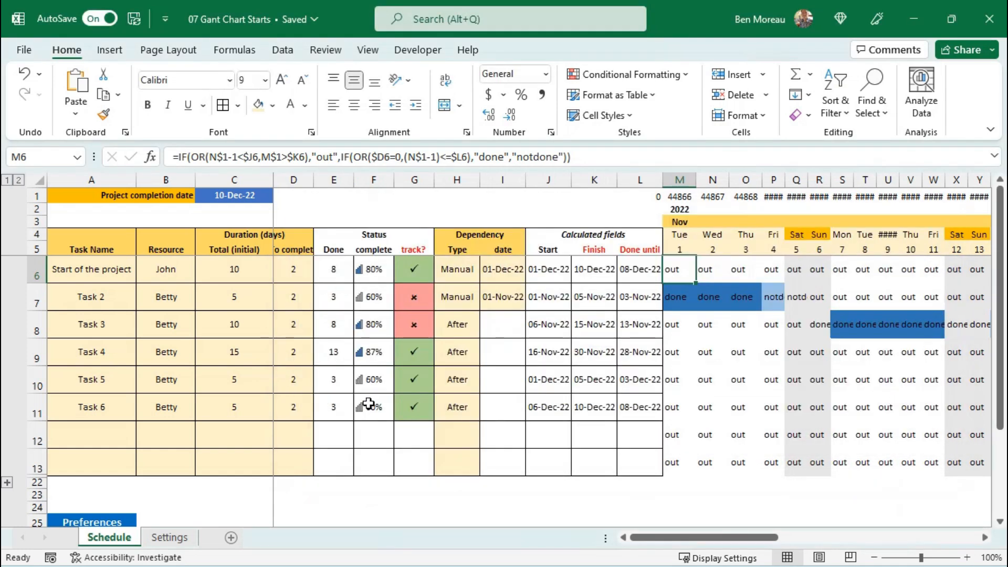
# Set the Show grid preference to Yes and return to the Gantt grid.
pyautogui.scroll(-1, 330, 384)
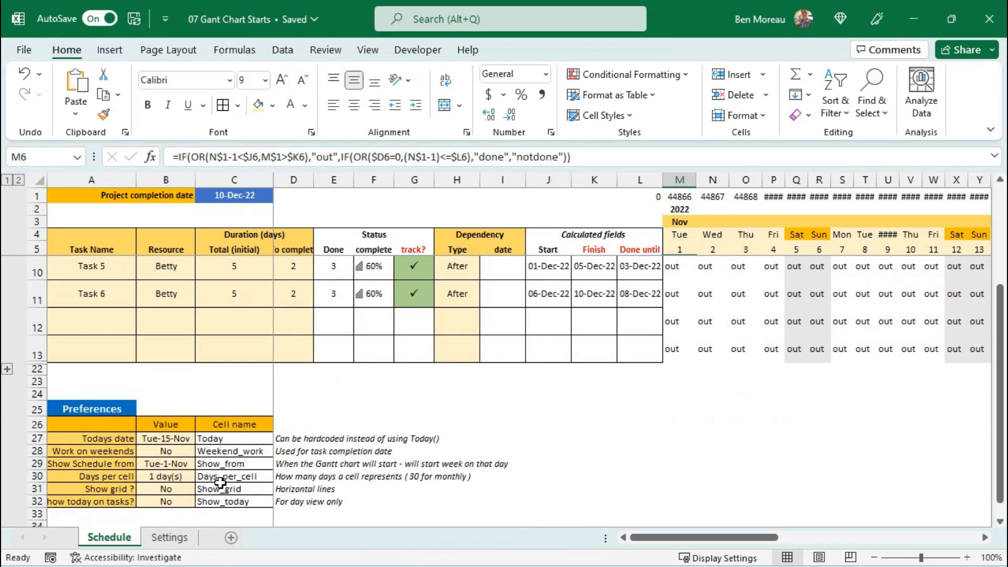
pyautogui.click(190, 489)
pyautogui.click(201, 489)
pyautogui.click(168, 500)
pyautogui.click(929, 422)
pyautogui.scroll(2, 833, 348)
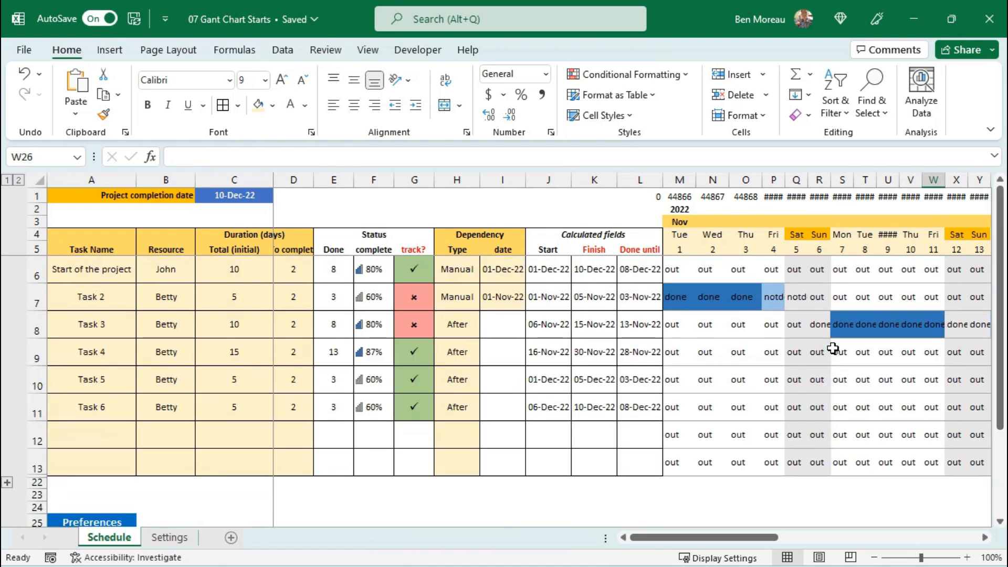
pyautogui.scroll(-1, 835, 344)
pyautogui.scroll(1, 834, 338)
# Hide the text in Gantt cells M6 through BM13 with the custom number format ;;;.
pyautogui.click(647, 273)
pyautogui.moveTo(675, 269); pyautogui.dragTo(924, 466)
pyautogui.rightClick(748, 361)
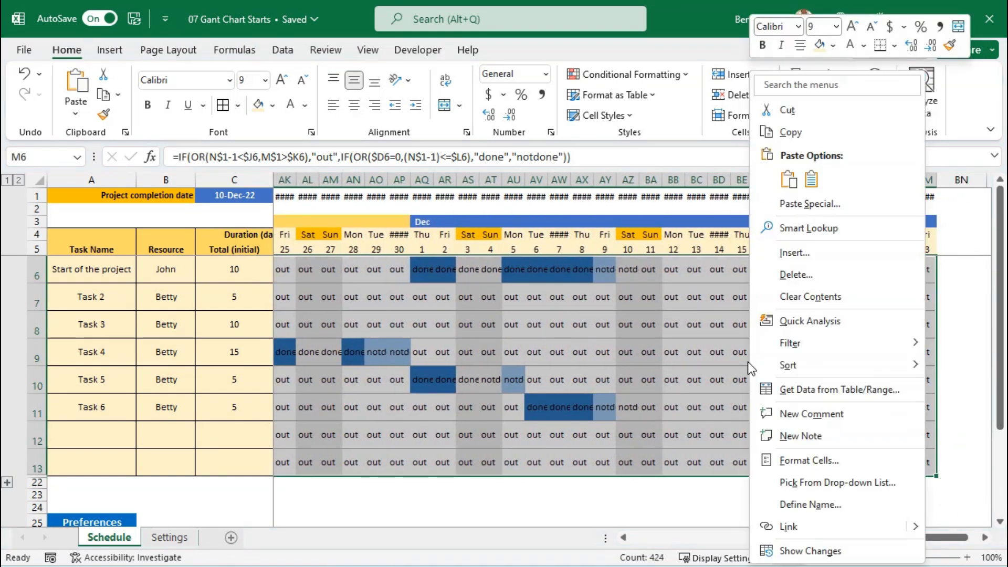
pyautogui.click(801, 460)
pyautogui.click(626, 366)
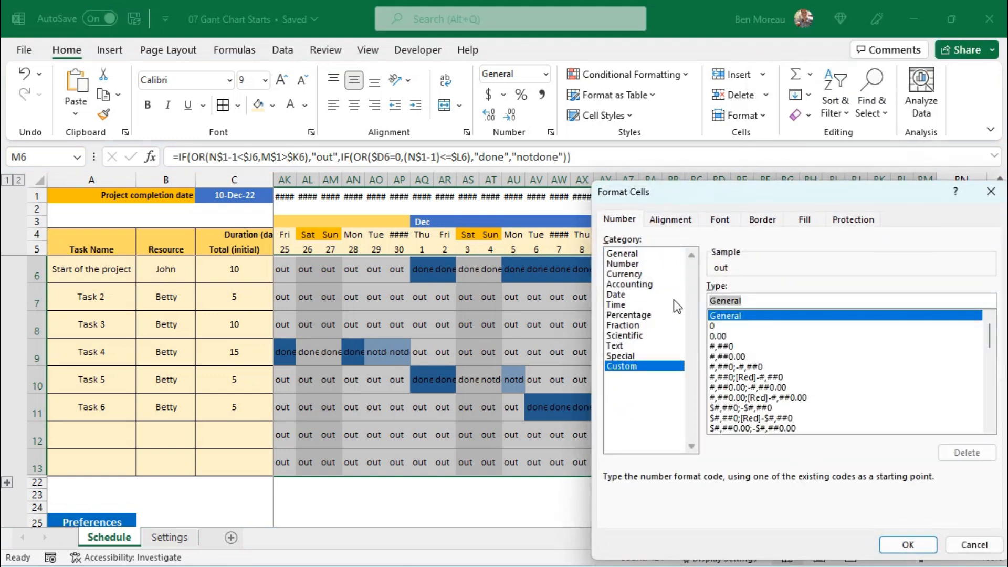
pyautogui.write(';;;;')
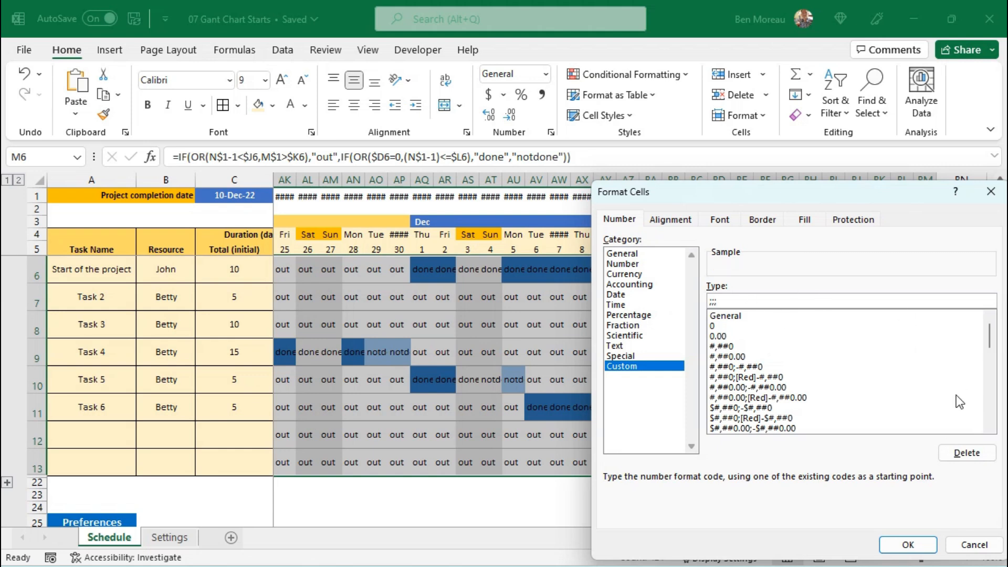
pyautogui.click(919, 549)
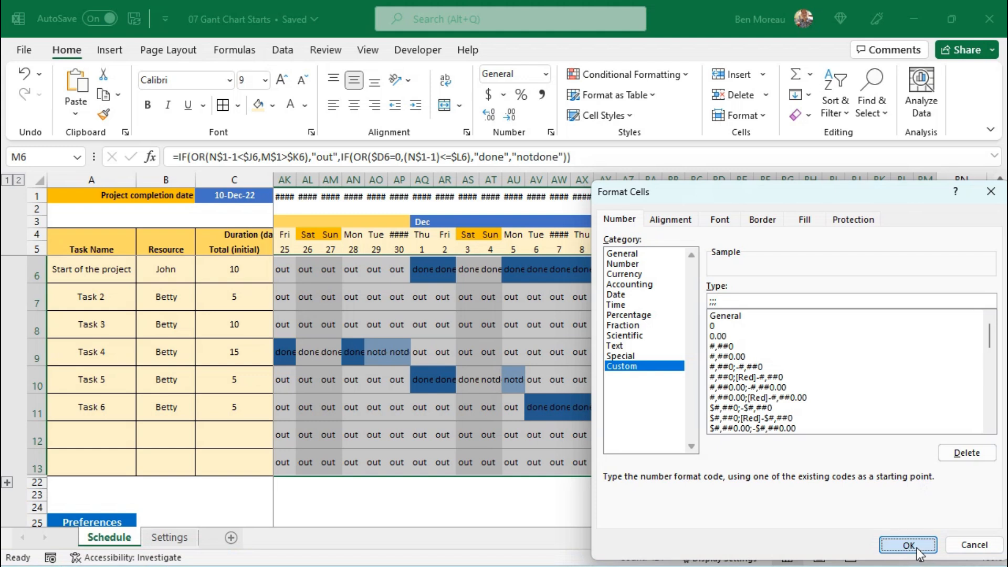
# Examine the task bars back to the start of the timeline, then the formulas in cells M1 and J8.
pyautogui.click(707, 433)
pyautogui.press('Left')
pyautogui.press('Left')
pyautogui.press('Left')
pyautogui.press('Left')
pyautogui.press('Left')
pyautogui.press('Left')
pyautogui.press('Left')
pyautogui.press('Left')
pyautogui.press('Left')
pyautogui.press('Left')
pyautogui.press('Left')
pyautogui.press('Left')
pyautogui.press('Left')
pyautogui.press('Left')
pyautogui.press('Left')
pyautogui.press('Left')
pyautogui.press('Left')
pyautogui.press('Left')
pyautogui.press('Left')
pyautogui.press('Left')
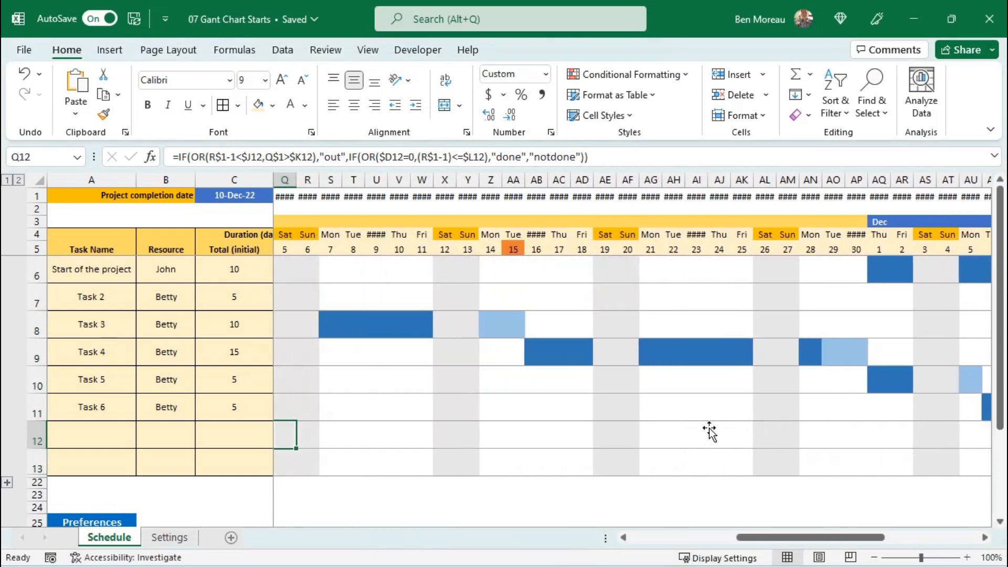
pyautogui.press('Left')
pyautogui.press('Left')
pyautogui.press('Left')
pyautogui.press('Left')
pyautogui.press('Left')
pyautogui.press('Left')
pyautogui.press('Left')
pyautogui.press('Left')
pyautogui.press('Left')
pyautogui.press('Left')
pyautogui.press('Left')
pyautogui.press('Left')
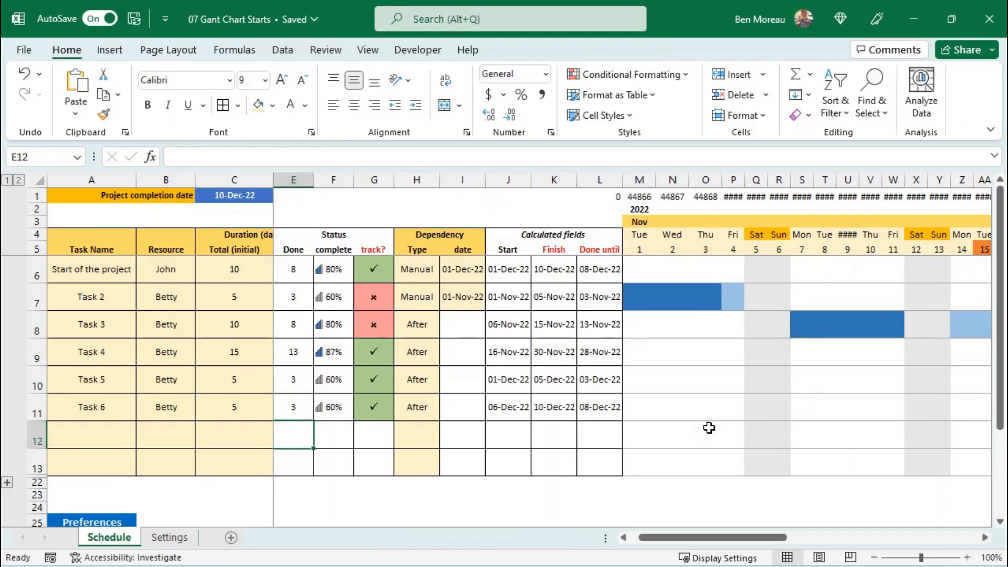
pyautogui.press('Left')
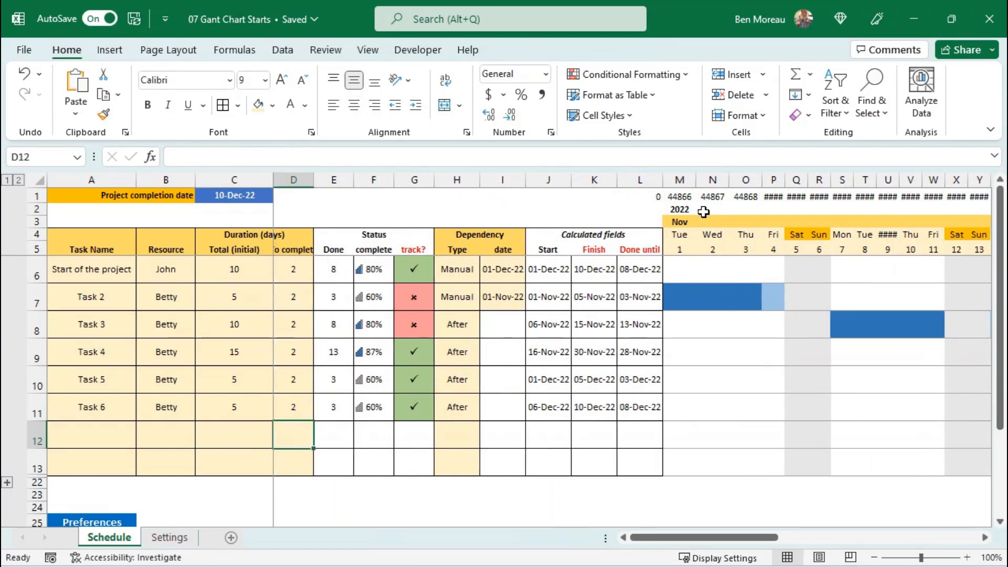
pyautogui.click(689, 196)
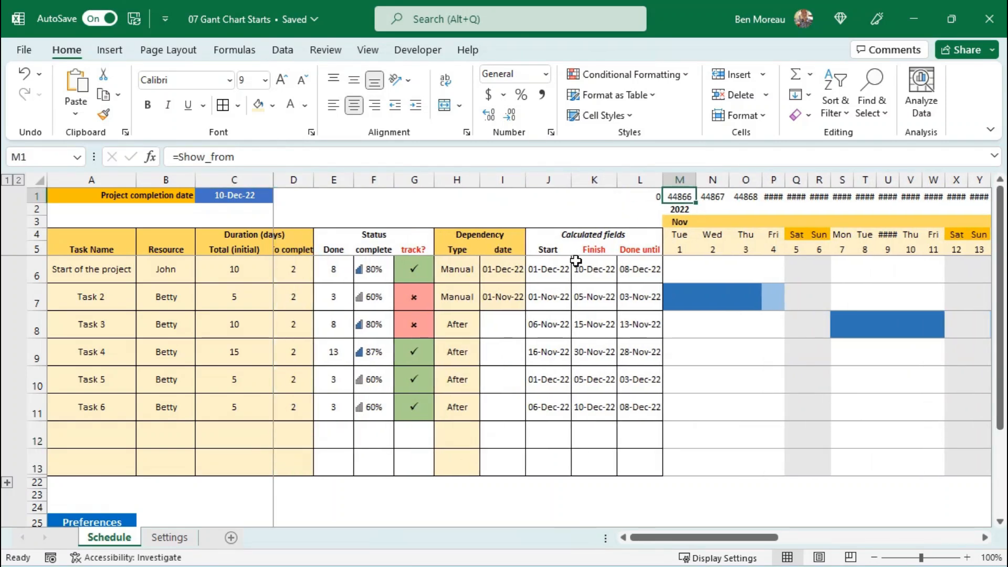
pyautogui.click(544, 324)
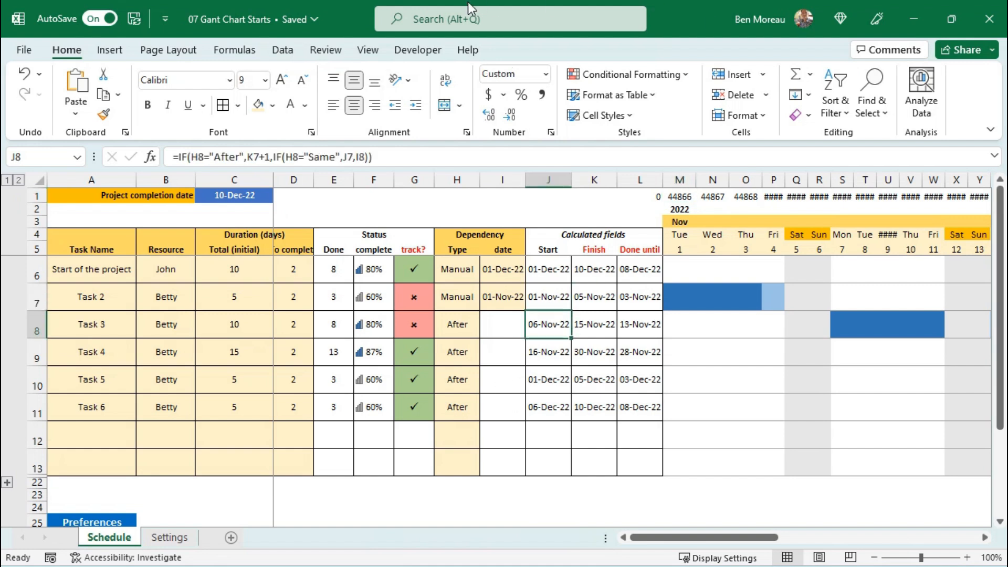
# Insert a wide, one-line text box over rows 8 and 9 containing the title "PROJECT TIMELINES".
pyautogui.click(110, 50)
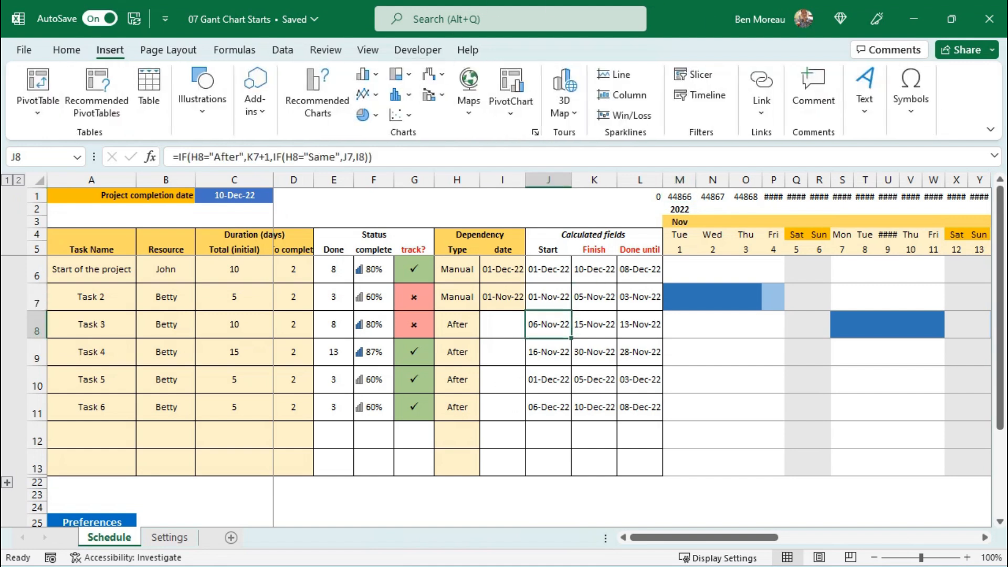
pyautogui.click(866, 113)
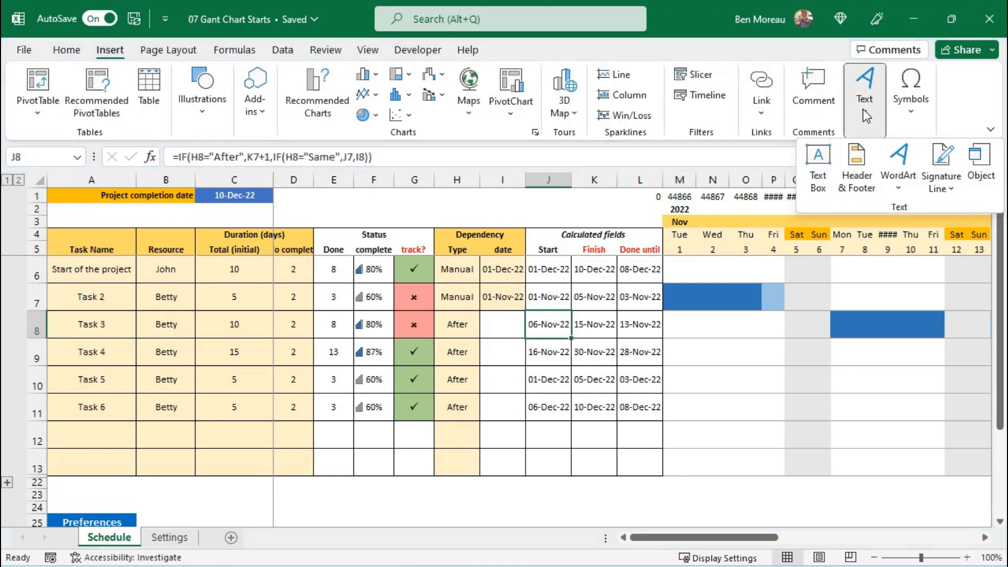
pyautogui.click(818, 168)
pyautogui.moveTo(431, 330); pyautogui.dragTo(892, 357)
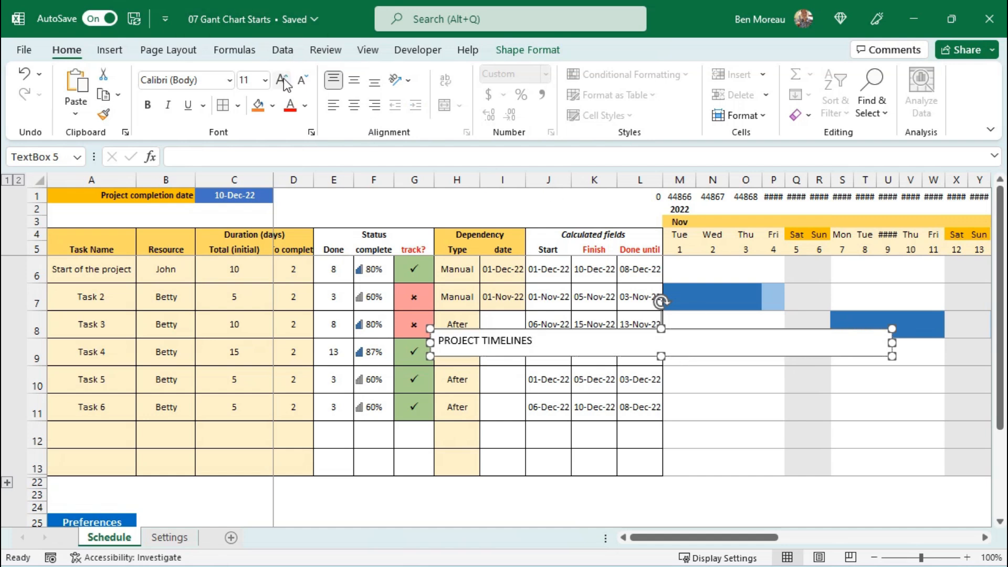
# Give the "PROJECT TIMELINES" text box a blue fill and white text.
pyautogui.click(274, 107)
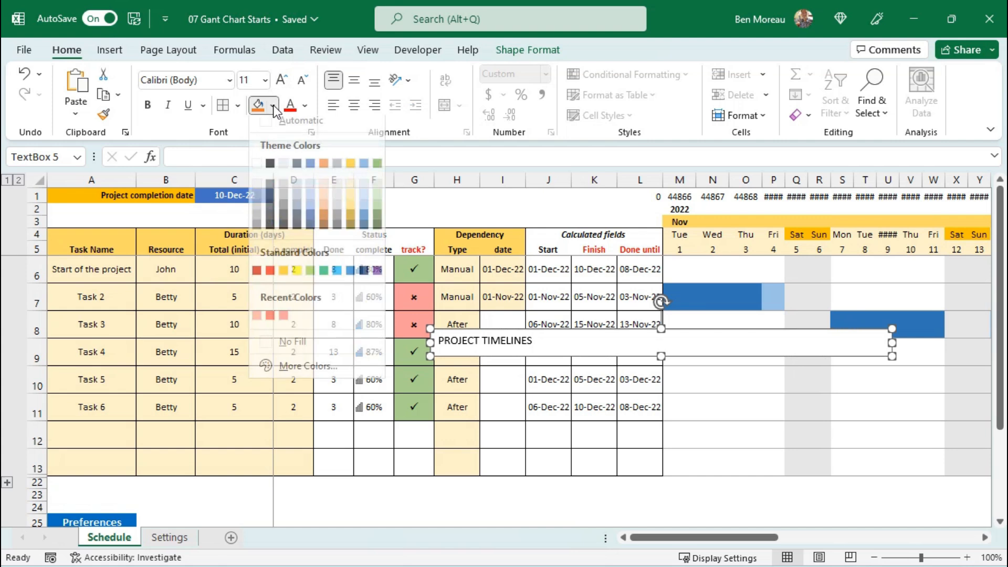
pyautogui.click(310, 171)
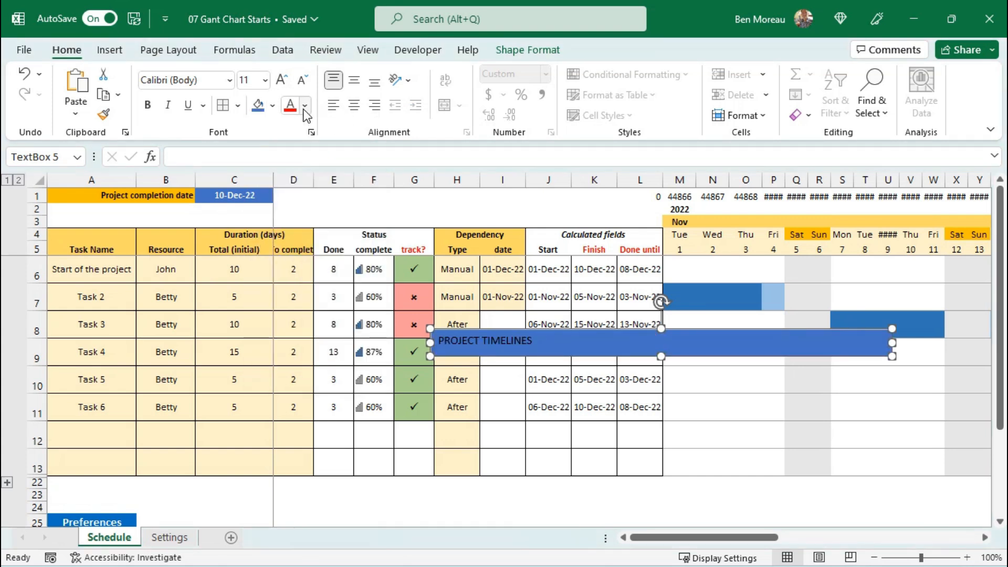
pyautogui.click(304, 106)
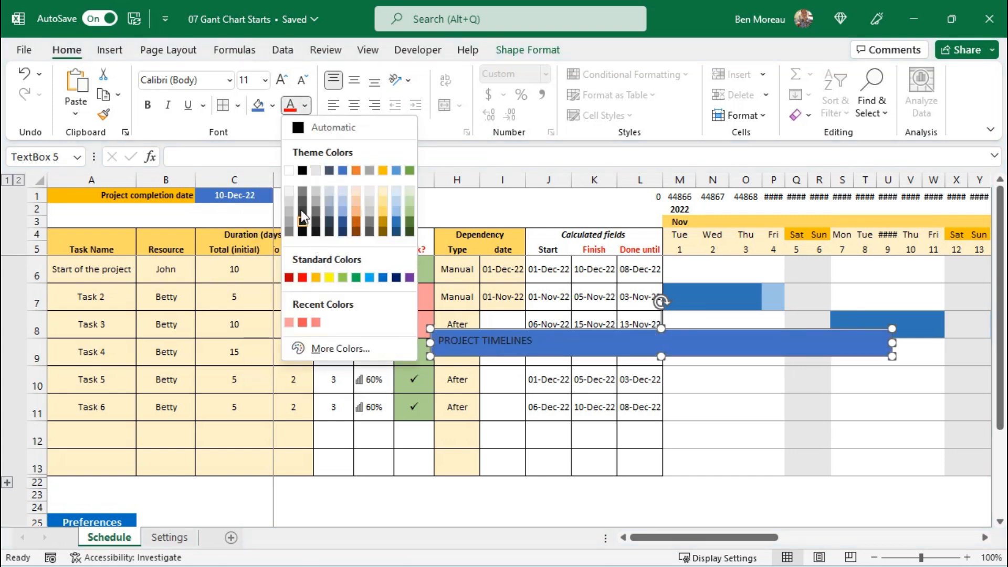
pyautogui.click(287, 173)
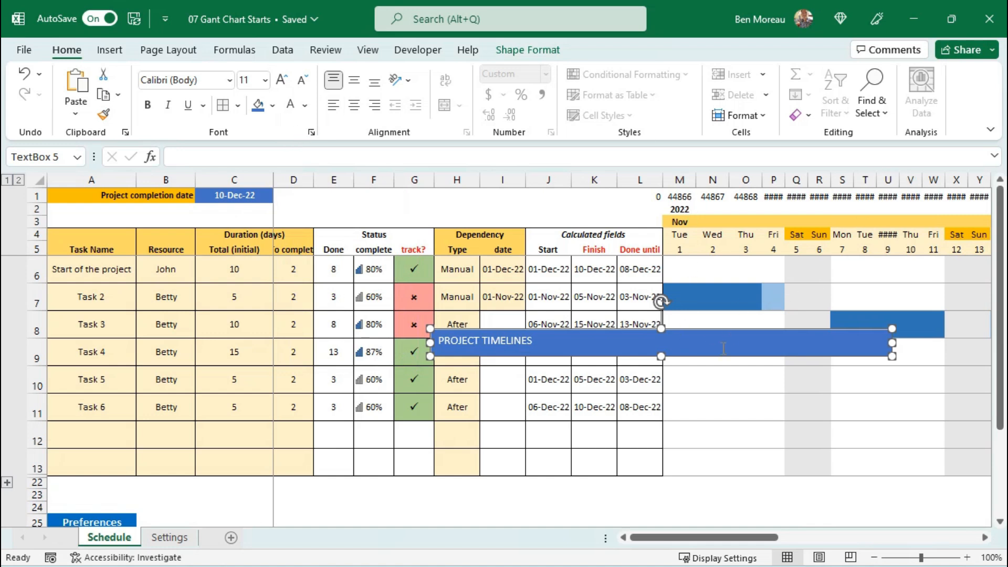
# Make the title bold, centre it horizontally and vertically, and fit the text box over row 1 across the timeline from column M to BM.
pyautogui.click(355, 106)
pyautogui.click(148, 105)
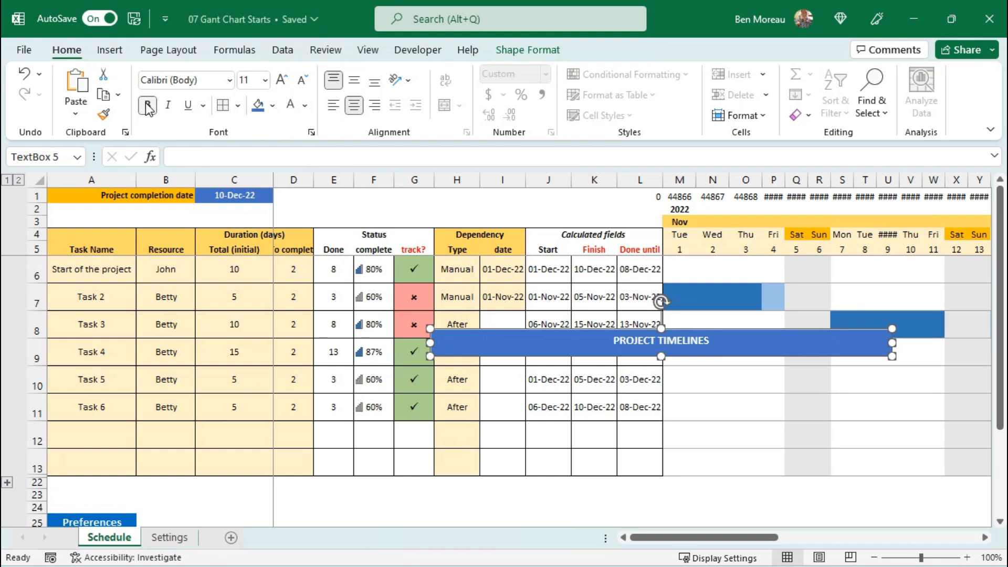
pyautogui.click(355, 79)
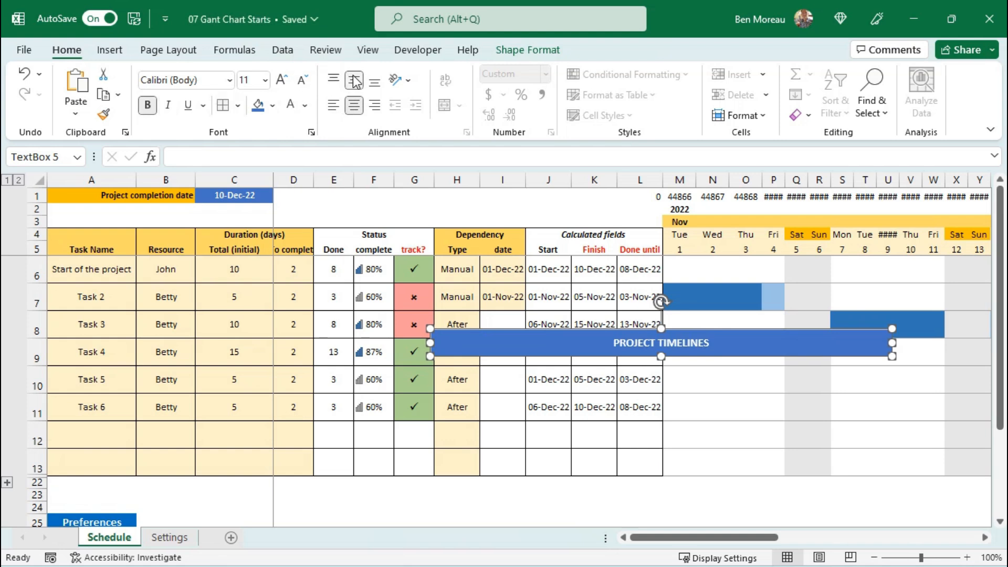
pyautogui.moveTo(661, 357); pyautogui.dragTo(920, 203)
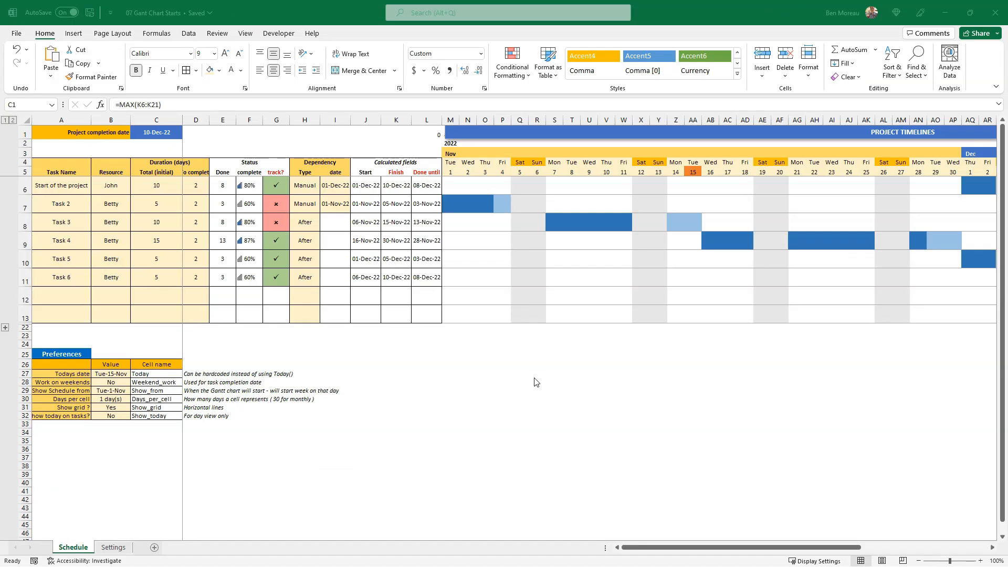
# Expand the collapsed task rows, extend the timeline formulas from row 13 down to row 21 across M to BM, and collapse the rows again.
pyautogui.click(432, 371)
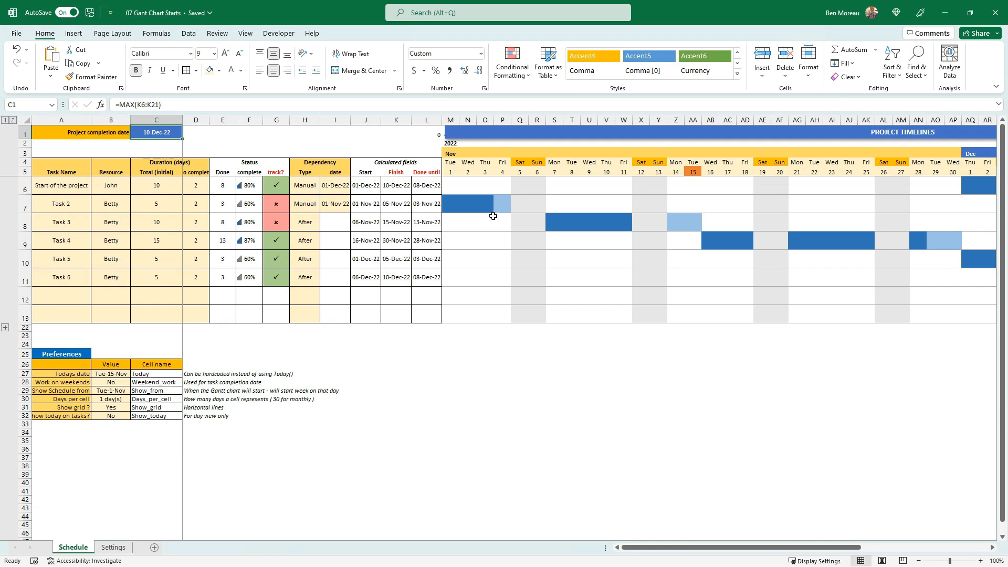
pyautogui.click(5, 328)
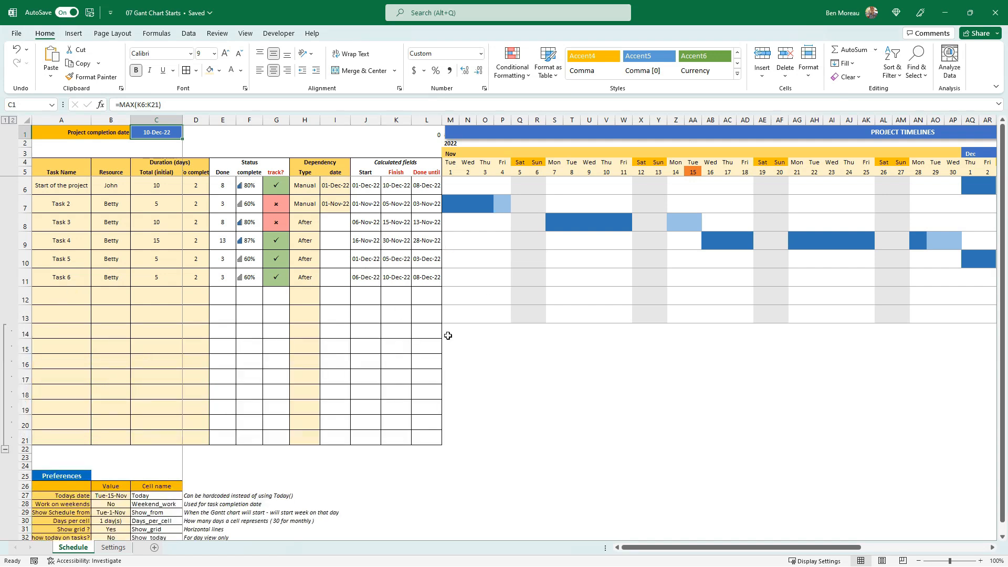
pyautogui.moveTo(450, 314); pyautogui.dragTo(927, 443)
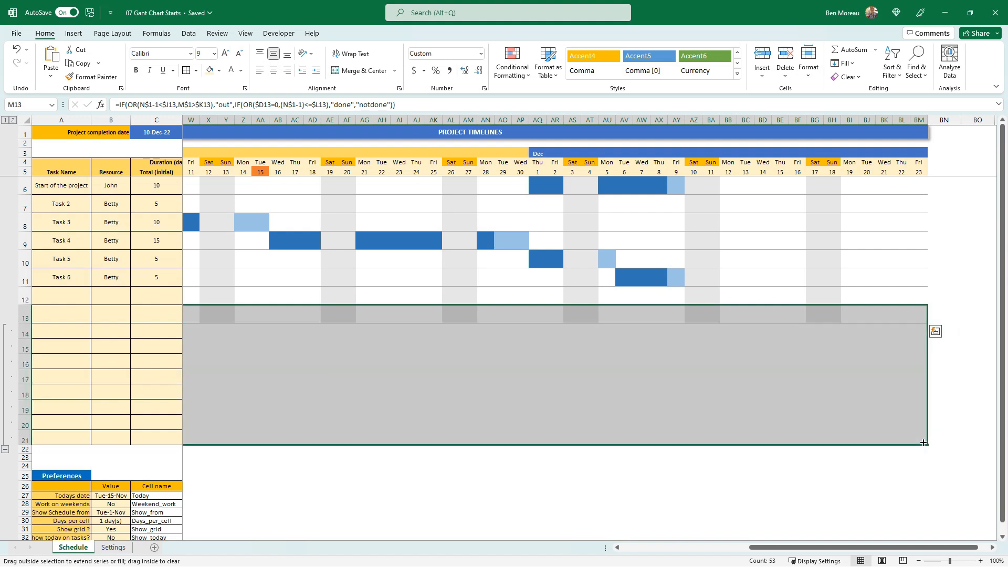
pyautogui.click(105, 422)
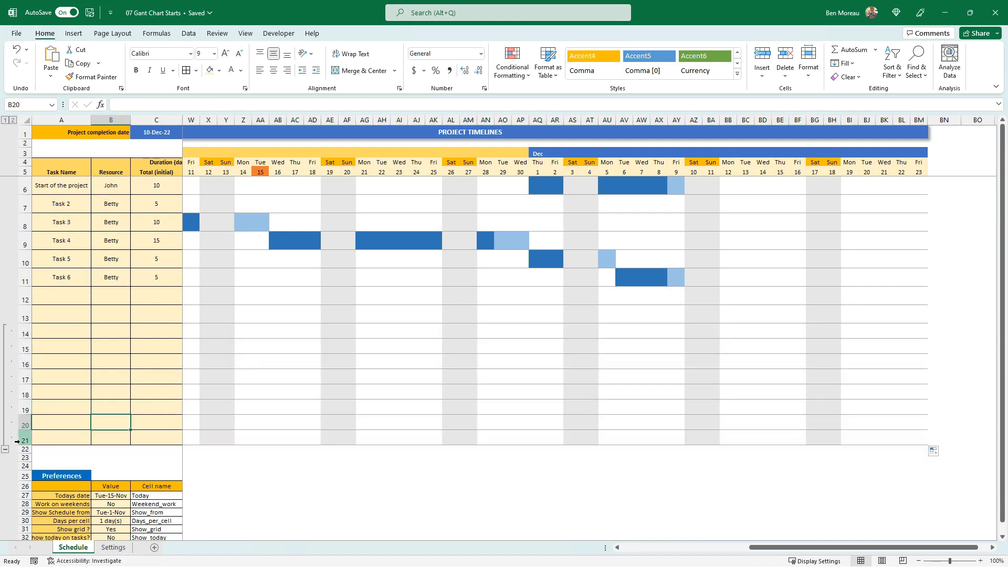
pyautogui.click(4, 451)
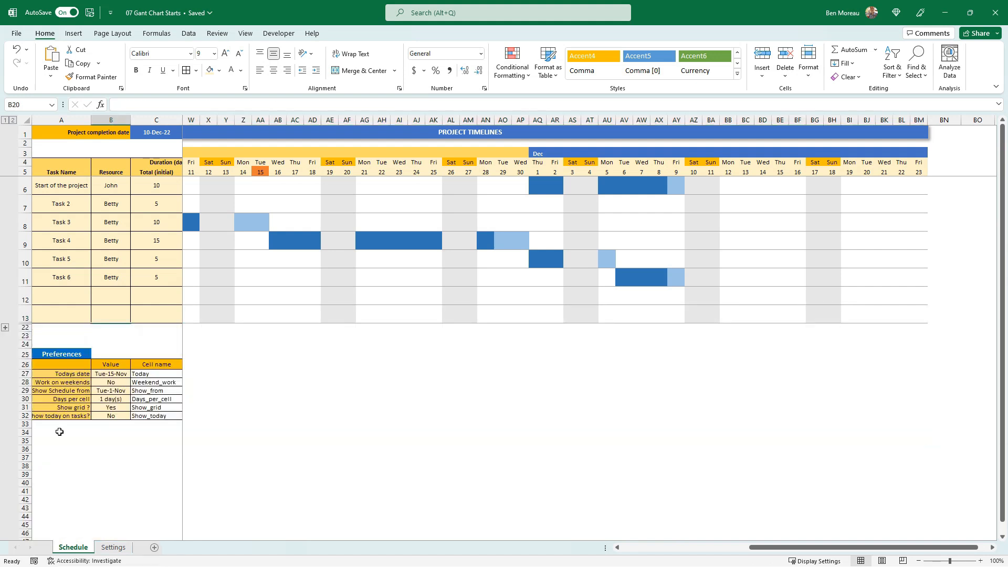
pyautogui.click(179, 336)
pyautogui.hscroll(-6, 212, 339)
pyautogui.click(398, 373)
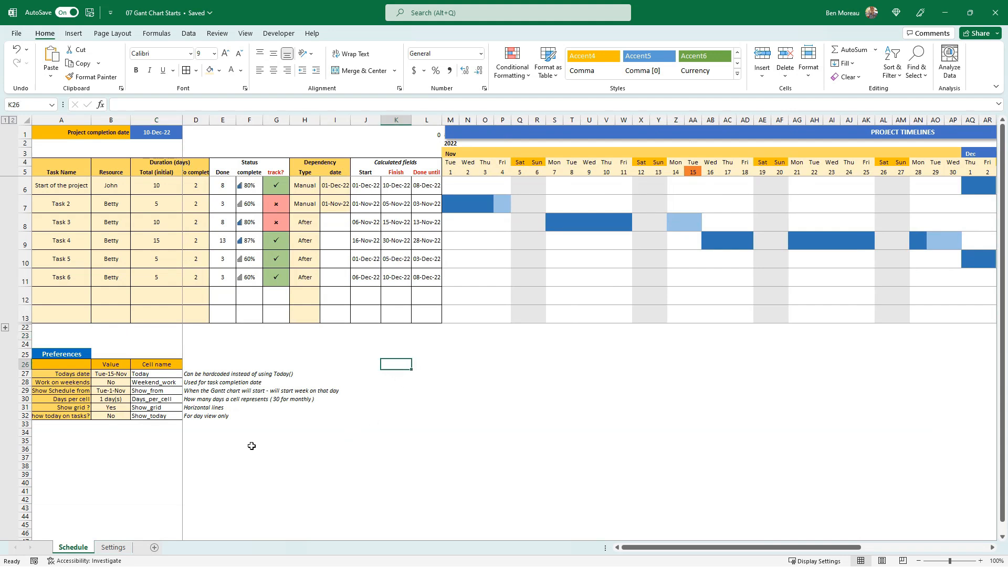
# Group the Preferences rows 26 to 33, then collapse and re-expand the group to test it.
pyautogui.moveTo(23, 364); pyautogui.dragTo(22, 424)
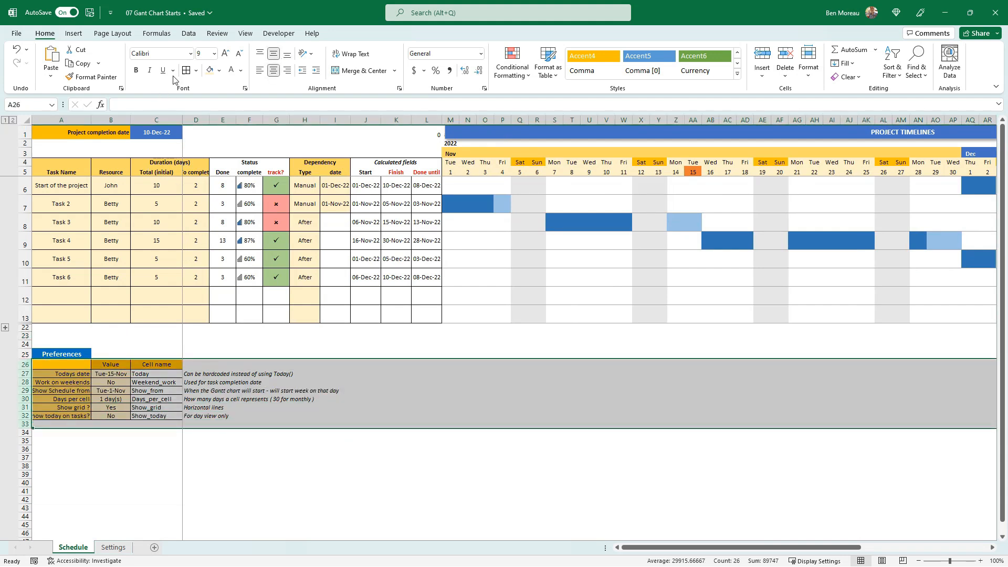
pyautogui.click(187, 33)
pyautogui.click(905, 62)
pyautogui.click(86, 456)
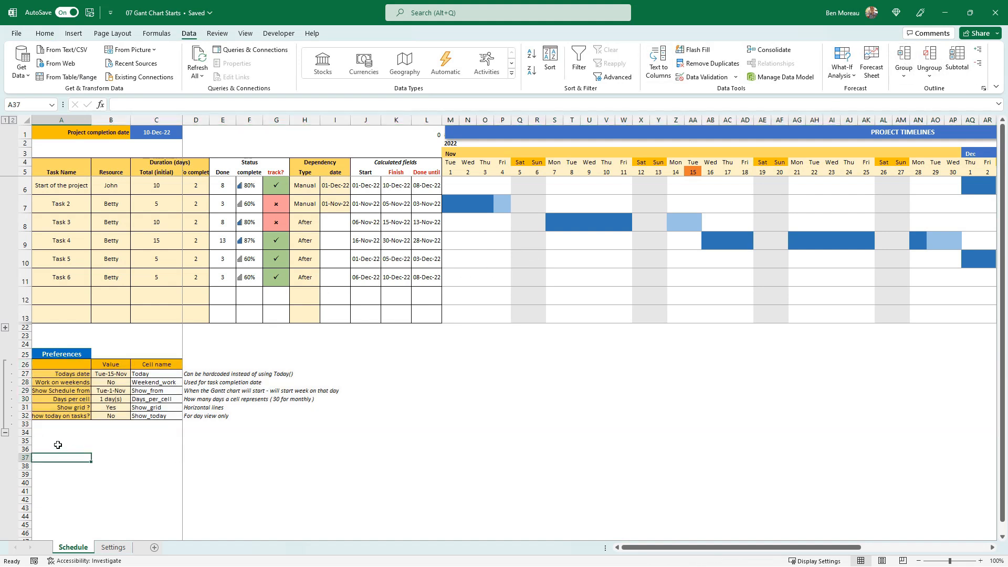
pyautogui.click(5, 433)
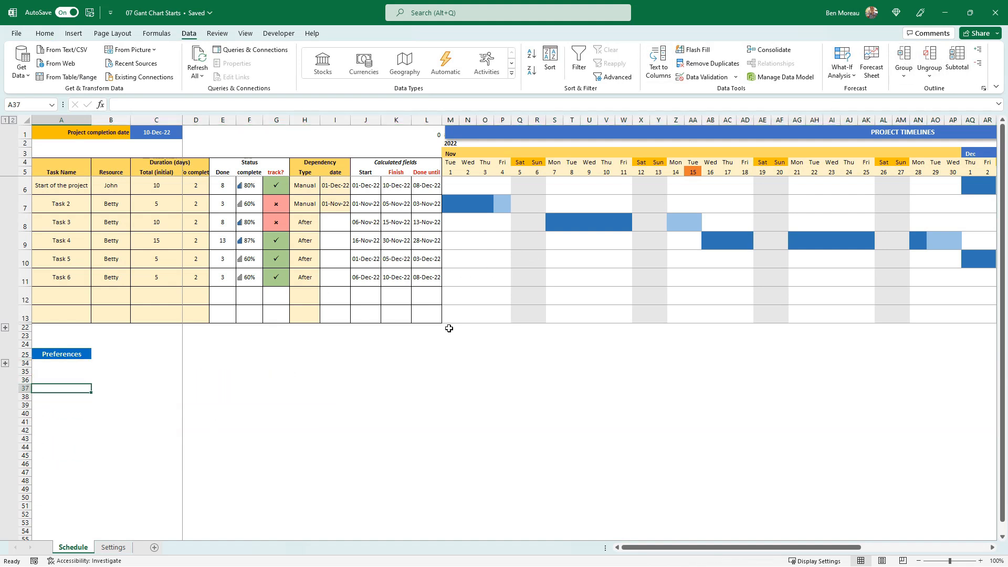
pyautogui.click(330, 389)
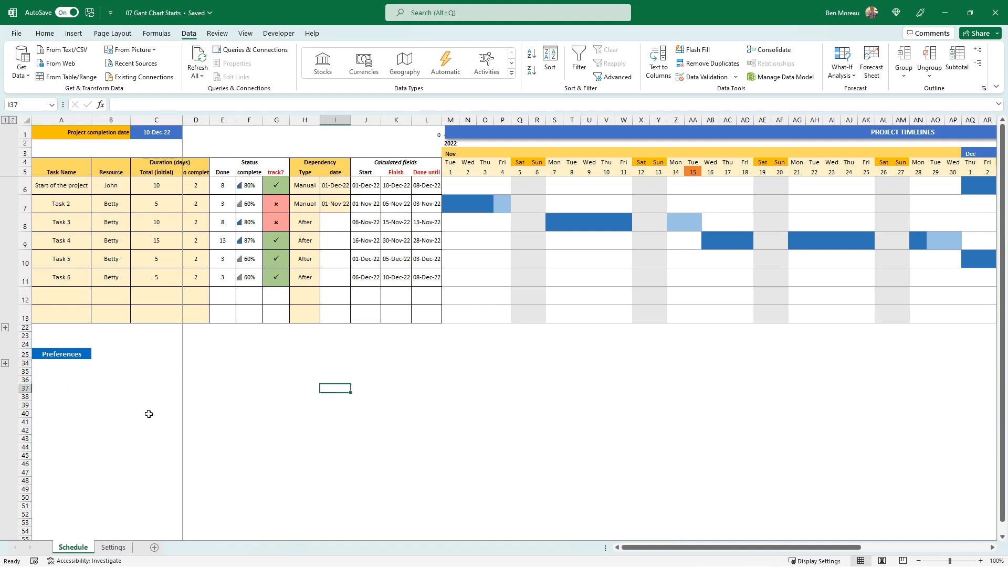
pyautogui.click(5, 363)
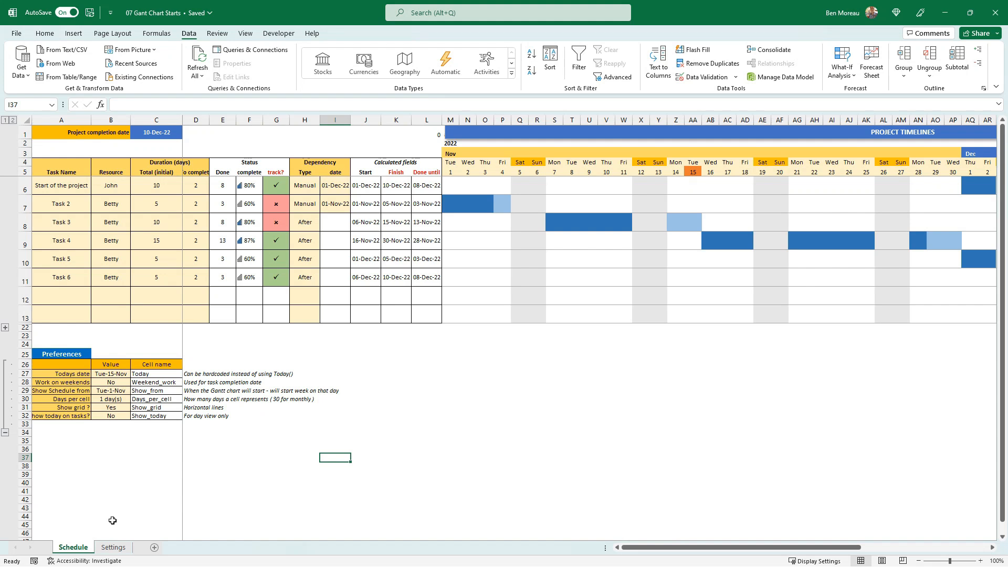
# Review the lists and named cells on the Settings sheet and return to the Schedule sheet.
pyautogui.click(115, 548)
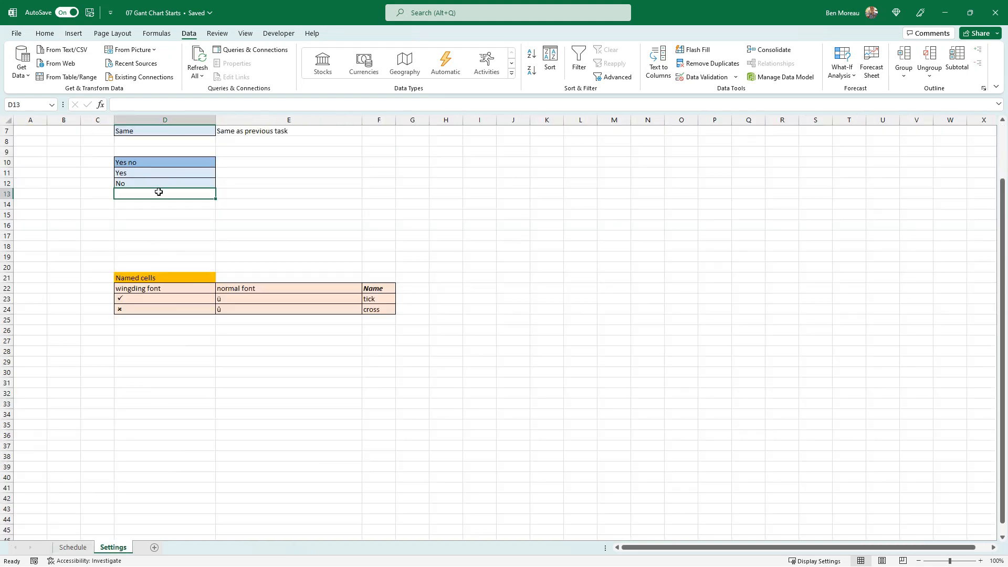
pyautogui.scroll(2, 159, 192)
pyautogui.click(73, 548)
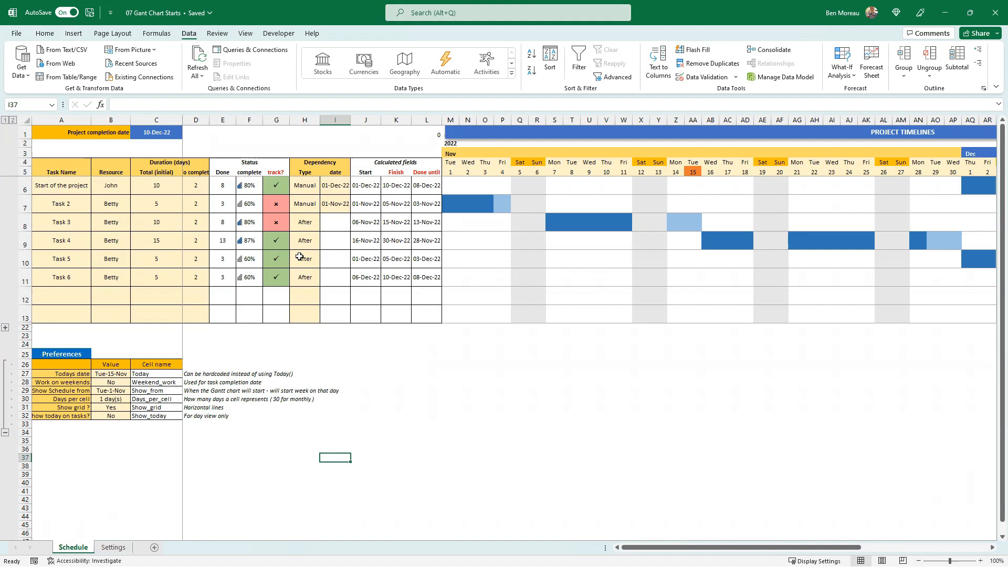
# In the Preferences, set Show grid to No and the option to show today on tasks to Yes.
pyautogui.click(127, 406)
pyautogui.click(135, 407)
pyautogui.click(123, 419)
pyautogui.click(123, 419)
pyautogui.click(135, 416)
pyautogui.click(128, 423)
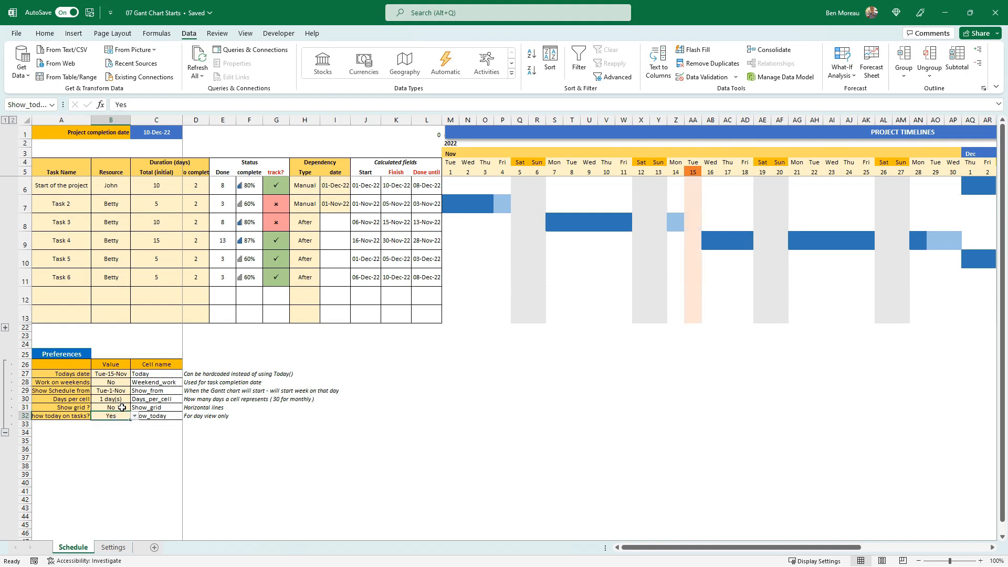
# Set Days per cell to 7 and check the weekly view of the timeline.
pyautogui.click(118, 400)
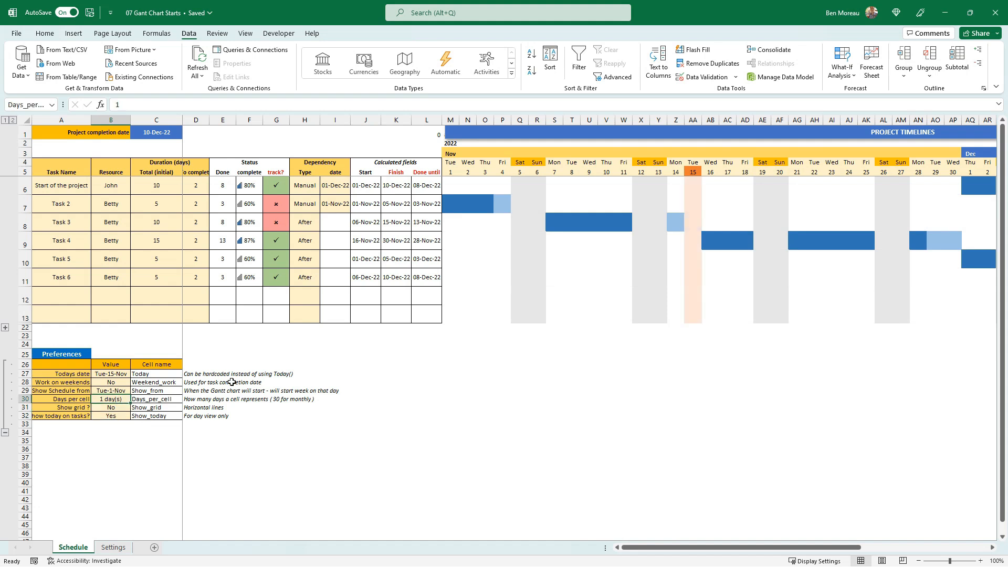
pyautogui.write('7')
pyautogui.press('Return')
pyautogui.press('Left')
pyautogui.press('Right')
pyautogui.press('Right')
pyautogui.press('Right')
pyautogui.press('Right')
pyautogui.press('Right')
pyautogui.press('Right')
pyautogui.press('Right')
pyautogui.press('Right')
pyautogui.press('Right')
pyautogui.press('Right')
pyautogui.press('Right')
pyautogui.press('Right')
pyautogui.press('Right')
pyautogui.press('Right')
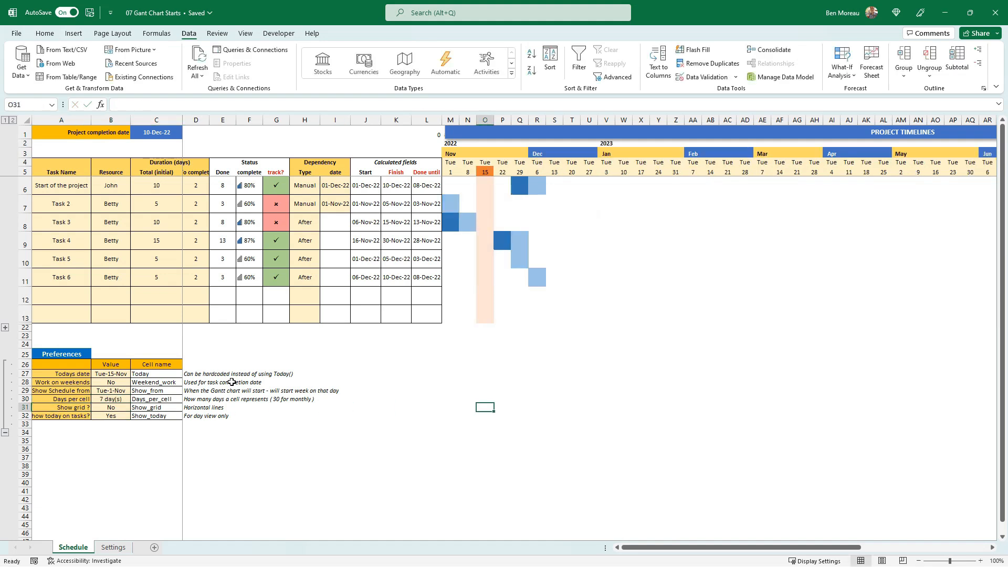
pyautogui.press('Left')
pyautogui.press('Left')
pyautogui.press('Left')
pyautogui.press('Left')
pyautogui.press('Left')
pyautogui.press('Left')
pyautogui.press('Left')
pyautogui.press('Left')
pyautogui.press('Left')
pyautogui.press('Left')
pyautogui.press('Left')
pyautogui.press('Left')
pyautogui.press('Left')
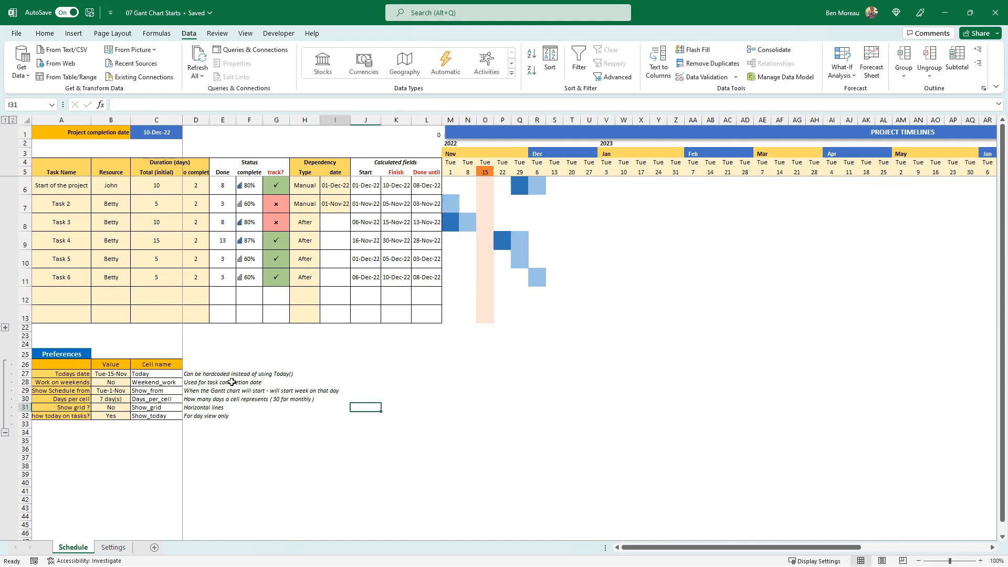
pyautogui.press('Up')
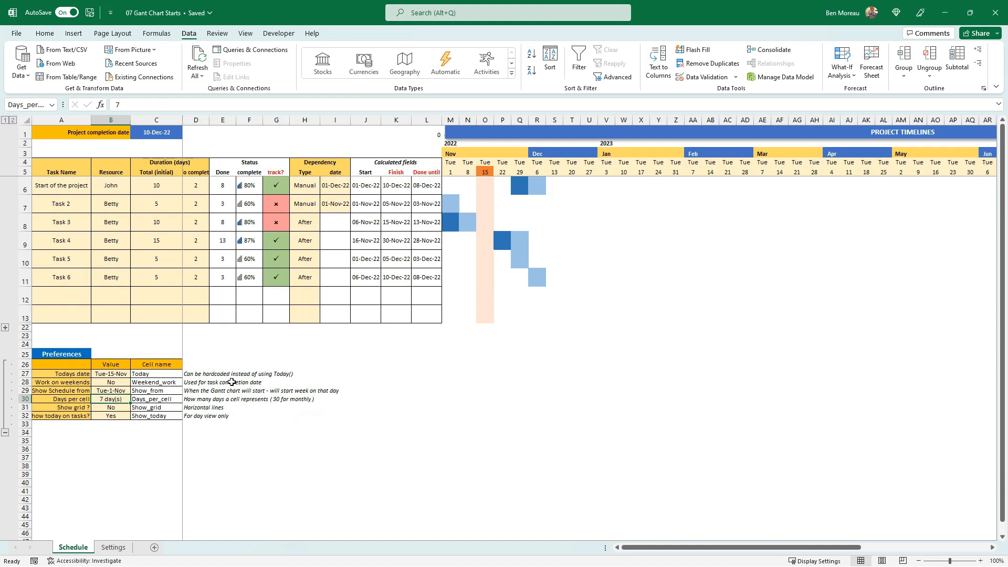
# Set the total duration of Task 5 to 250 days.
pyautogui.click(168, 259)
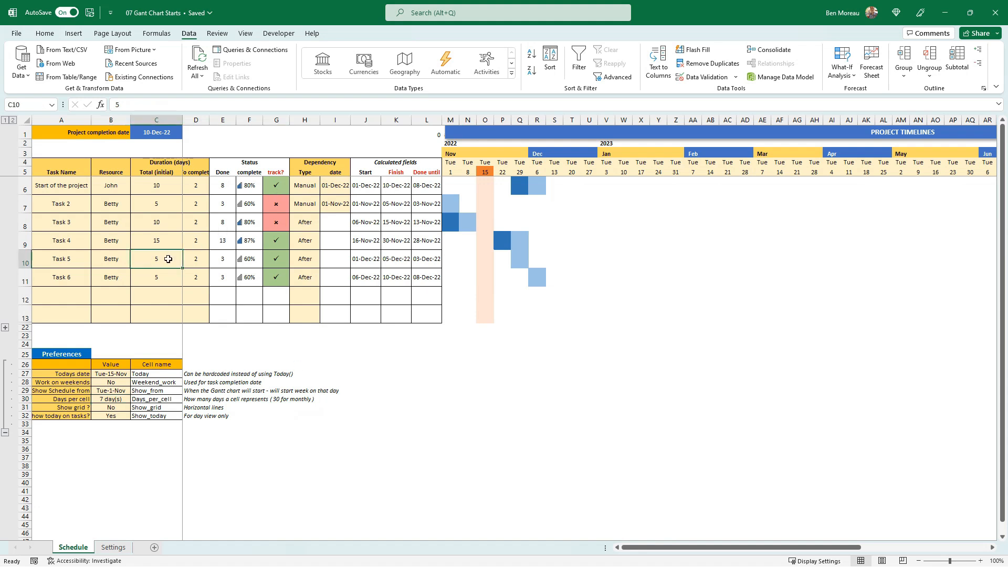
pyautogui.write('250')
pyautogui.press('Return')
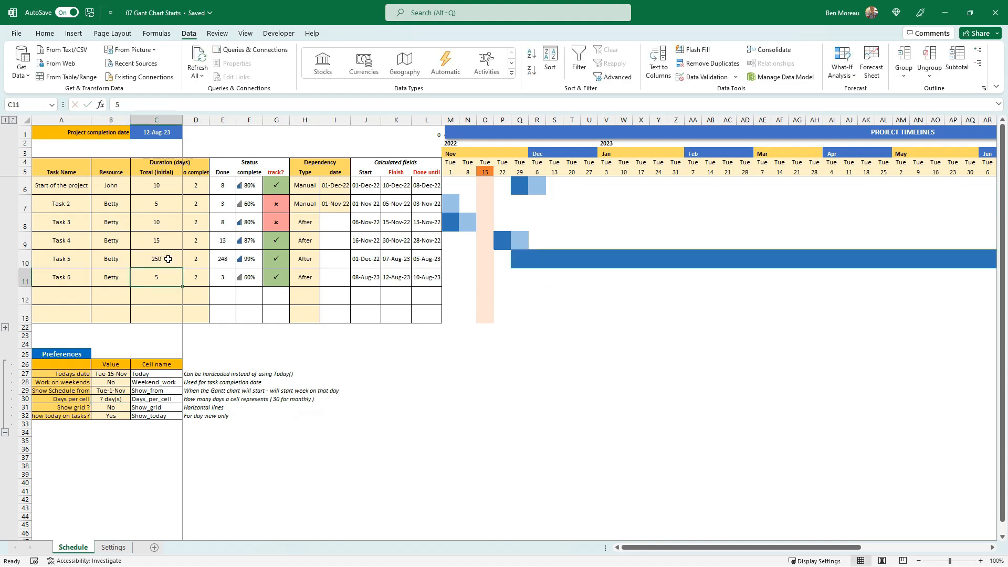
# Set Days per cell to 30 for a monthly timeline.
pyautogui.click(108, 401)
pyautogui.write('30')
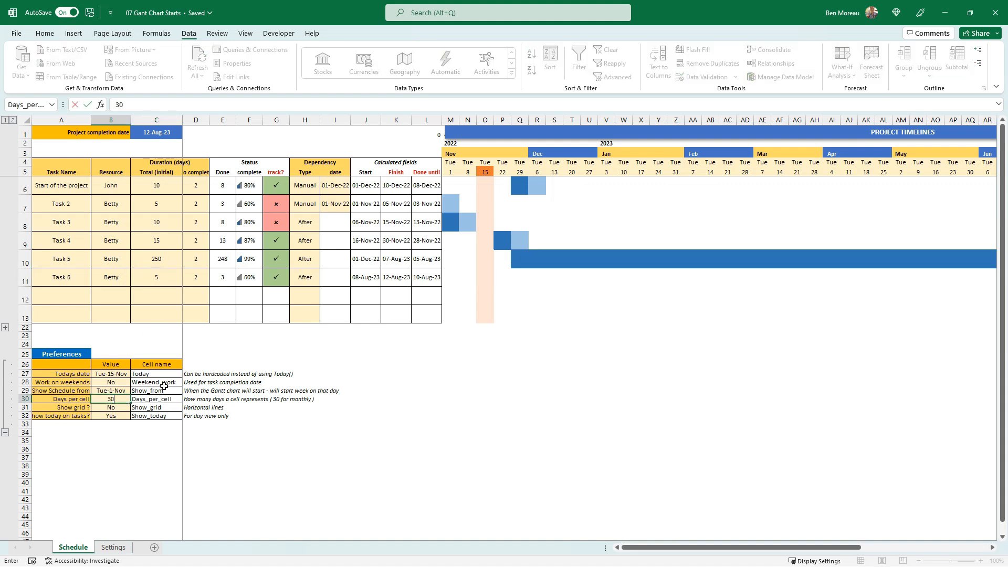
pyautogui.press('Return')
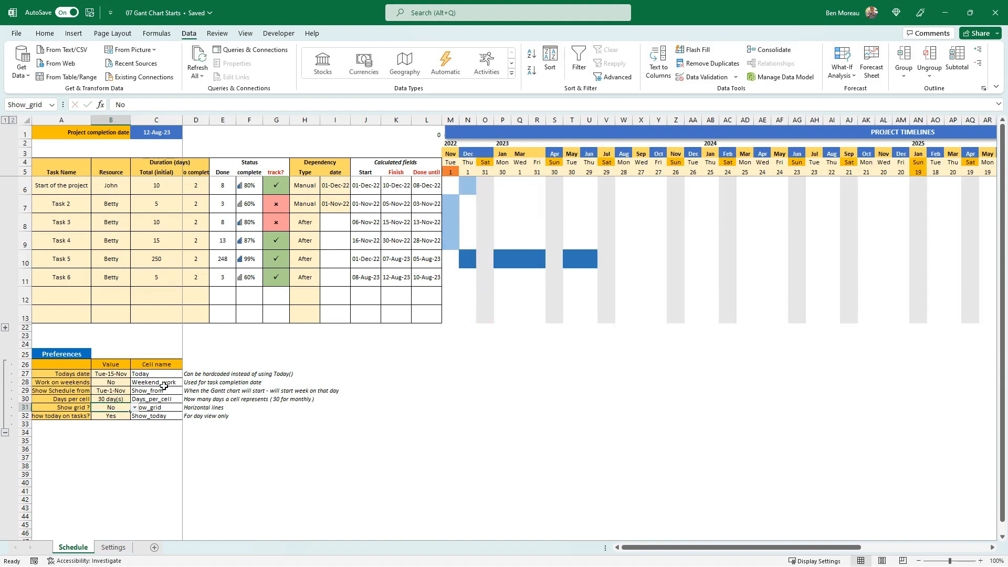
# Set the Show Schedule from date to 1/2/2022.
pyautogui.press('Up')
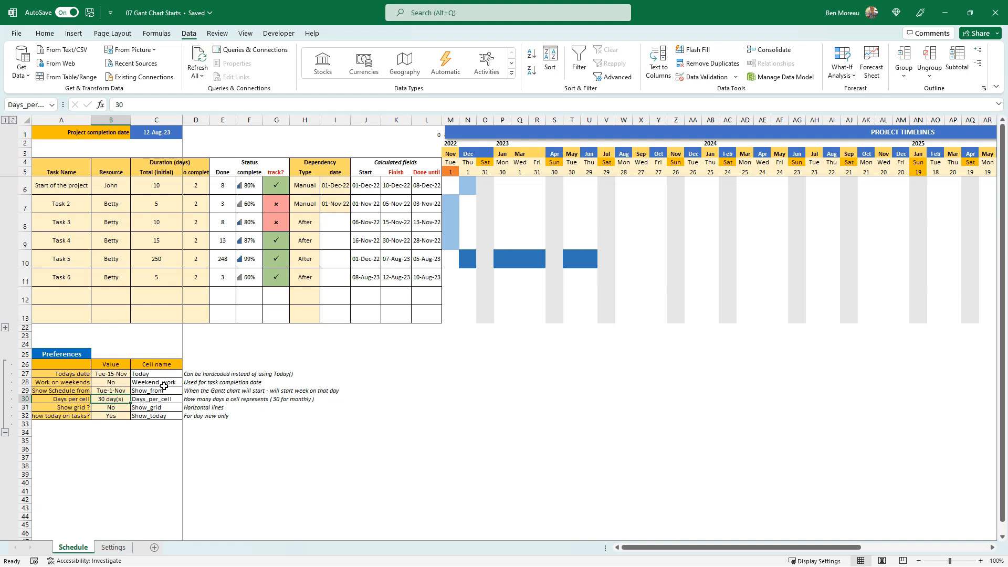
pyautogui.press('Up')
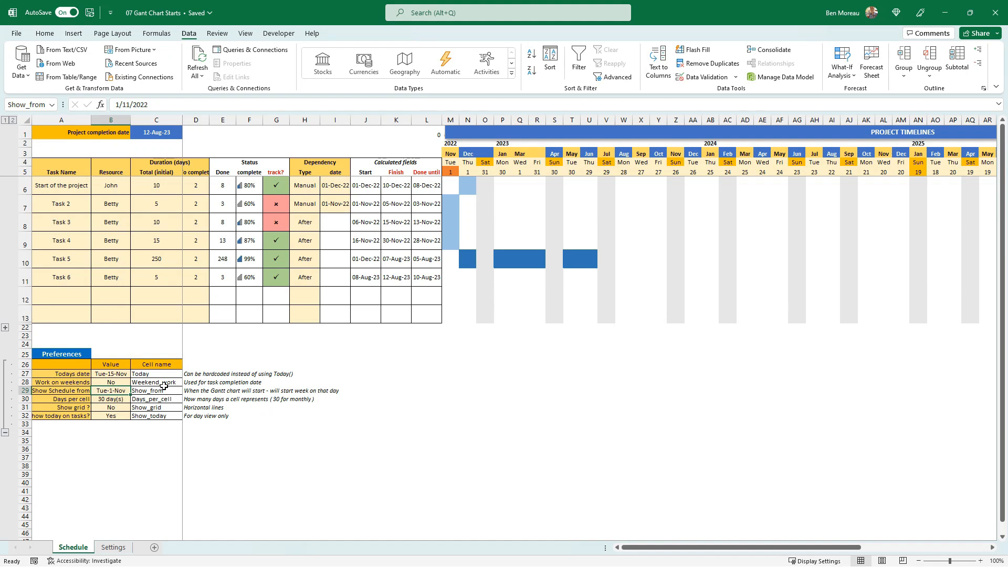
pyautogui.write('1/2/2022')
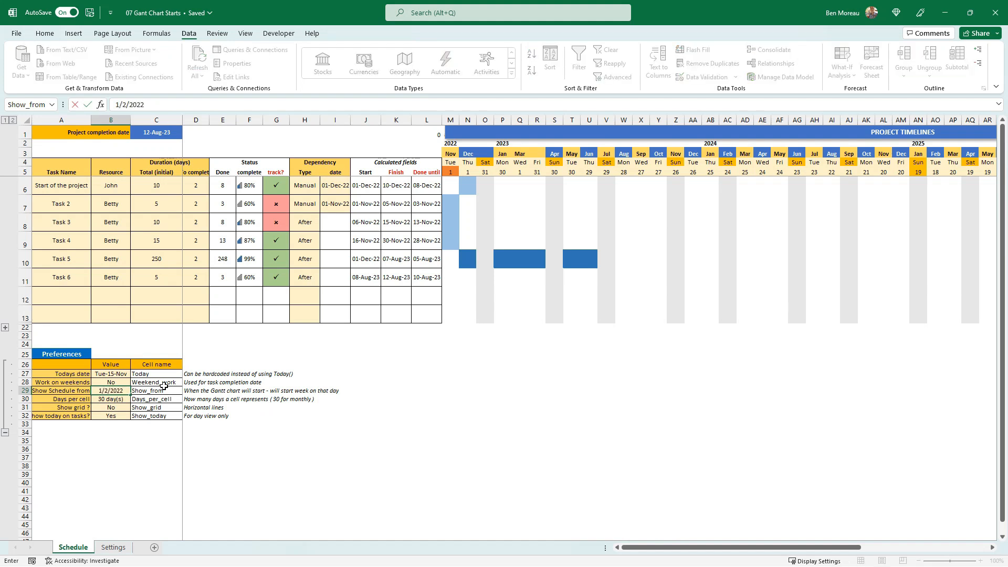
pyautogui.press('Return')
pyautogui.press('Up')
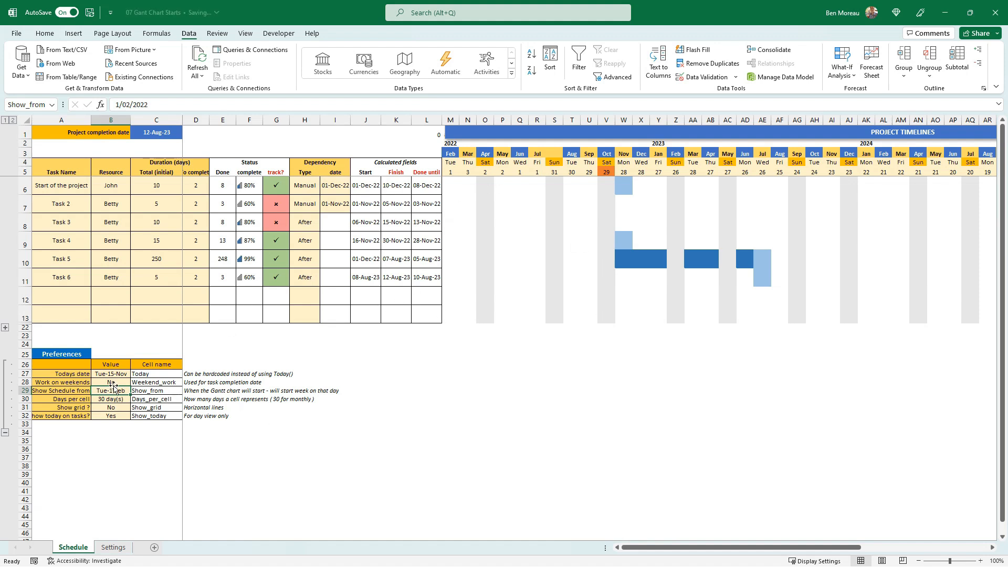
# Set the Work on weekends preference to Yes.
pyautogui.press('Up')
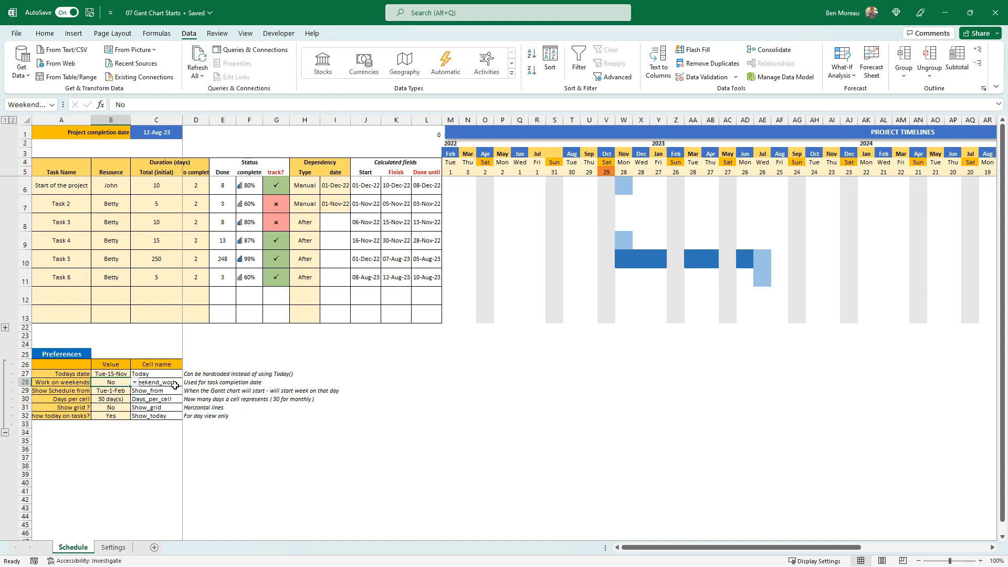
pyautogui.write('Yes')
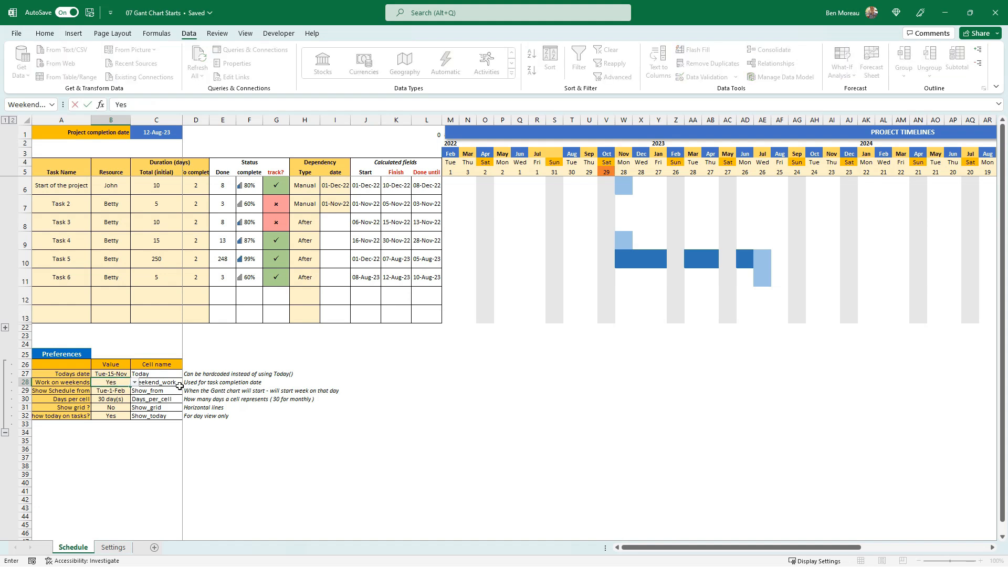
pyautogui.press('Return')
pyautogui.press('Up')
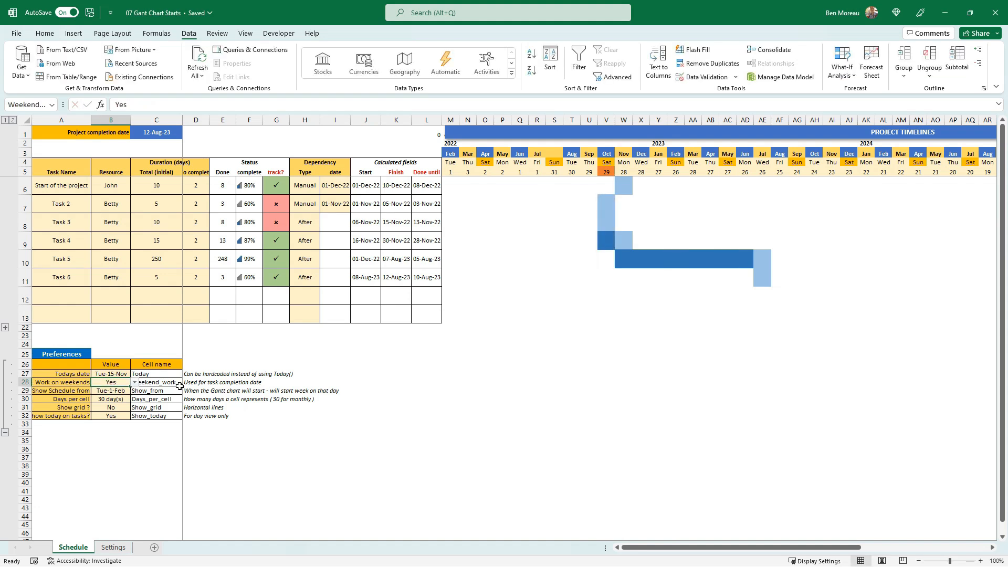
# Check the formula behind the Todays date preference.
pyautogui.press('Up')
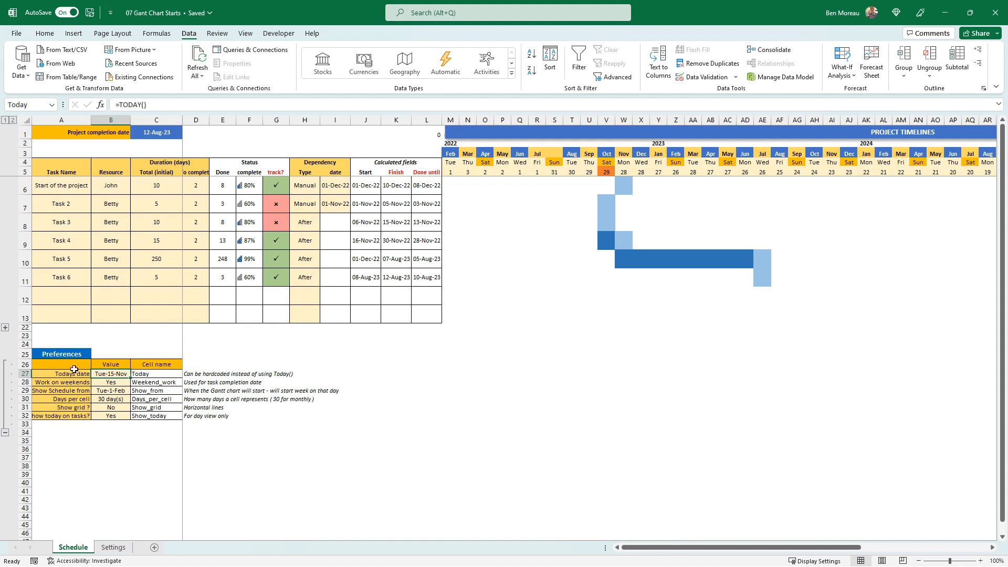
pyautogui.click(111, 440)
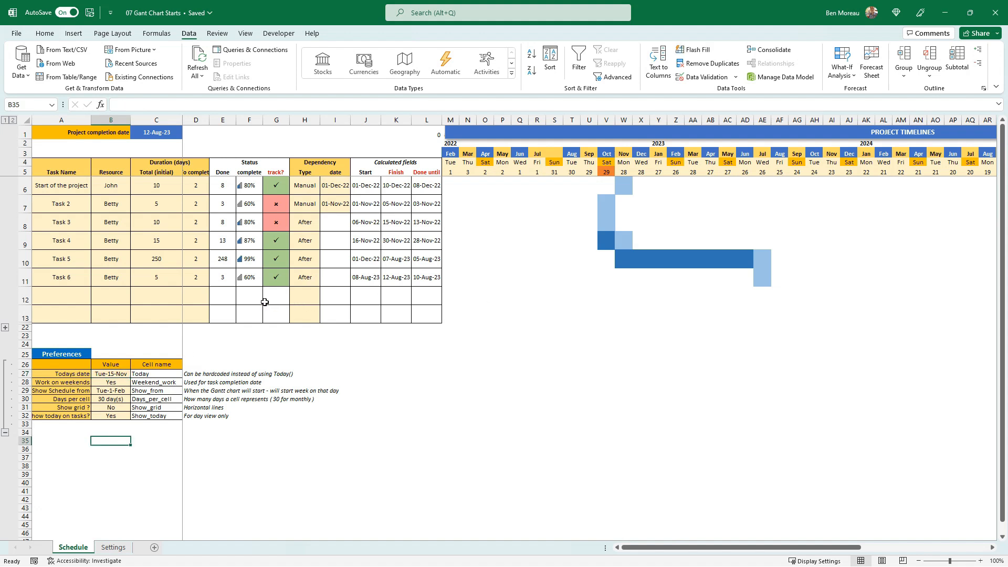
pyautogui.click(136, 299)
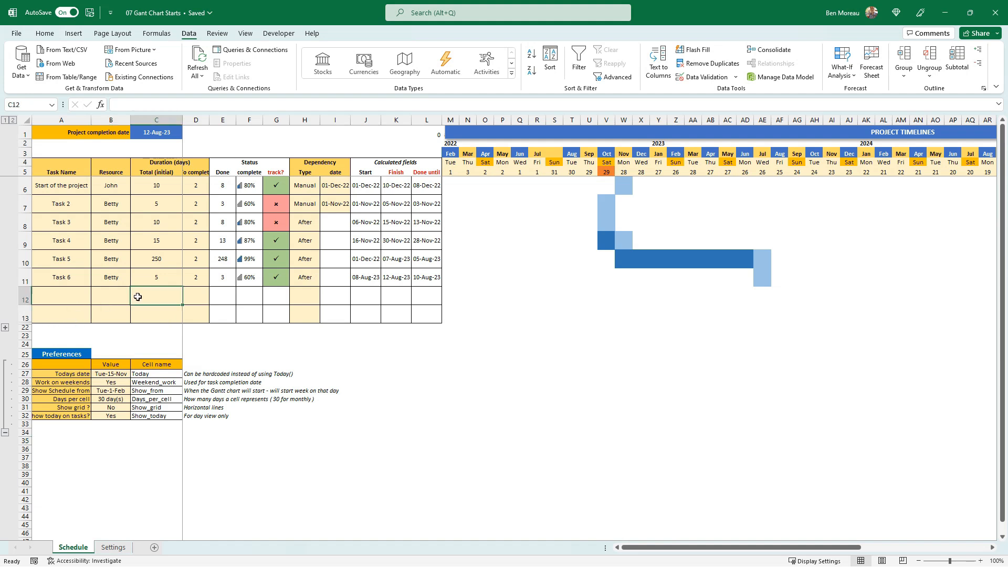